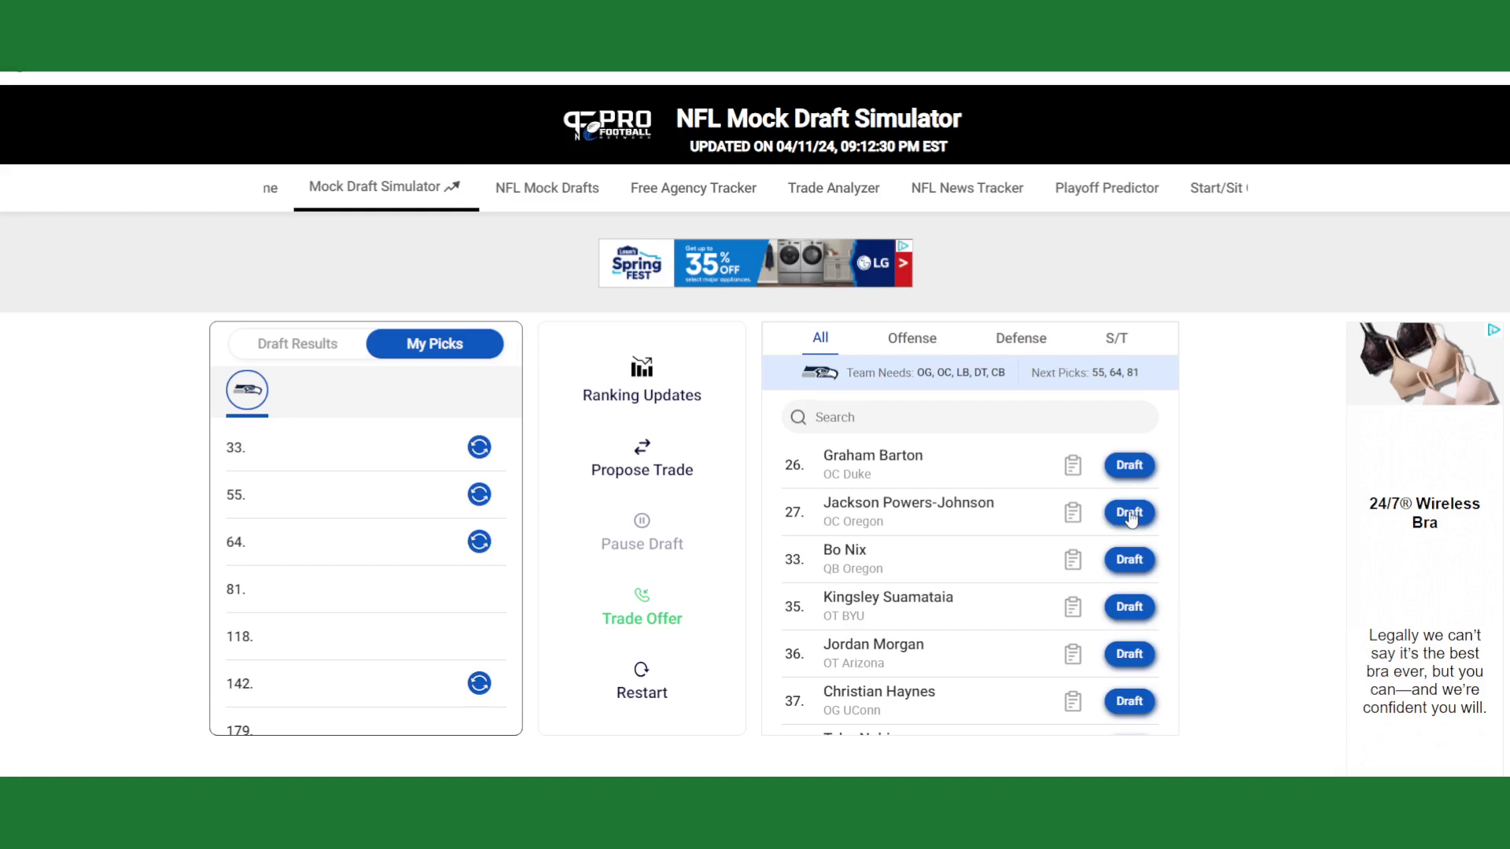
Draft Oregon center Jackson Powers-Johnson with pick 33 and reject the trade offers for pick 55
{"action": "left_click", "coordinate": [1129, 512]}
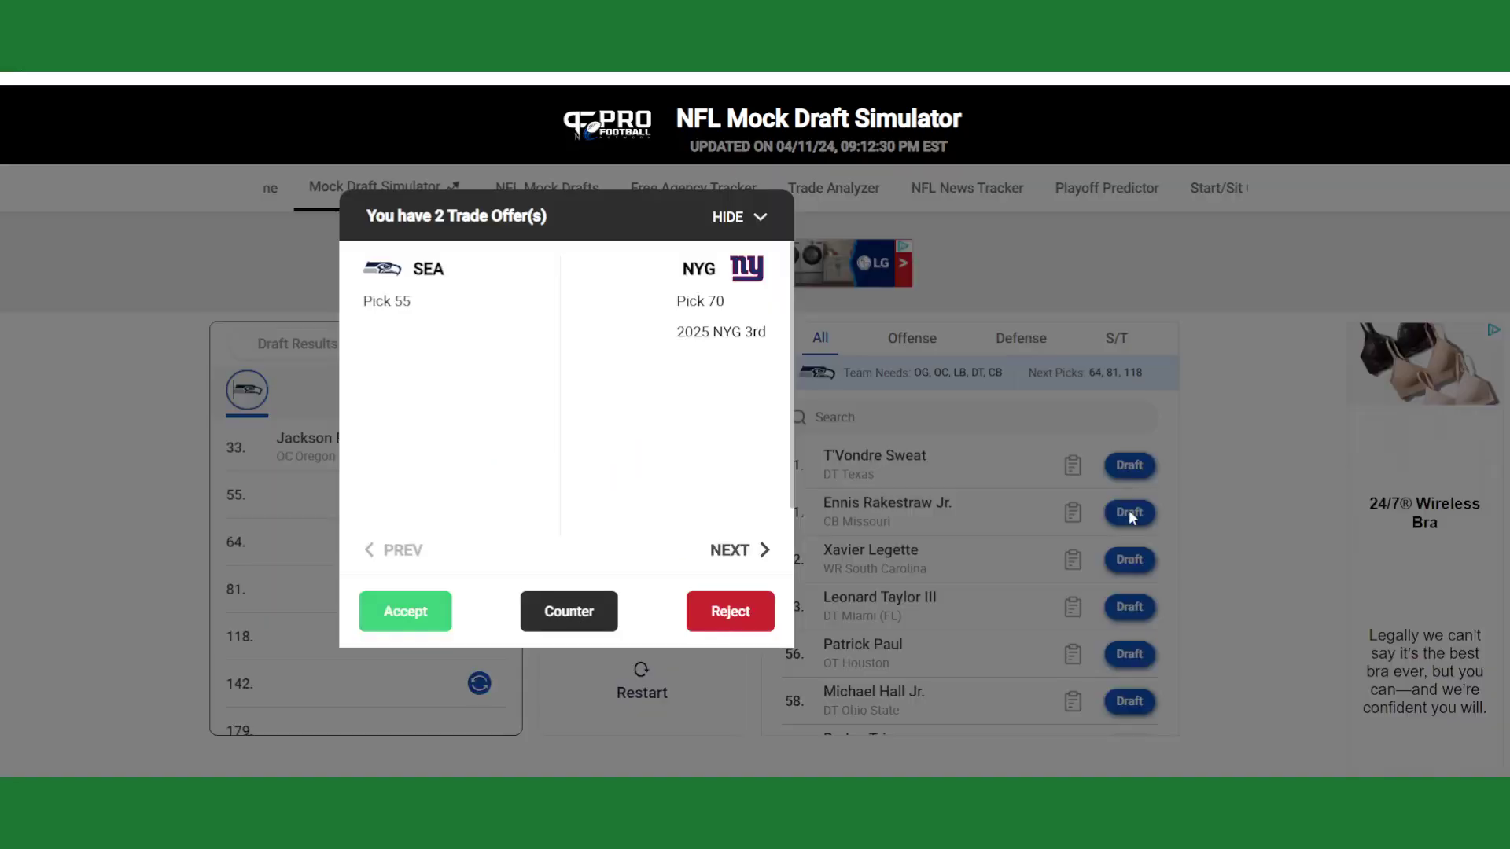
{"action": "left_click", "coordinate": [751, 554]}
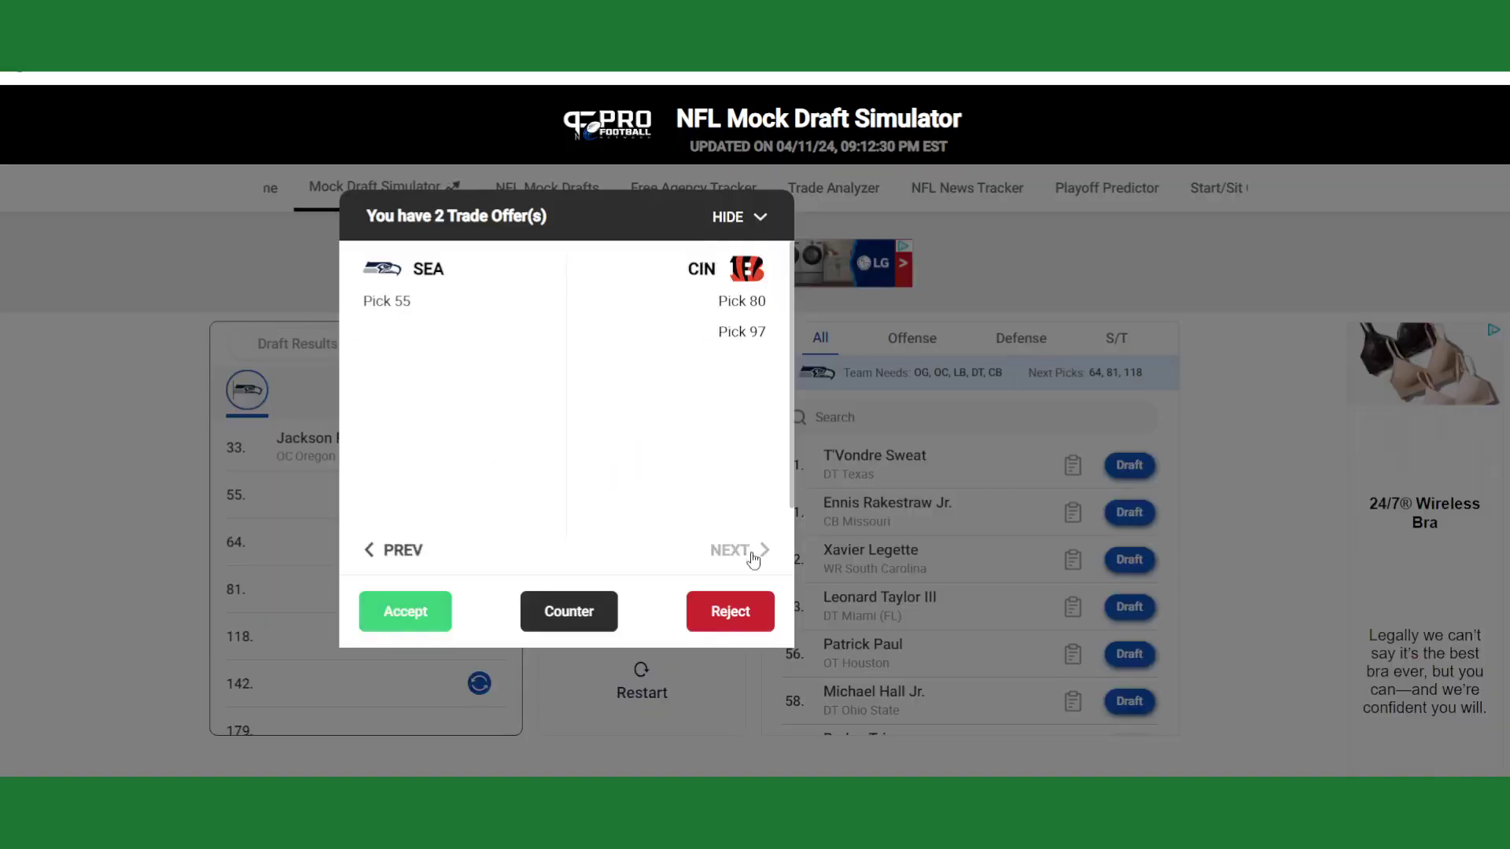
{"action": "left_click", "coordinate": [729, 622]}
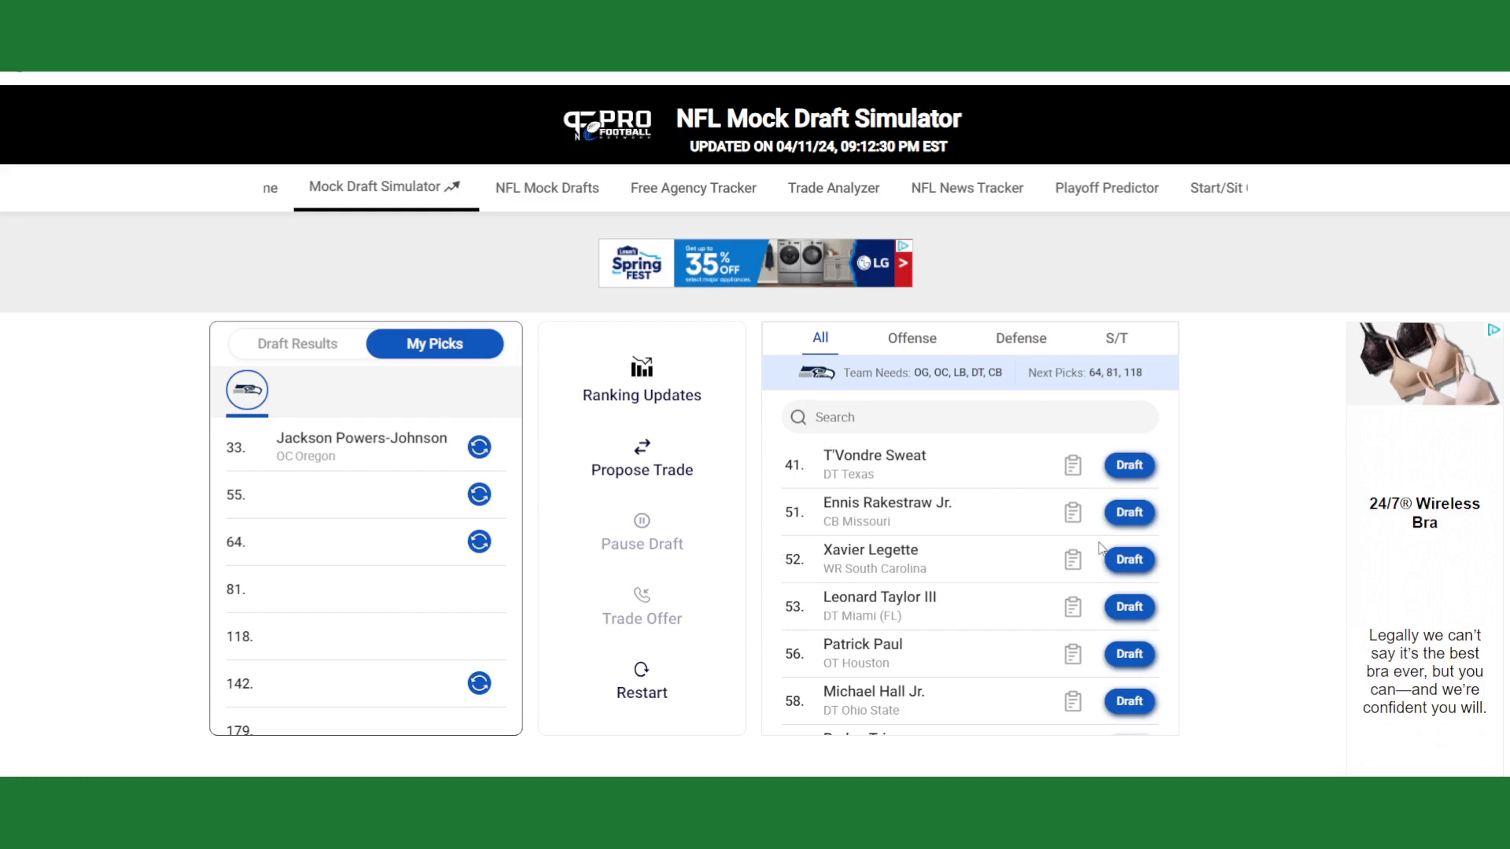
Examine the ranked list of available prospects at all positions for Seattle's pick 55, comparing them with the team needs
{"action": "scroll", "coordinate": [942, 515], "scroll_direction": "down", "scroll_amount": 1}
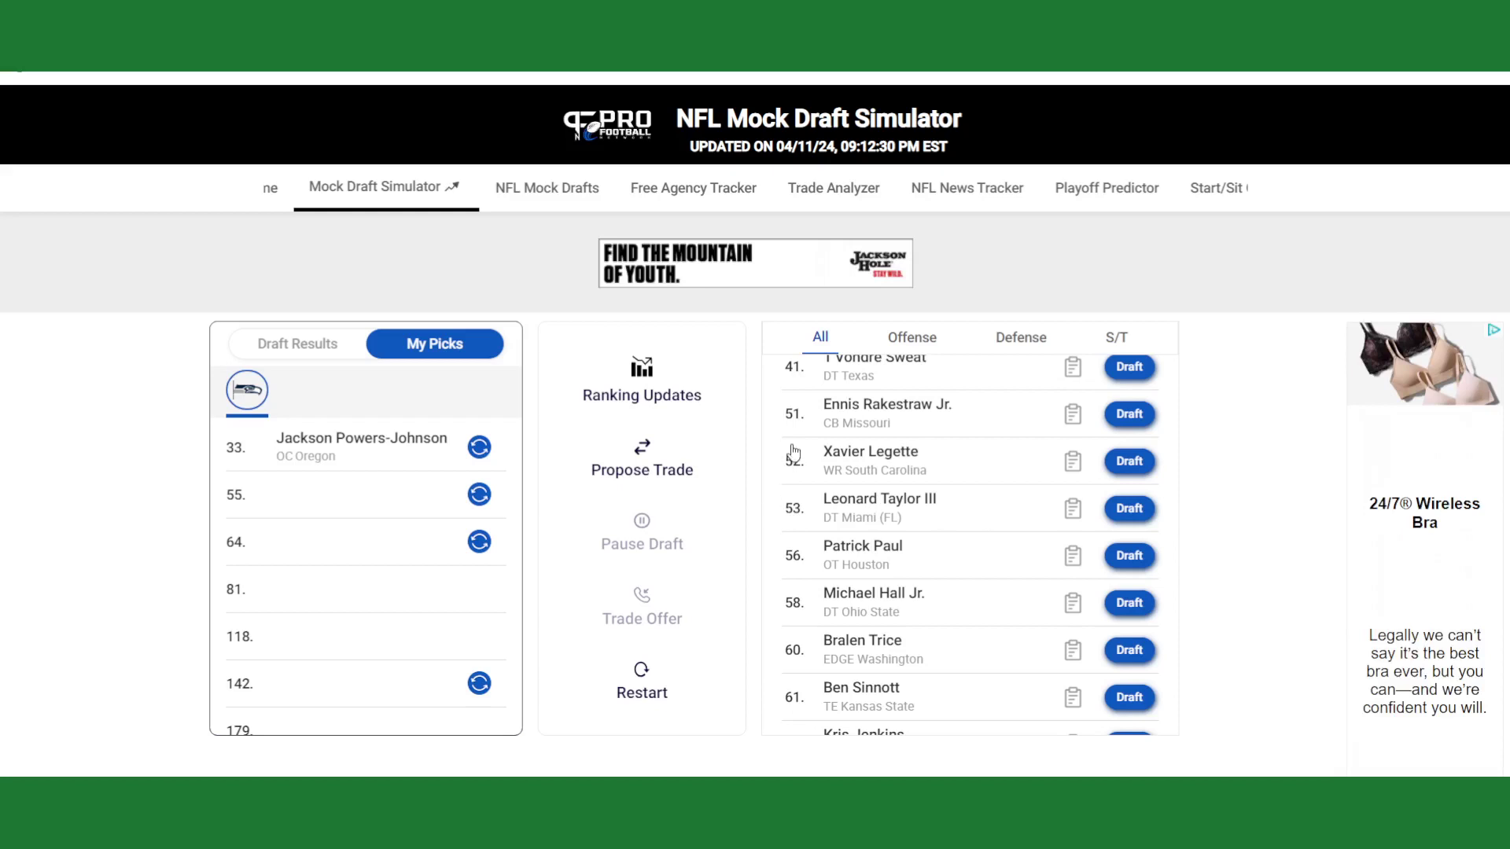
{"action": "scroll", "coordinate": [777, 462], "scroll_direction": "down", "scroll_amount": 2}
{"action": "scroll", "coordinate": [782, 492], "scroll_direction": "down", "scroll_amount": 2}
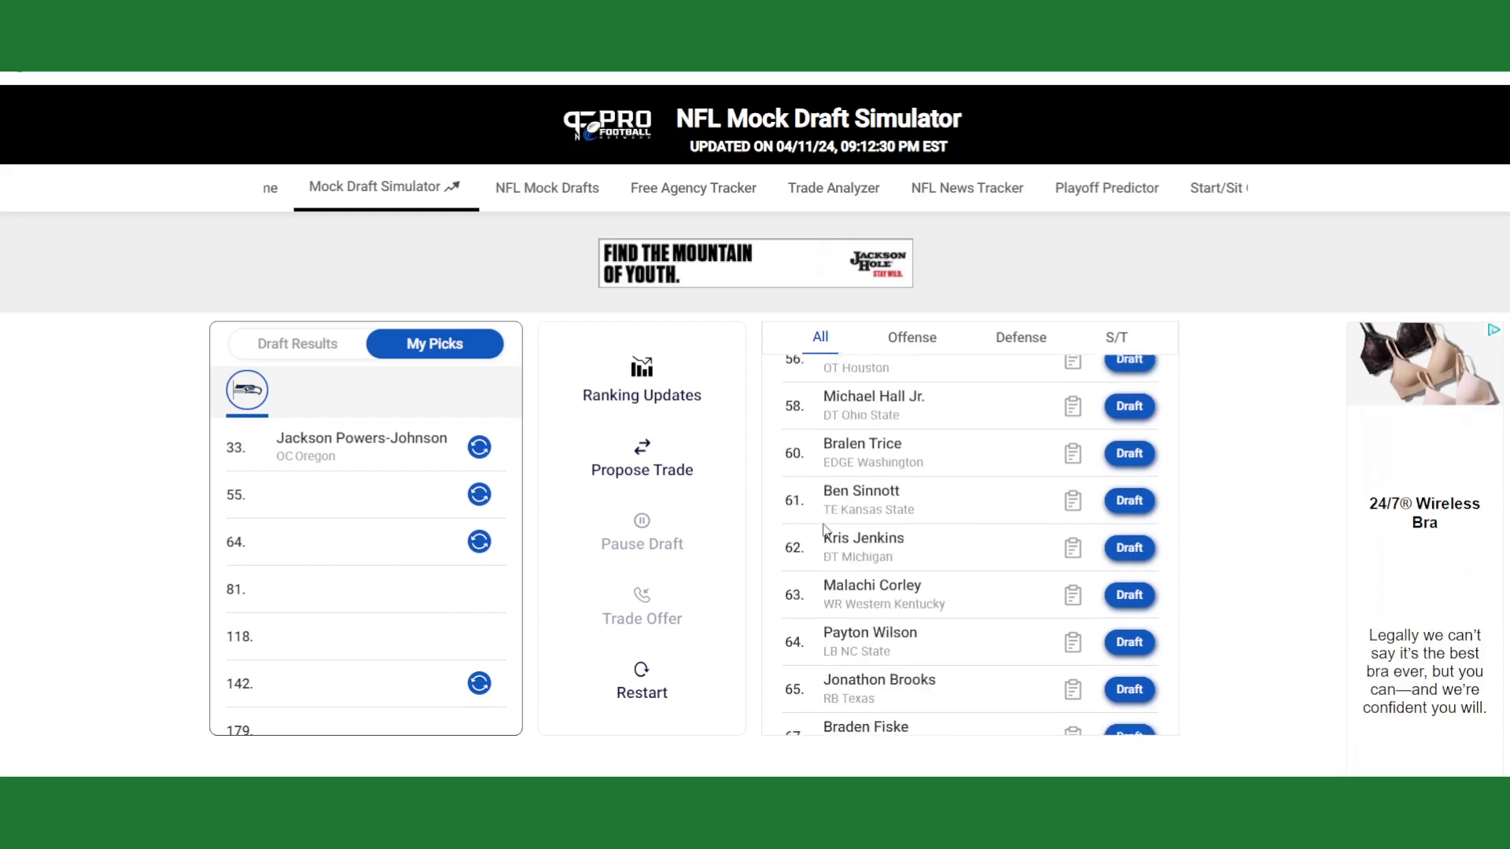
{"action": "scroll", "coordinate": [818, 547], "scroll_direction": "down", "scroll_amount": 2}
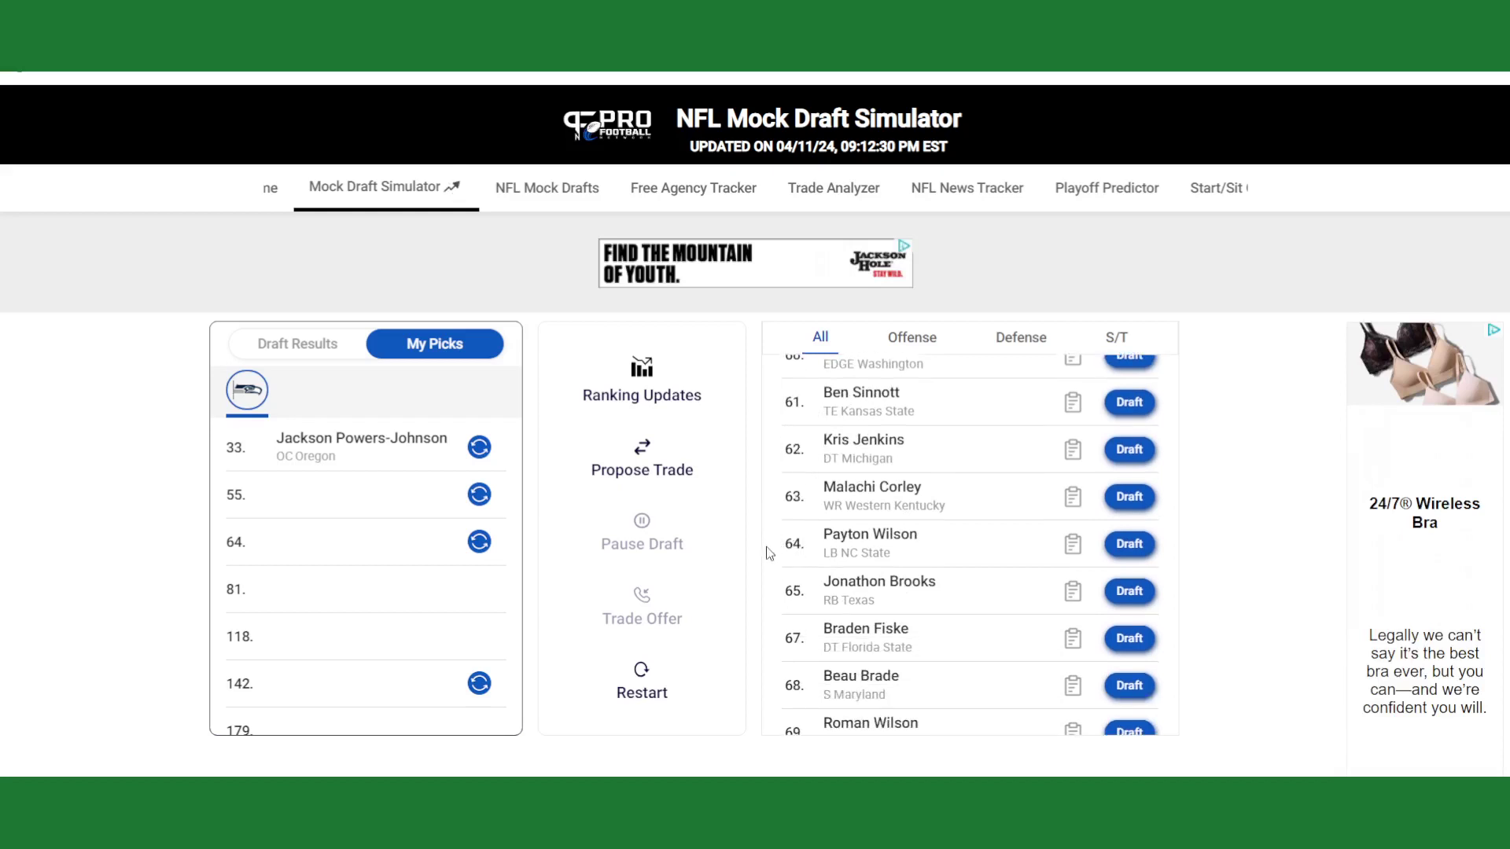
{"action": "scroll", "coordinate": [770, 553], "scroll_direction": "up", "scroll_amount": 9}
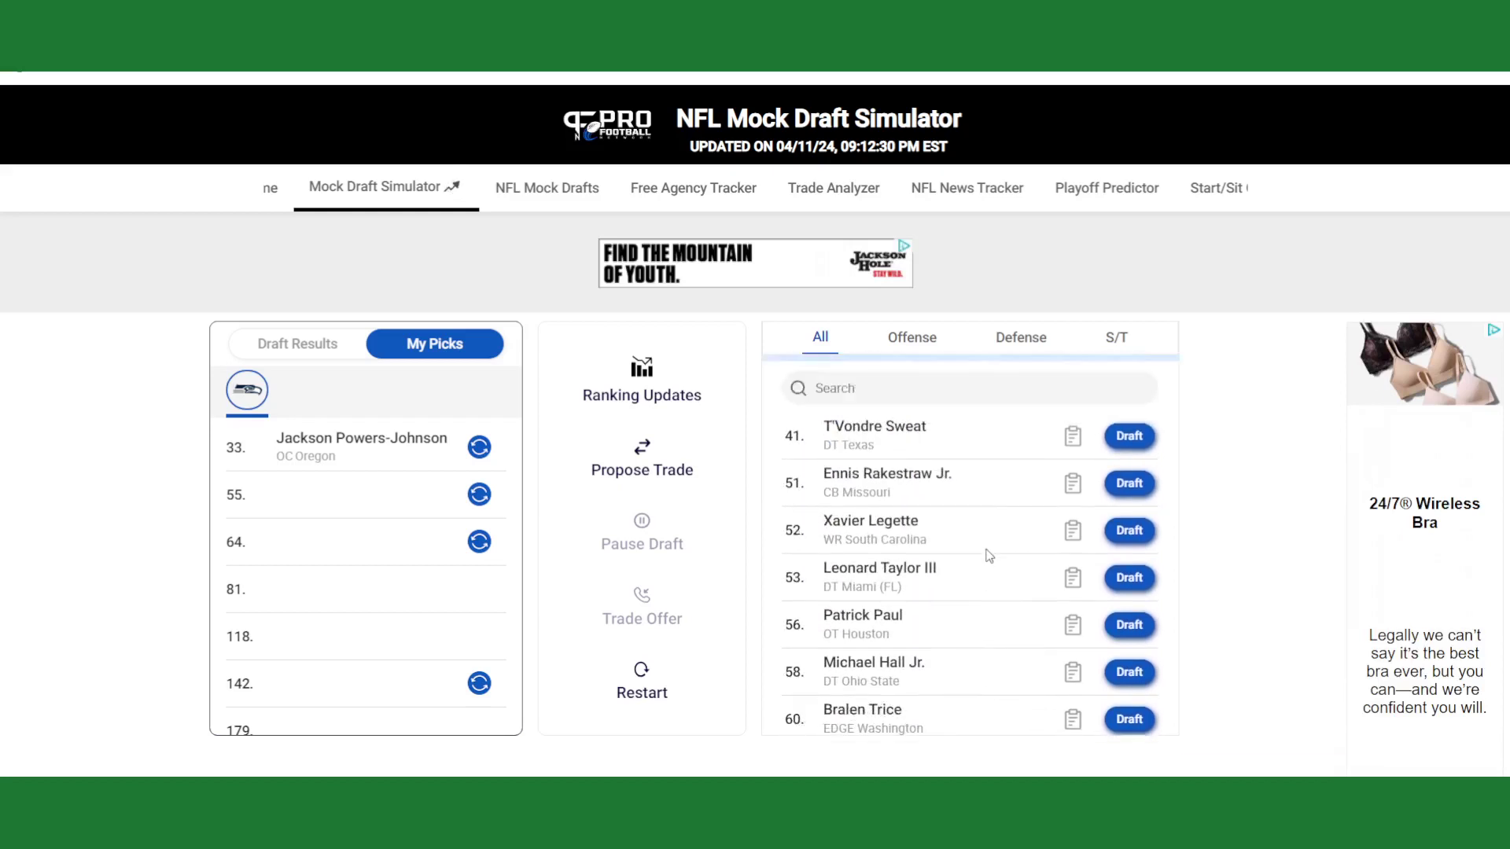
{"action": "scroll", "coordinate": [989, 555], "scroll_direction": "up", "scroll_amount": 1}
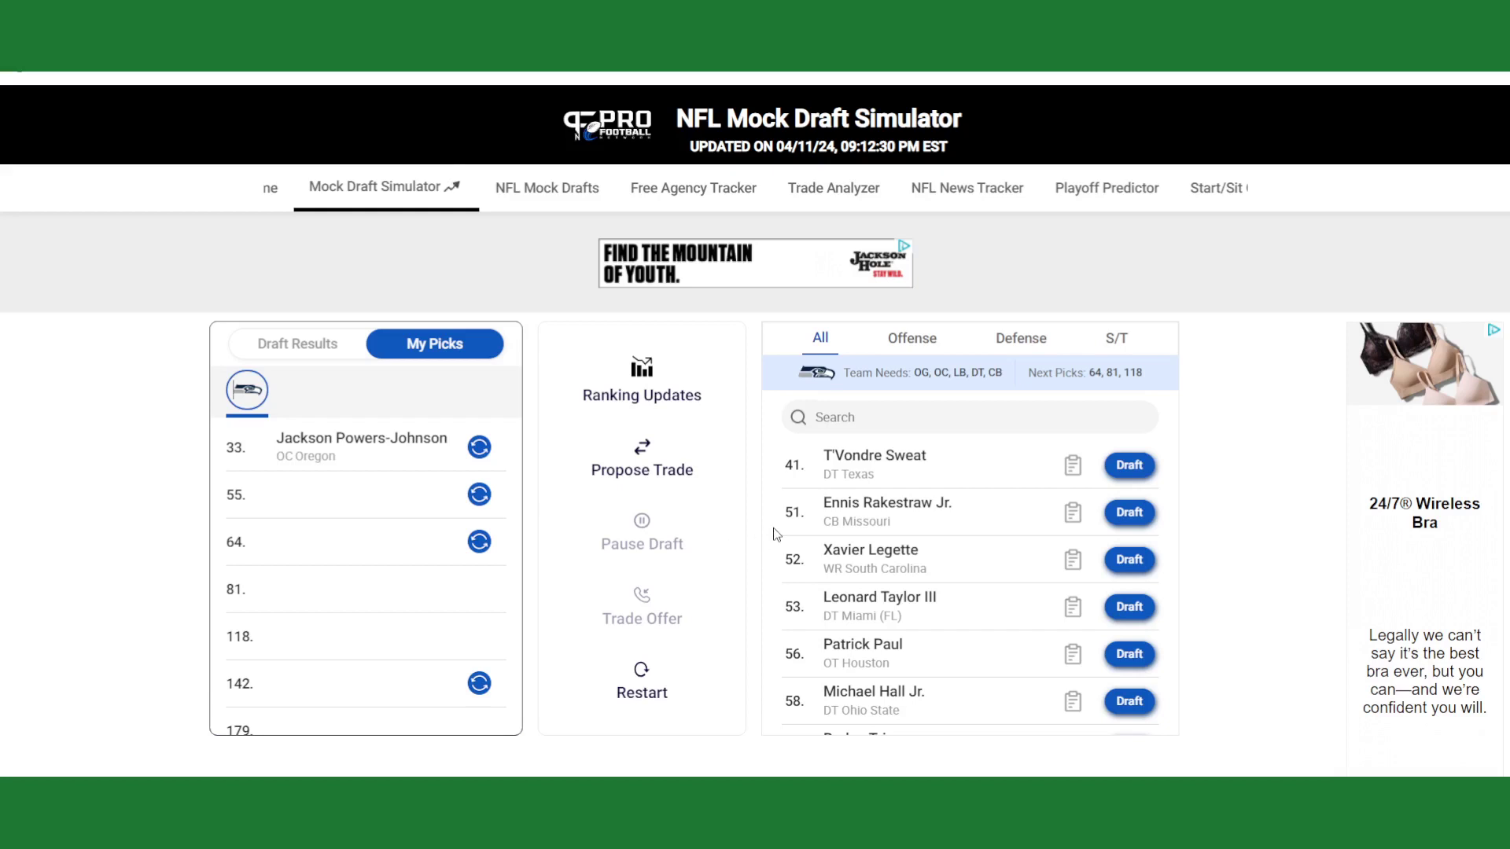
{"action": "scroll", "coordinate": [777, 535], "scroll_direction": "down", "scroll_amount": 1}
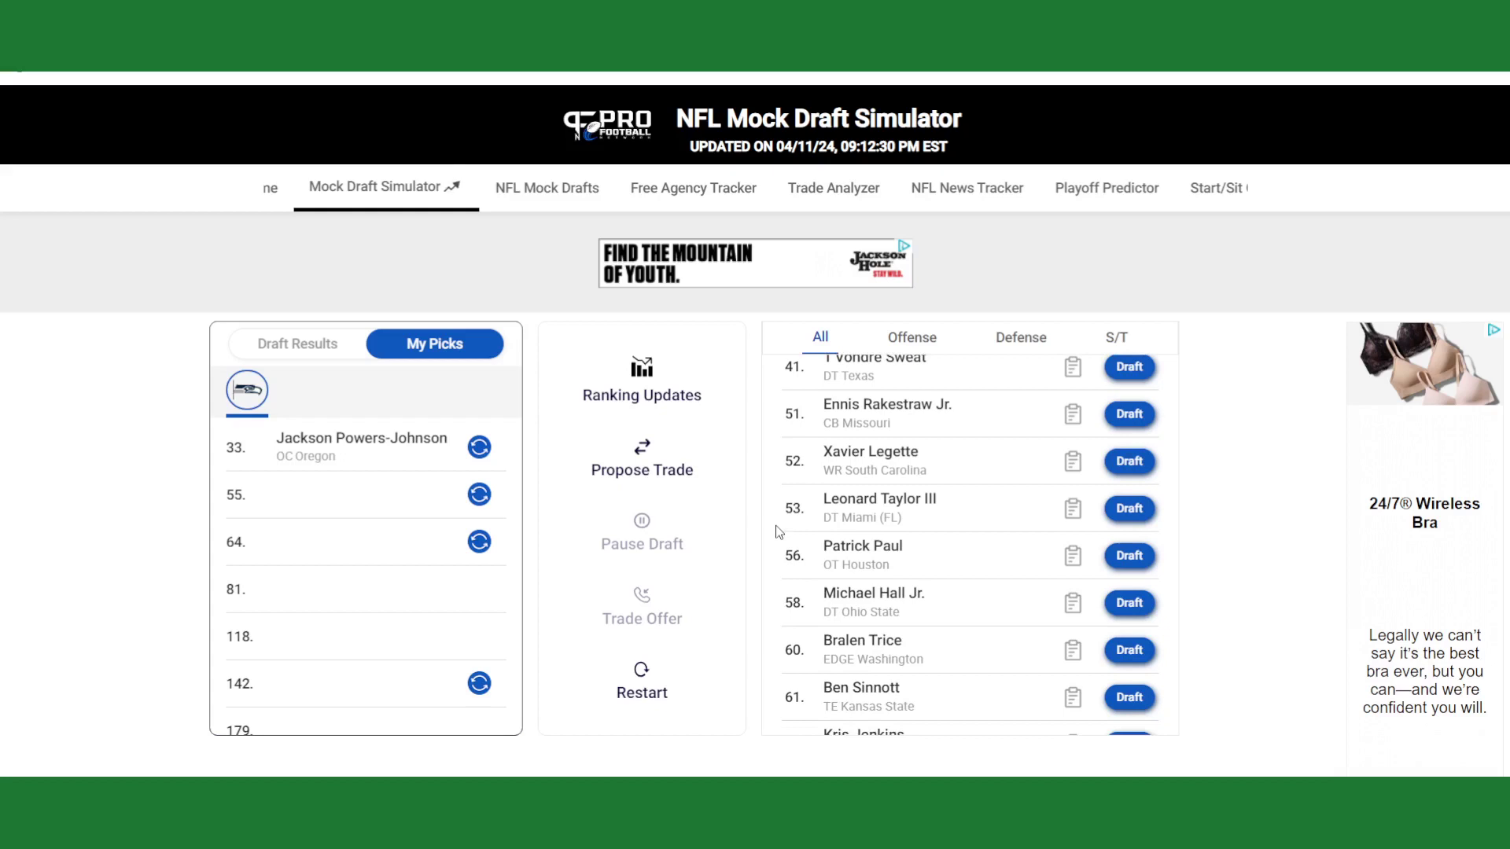
{"action": "scroll", "coordinate": [777, 531], "scroll_direction": "down", "scroll_amount": 1}
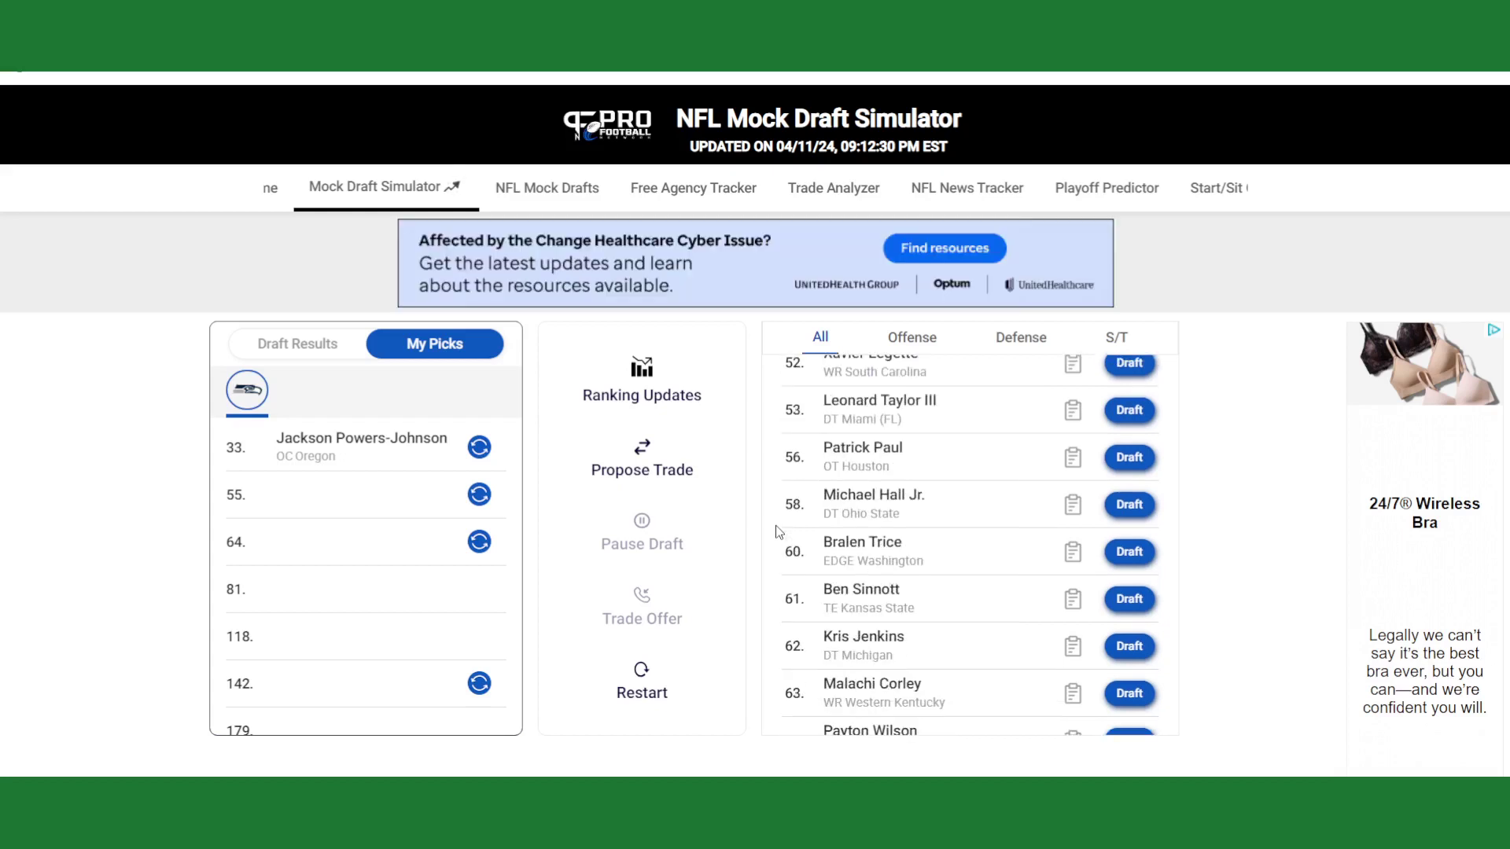
{"action": "scroll", "coordinate": [777, 533], "scroll_direction": "down", "scroll_amount": 1}
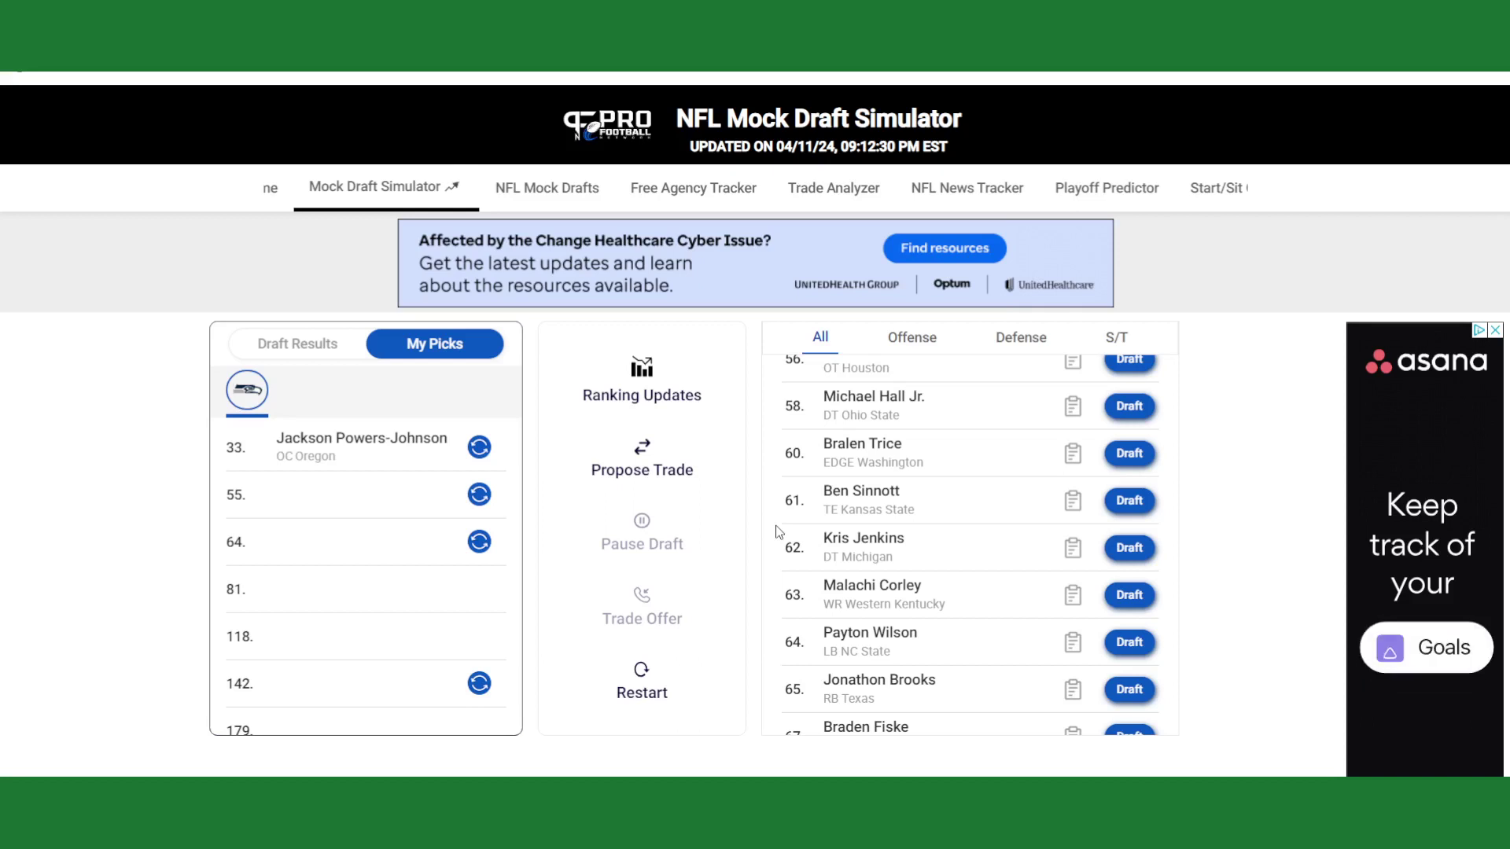
{"action": "scroll", "coordinate": [777, 533], "scroll_direction": "down", "scroll_amount": 1}
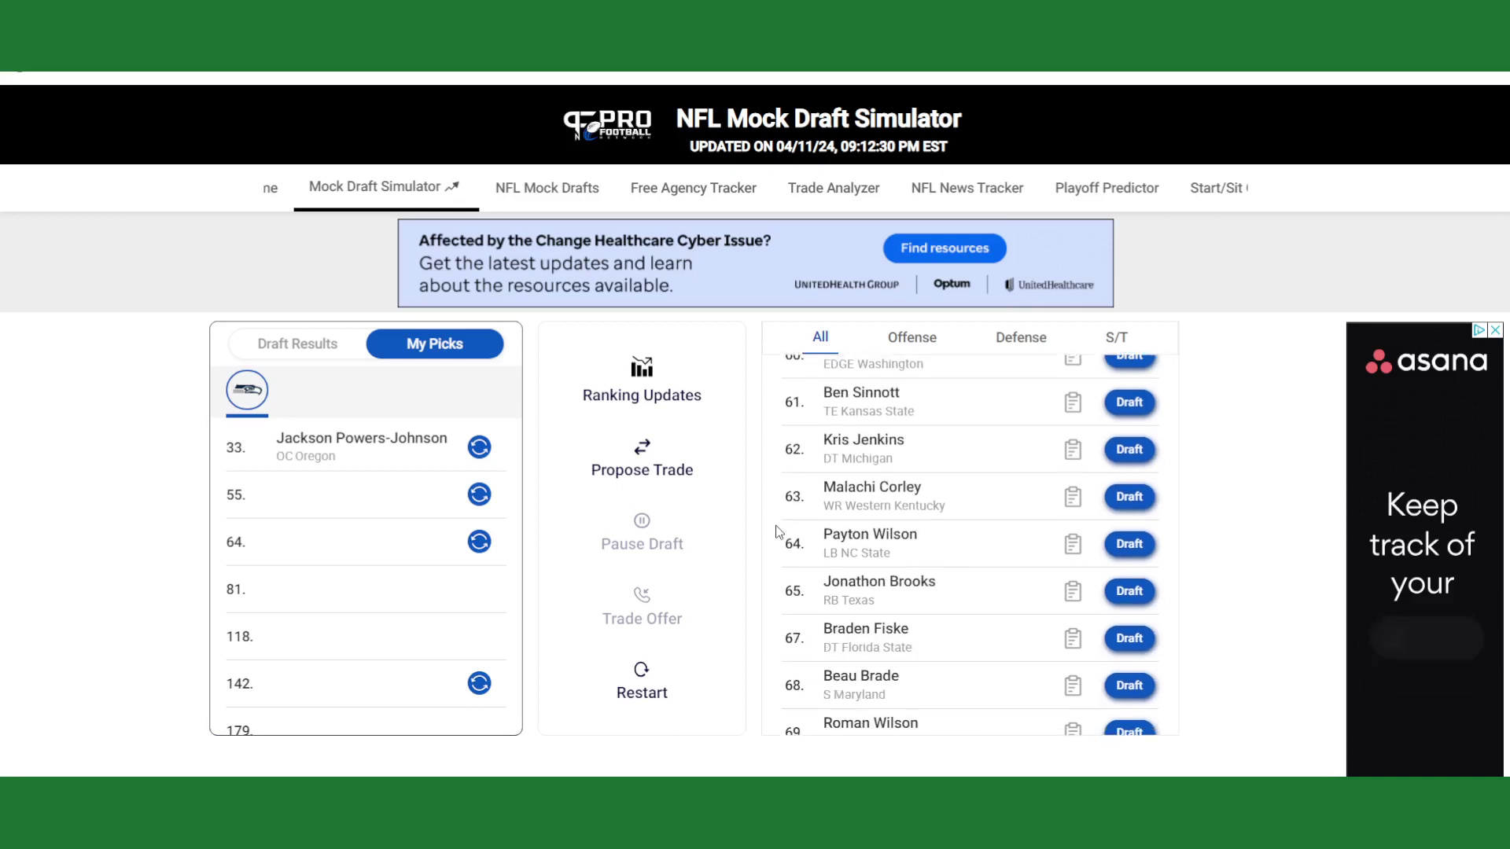
{"action": "scroll", "coordinate": [777, 532], "scroll_direction": "down", "scroll_amount": 1}
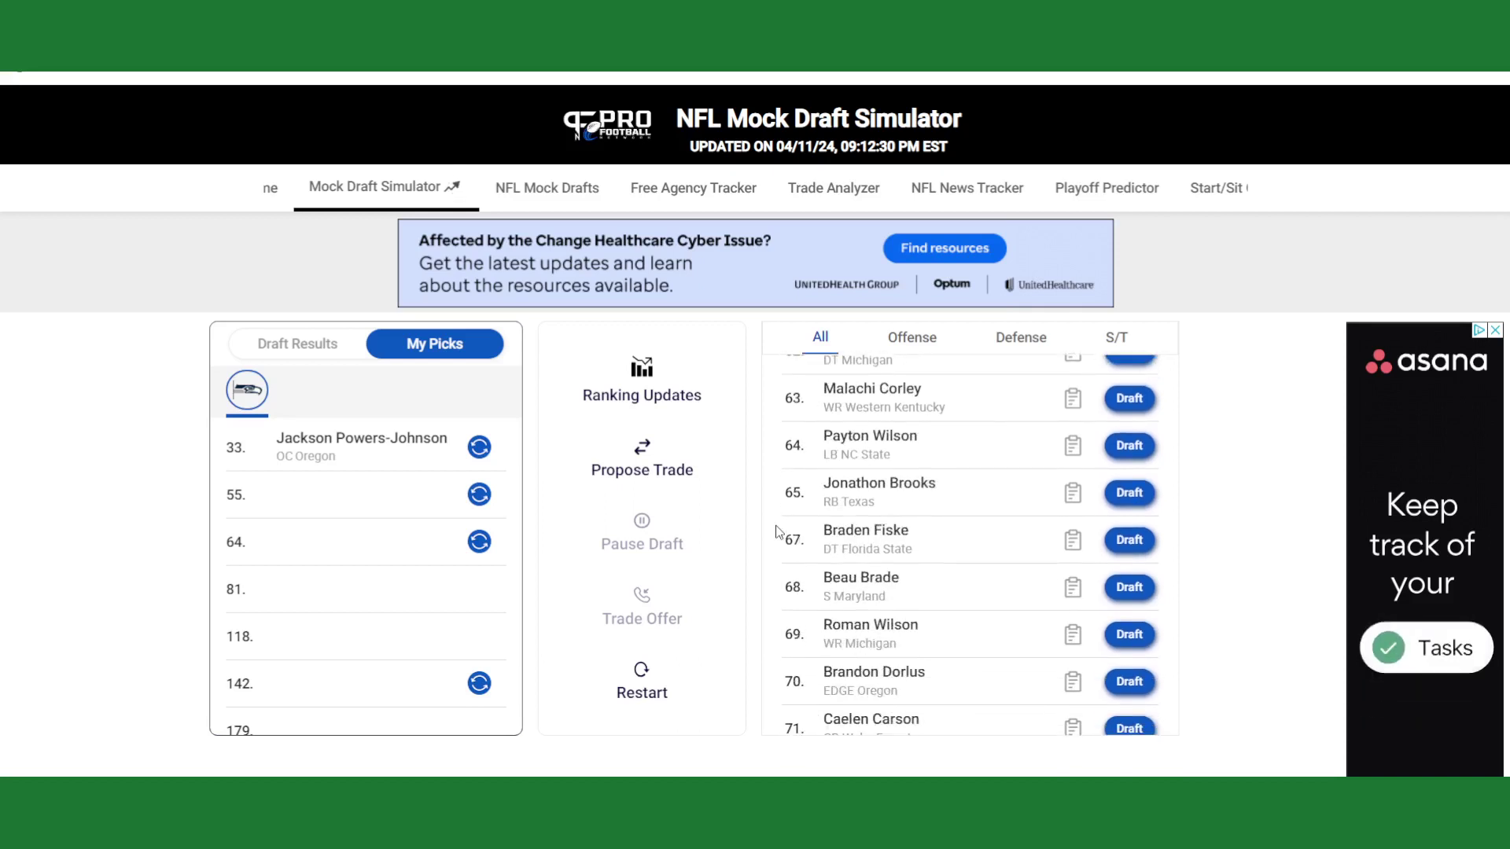
{"action": "scroll", "coordinate": [777, 532], "scroll_direction": "down", "scroll_amount": 1}
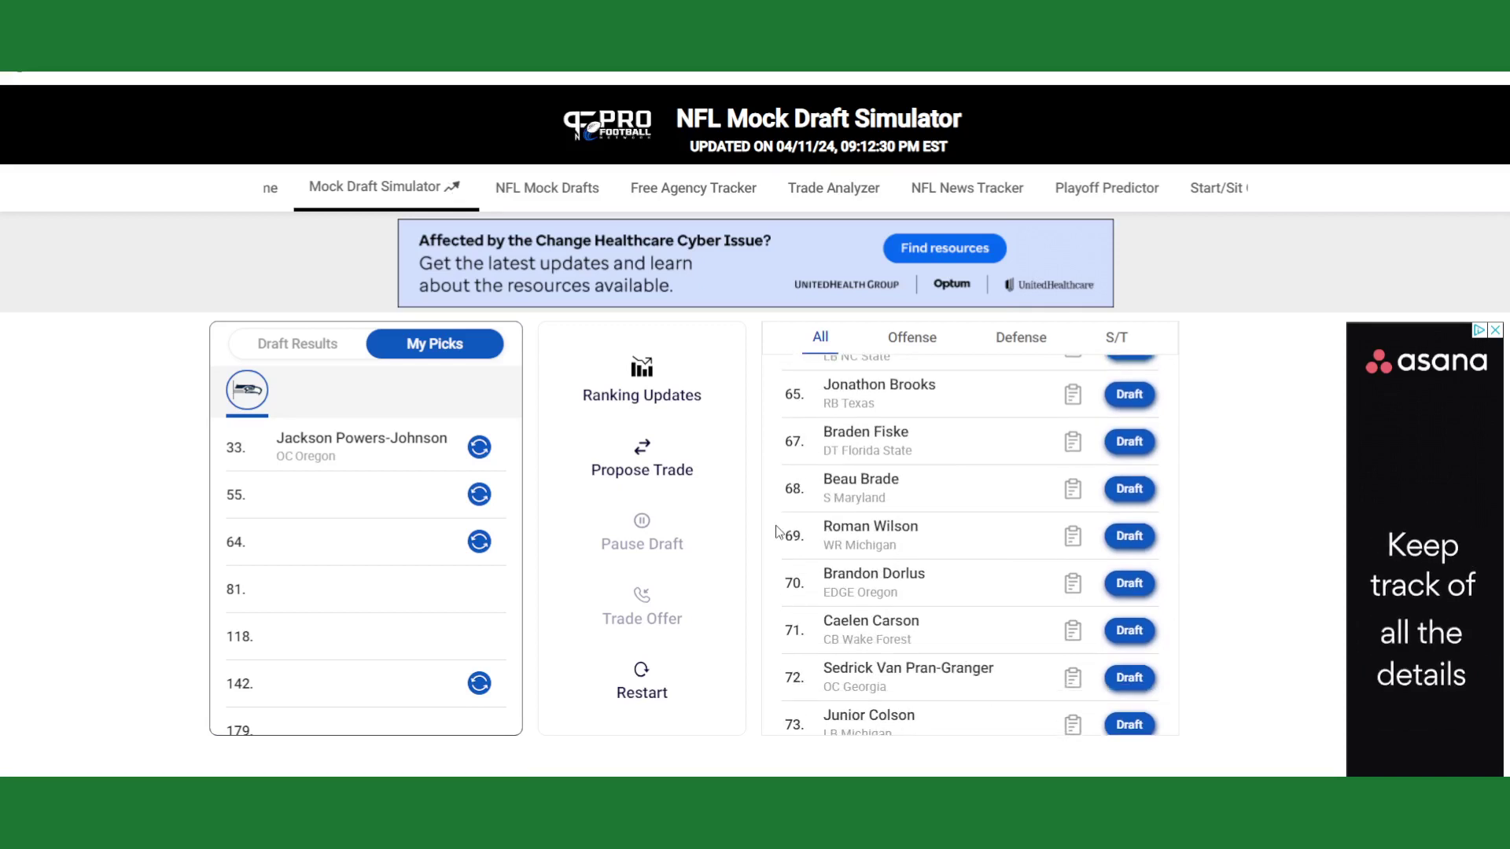
{"action": "scroll", "coordinate": [777, 532], "scroll_direction": "down", "scroll_amount": 1}
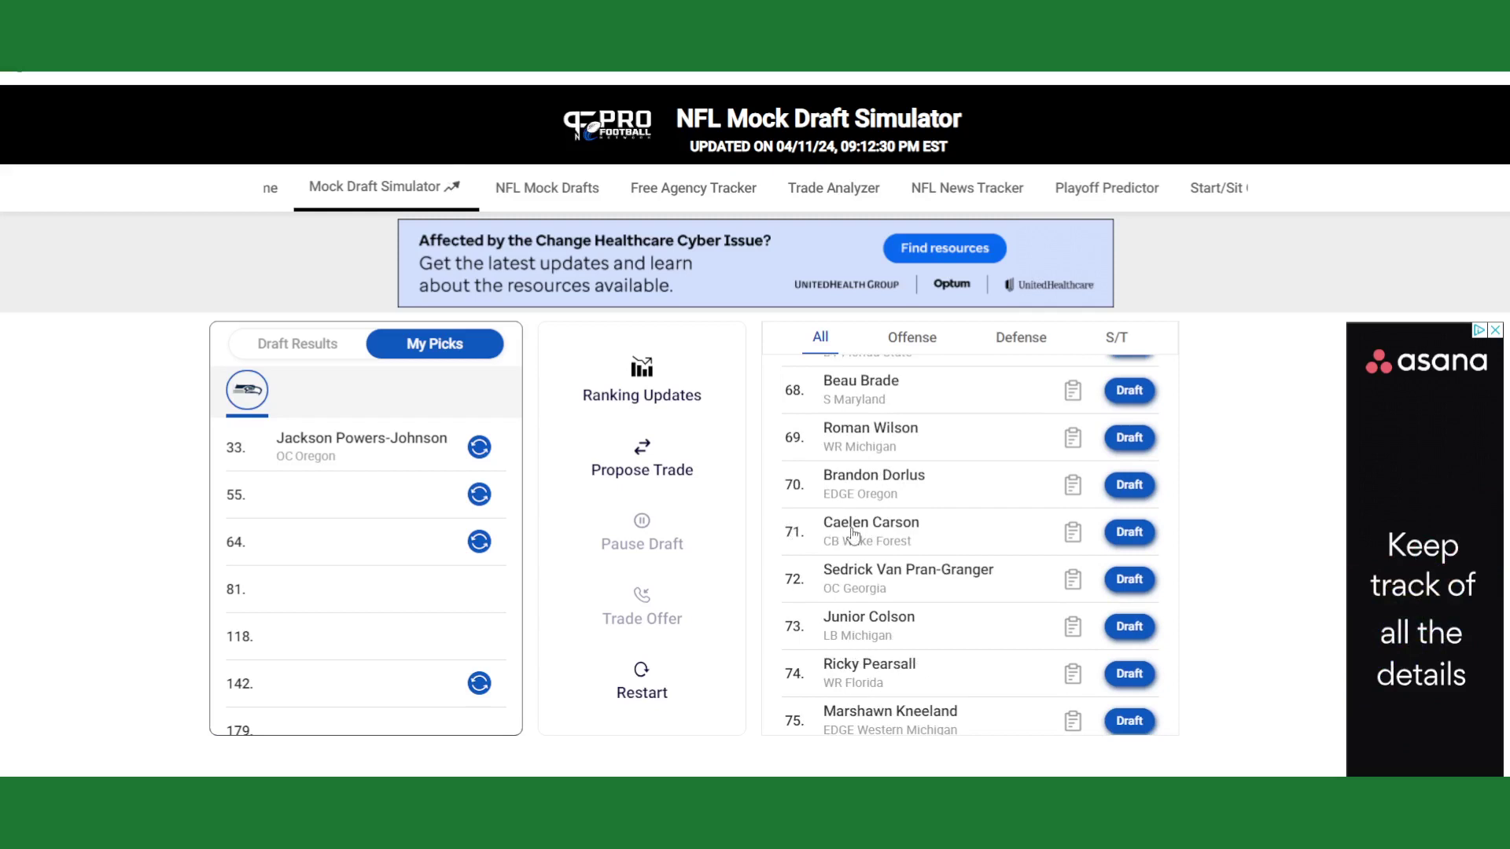
{"action": "scroll", "coordinate": [854, 534], "scroll_direction": "up", "scroll_amount": 5}
{"action": "scroll", "coordinate": [854, 535], "scroll_direction": "up", "scroll_amount": 3}
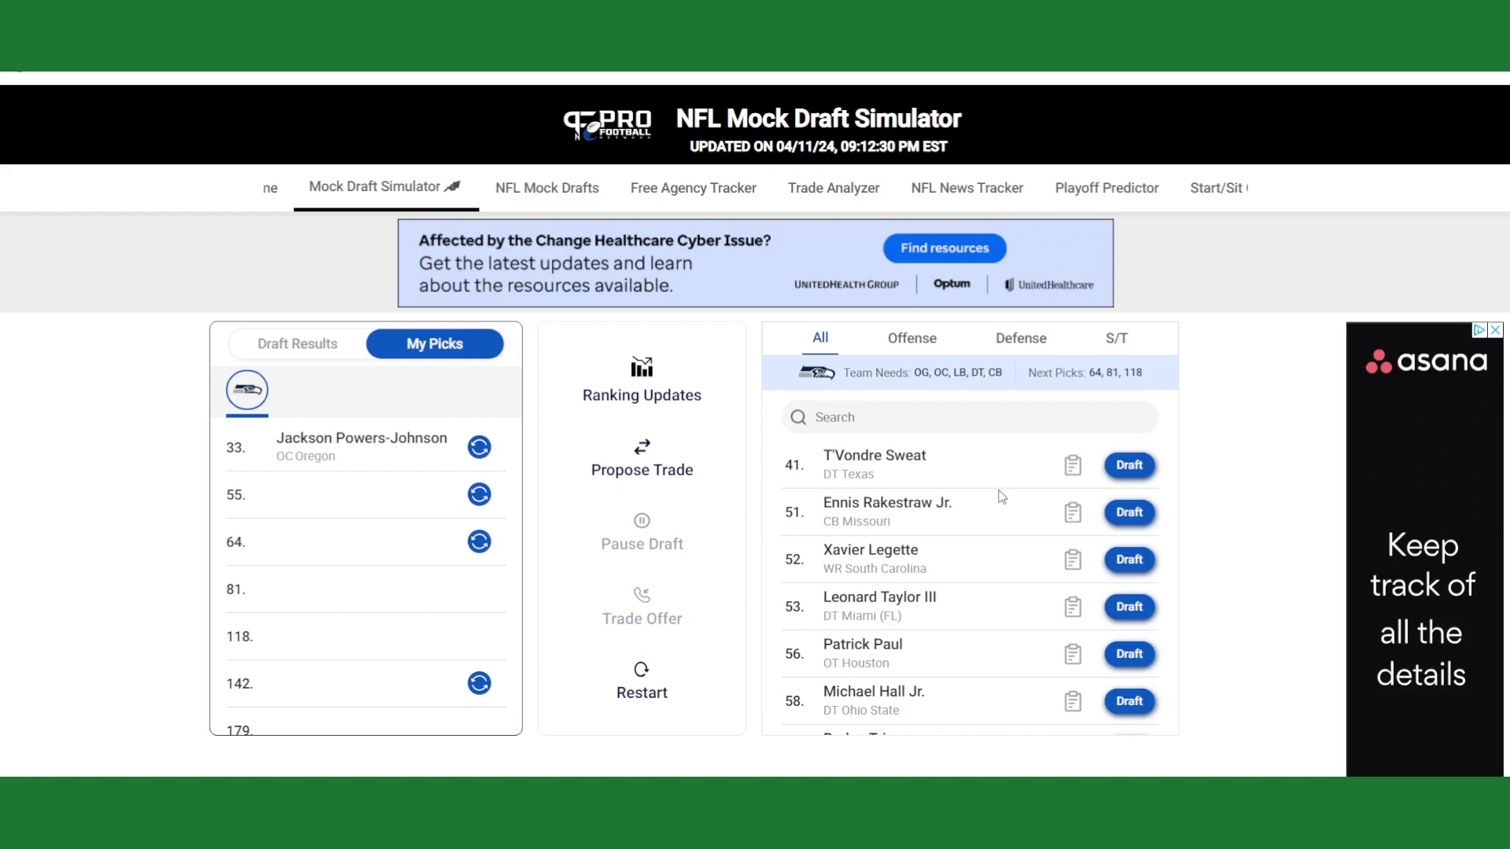
{"action": "scroll", "coordinate": [1001, 501], "scroll_direction": "down", "scroll_amount": 3}
{"action": "scroll", "coordinate": [966, 504], "scroll_direction": "up", "scroll_amount": 2}
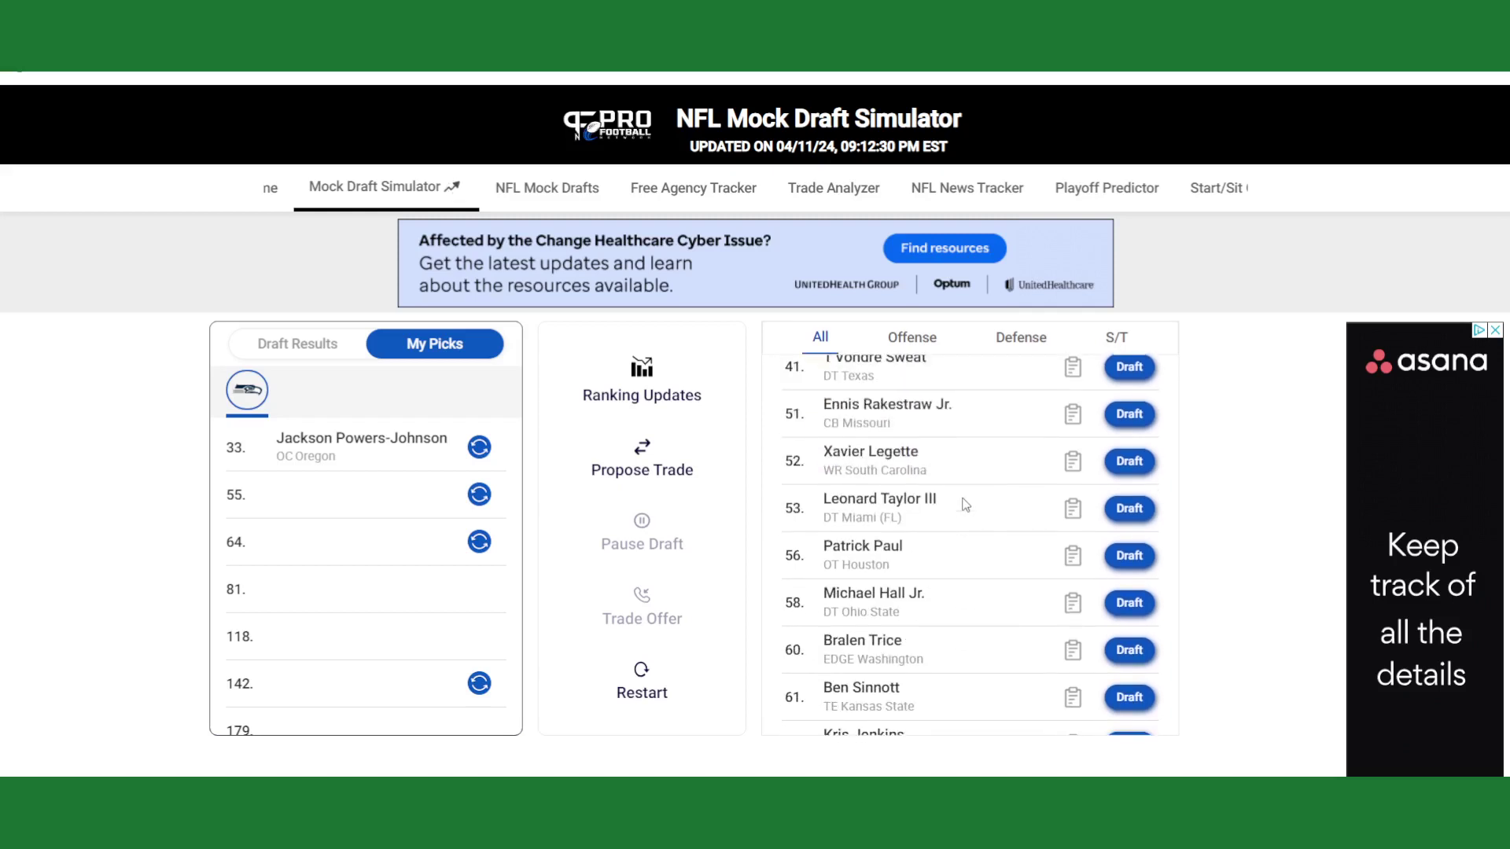
{"action": "scroll", "coordinate": [965, 505], "scroll_direction": "up", "scroll_amount": 1}
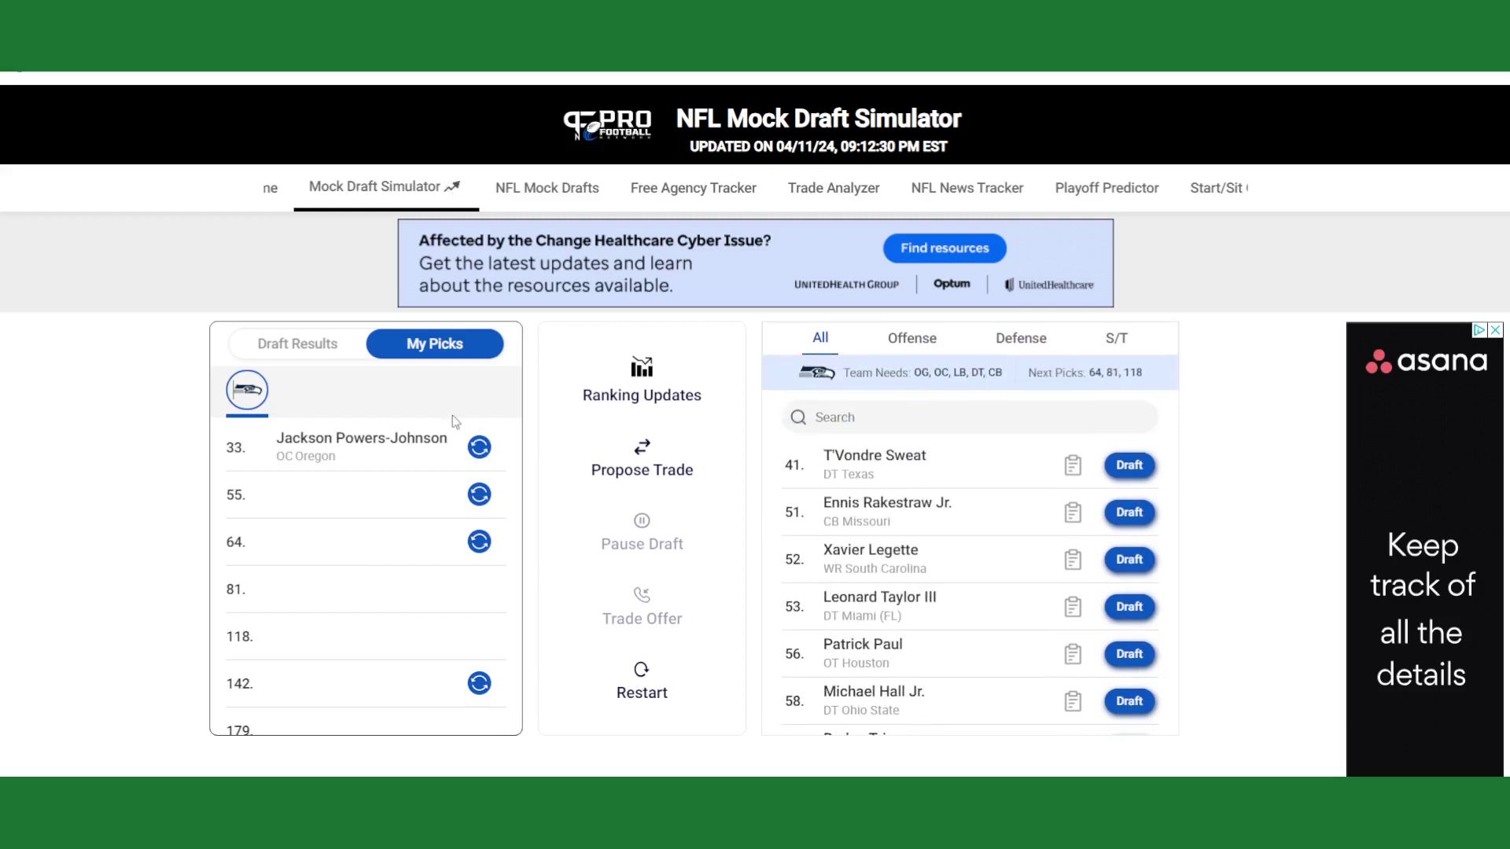
Check the round 2 draft results around pick 55 and return to the list of Seattle's own picks
{"action": "left_click", "coordinate": [317, 354]}
{"action": "scroll", "coordinate": [450, 470], "scroll_direction": "up", "scroll_amount": 1}
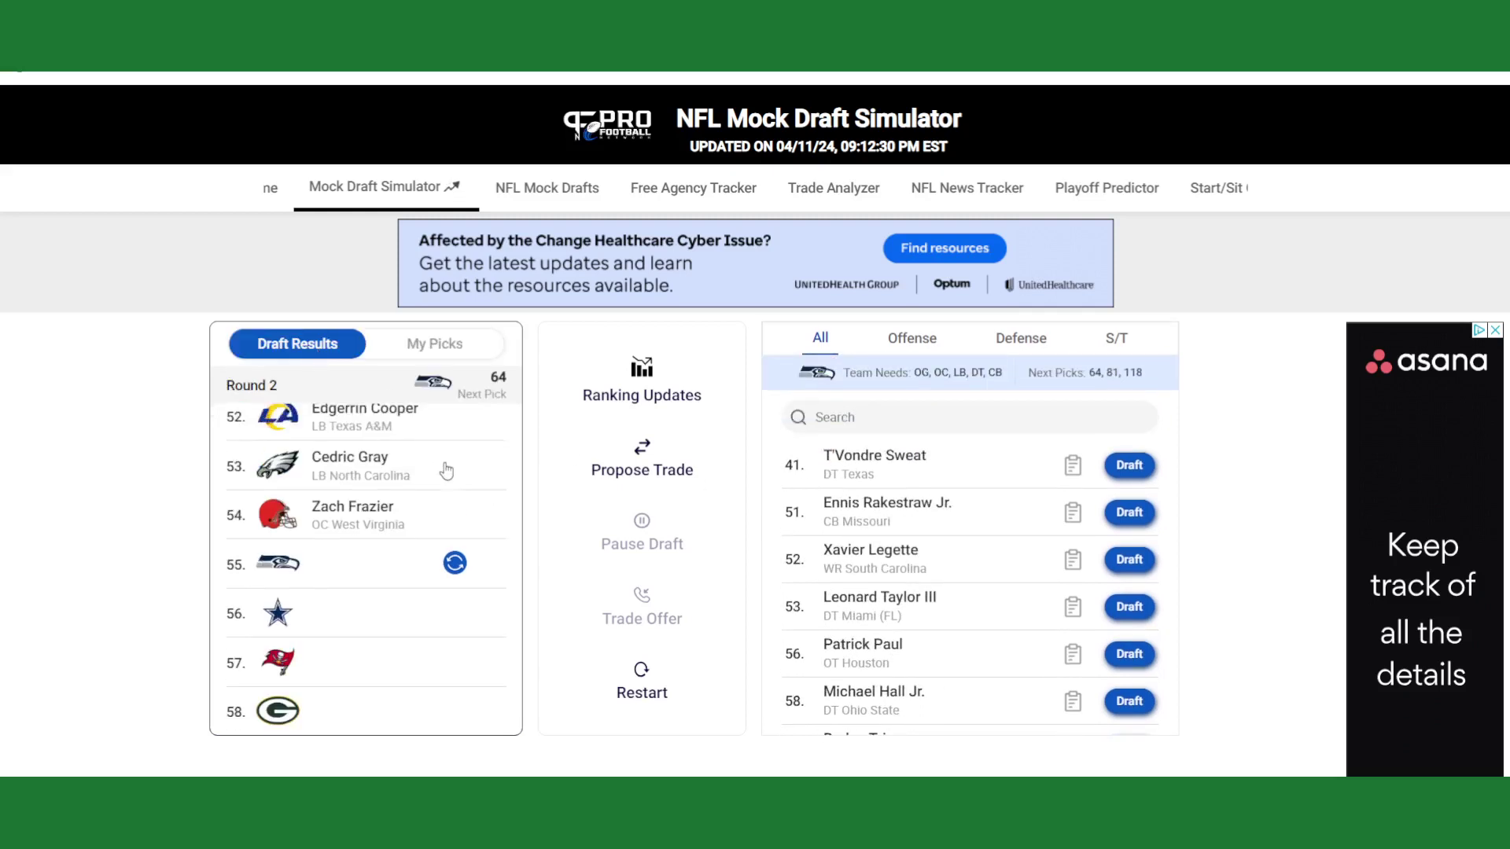
{"action": "left_click", "coordinate": [425, 348]}
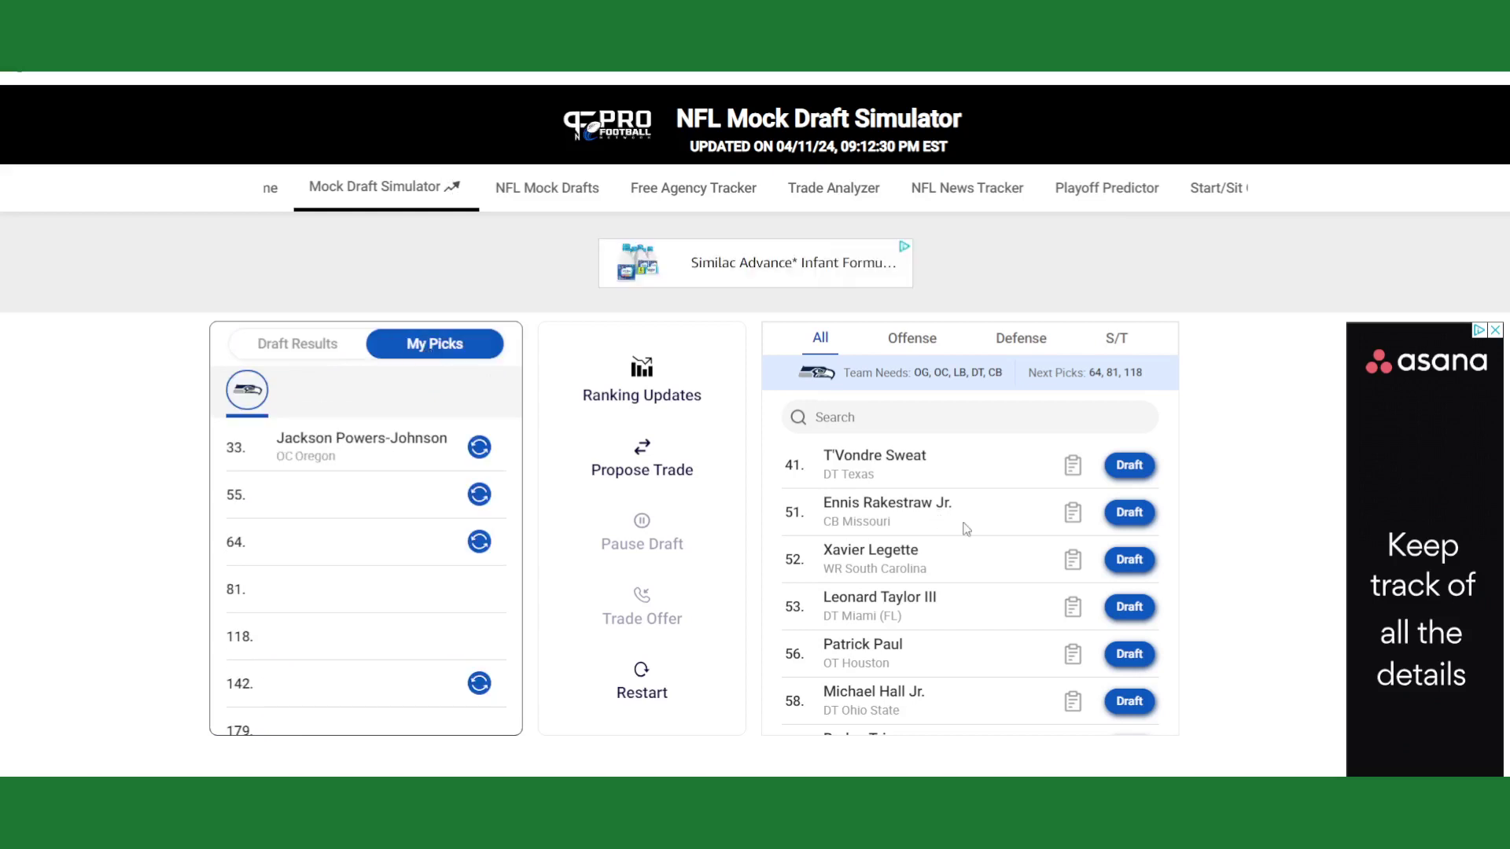
Draft Michigan linebacker Junior Colson with pick 55 and reject the trade offers for pick 64
{"action": "scroll", "coordinate": [925, 542], "scroll_direction": "down", "scroll_amount": 1}
{"action": "scroll", "coordinate": [955, 534], "scroll_direction": "down", "scroll_amount": 1}
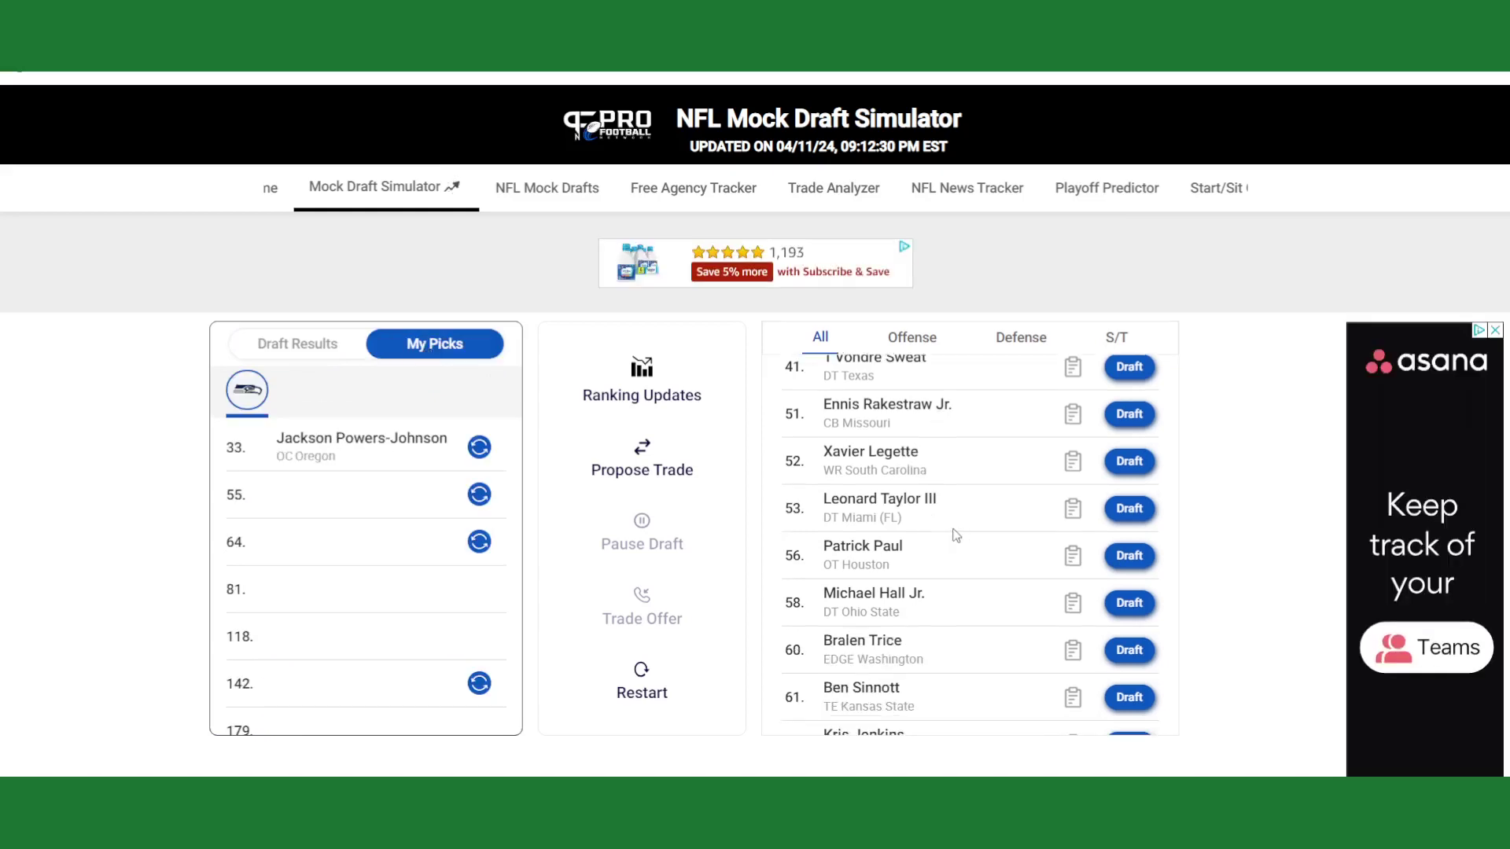
{"action": "scroll", "coordinate": [956, 535], "scroll_direction": "down", "scroll_amount": 3}
{"action": "scroll", "coordinate": [957, 534], "scroll_direction": "down", "scroll_amount": 1}
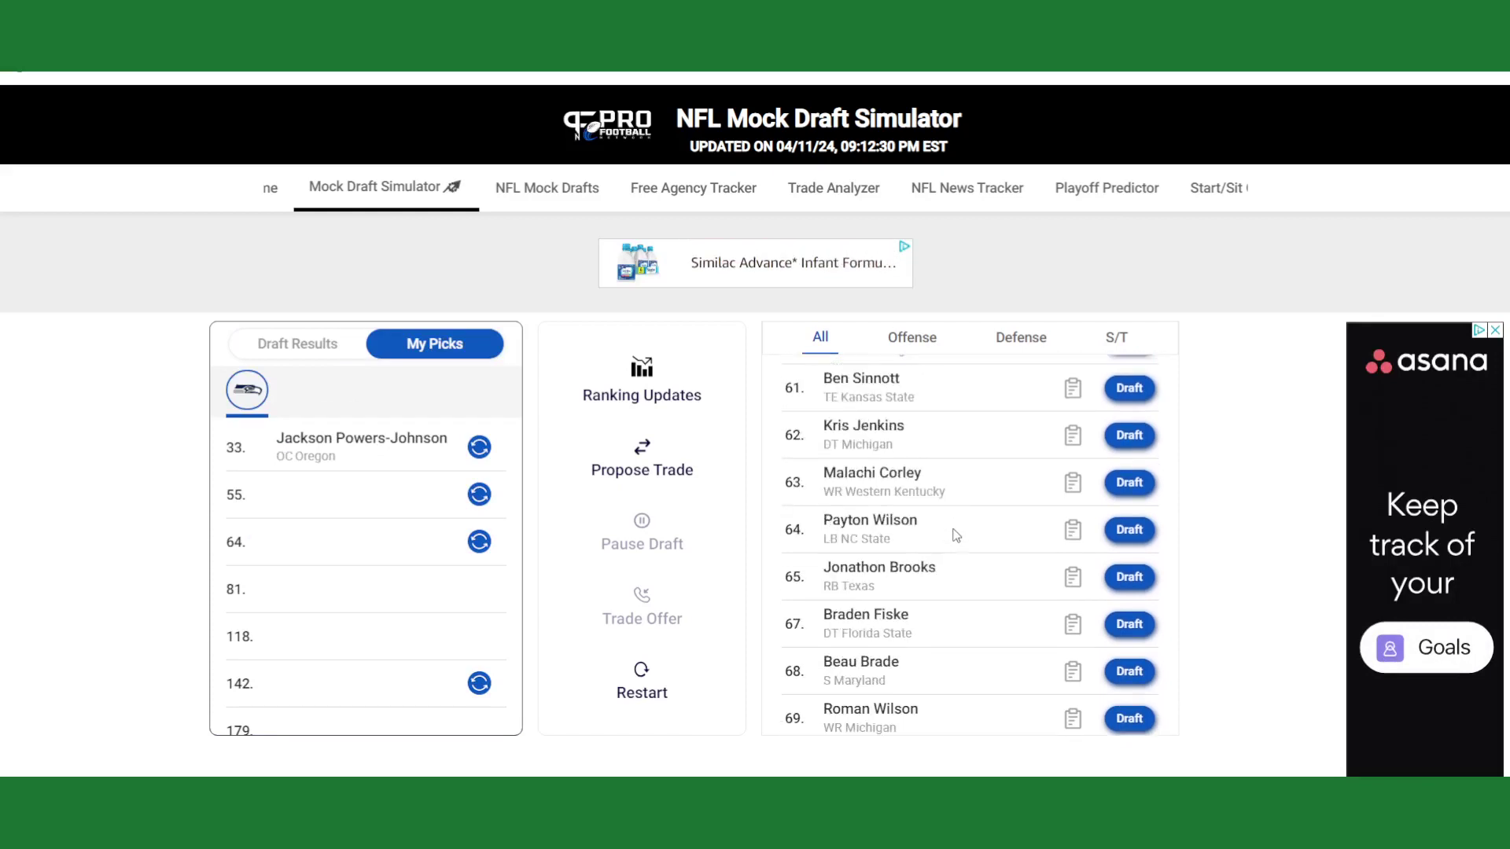
{"action": "scroll", "coordinate": [956, 536], "scroll_direction": "down", "scroll_amount": 2}
{"action": "scroll", "coordinate": [954, 539], "scroll_direction": "down", "scroll_amount": 2}
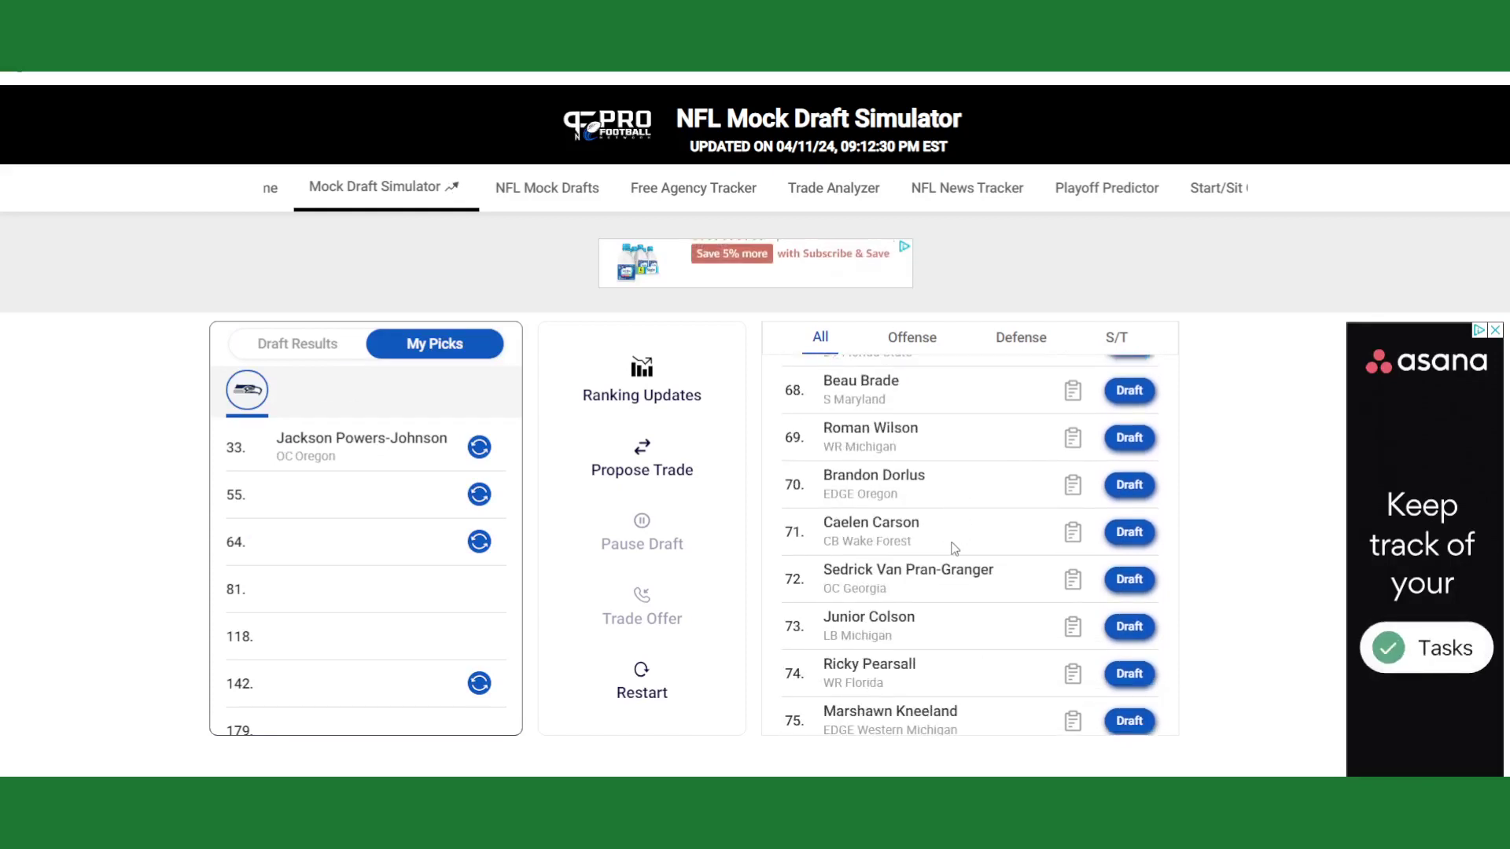
{"action": "left_click", "coordinate": [1115, 632]}
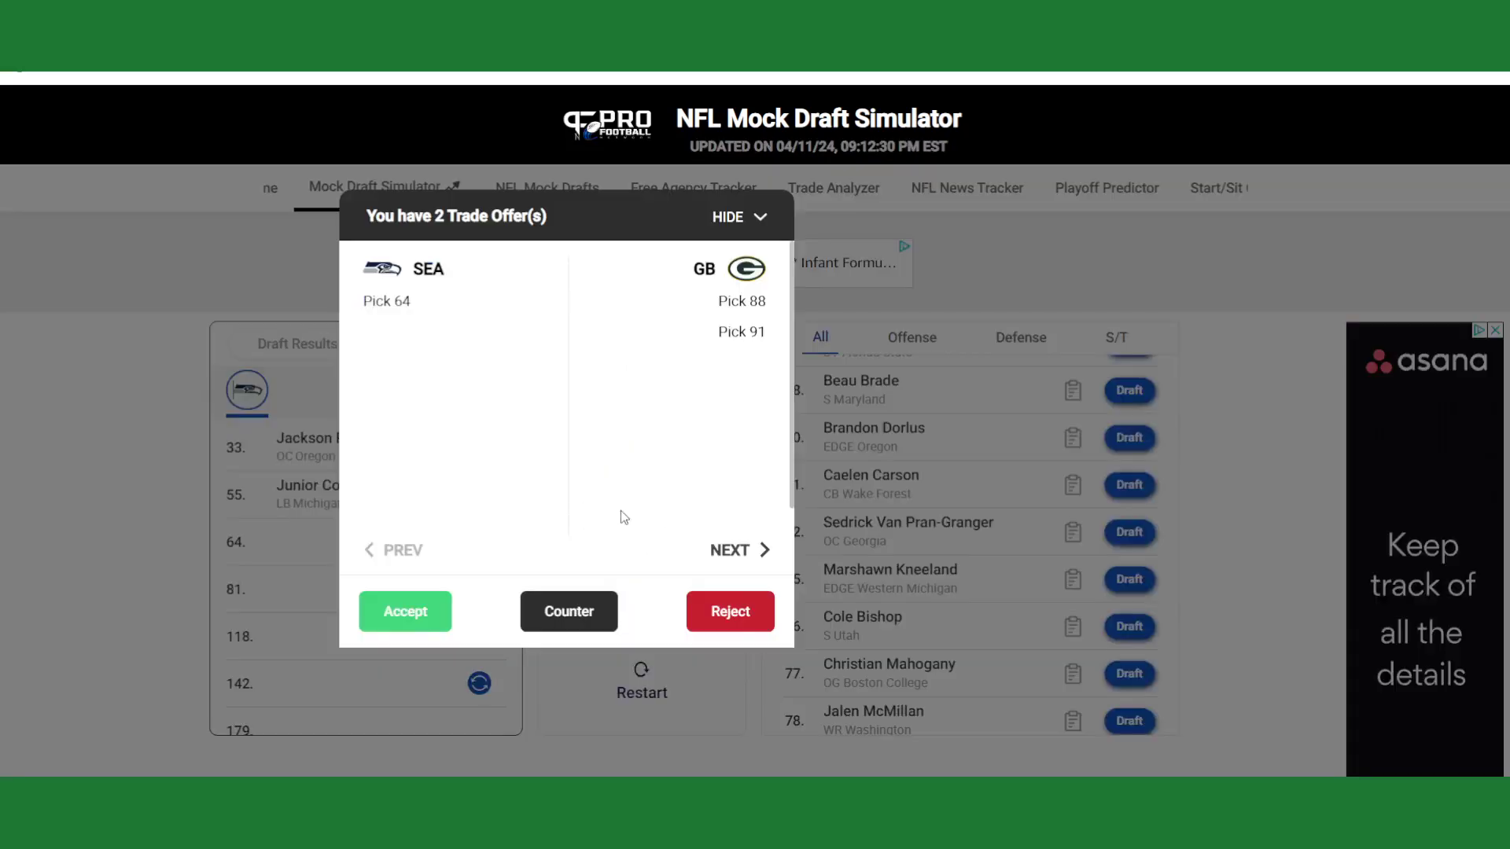
{"action": "left_click", "coordinate": [732, 555]}
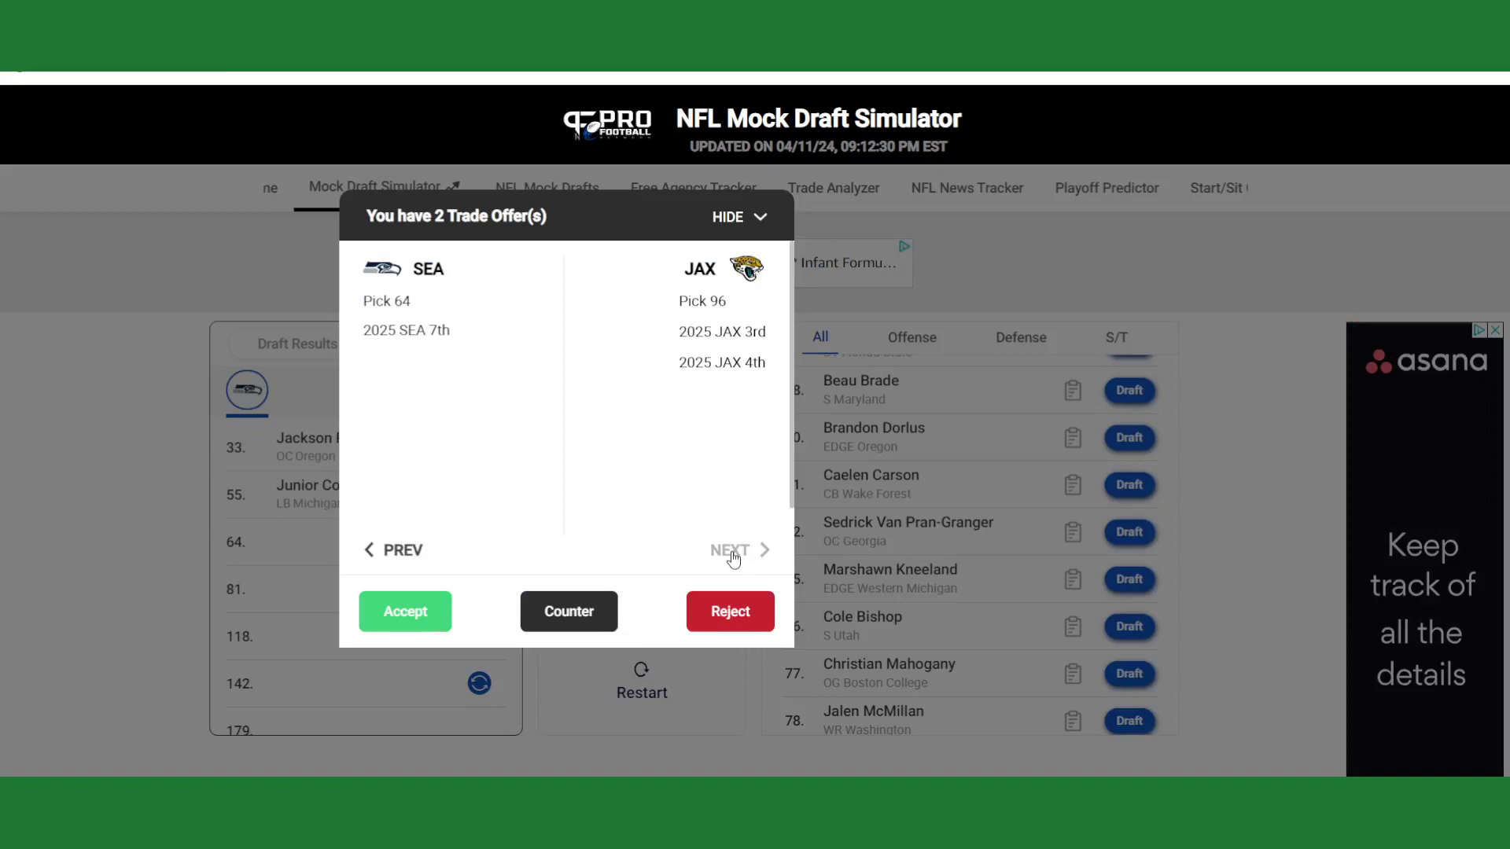
{"action": "left_click", "coordinate": [741, 614]}
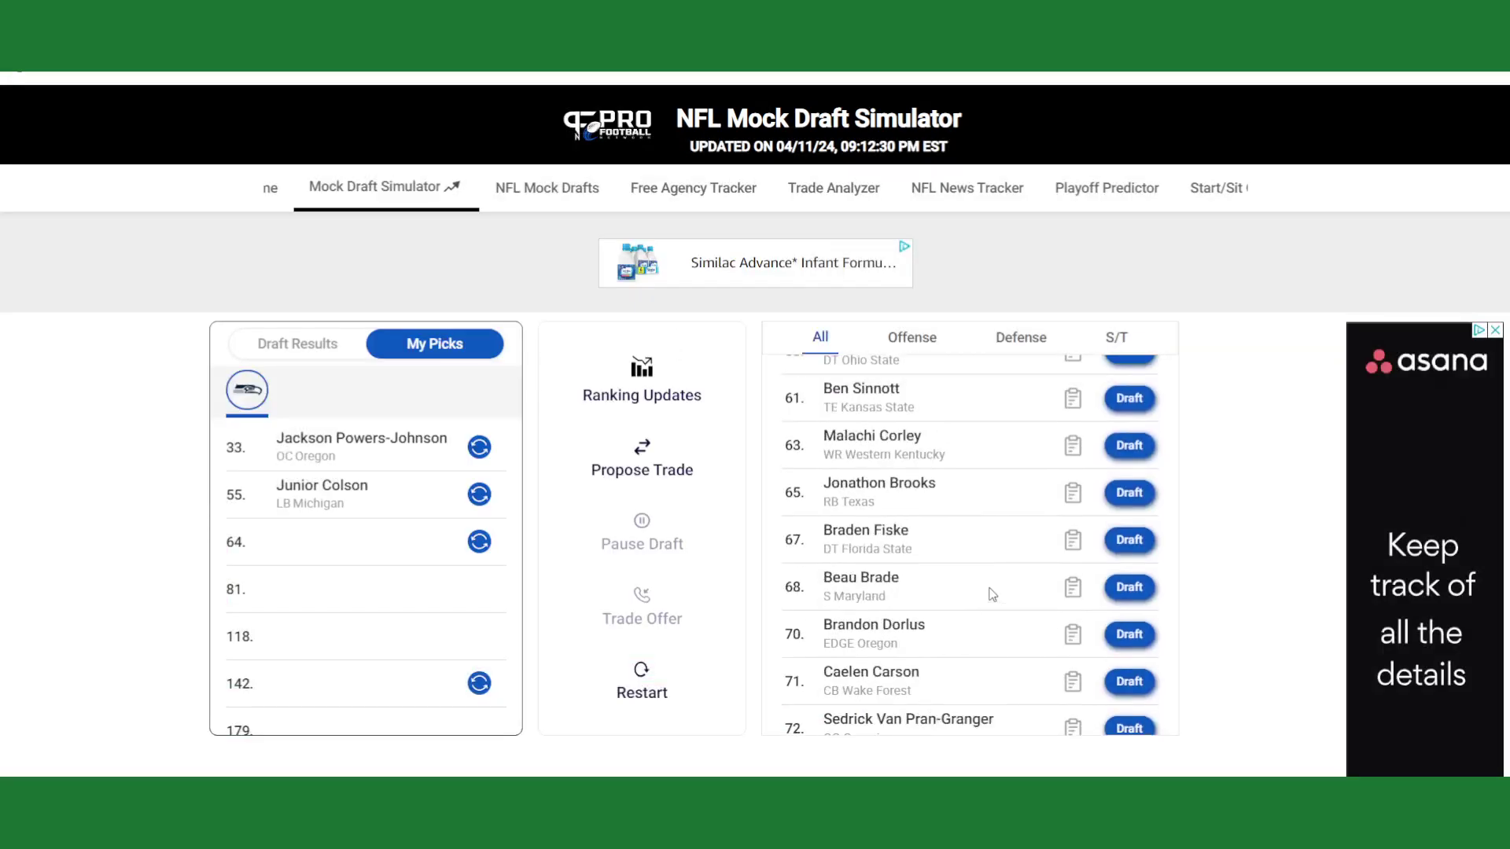
Examine the available prospects at all positions for Seattle's pick 64, from Ennis Rakestraw Jr. down to Jeremiah Trotter Jr., against the team needs
{"action": "scroll", "coordinate": [993, 595], "scroll_direction": "up", "scroll_amount": 3}
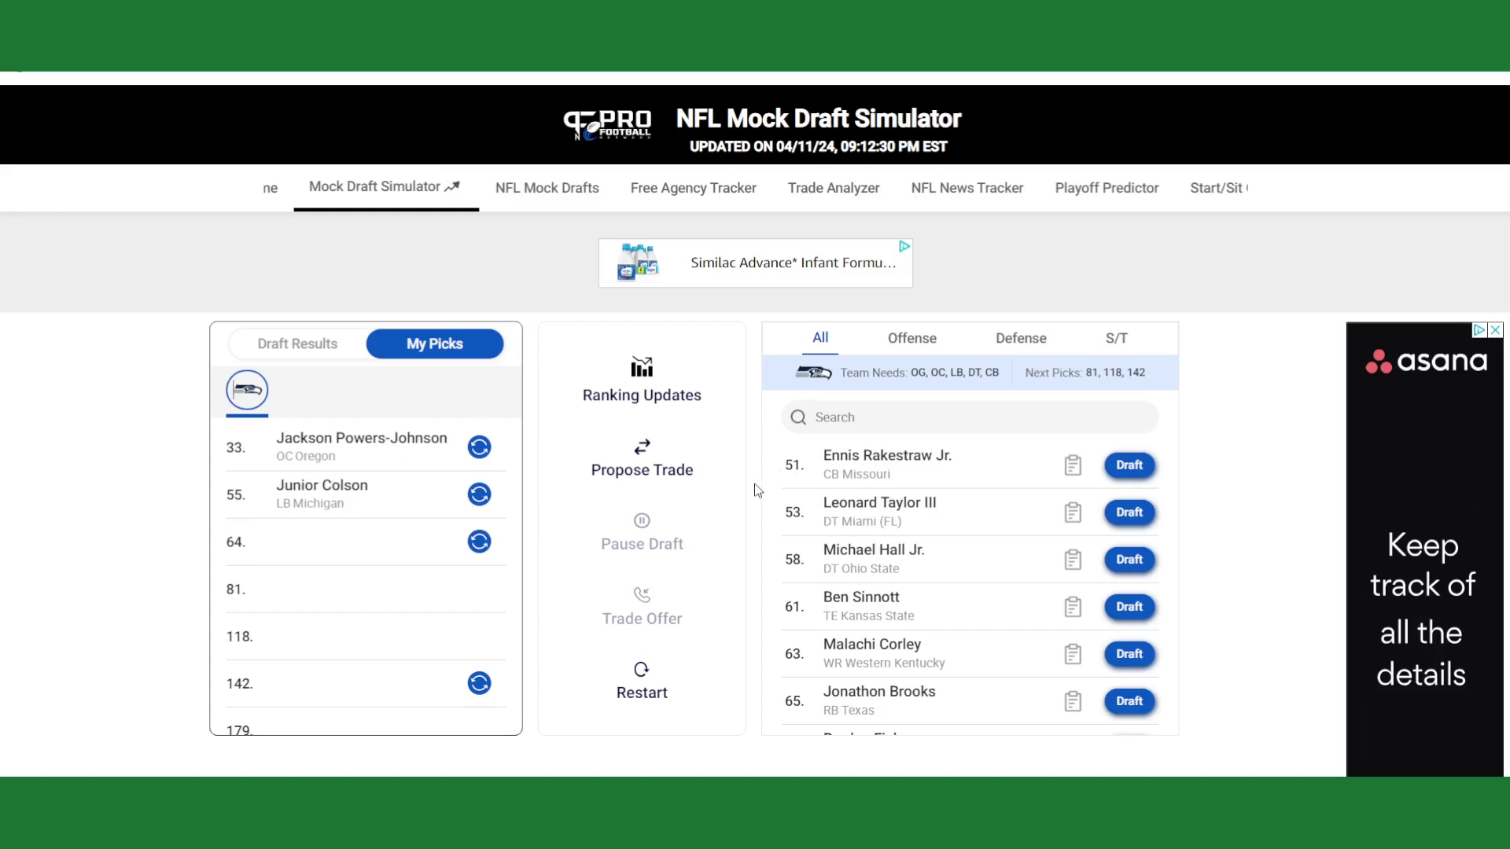
{"action": "scroll", "coordinate": [877, 501], "scroll_direction": "down", "scroll_amount": 1}
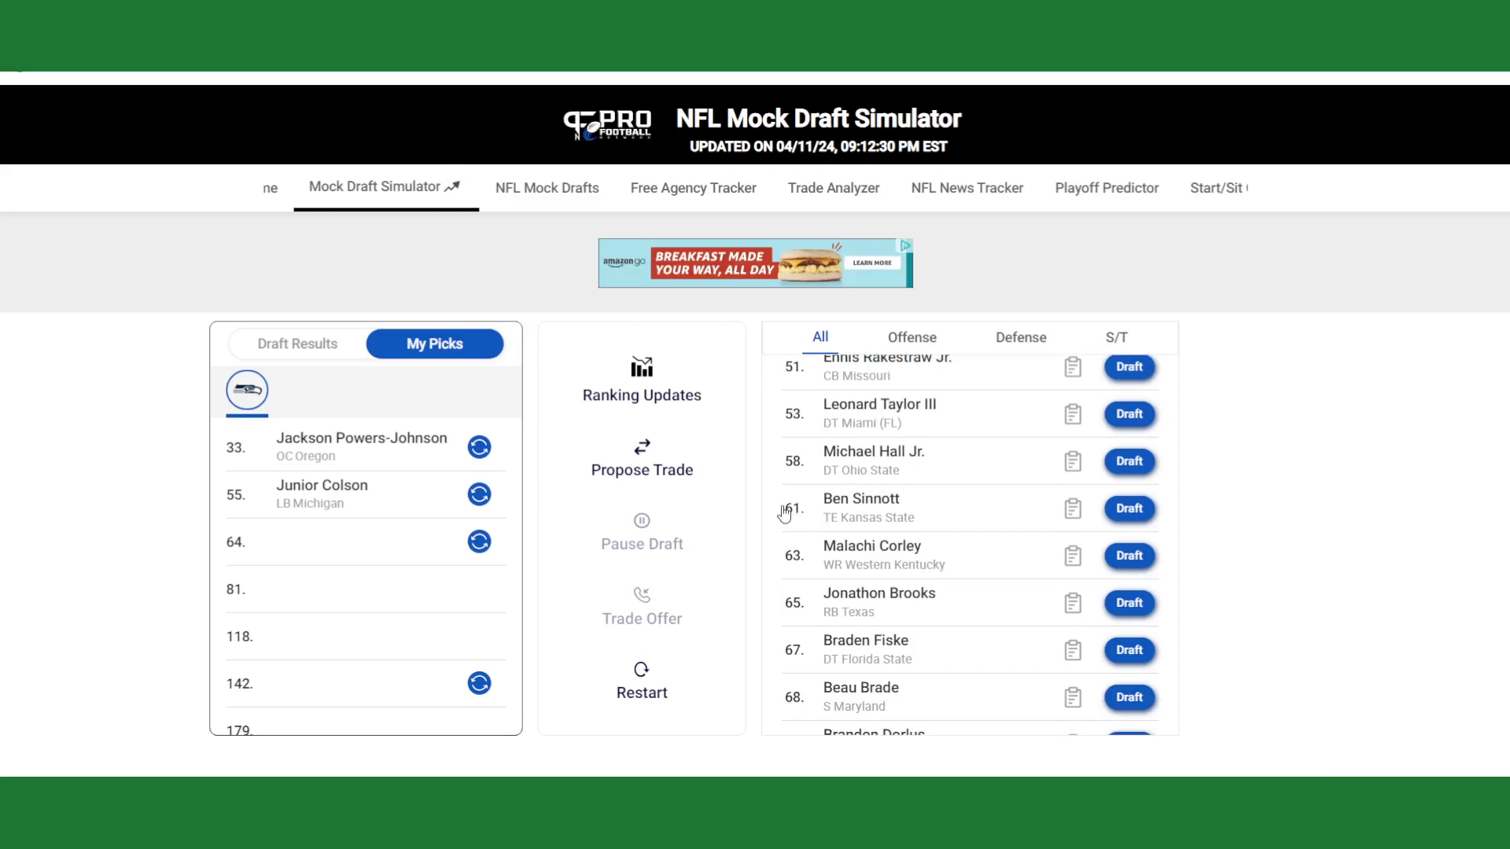
{"action": "scroll", "coordinate": [784, 513], "scroll_direction": "down", "scroll_amount": 1}
{"action": "scroll", "coordinate": [876, 504], "scroll_direction": "up", "scroll_amount": 1}
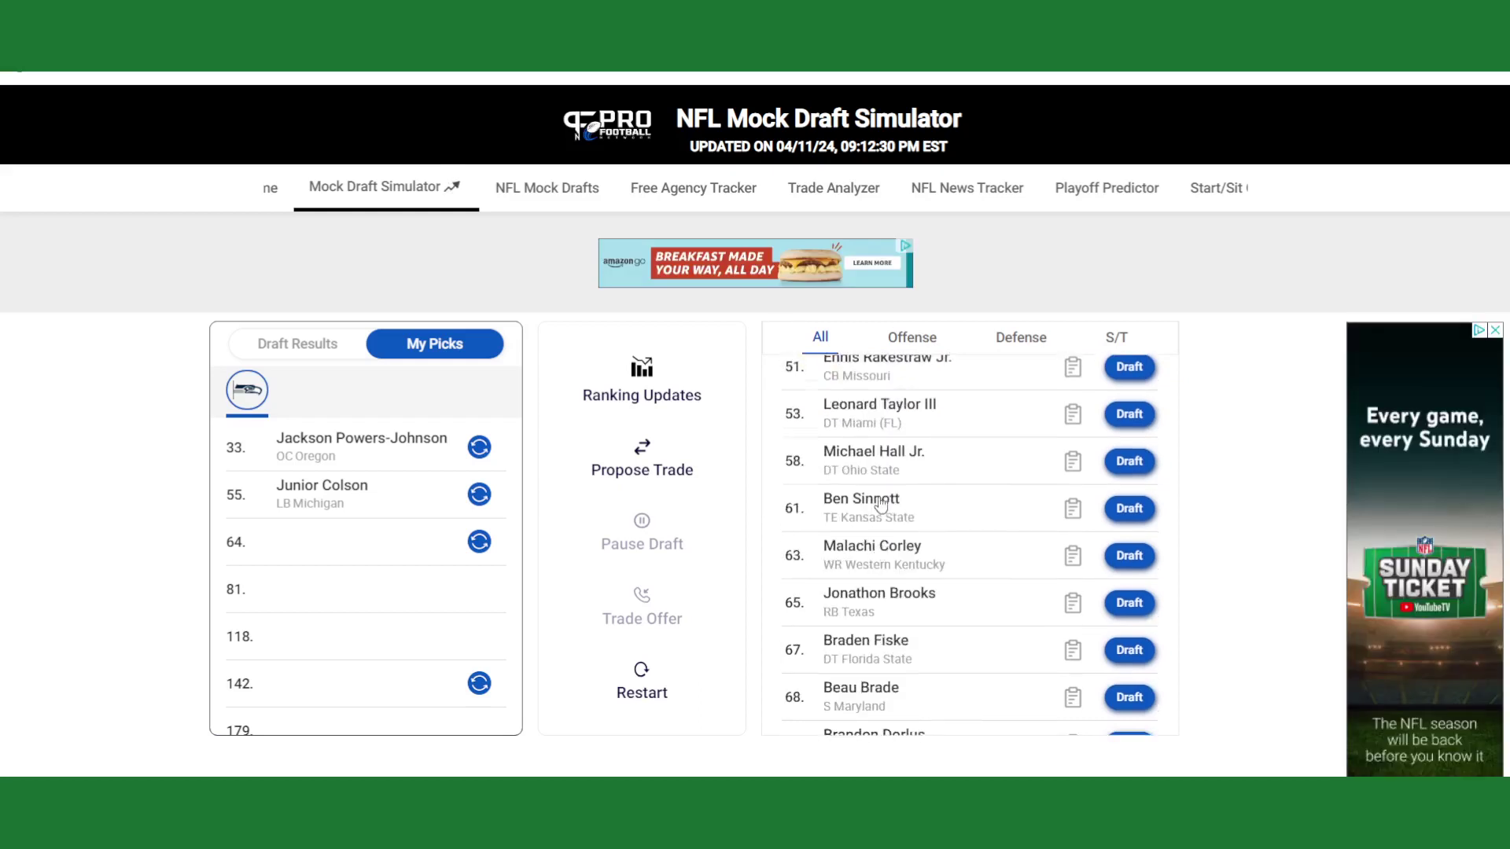
{"action": "scroll", "coordinate": [1018, 495], "scroll_direction": "up", "scroll_amount": 1}
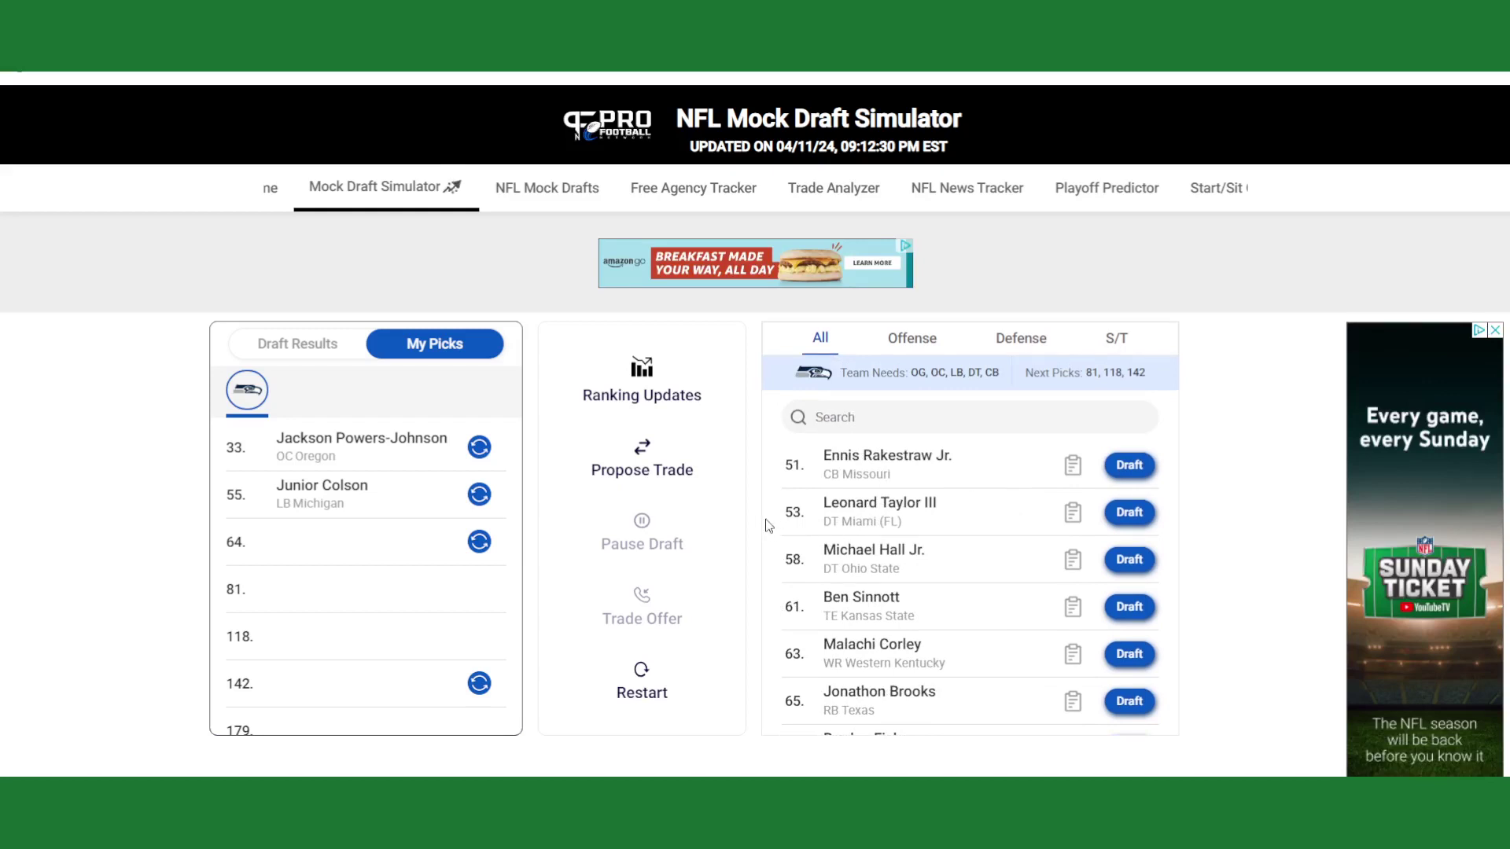
{"action": "scroll", "coordinate": [768, 526], "scroll_direction": "down", "scroll_amount": 1}
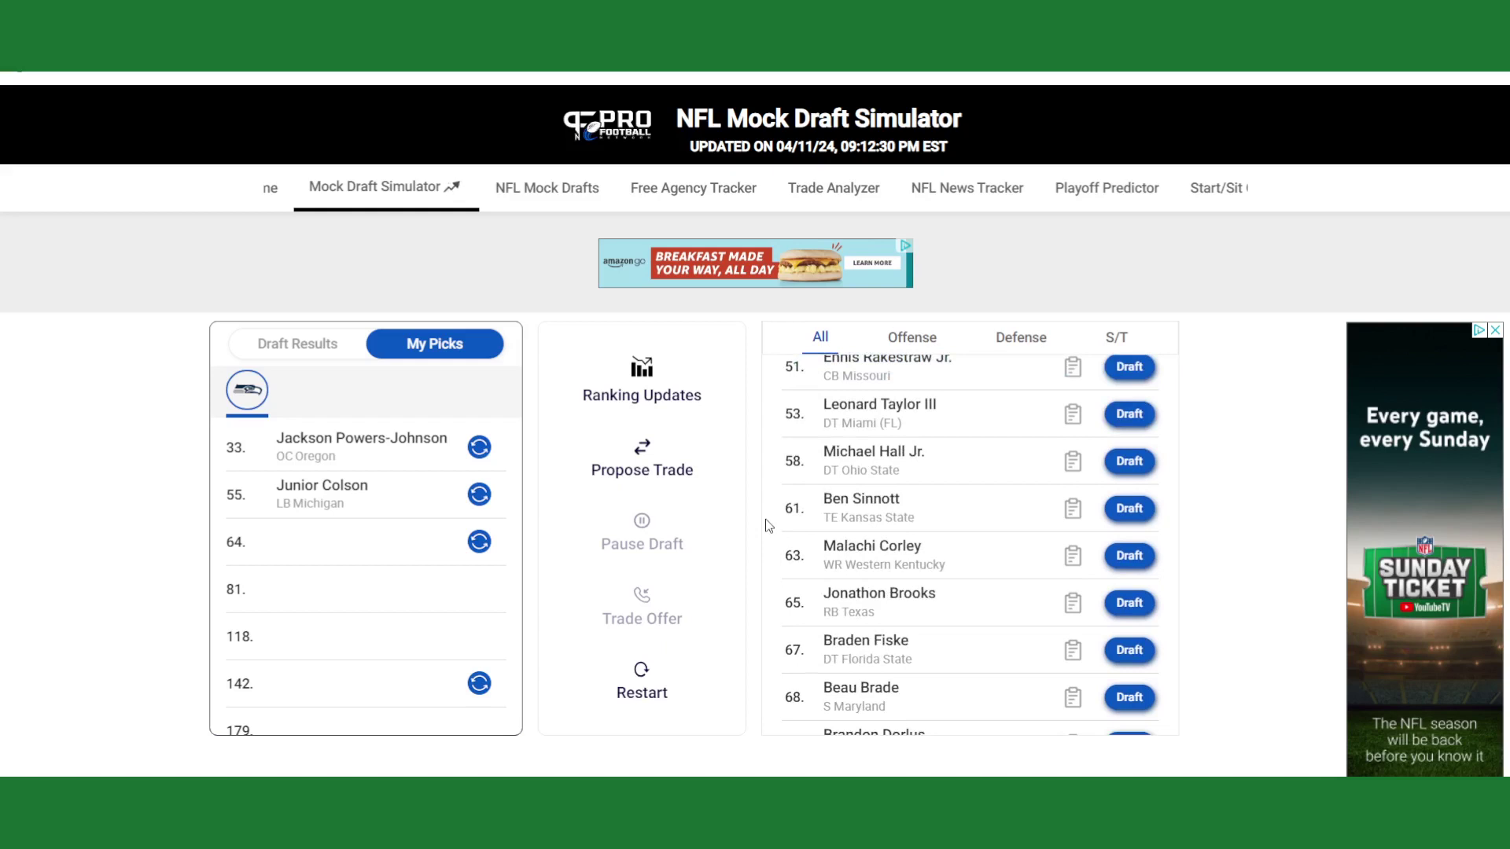
{"action": "scroll", "coordinate": [768, 525], "scroll_direction": "up", "scroll_amount": 1}
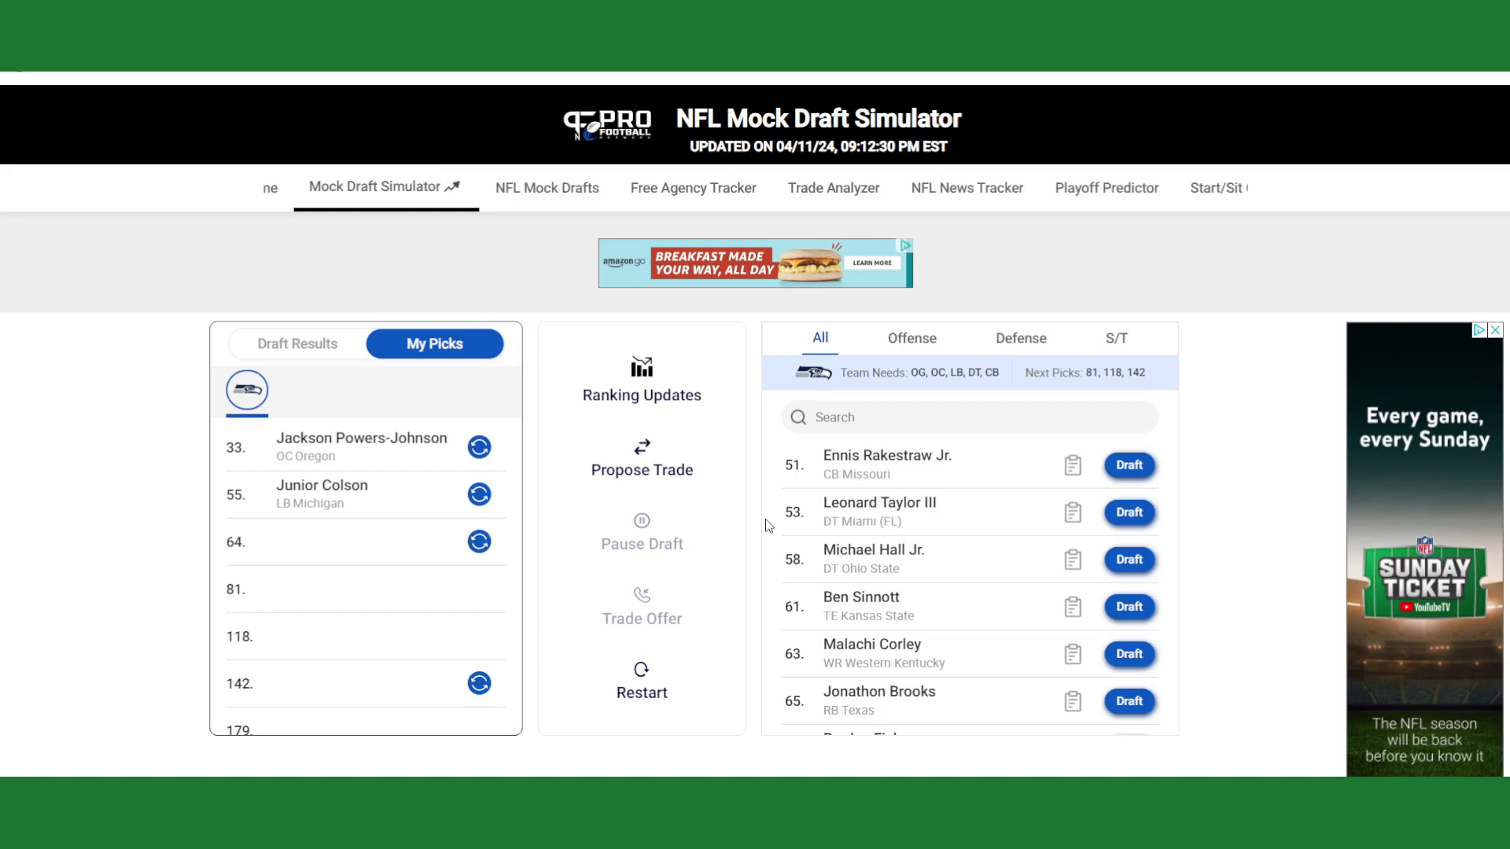
{"action": "scroll", "coordinate": [769, 526], "scroll_direction": "down", "scroll_amount": 3}
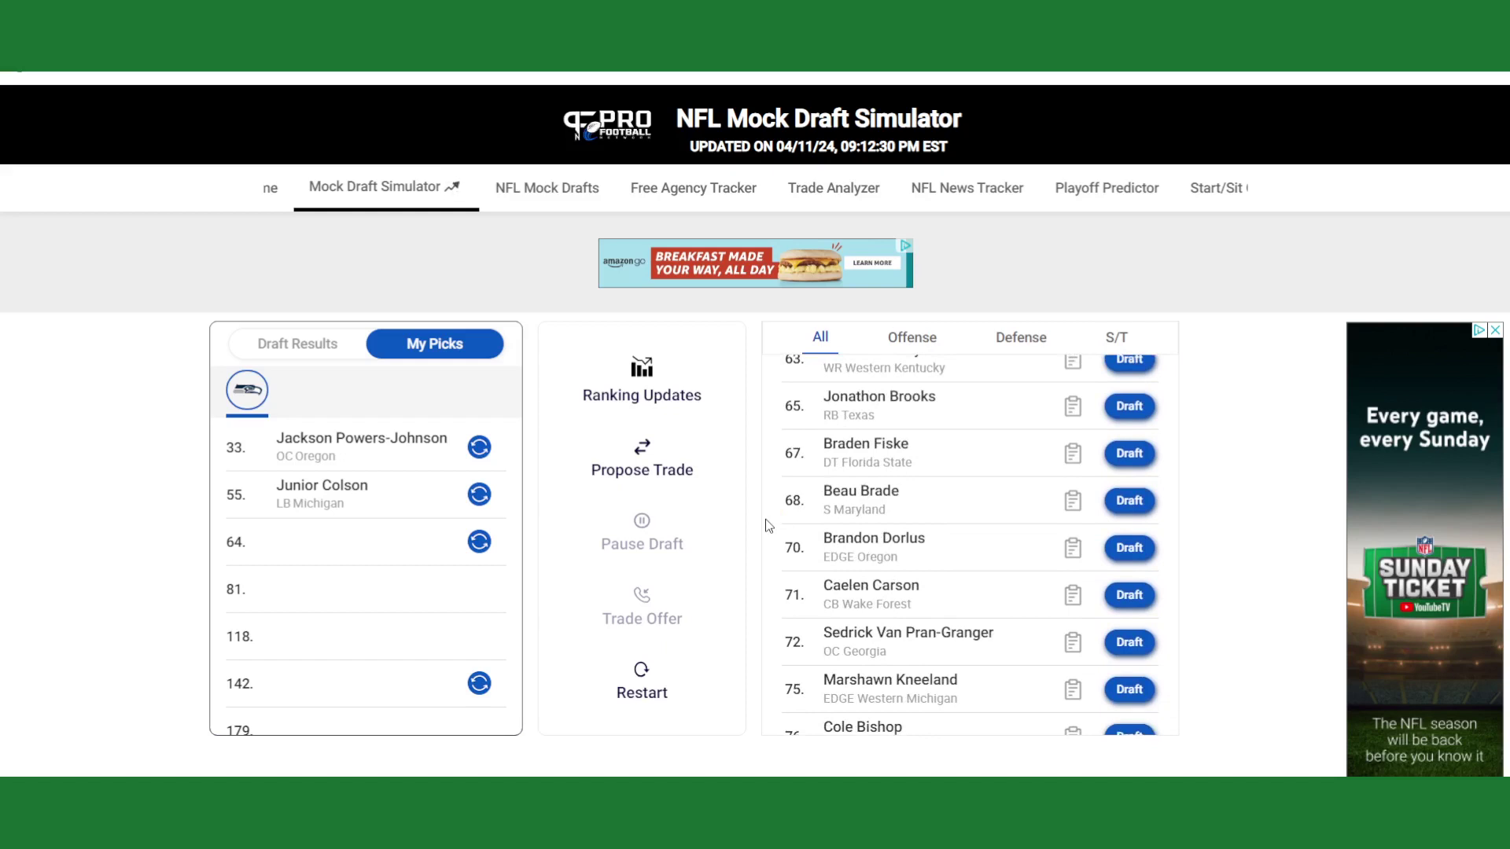
{"action": "scroll", "coordinate": [770, 521], "scroll_direction": "down", "scroll_amount": 1}
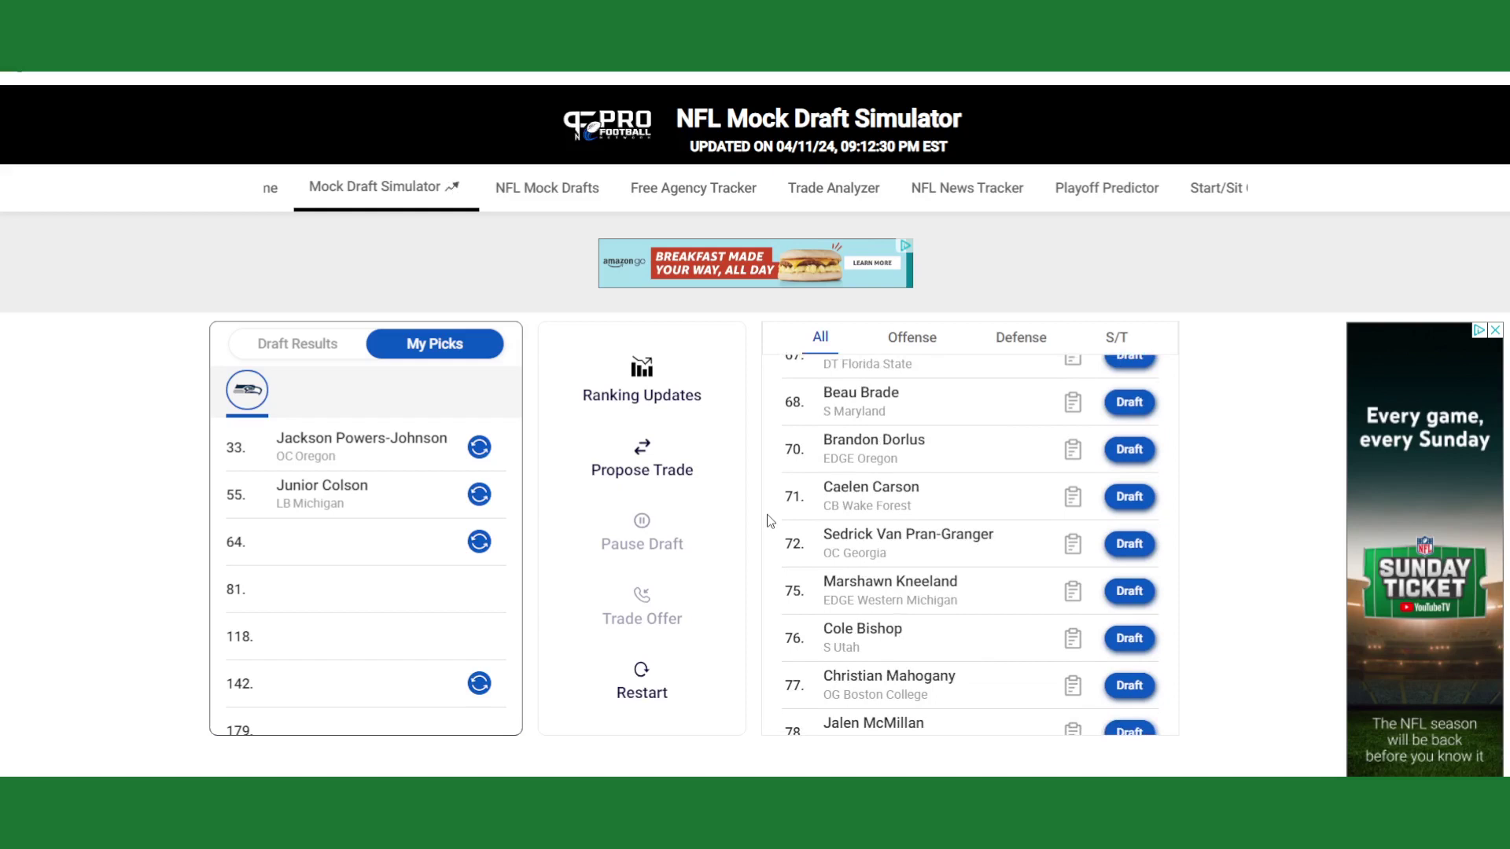
{"action": "scroll", "coordinate": [770, 522], "scroll_direction": "down", "scroll_amount": 1}
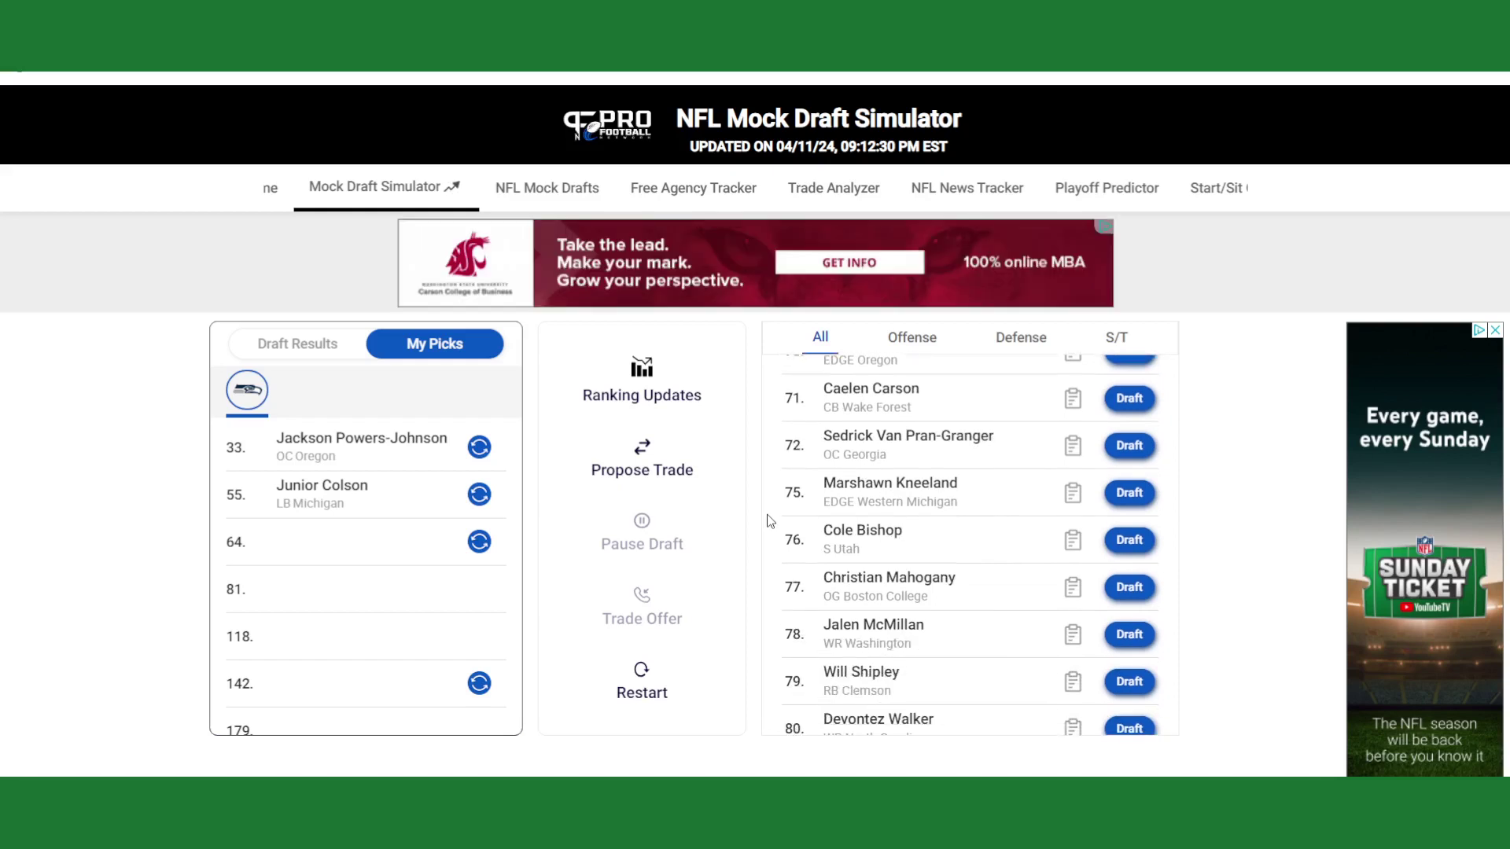
{"action": "scroll", "coordinate": [775, 520], "scroll_direction": "down", "scroll_amount": 2}
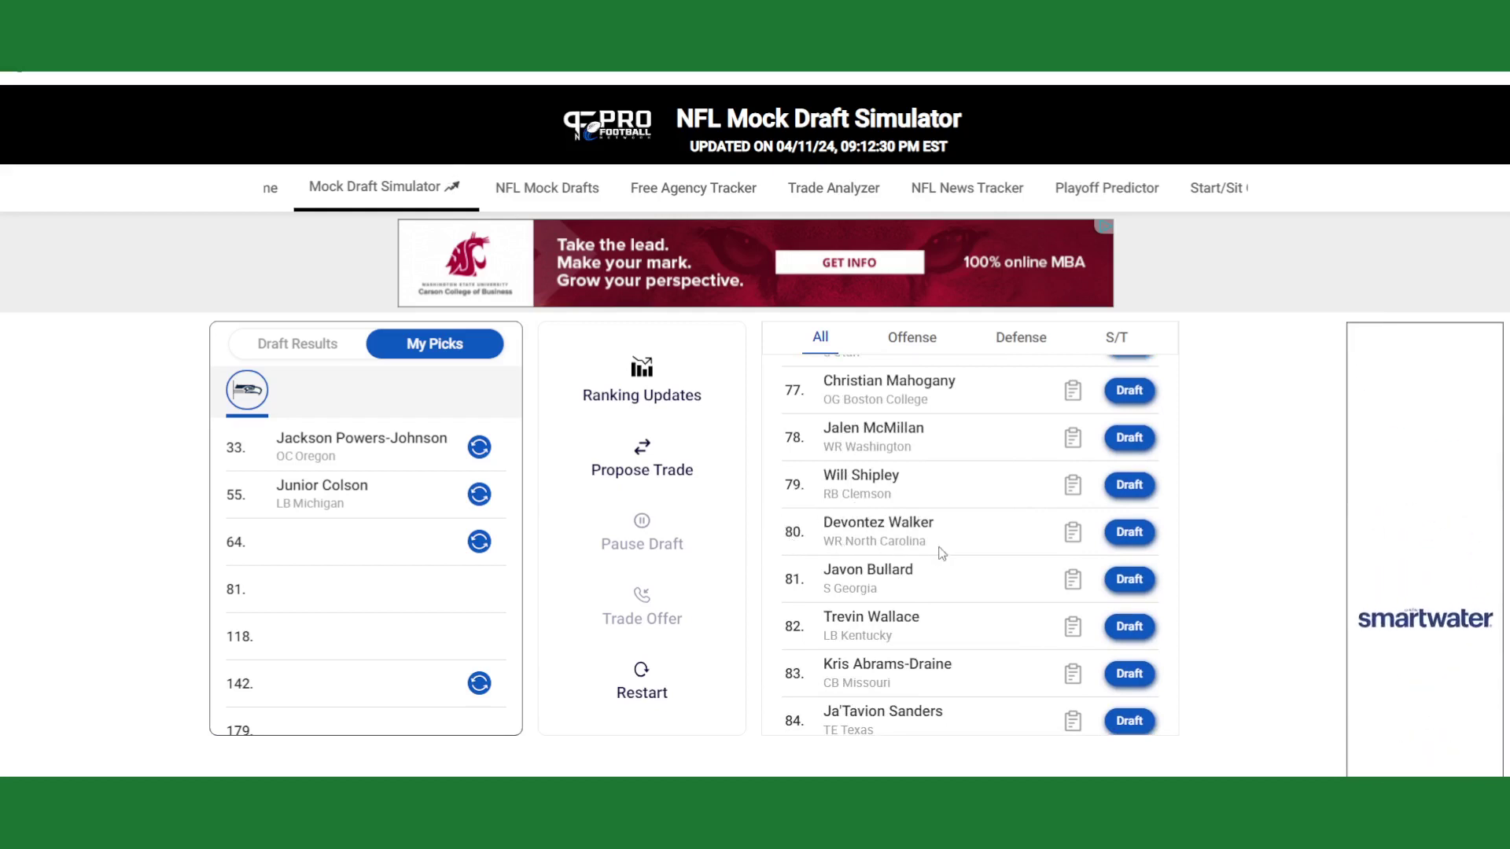
{"action": "scroll", "coordinate": [986, 553], "scroll_direction": "down", "scroll_amount": 2}
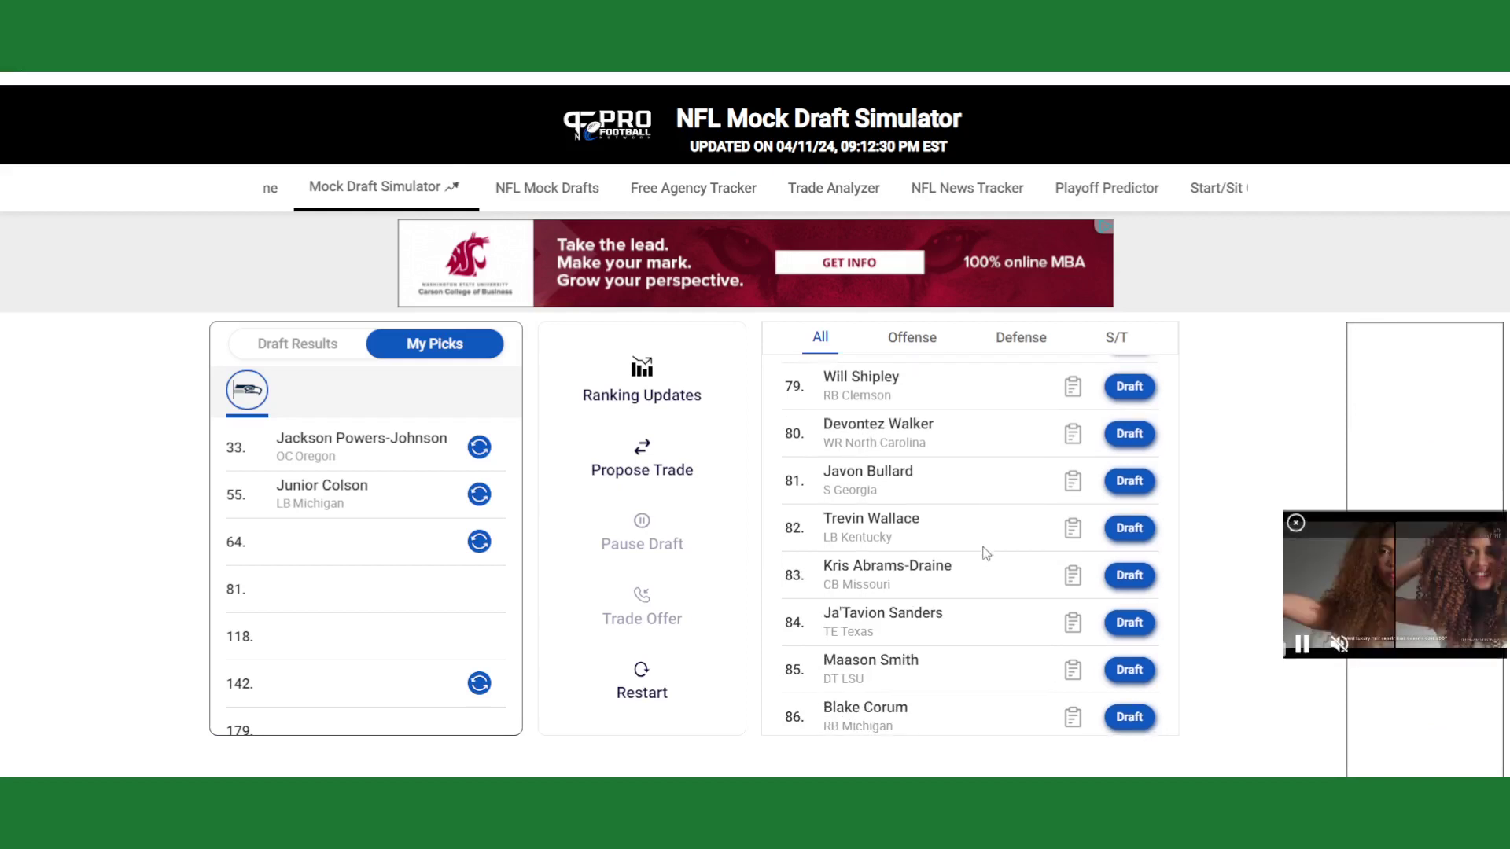
{"action": "scroll", "coordinate": [986, 553], "scroll_direction": "down", "scroll_amount": 2}
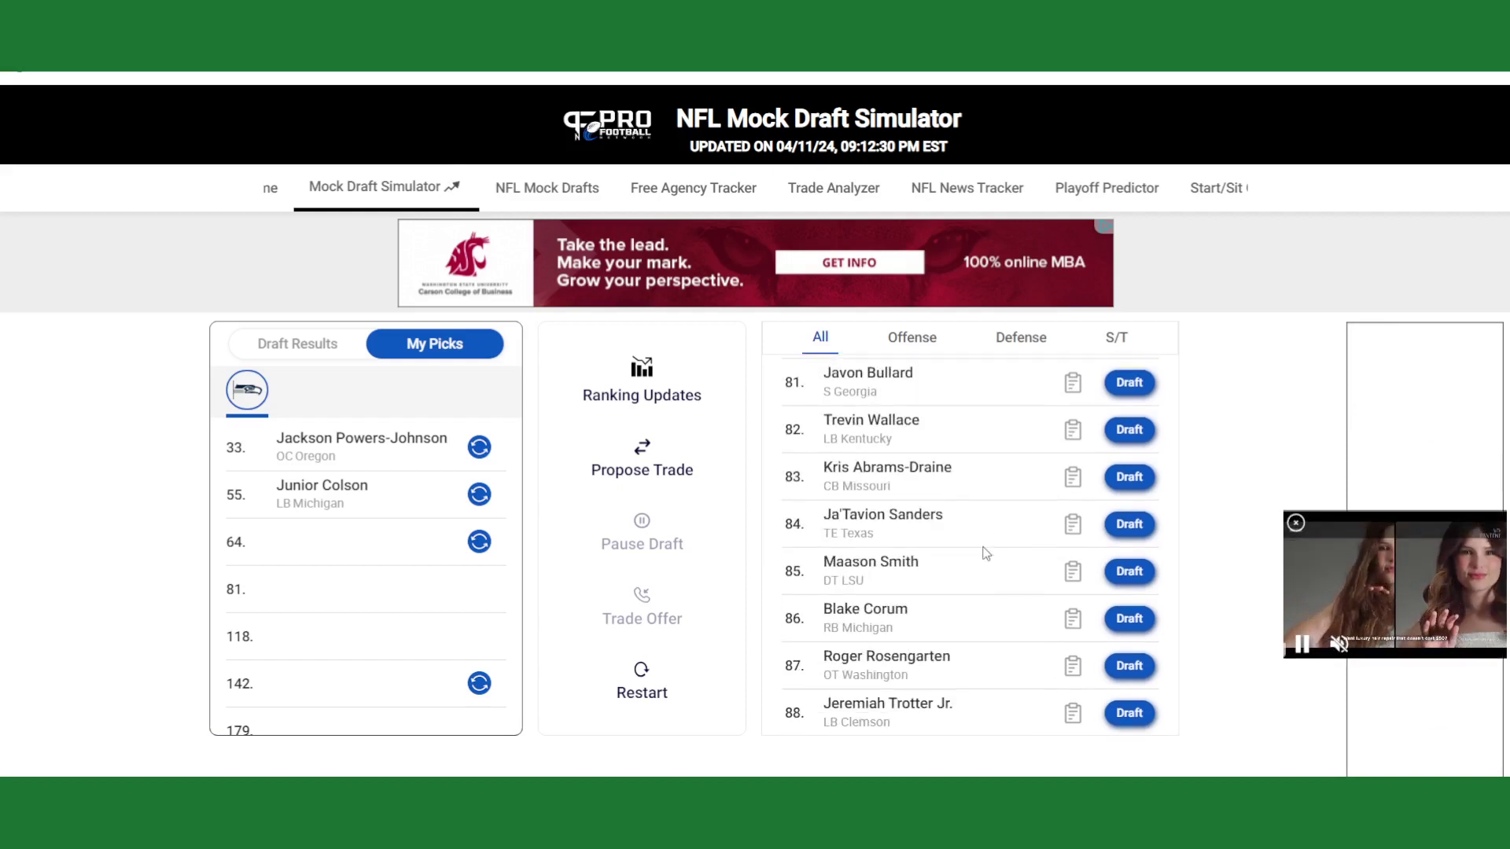
{"action": "scroll", "coordinate": [986, 553], "scroll_direction": "up", "scroll_amount": 1}
{"action": "scroll", "coordinate": [985, 553], "scroll_direction": "up", "scroll_amount": 10}
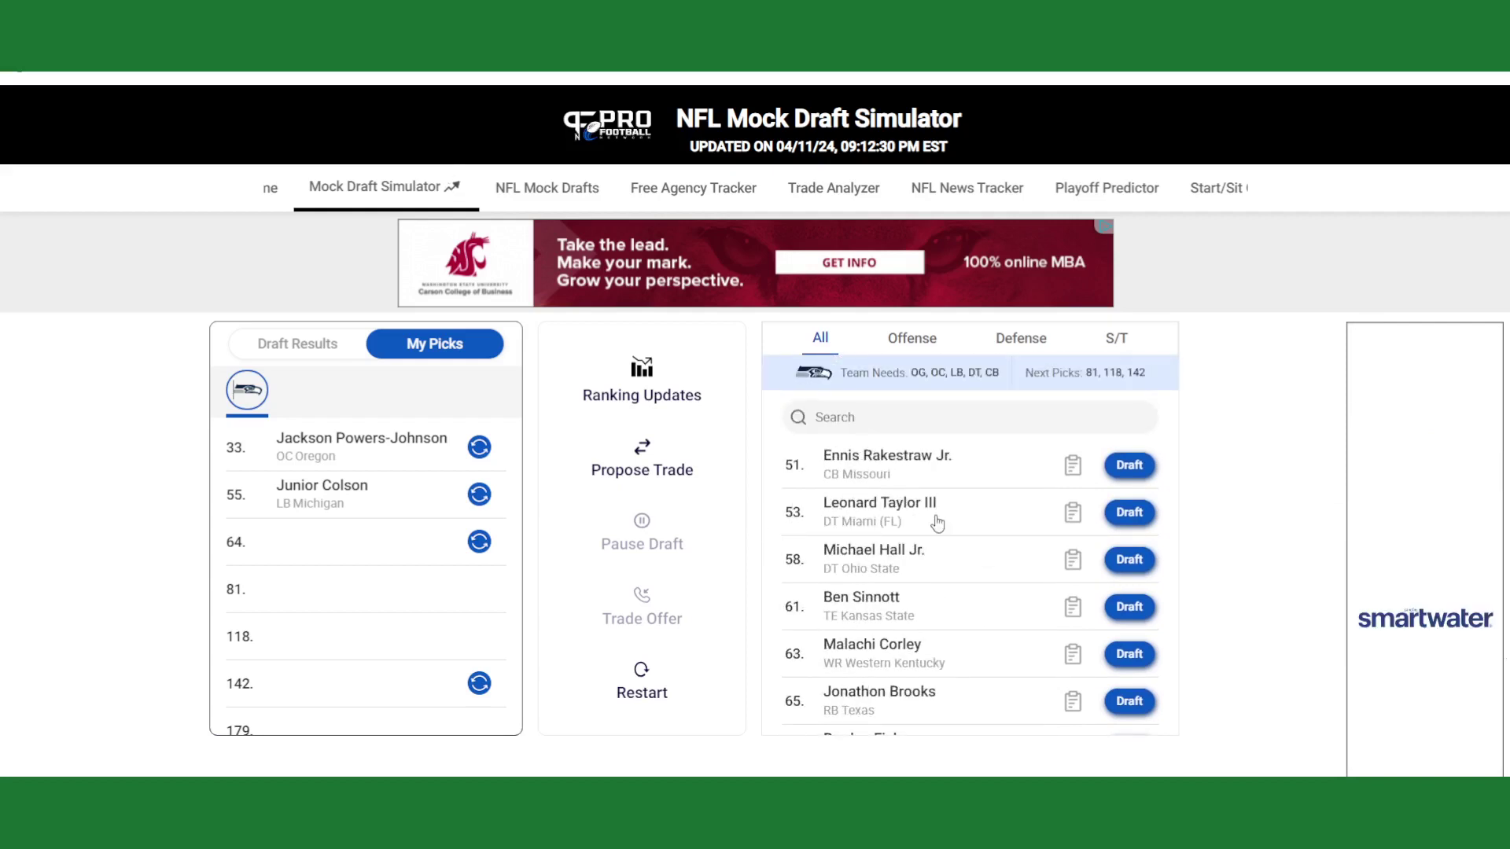
Review the player info for Ohio State defensive tackle Michael Hall Jr. and close it
{"action": "scroll", "coordinate": [938, 523], "scroll_direction": "down", "scroll_amount": 1}
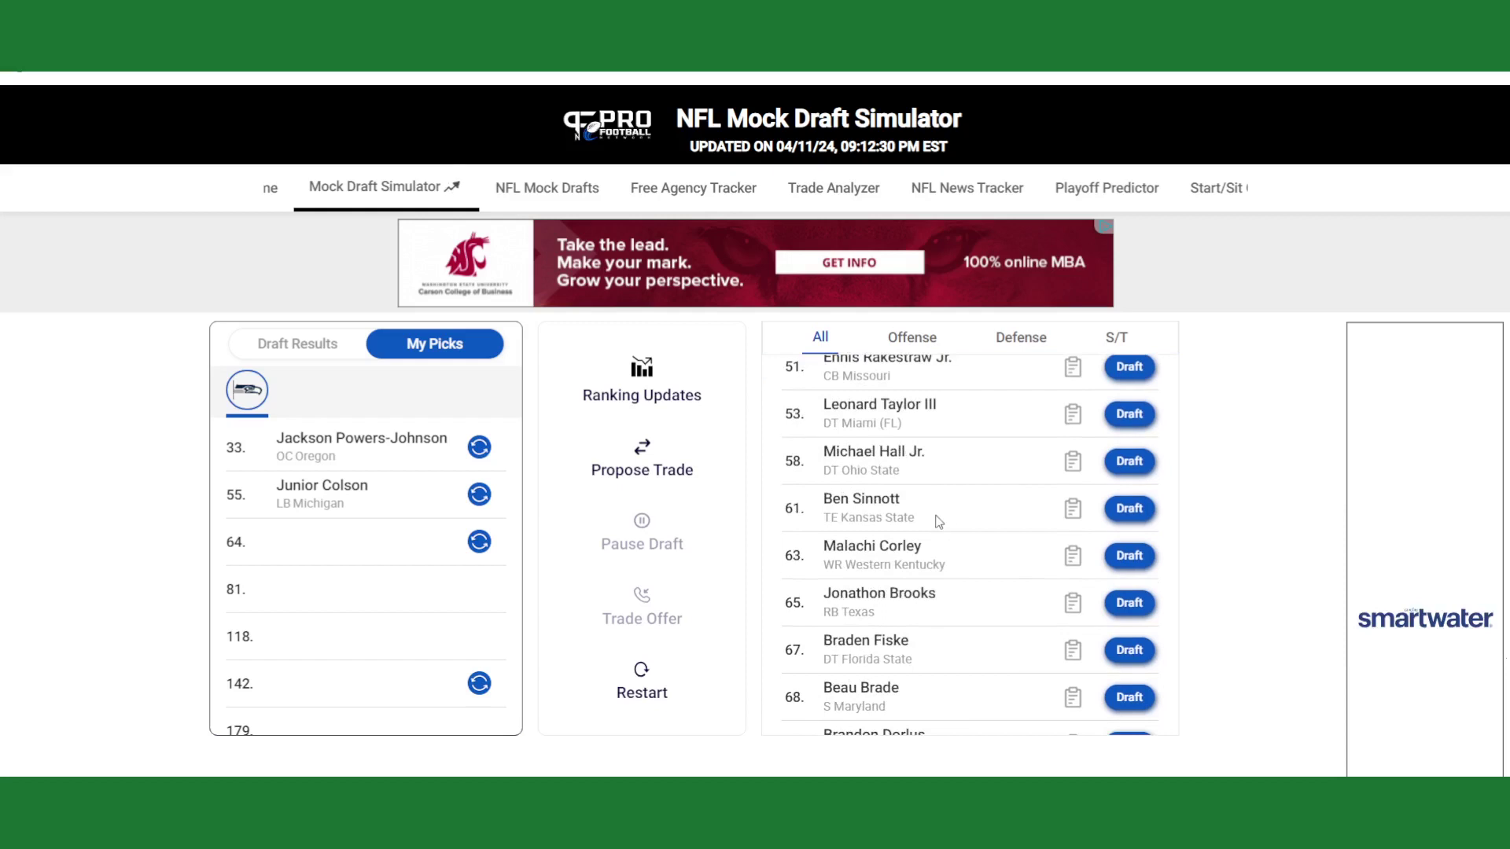
{"action": "scroll", "coordinate": [939, 522], "scroll_direction": "up", "scroll_amount": 1}
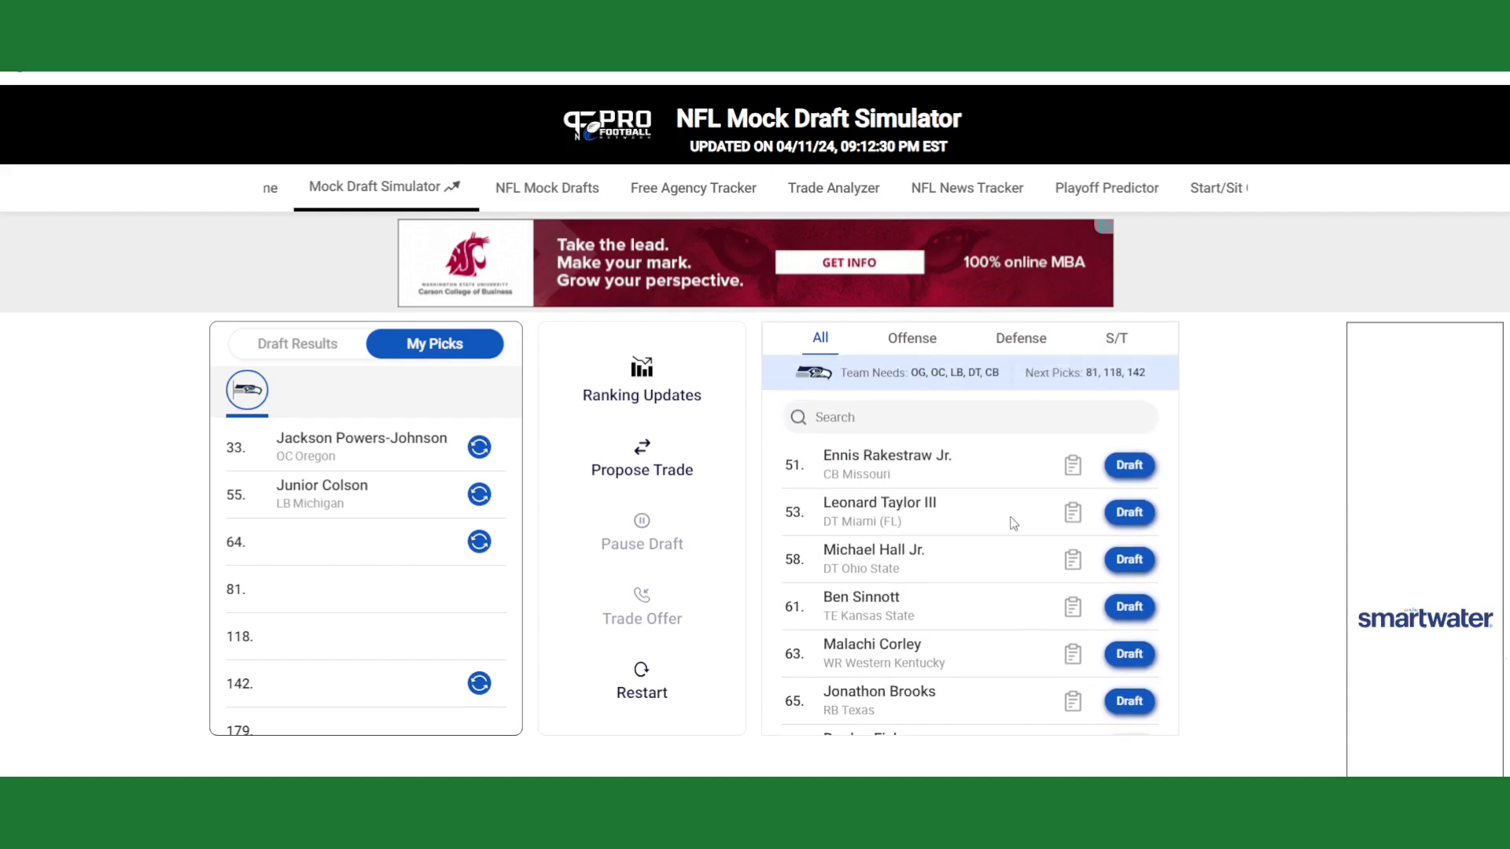
{"action": "scroll", "coordinate": [1014, 524], "scroll_direction": "down", "scroll_amount": 2}
{"action": "scroll", "coordinate": [1013, 524], "scroll_direction": "down", "scroll_amount": 1}
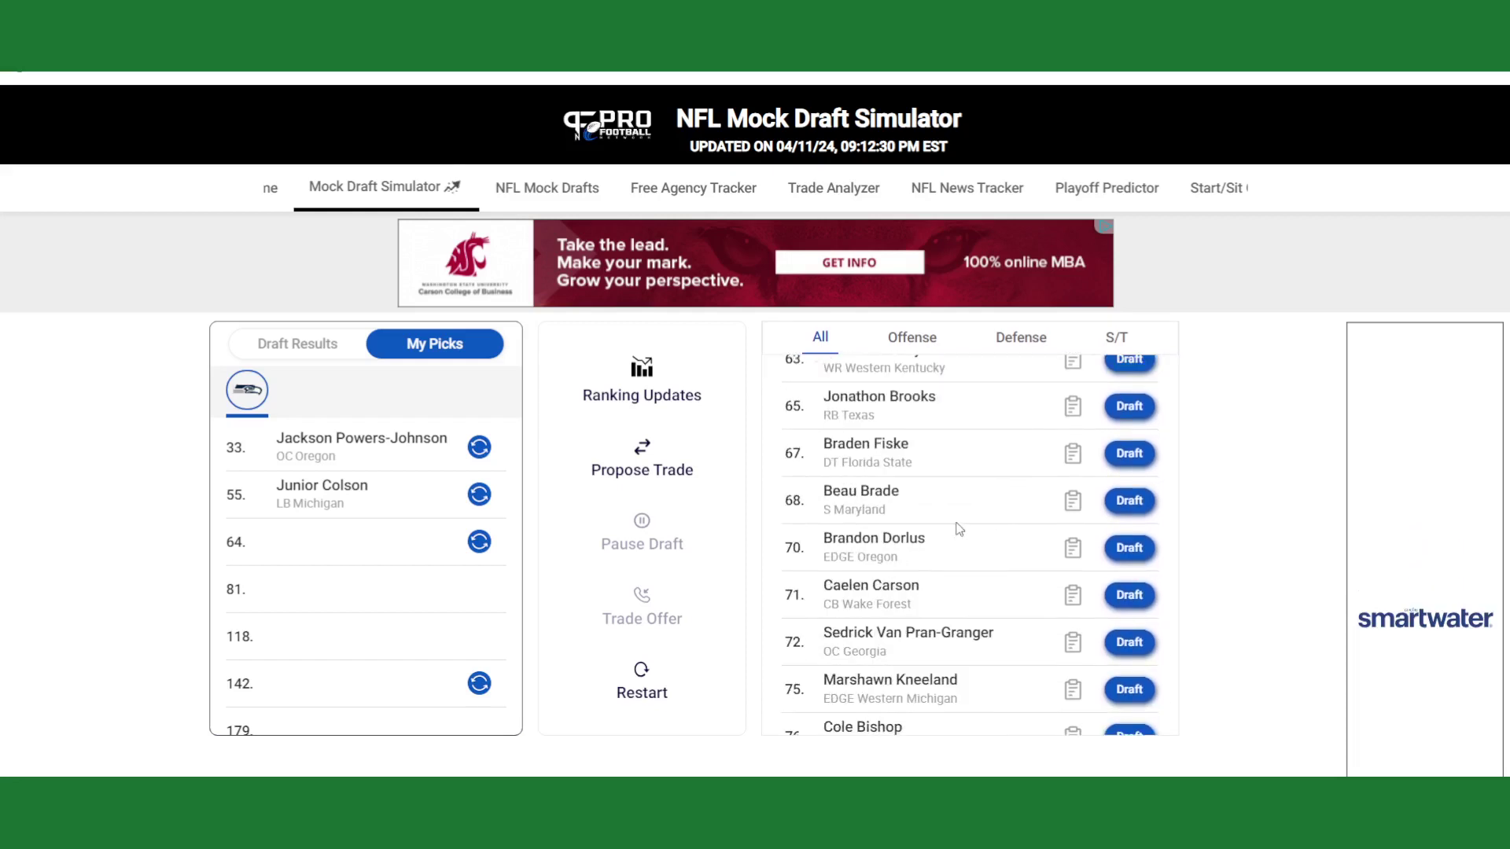
{"action": "scroll", "coordinate": [965, 529], "scroll_direction": "up", "scroll_amount": 3}
{"action": "scroll", "coordinate": [965, 528], "scroll_direction": "up", "scroll_amount": 1}
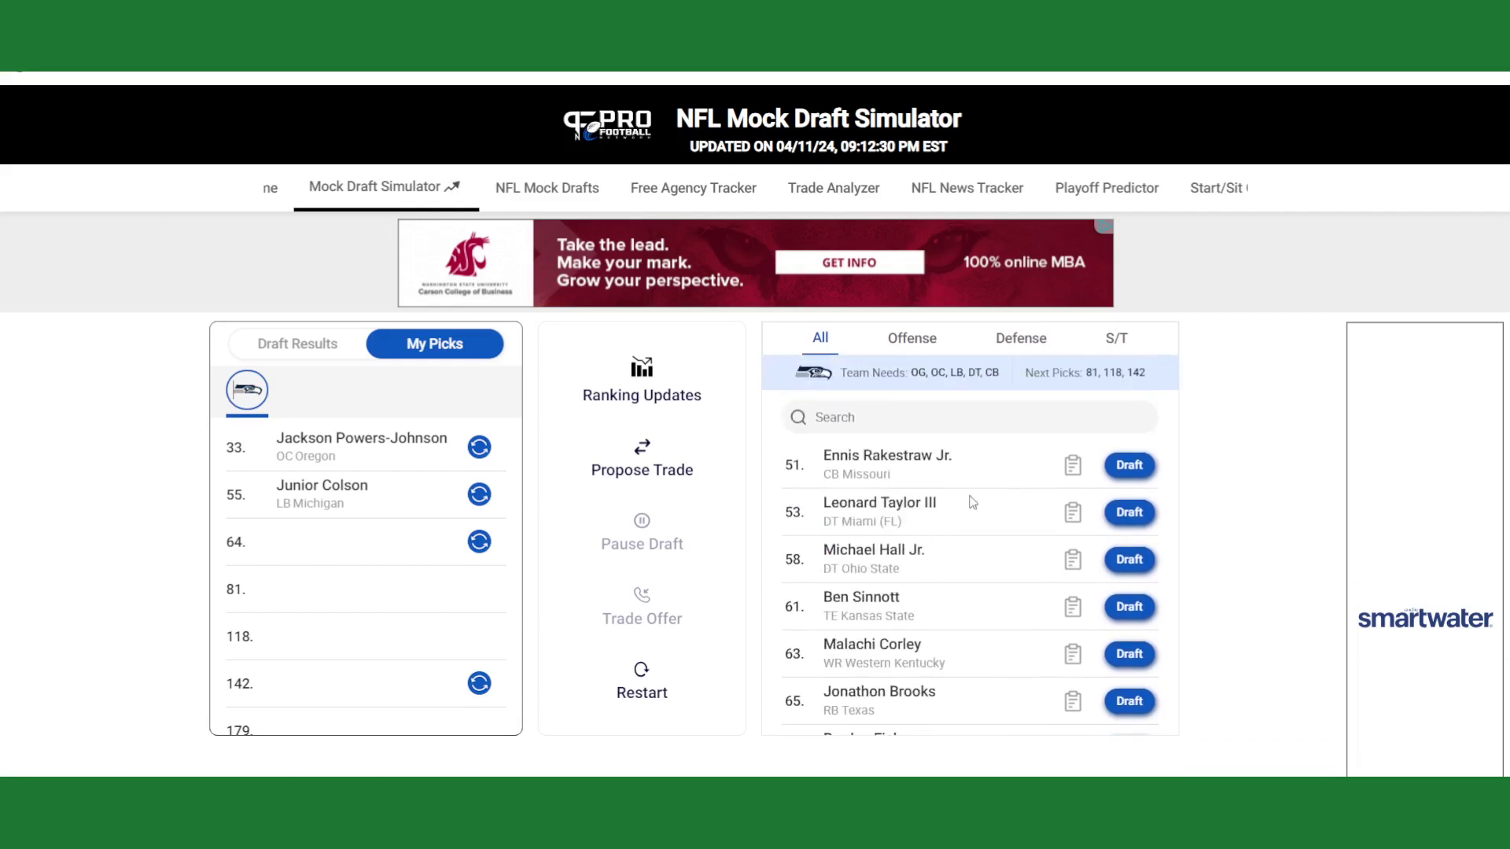
{"action": "left_click", "coordinate": [851, 550]}
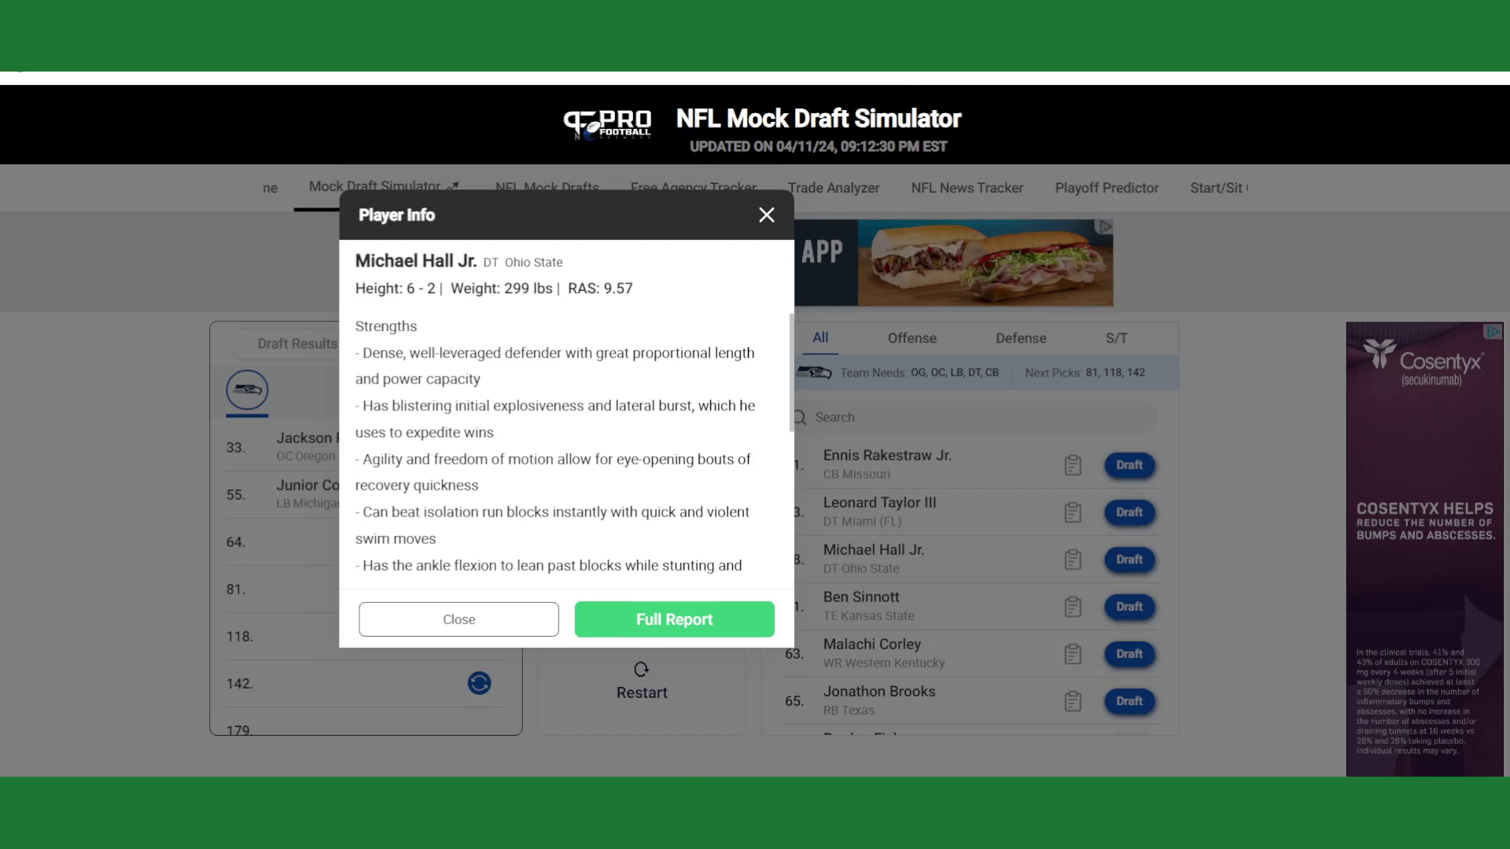
{"action": "left_click", "coordinate": [766, 217]}
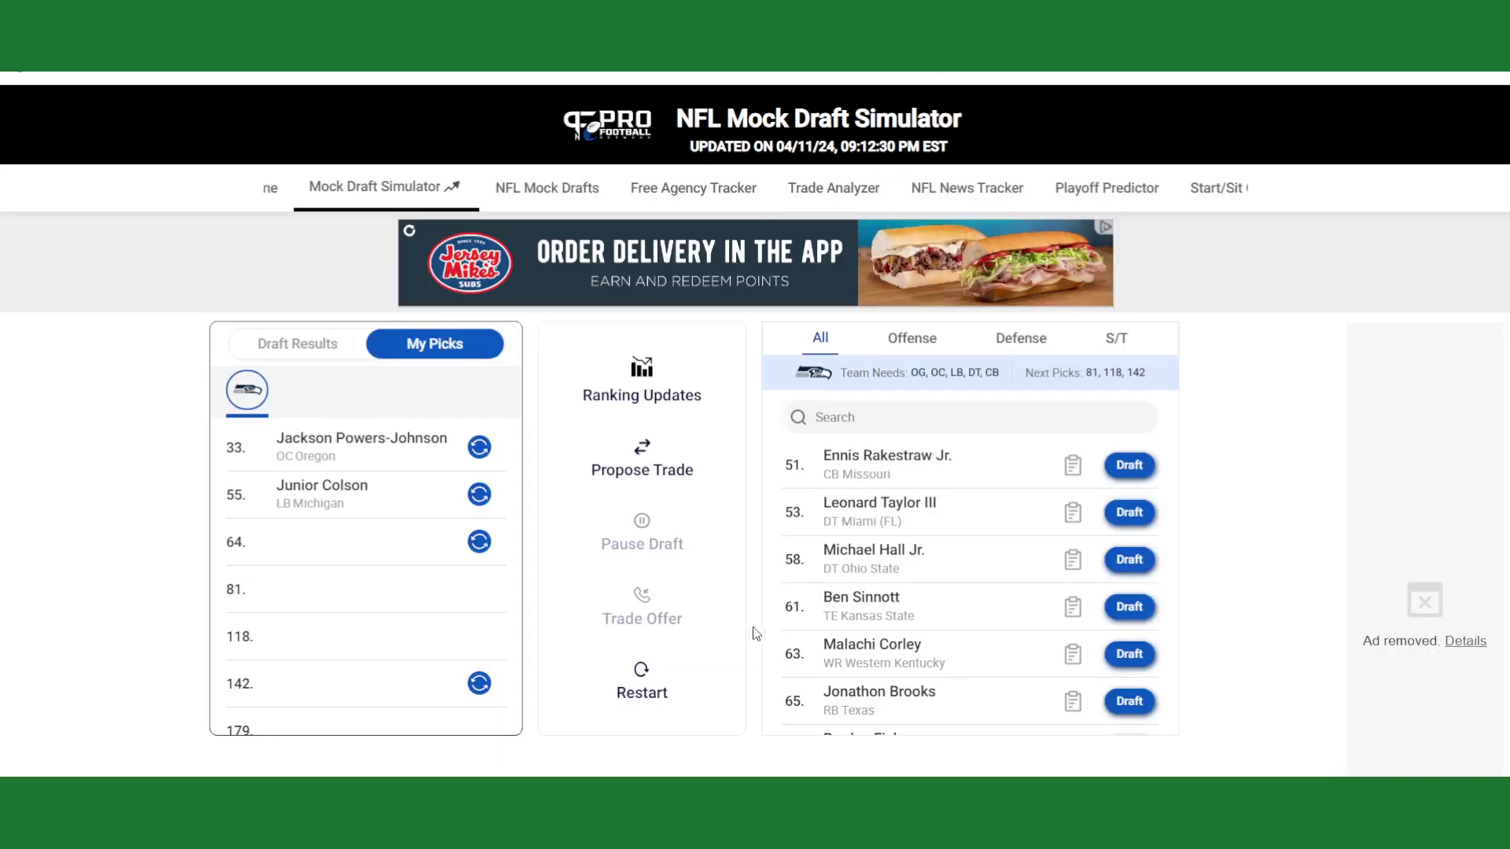
Review the player info for Florida State defensive tackle Braden Fiske and close it
{"action": "scroll", "coordinate": [783, 616], "scroll_direction": "down", "scroll_amount": 2}
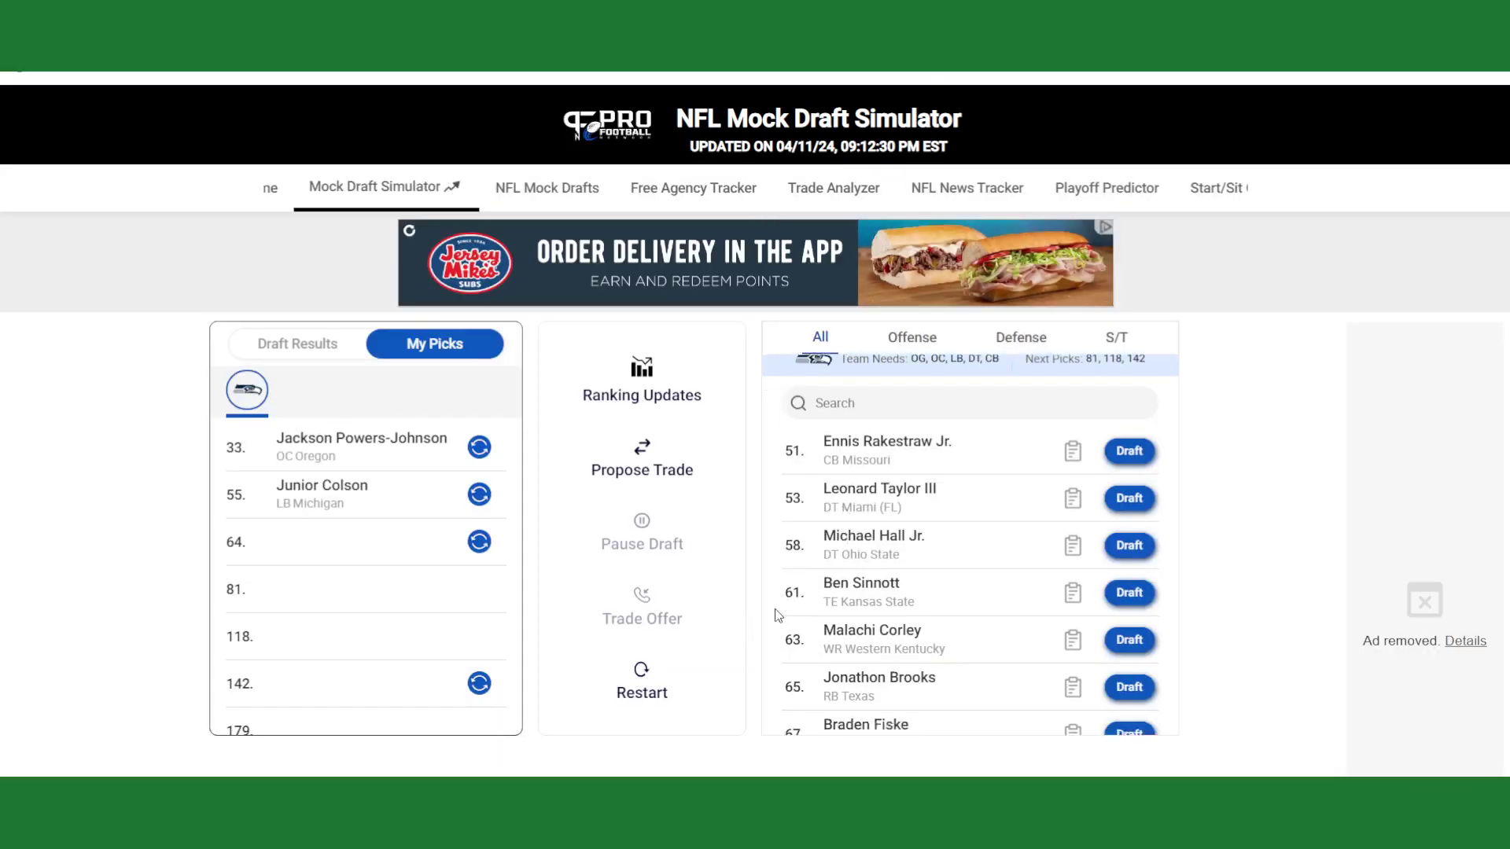
{"action": "scroll", "coordinate": [778, 615], "scroll_direction": "down", "scroll_amount": 2}
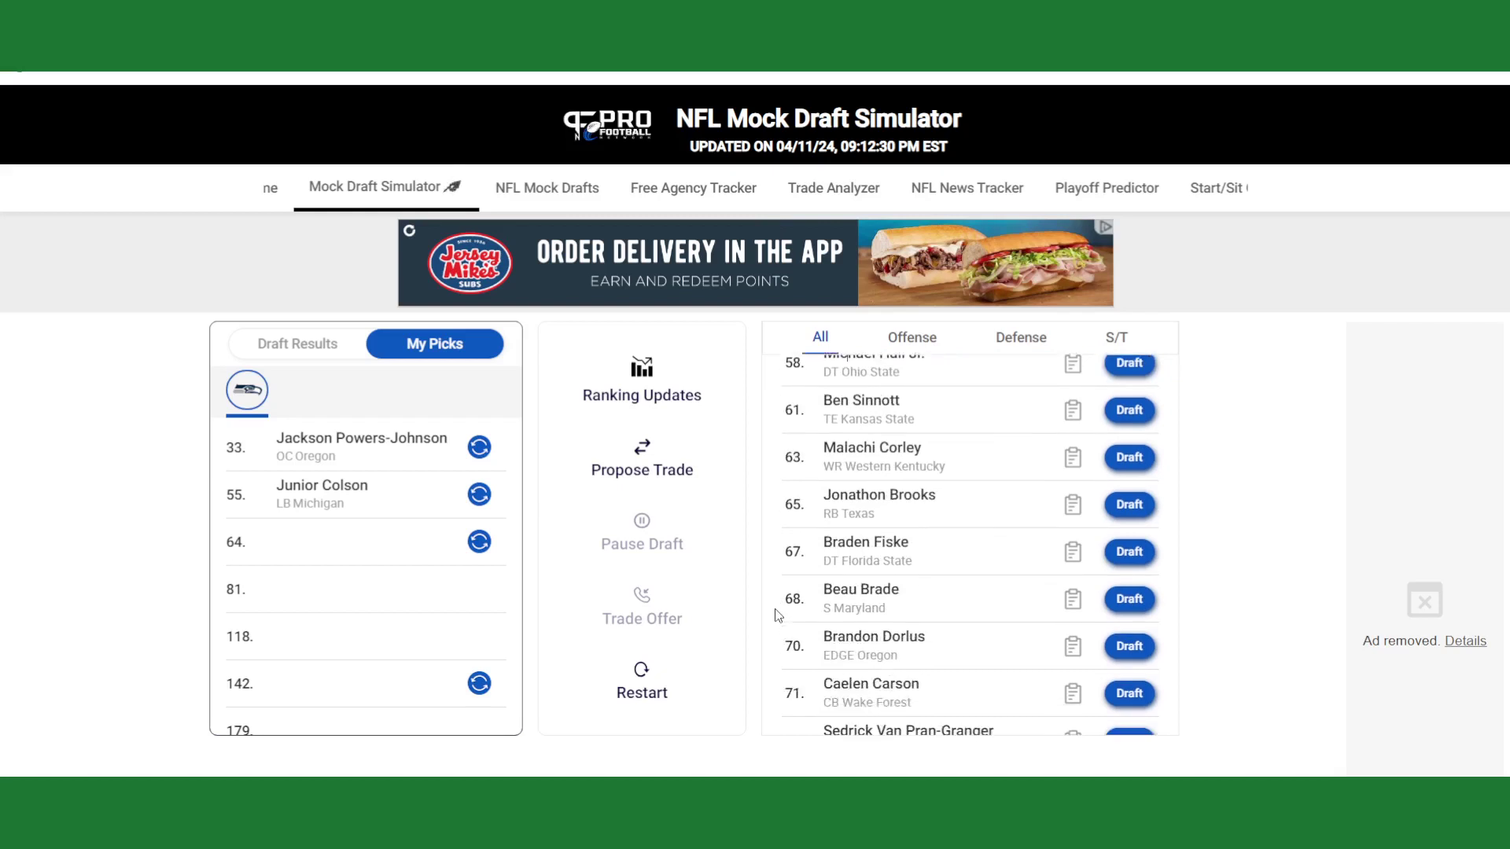
{"action": "left_click", "coordinate": [886, 541]}
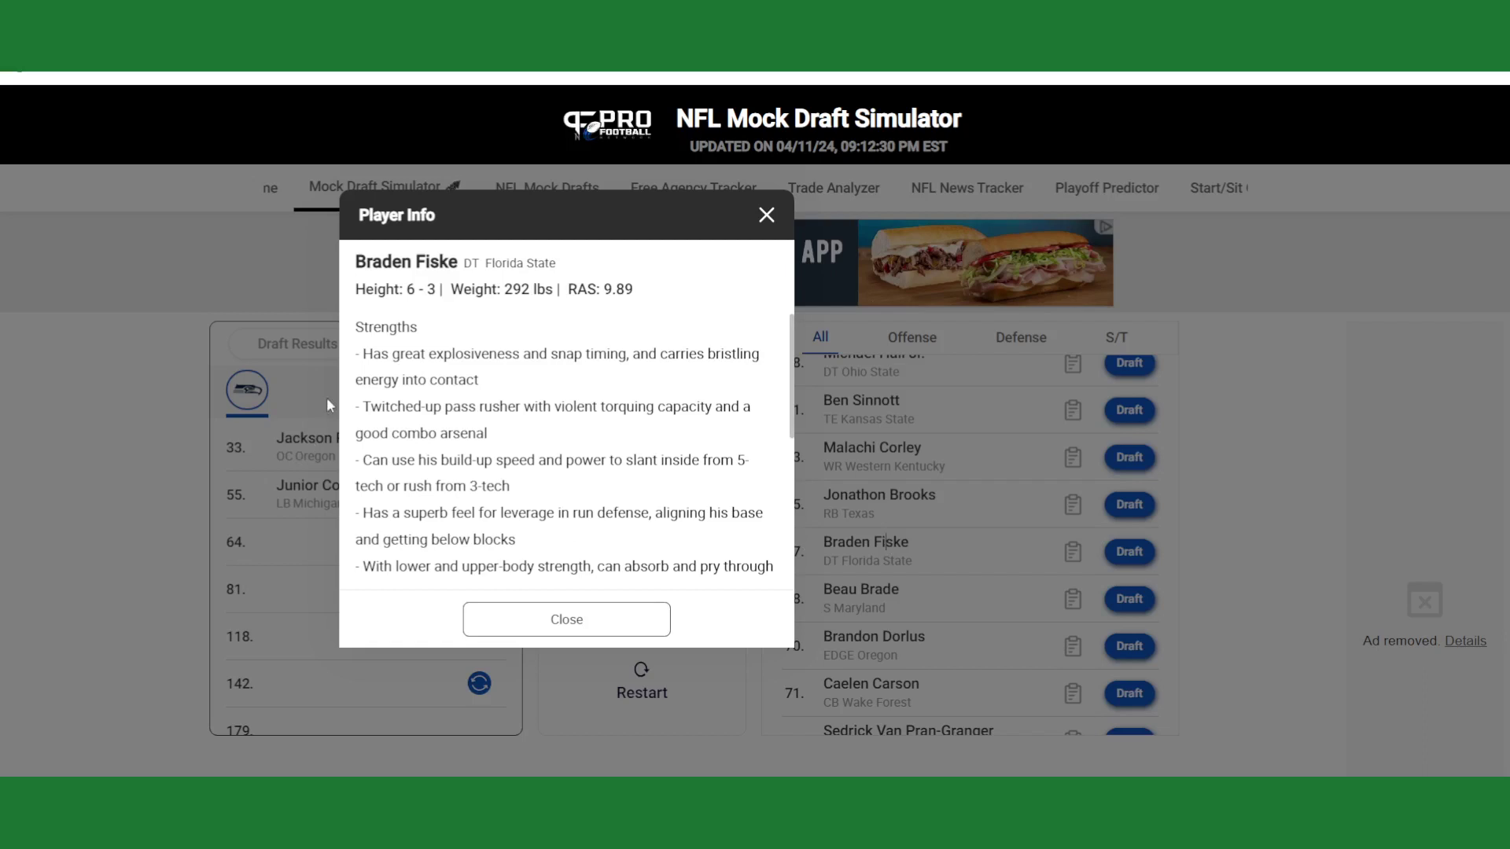
{"action": "left_click", "coordinate": [766, 216]}
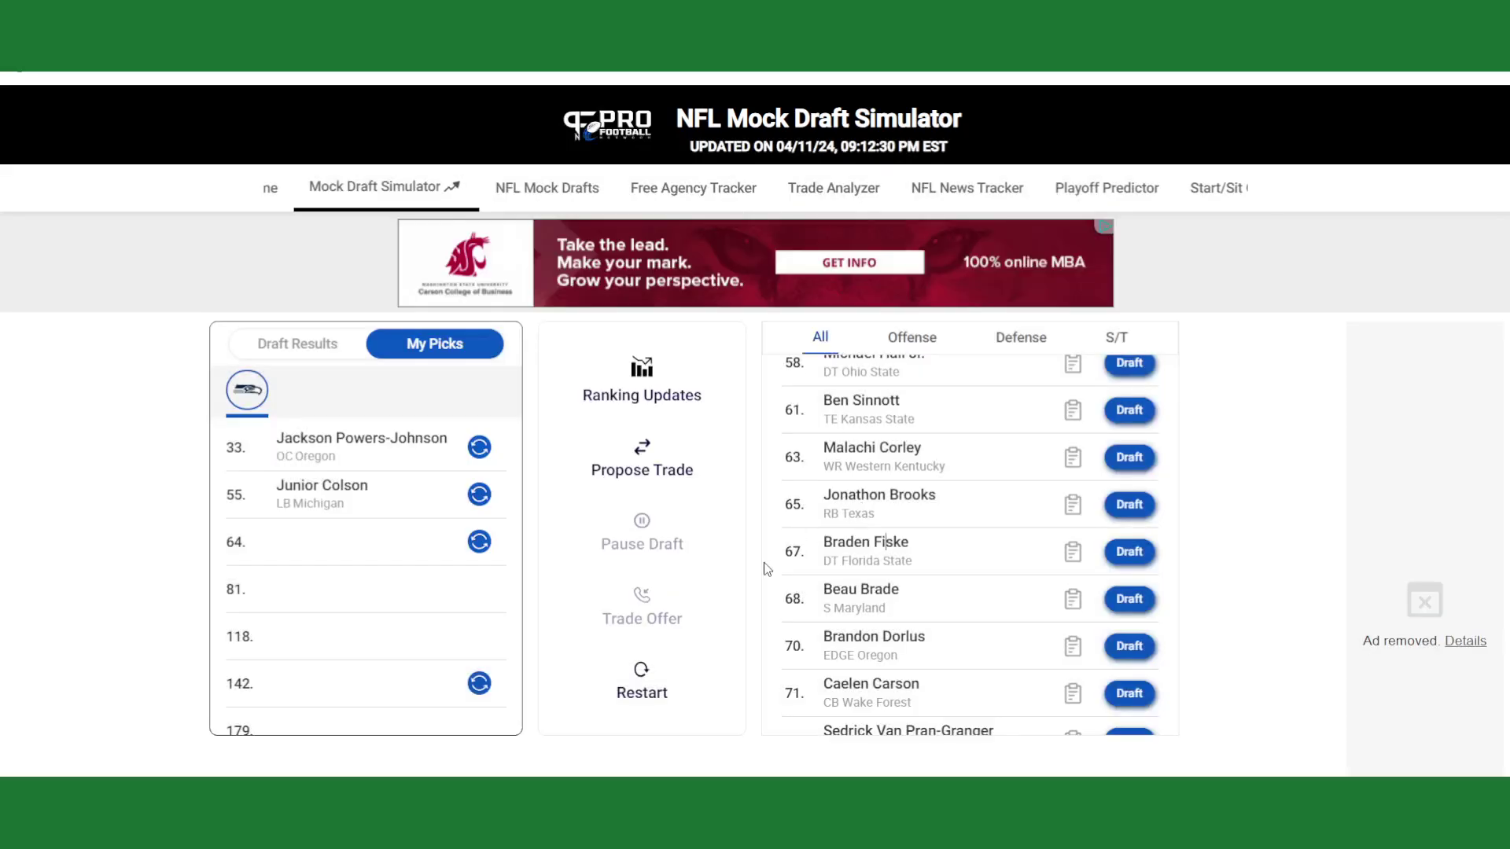
Review the player info for Utah safety Cole Bishop and close it
{"action": "scroll", "coordinate": [767, 568], "scroll_direction": "down", "scroll_amount": 1}
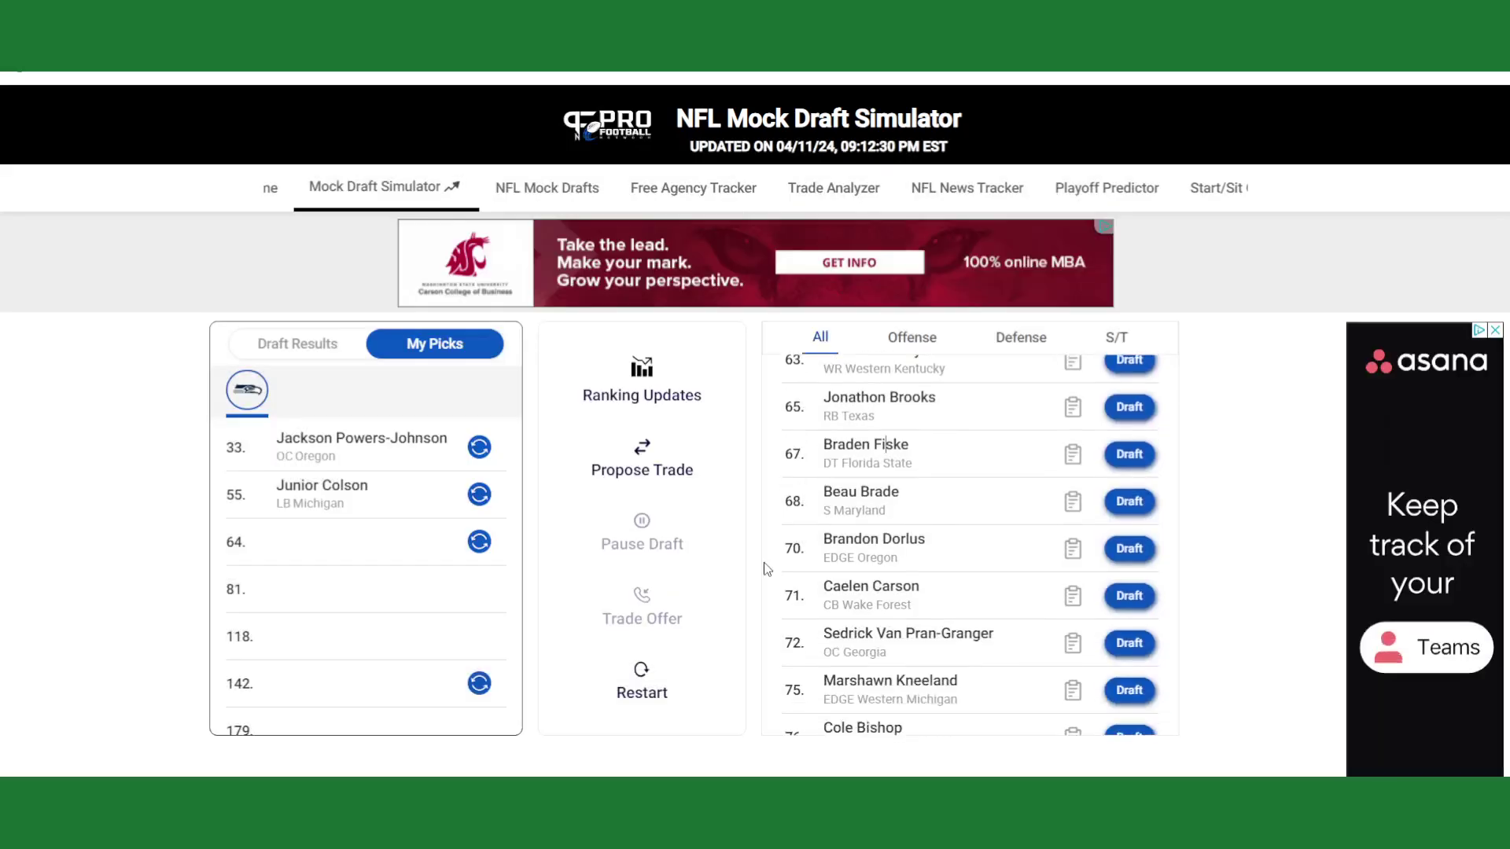
{"action": "scroll", "coordinate": [767, 568], "scroll_direction": "down", "scroll_amount": 2}
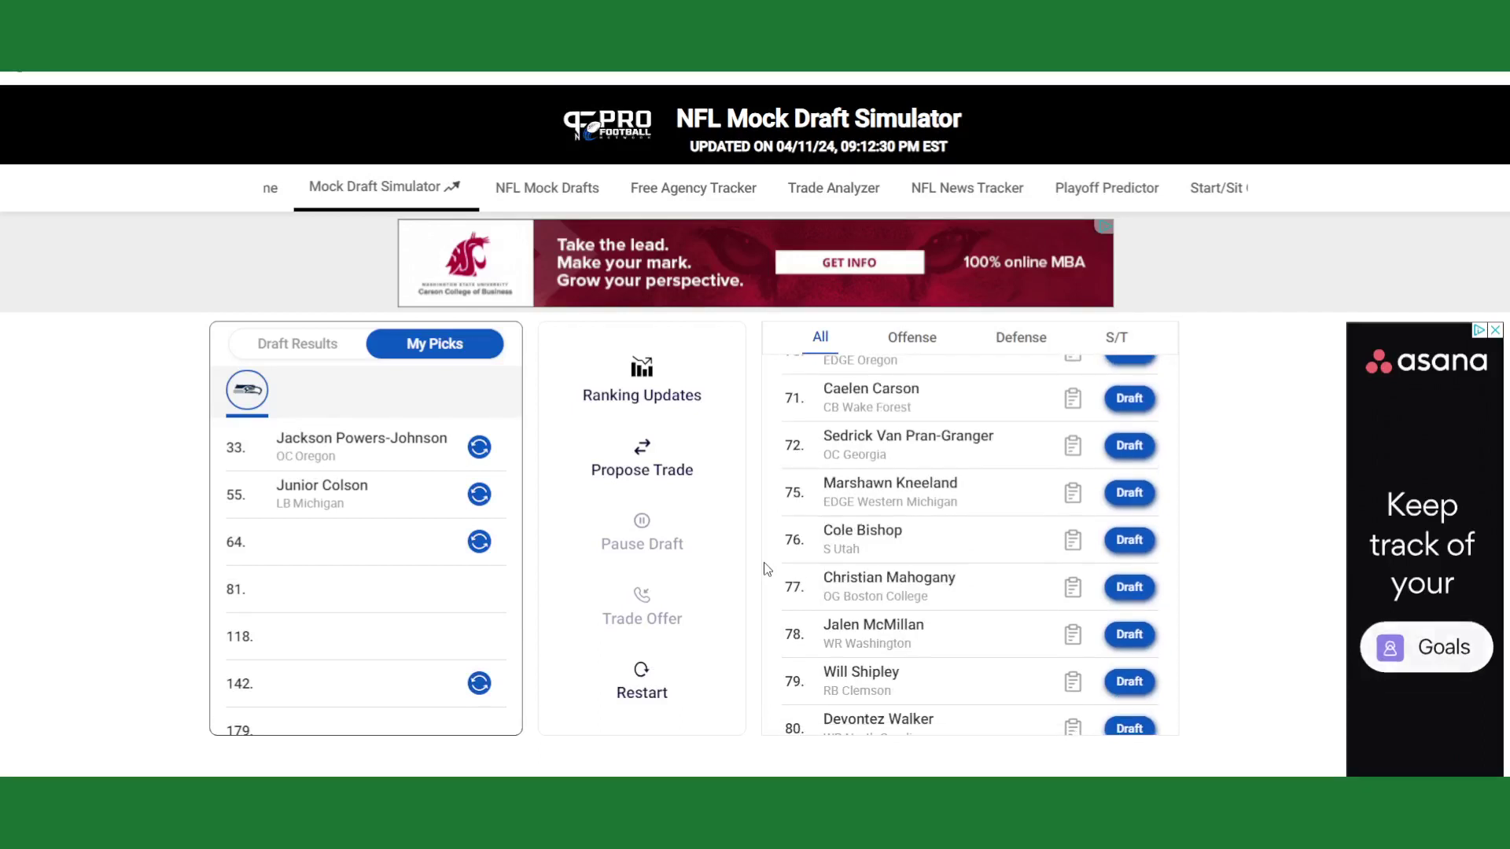
{"action": "scroll", "coordinate": [767, 567], "scroll_direction": "down", "scroll_amount": 1}
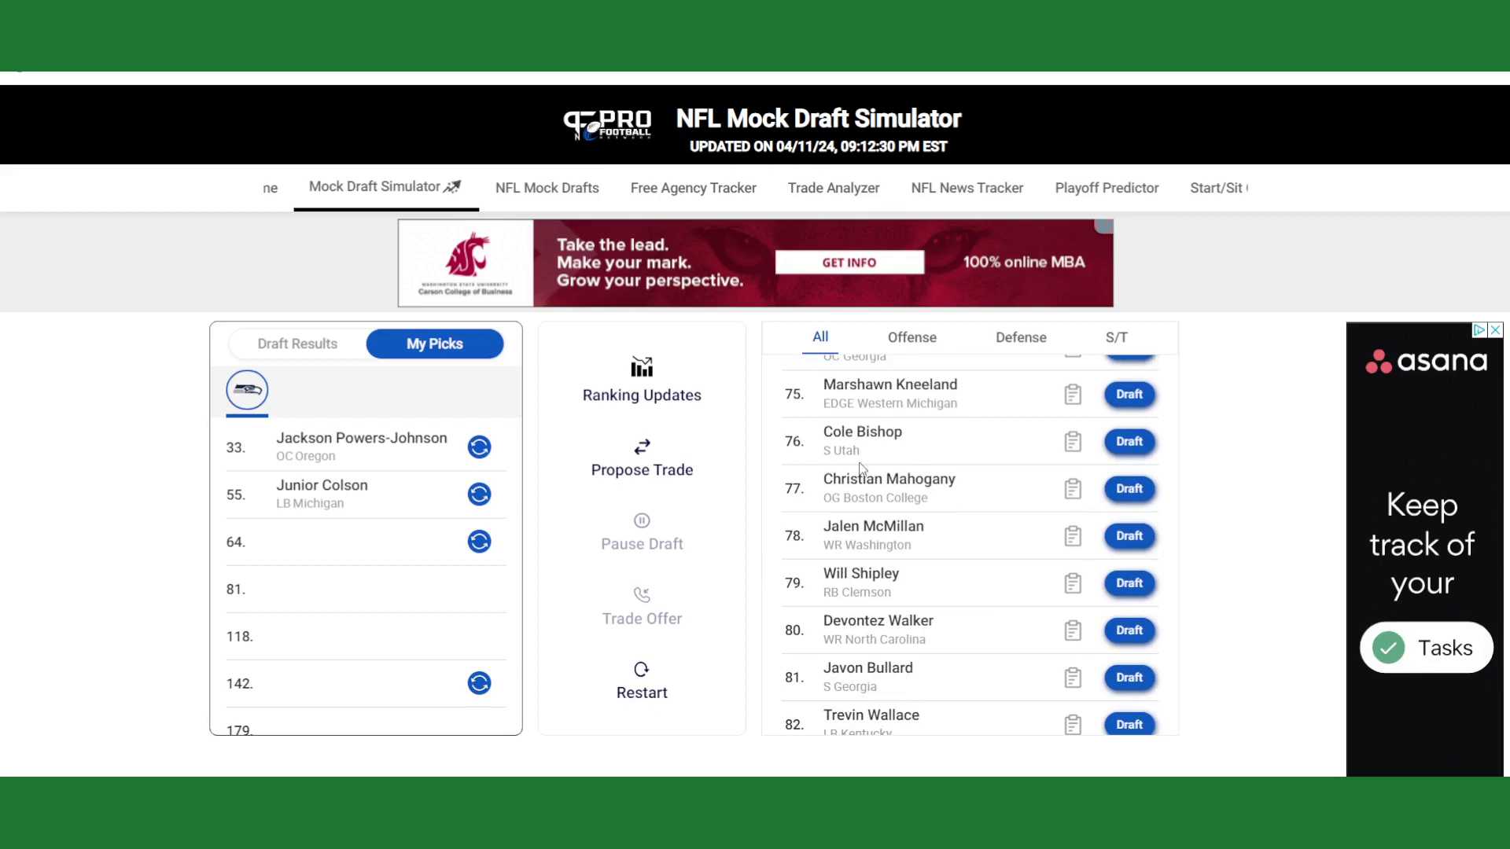
{"action": "left_click", "coordinate": [864, 437]}
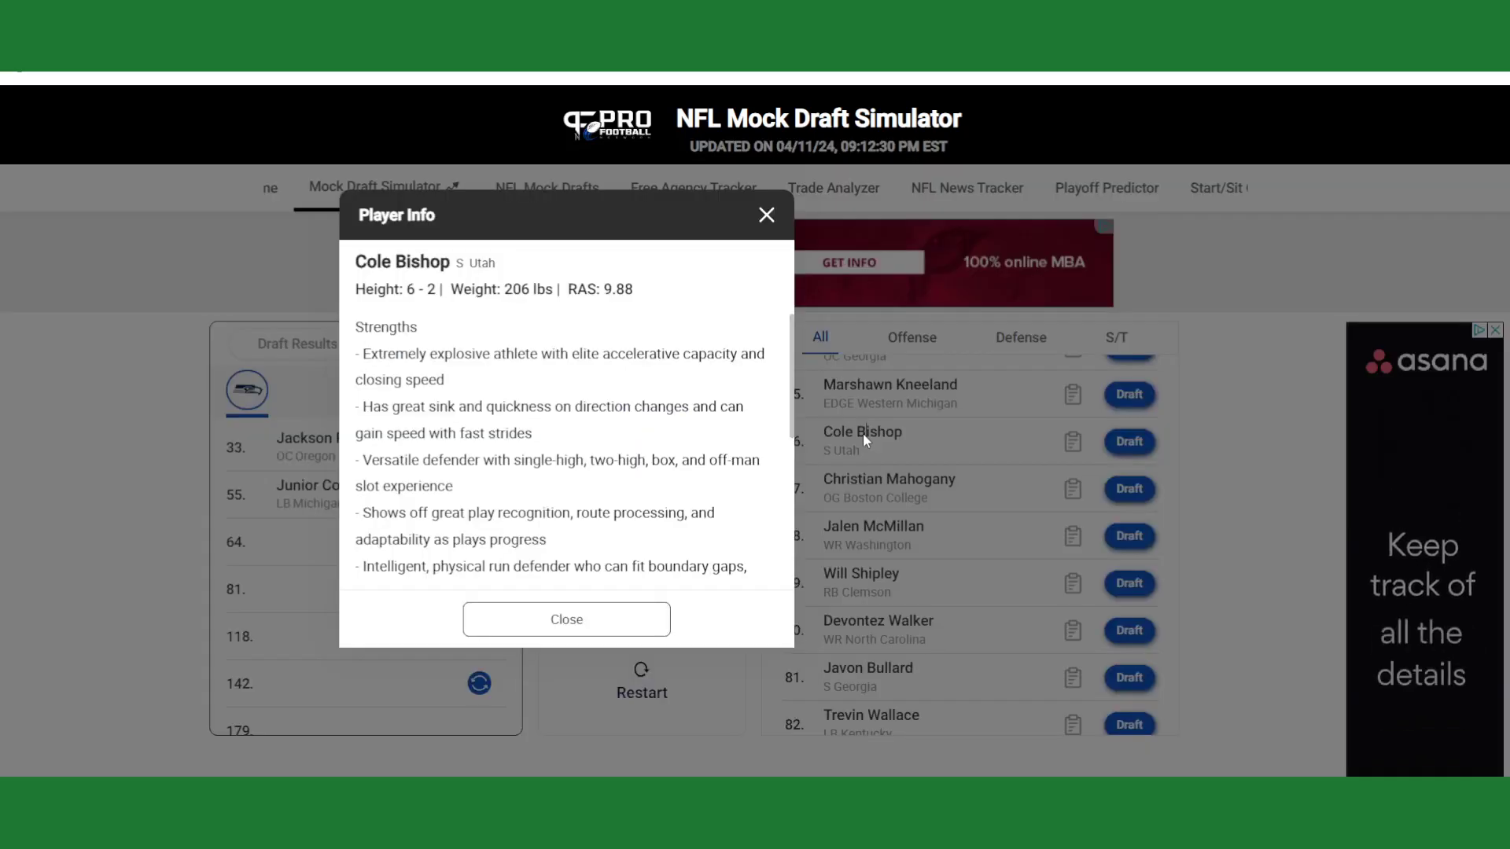
{"action": "left_click", "coordinate": [767, 215]}
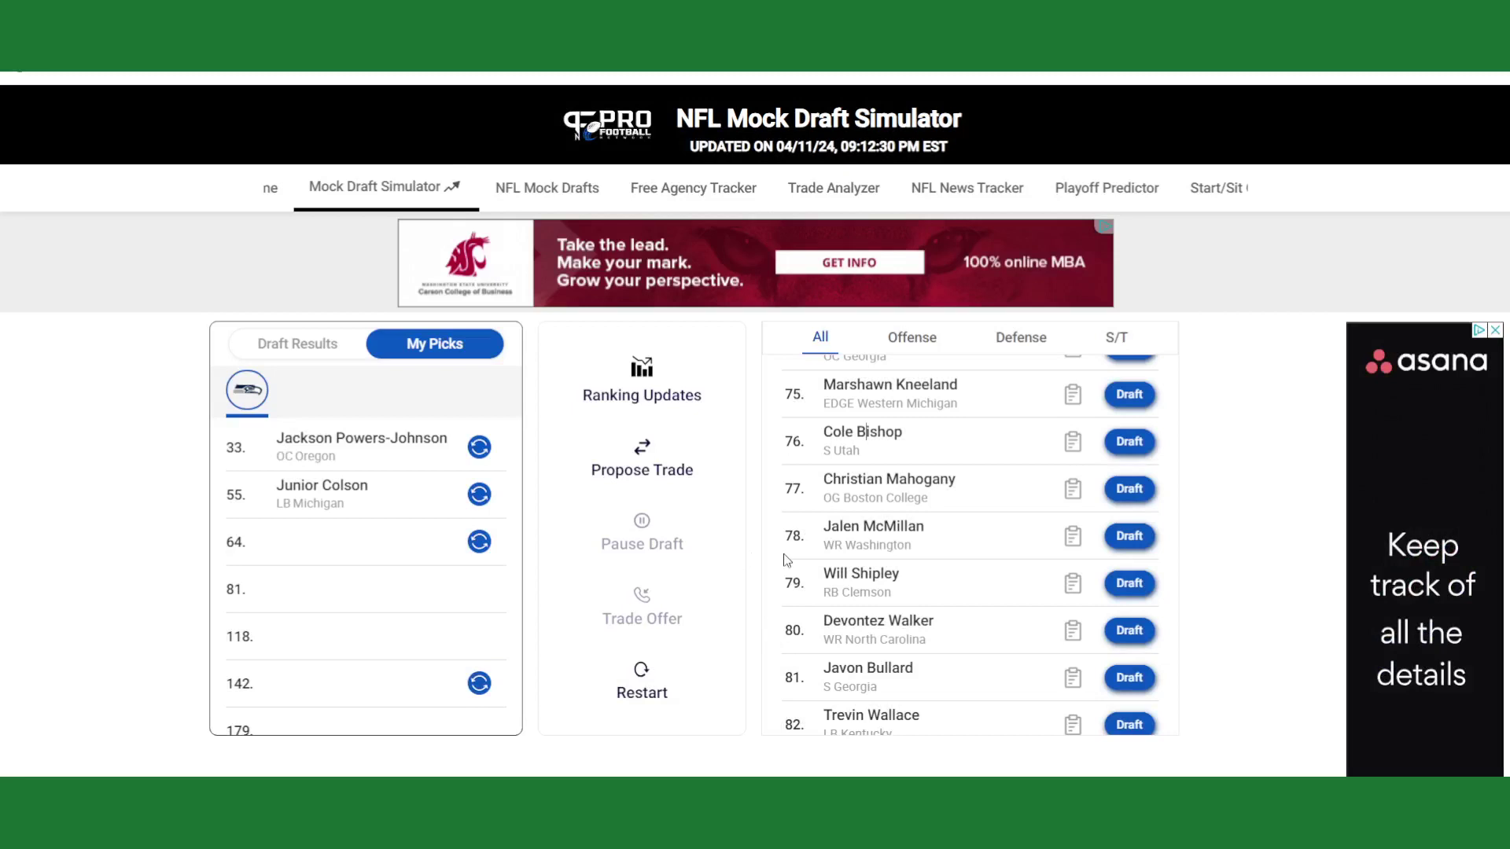
Compare the remaining candidates for pick 64 again, from the highest-ranked available prospects down to those ranked in the 80s
{"action": "scroll", "coordinate": [821, 560], "scroll_direction": "down", "scroll_amount": 1}
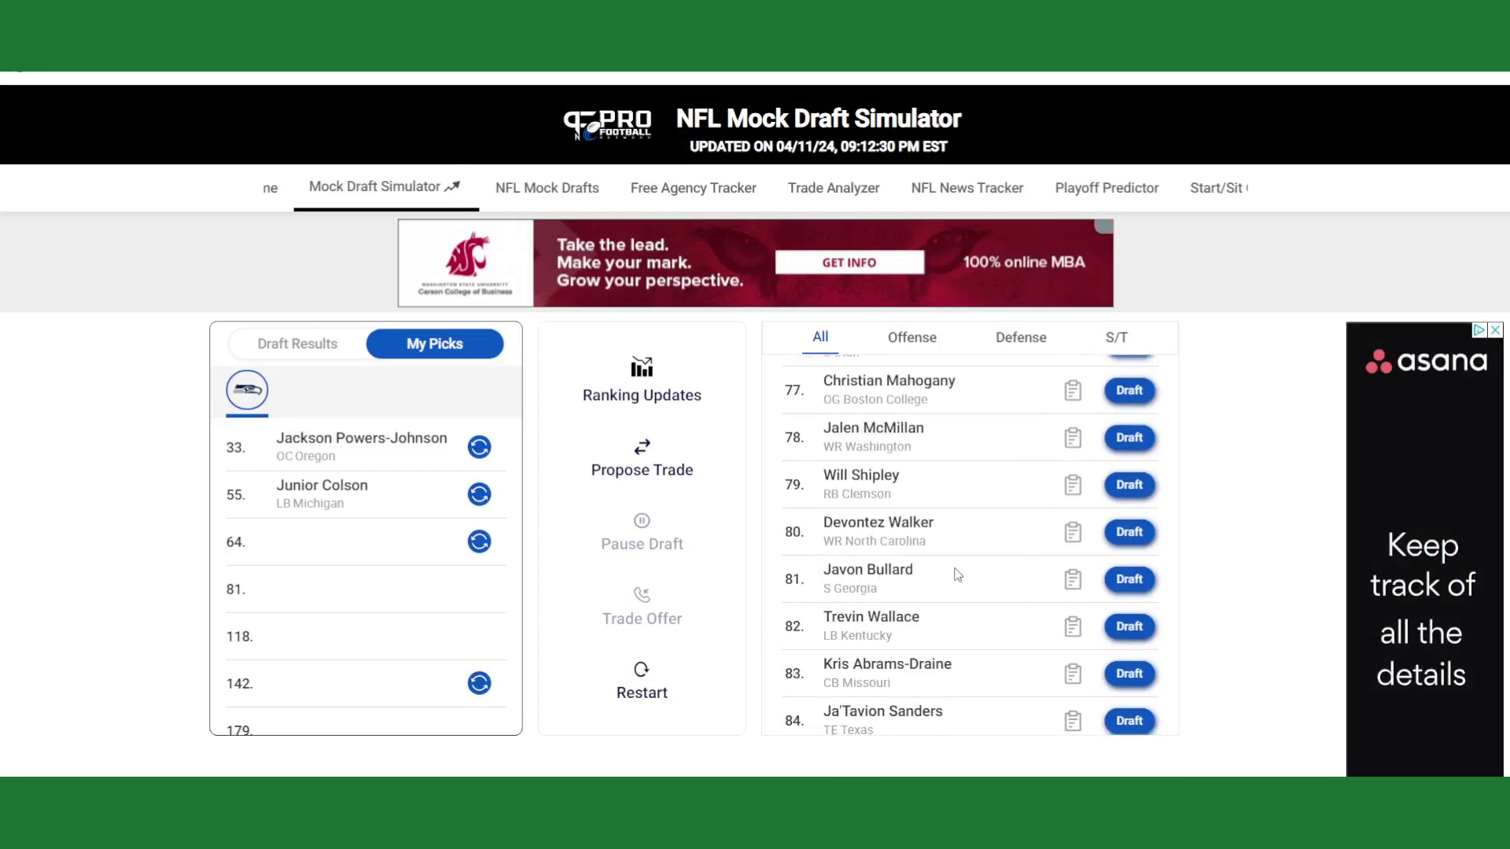
{"action": "scroll", "coordinate": [957, 576], "scroll_direction": "down", "scroll_amount": 1}
{"action": "scroll", "coordinate": [957, 575], "scroll_direction": "up", "scroll_amount": 5}
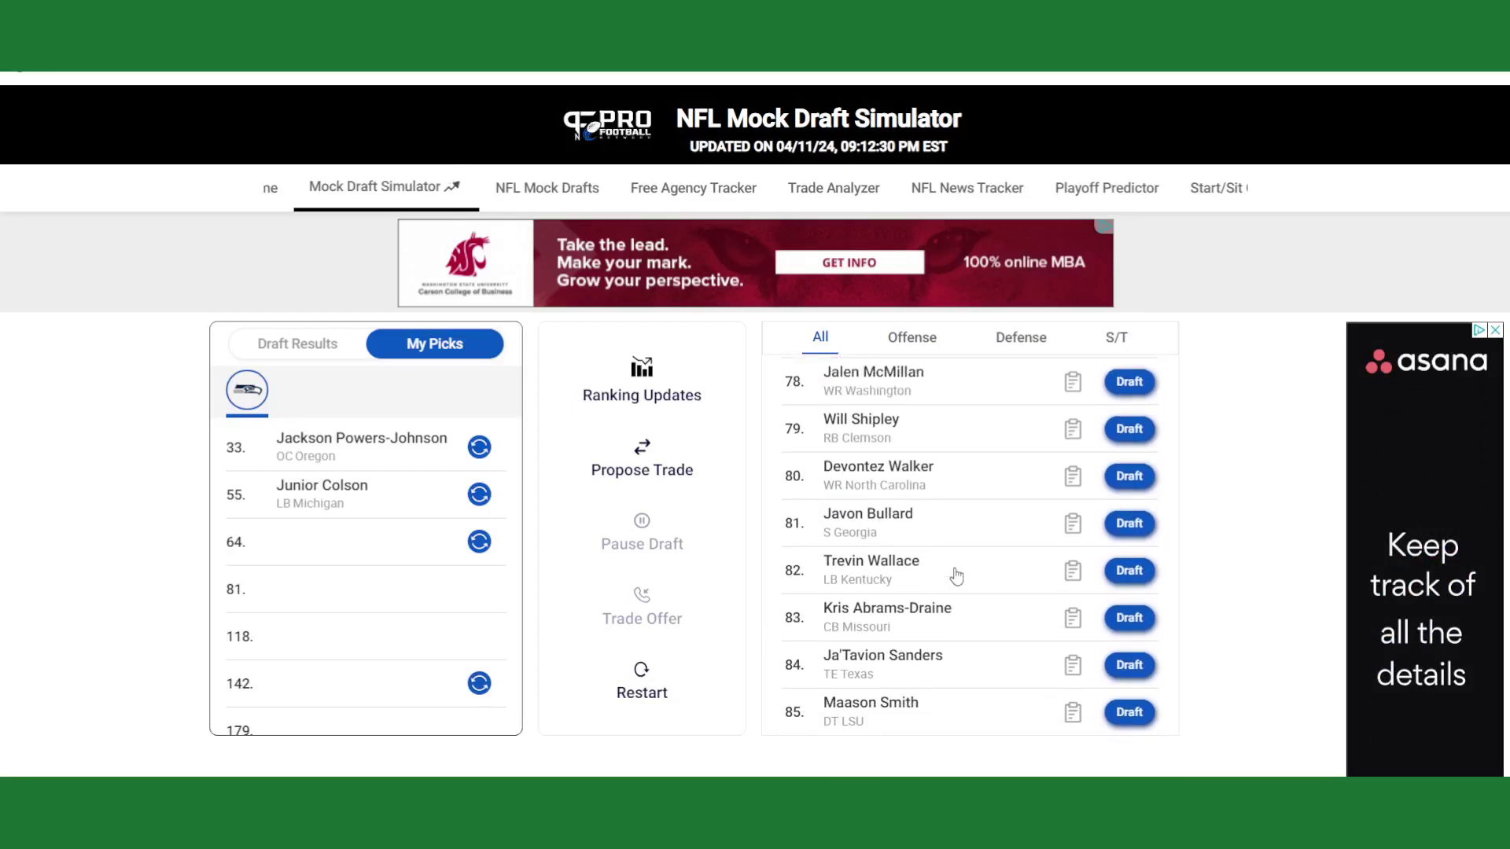
{"action": "scroll", "coordinate": [957, 576], "scroll_direction": "up", "scroll_amount": 5}
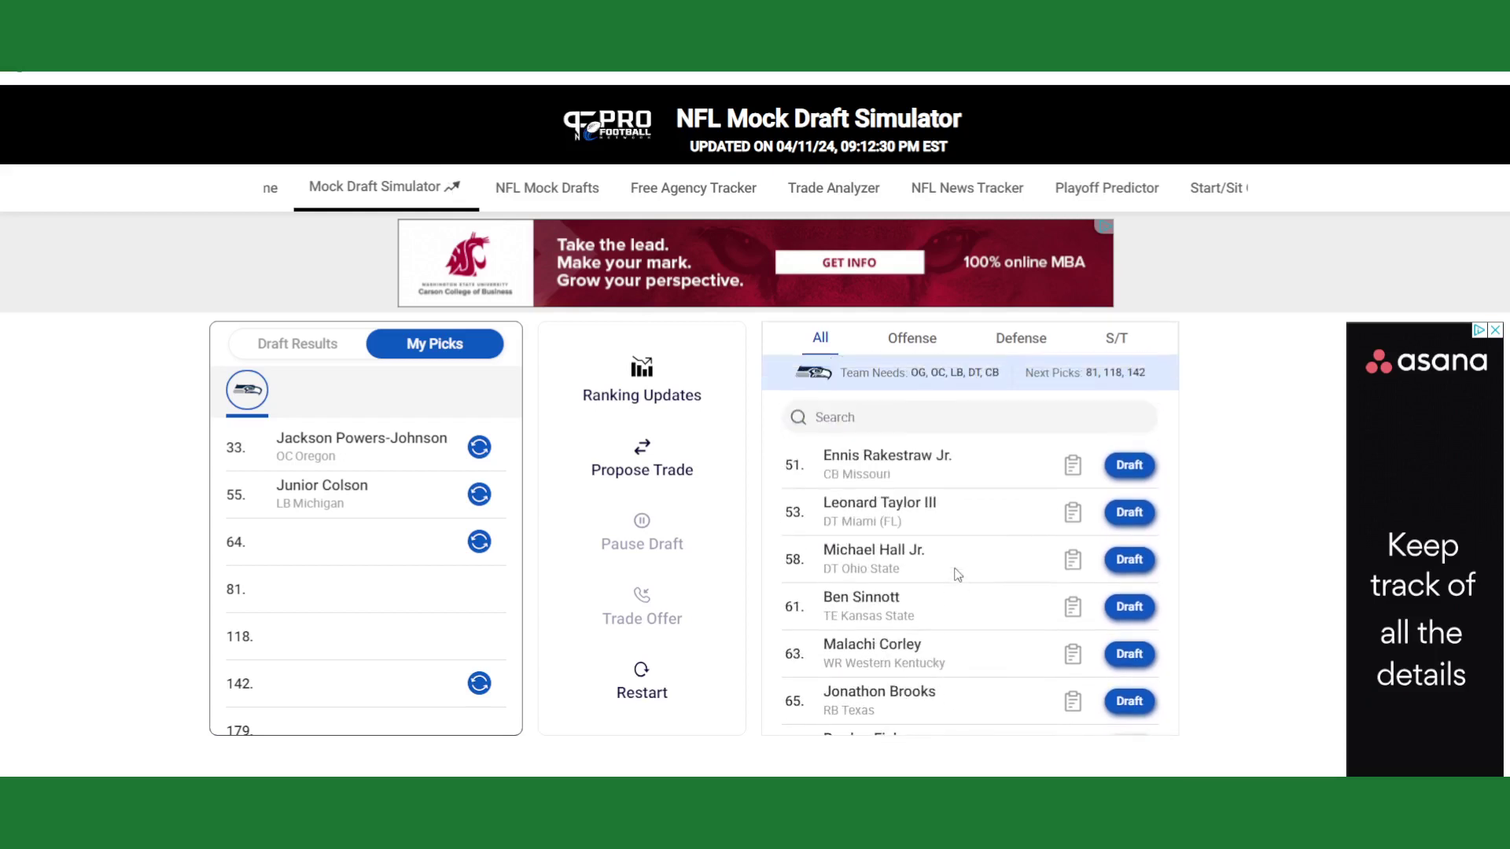
{"action": "scroll", "coordinate": [965, 578], "scroll_direction": "down", "scroll_amount": 3}
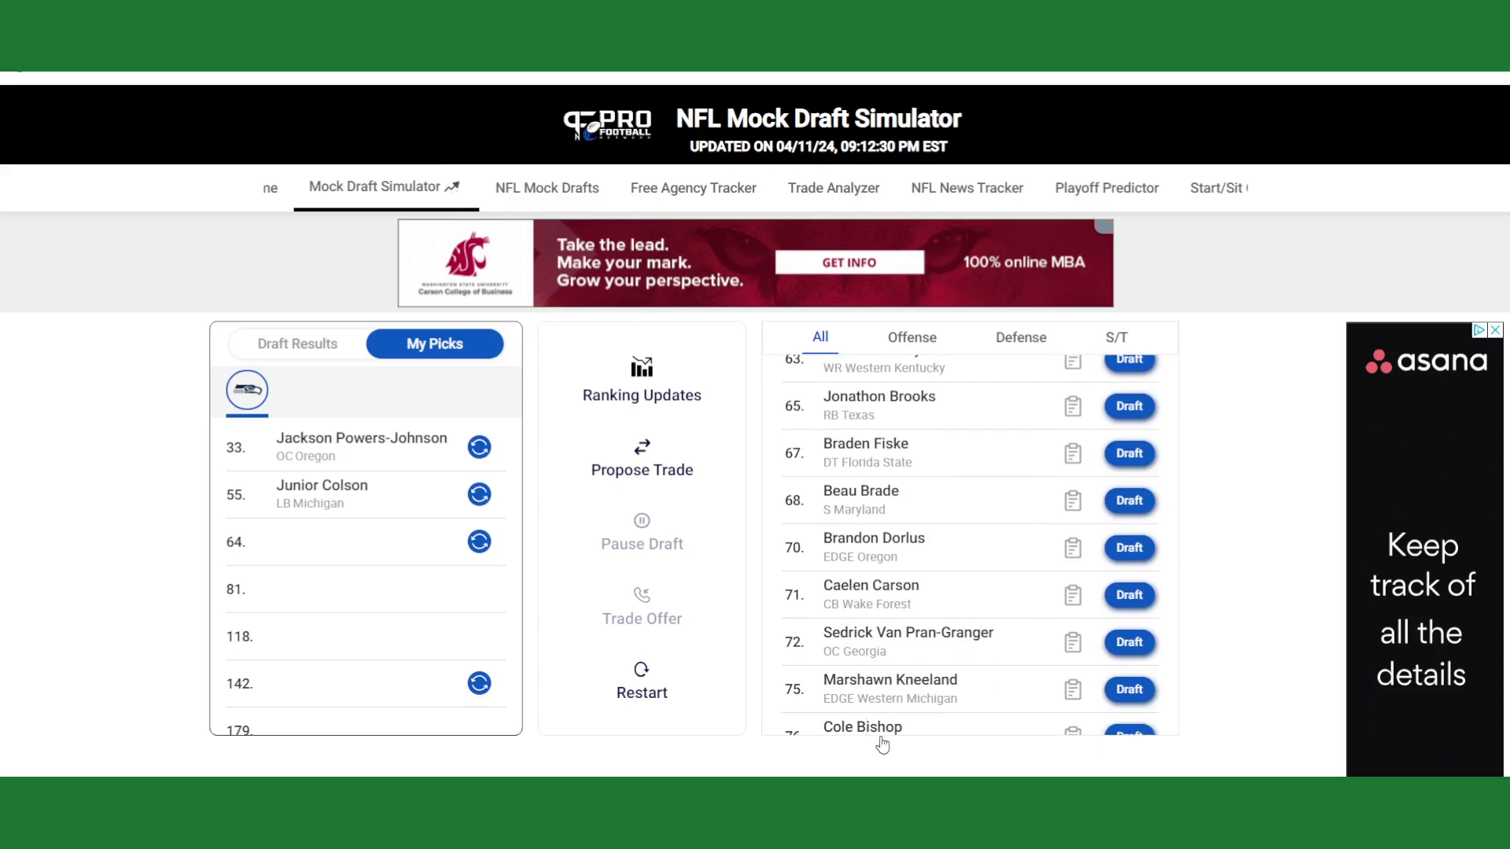
{"action": "scroll", "coordinate": [946, 492], "scroll_direction": "down", "scroll_amount": 1}
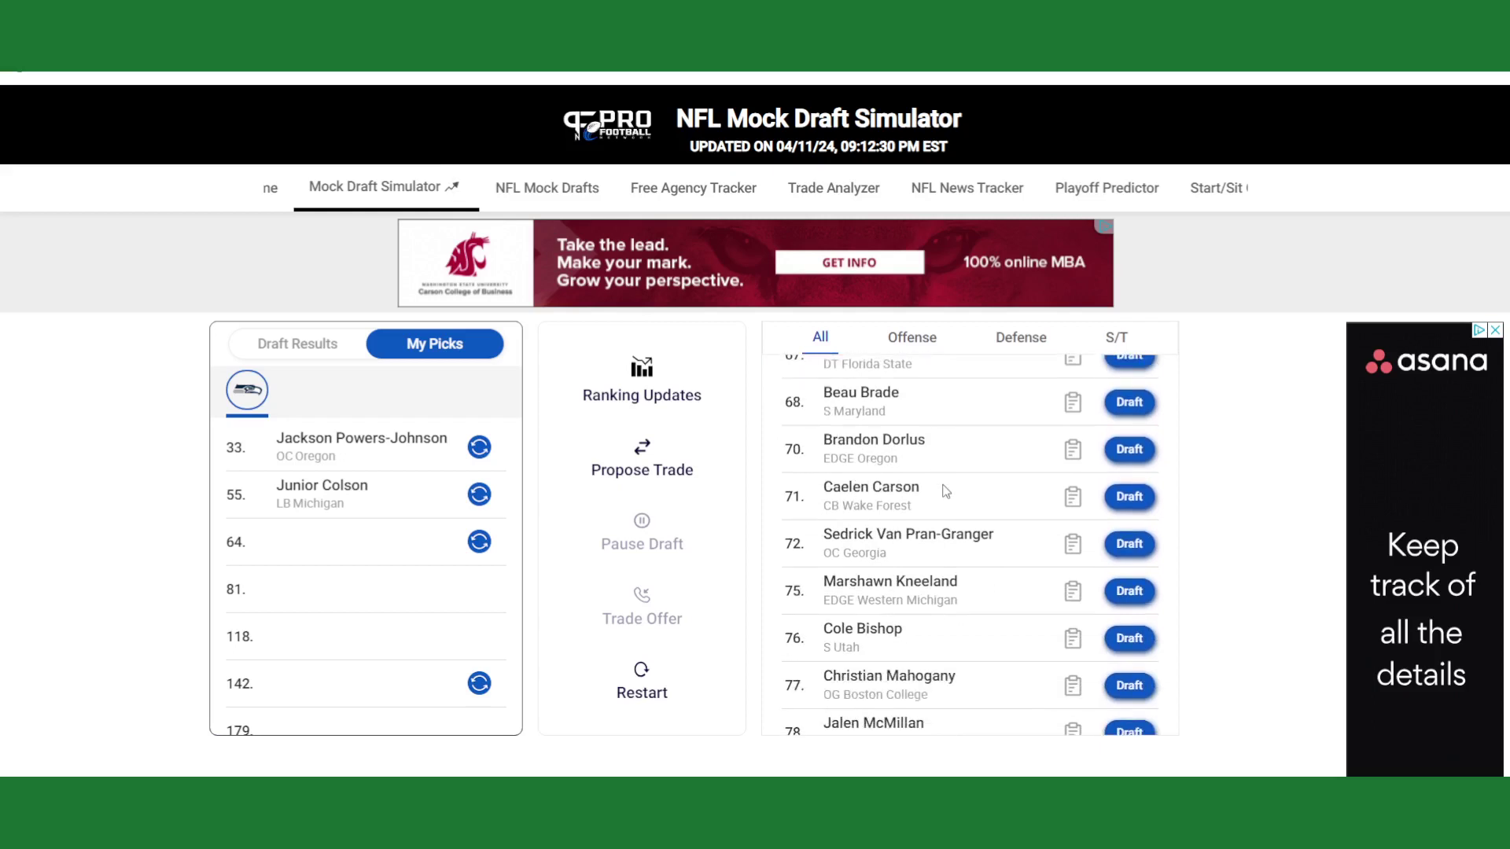
{"action": "scroll", "coordinate": [946, 493], "scroll_direction": "up", "scroll_amount": 5}
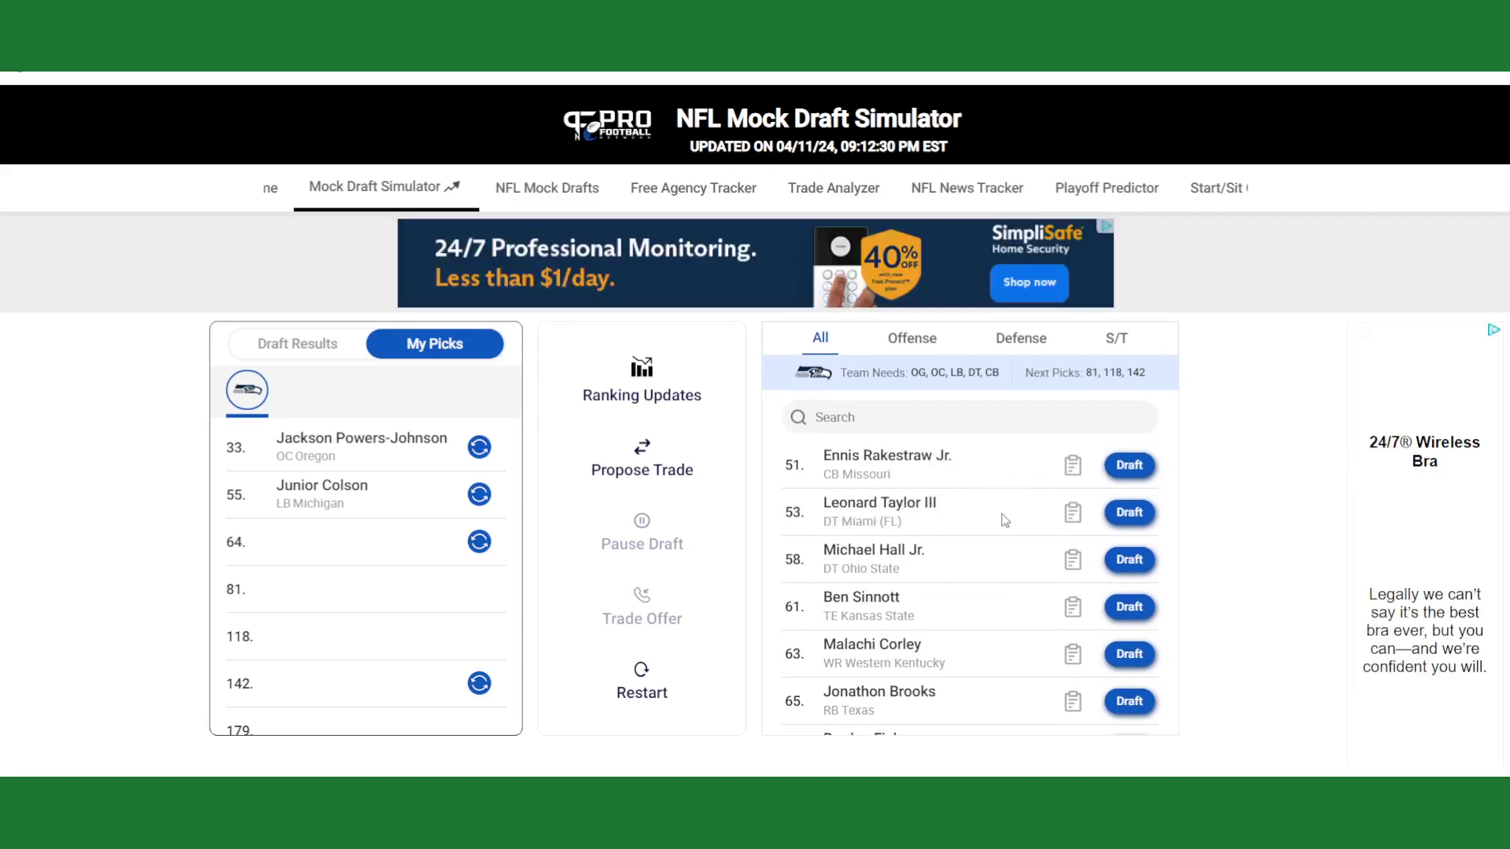
{"action": "scroll", "coordinate": [1005, 519], "scroll_direction": "down", "scroll_amount": 1}
{"action": "scroll", "coordinate": [1005, 519], "scroll_direction": "down", "scroll_amount": 1}
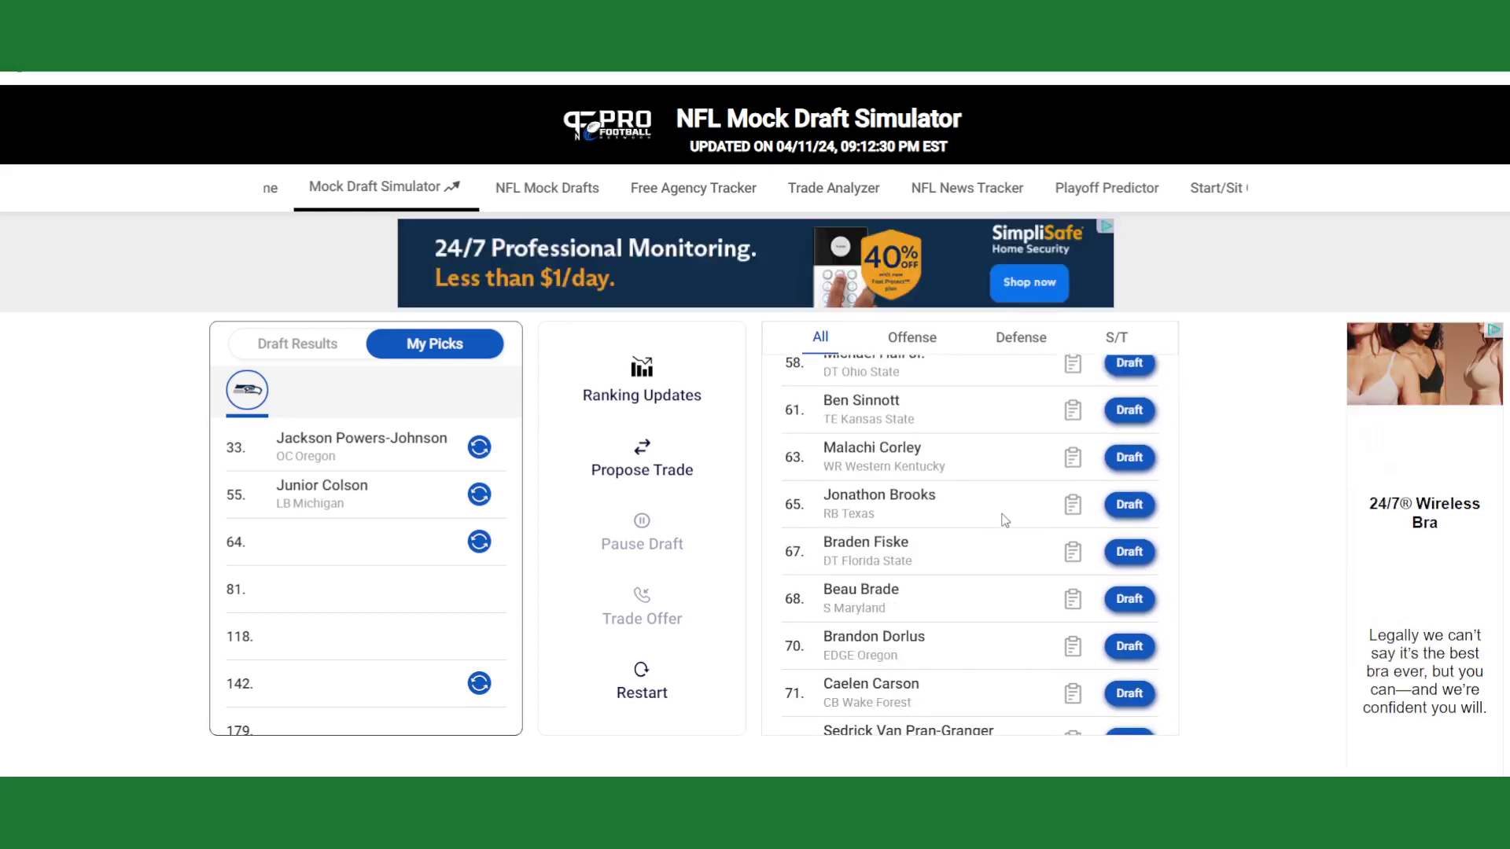
Draft Florida State defensive tackle Braden Fiske with pick 64
{"action": "scroll", "coordinate": [947, 543], "scroll_direction": "up", "scroll_amount": 1}
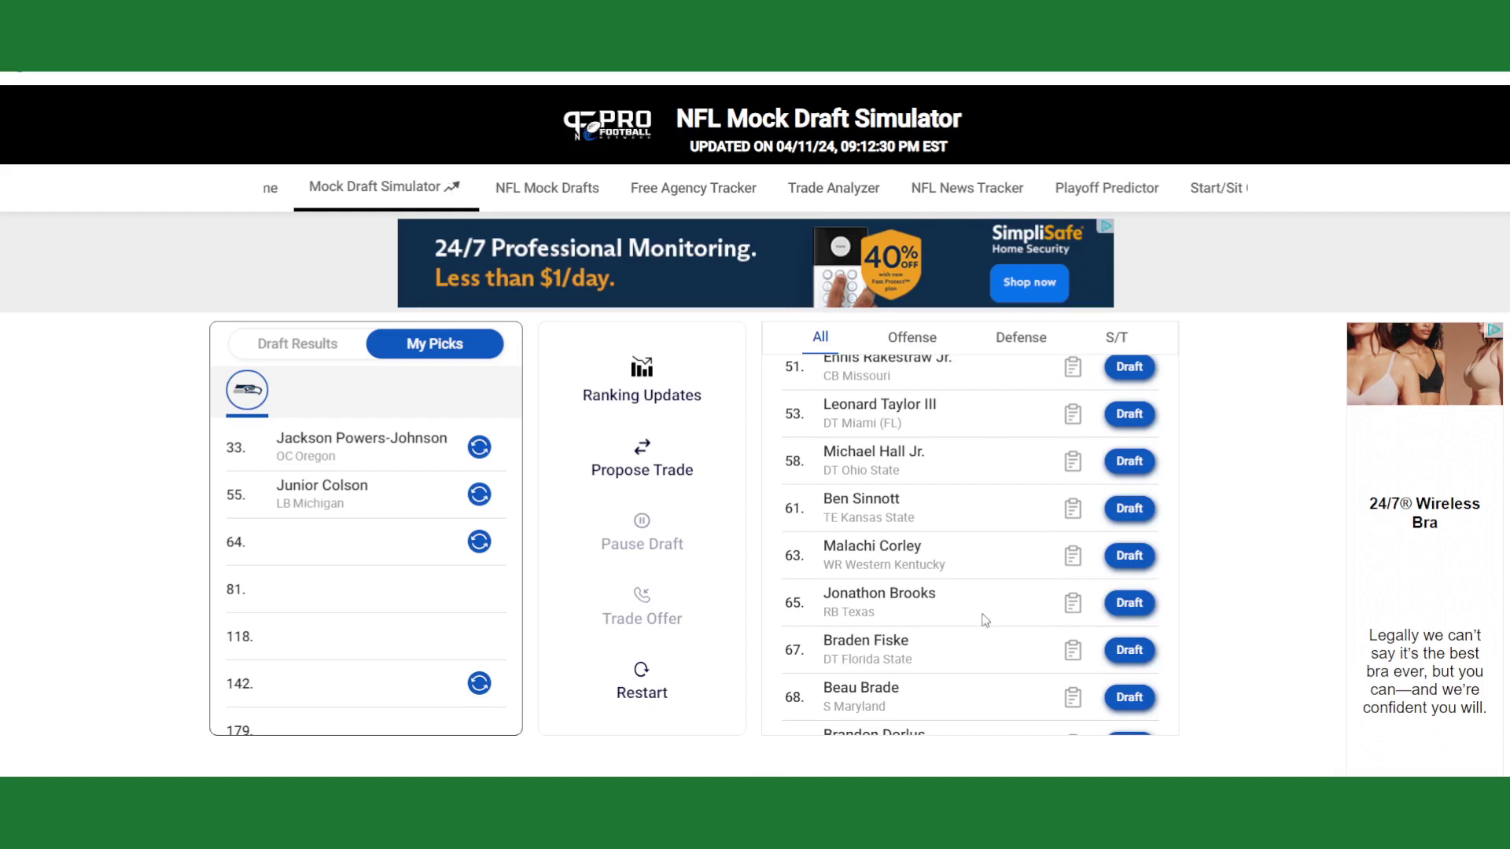
{"action": "left_click", "coordinate": [1141, 653]}
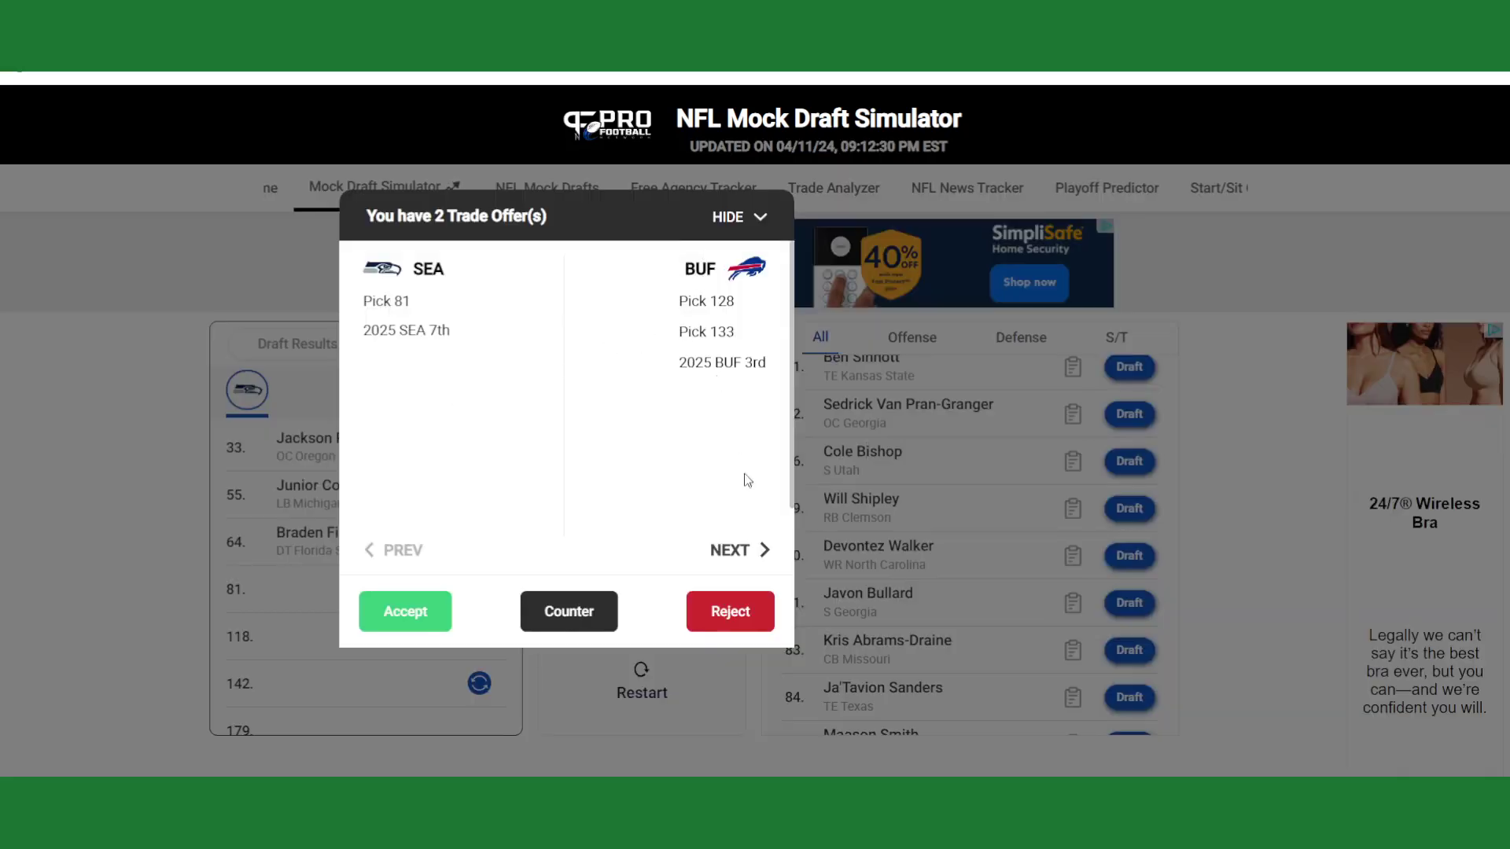
Review the Buffalo and Dallas trade offers for pick 81 and reject both of them
{"action": "left_click", "coordinate": [745, 552]}
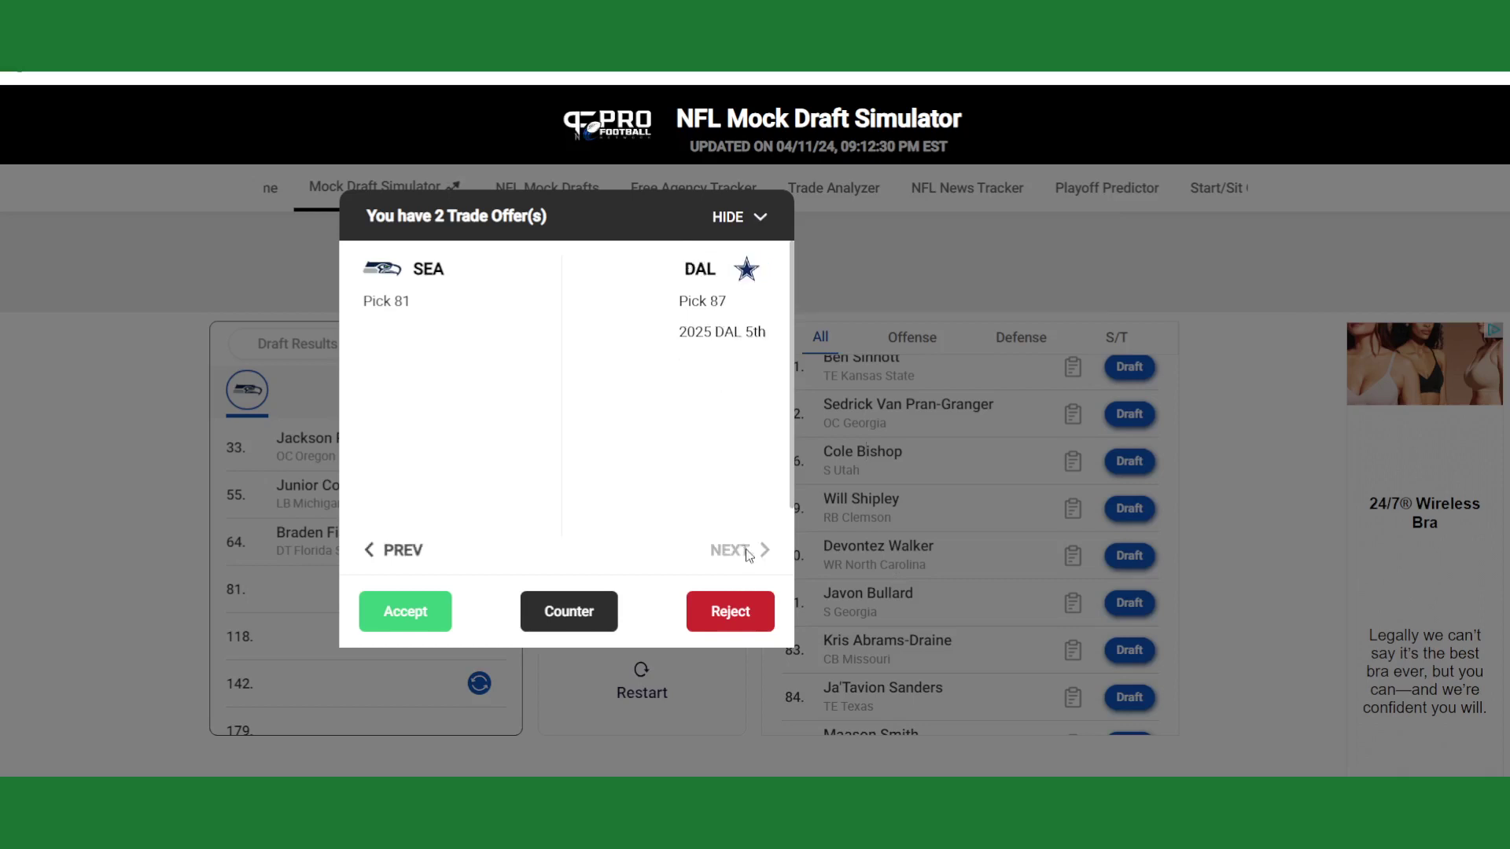
{"action": "left_click", "coordinate": [736, 612]}
{"action": "left_click", "coordinate": [736, 614]}
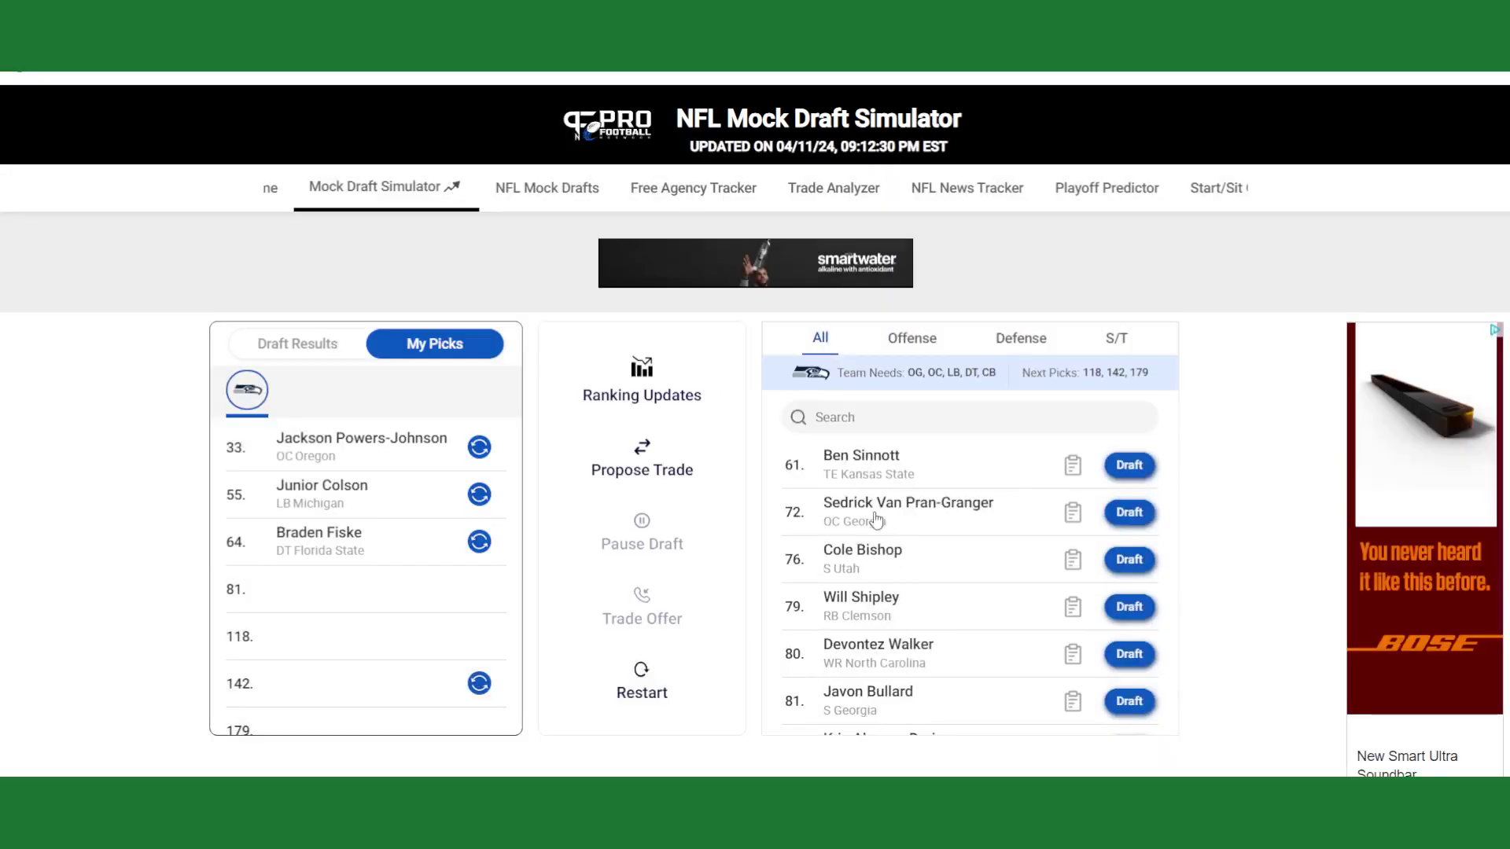
Compare the available prospects for pick 81, from the highest-ranked ones down to those ranked just past 100
{"action": "scroll", "coordinate": [813, 515], "scroll_direction": "down", "scroll_amount": 1}
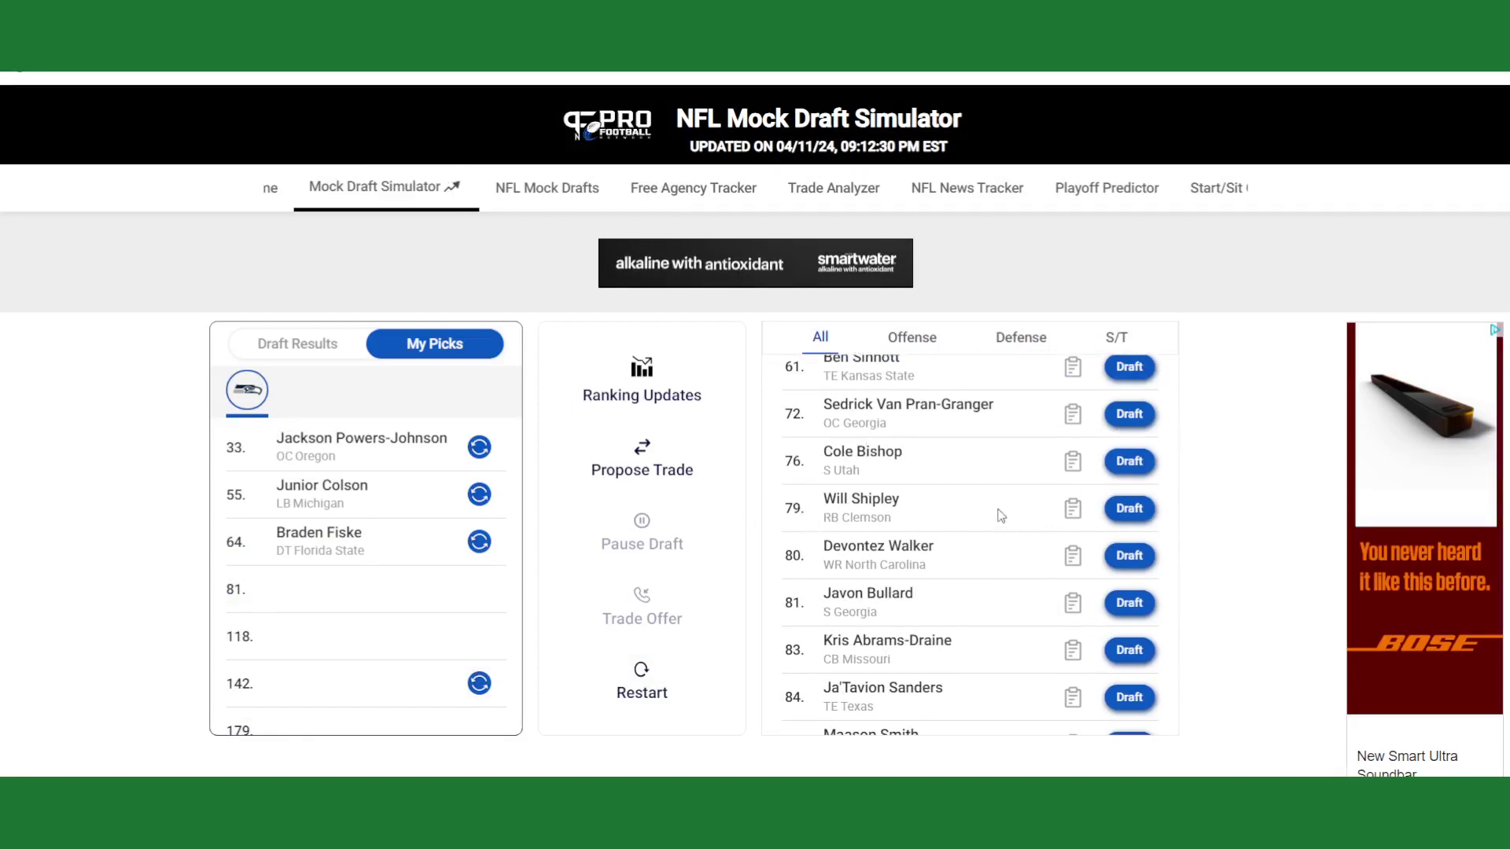
{"action": "scroll", "coordinate": [1001, 515], "scroll_direction": "down", "scroll_amount": 2}
{"action": "scroll", "coordinate": [1000, 515], "scroll_direction": "down", "scroll_amount": 1}
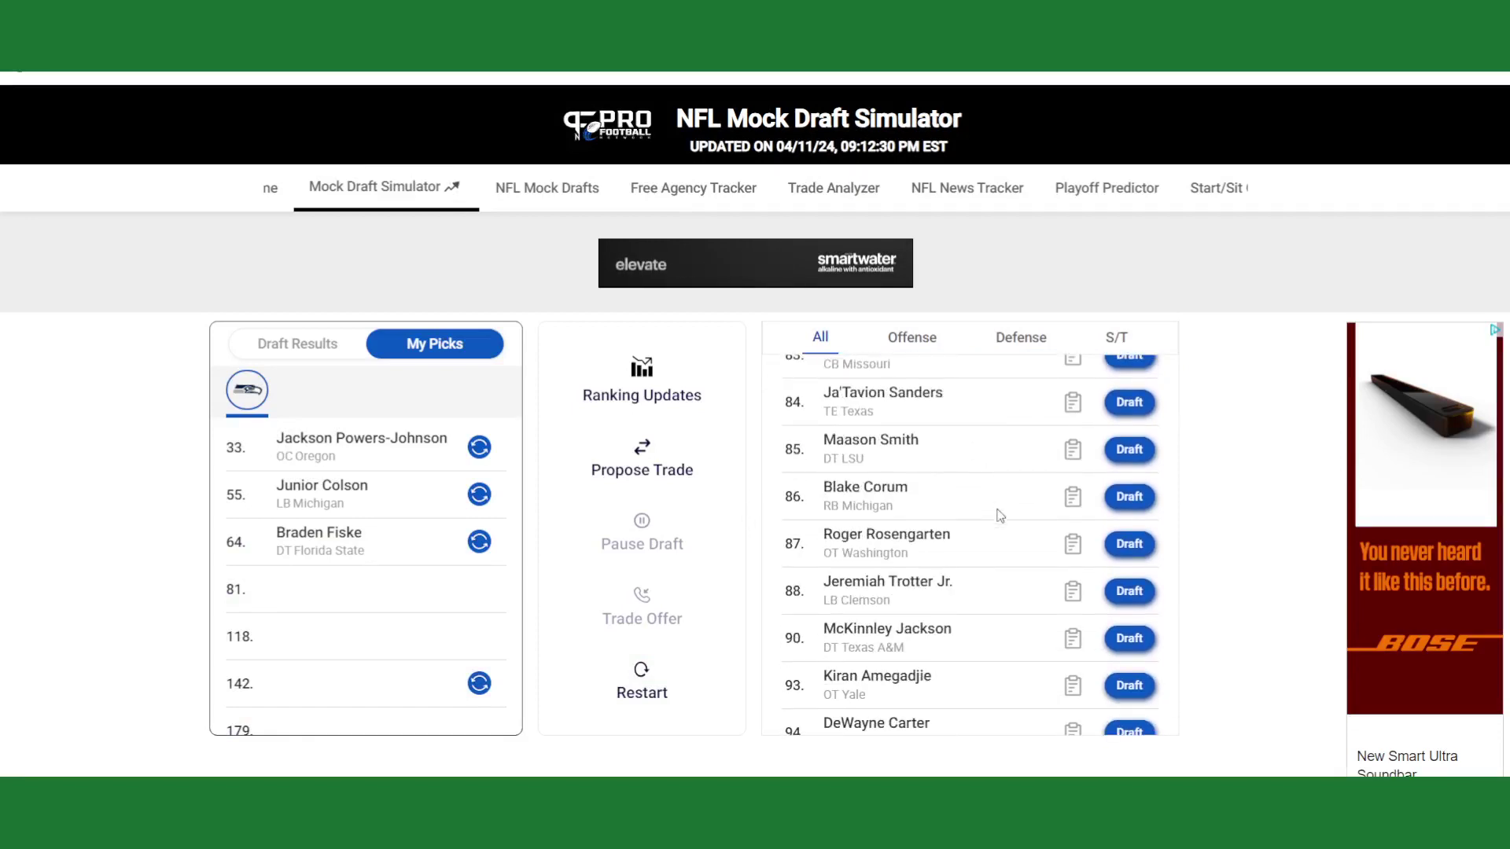
{"action": "scroll", "coordinate": [1001, 515], "scroll_direction": "down", "scroll_amount": 1}
{"action": "scroll", "coordinate": [1001, 515], "scroll_direction": "down", "scroll_amount": 1}
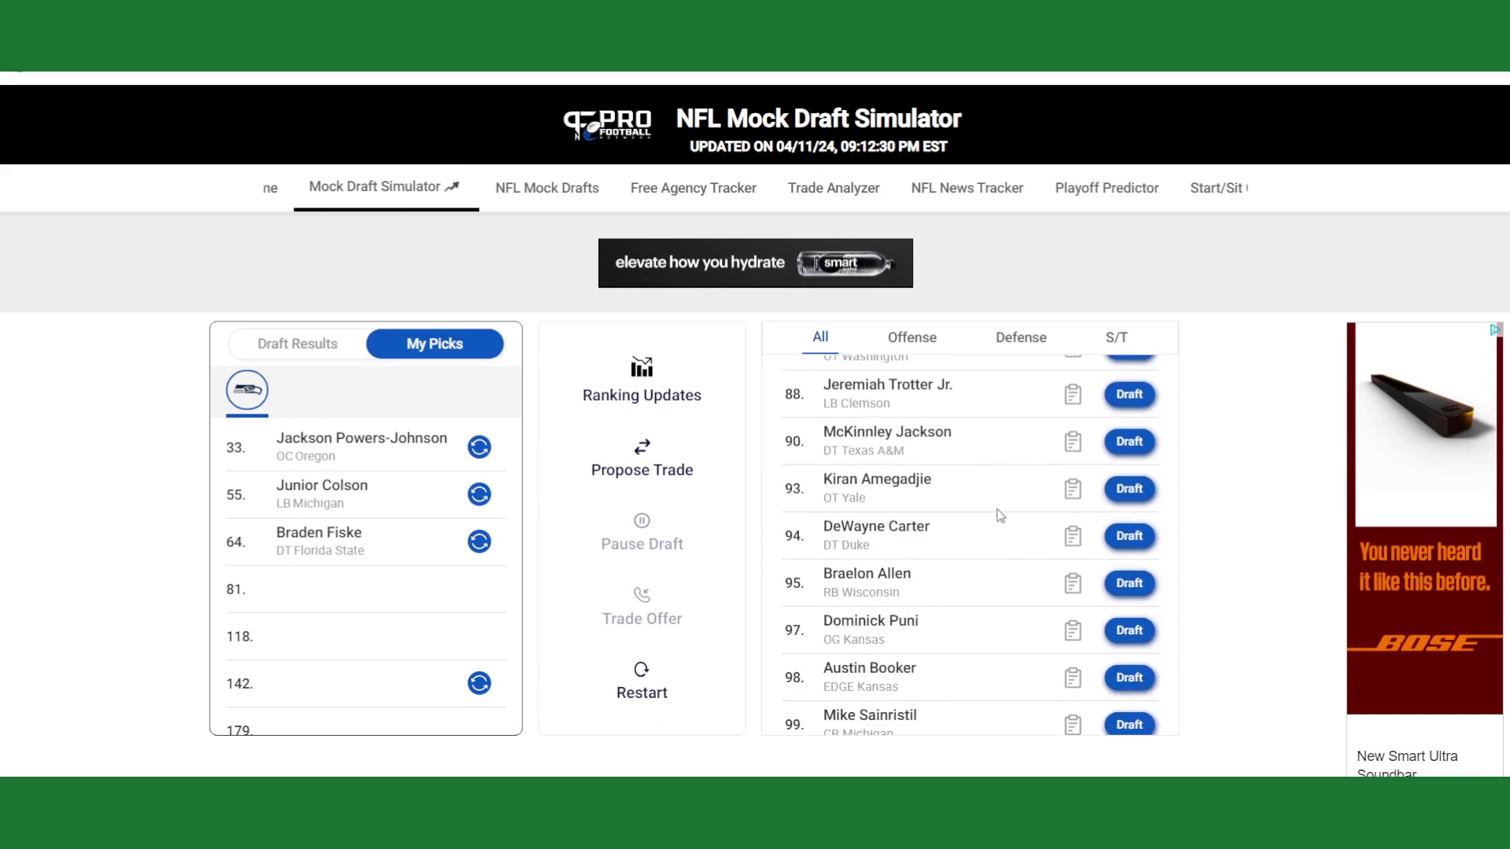
{"action": "scroll", "coordinate": [1000, 515], "scroll_direction": "down", "scroll_amount": 3}
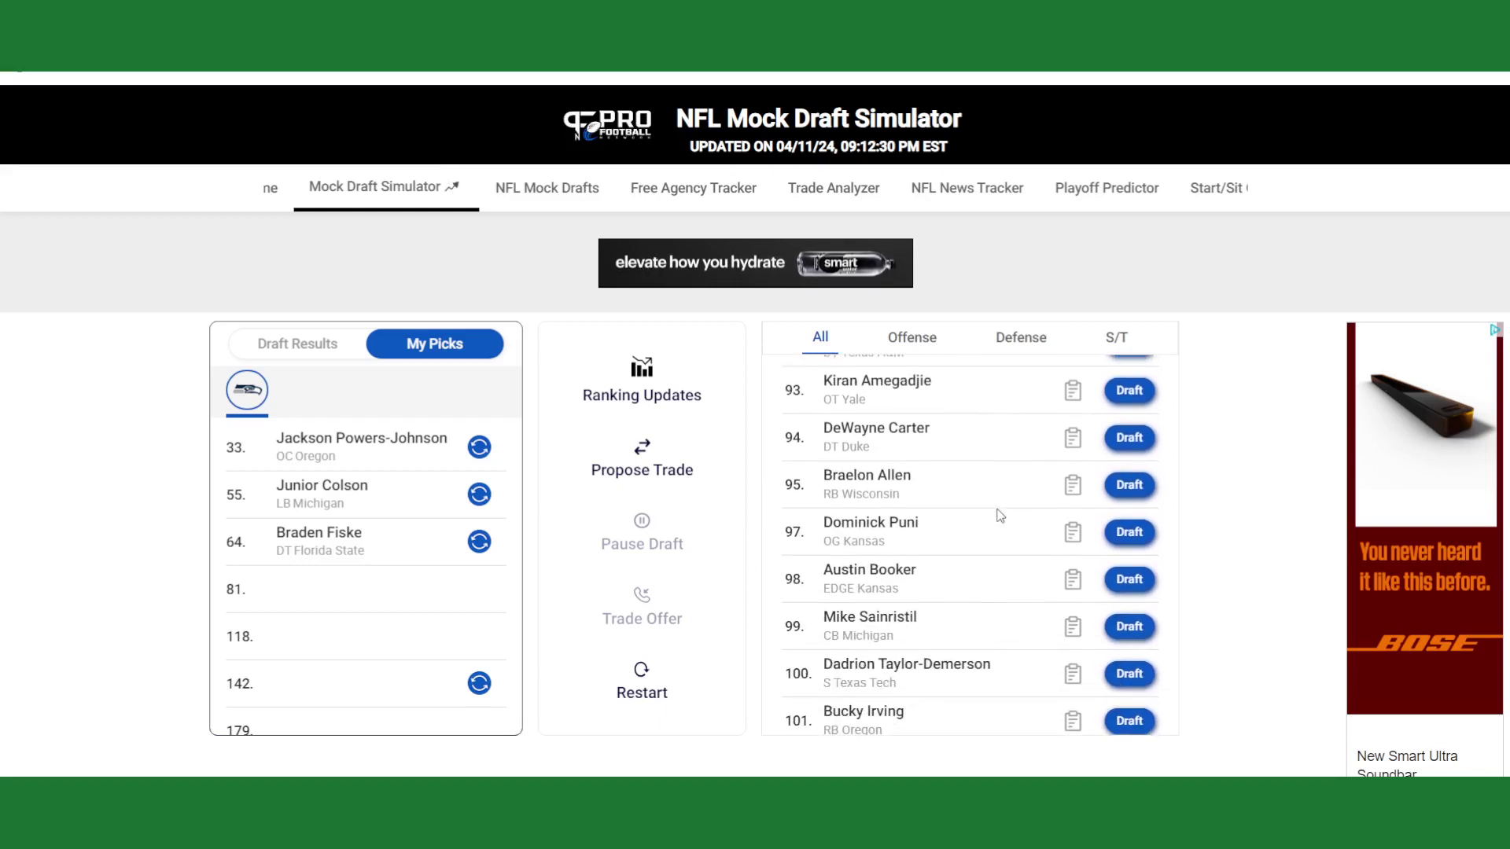
{"action": "scroll", "coordinate": [1001, 515], "scroll_direction": "down", "scroll_amount": 1}
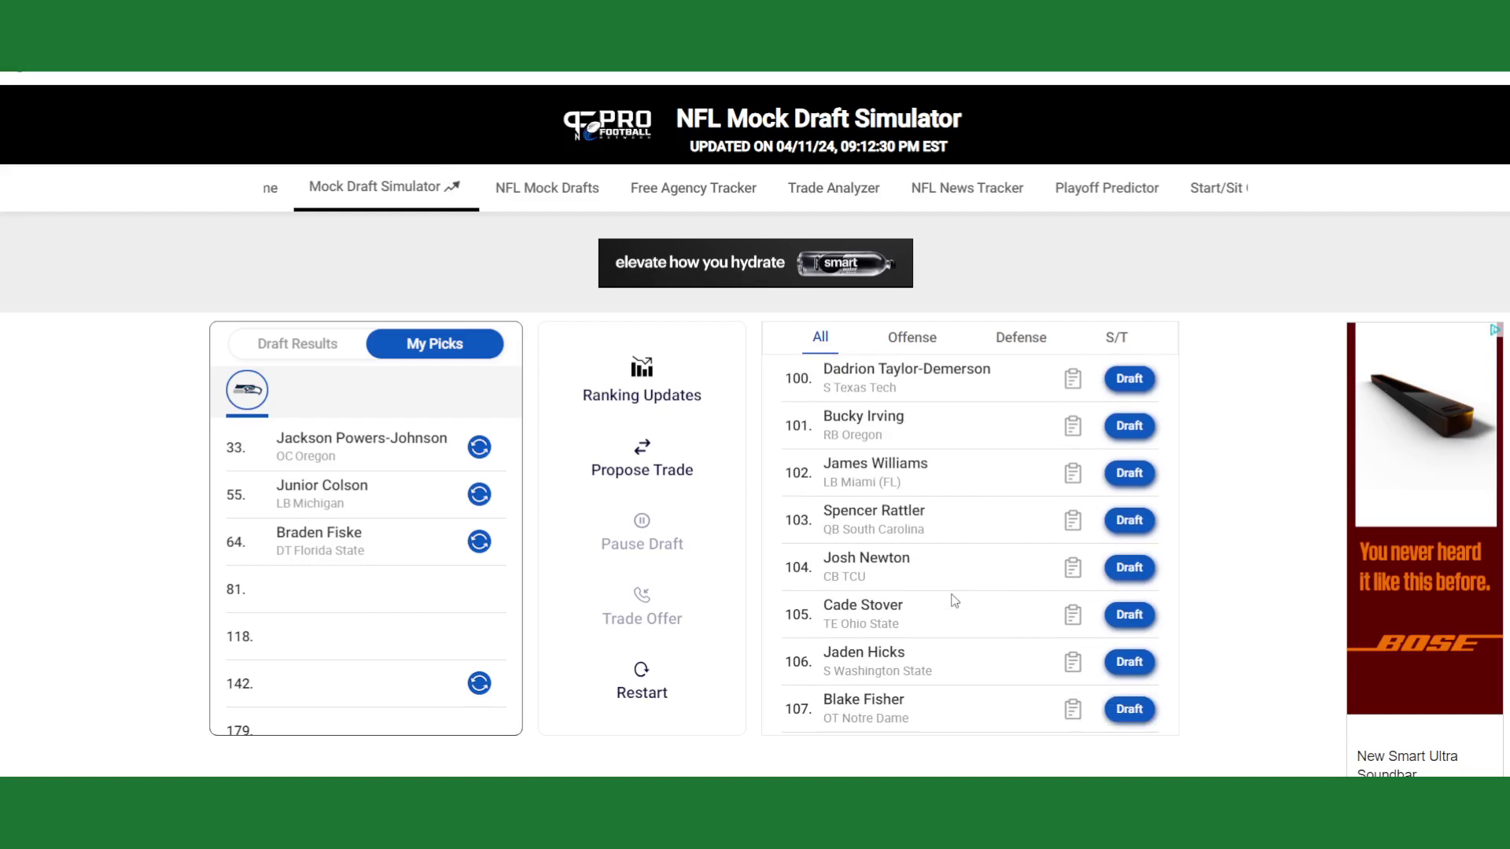
{"action": "scroll", "coordinate": [985, 602], "scroll_direction": "up", "scroll_amount": 1}
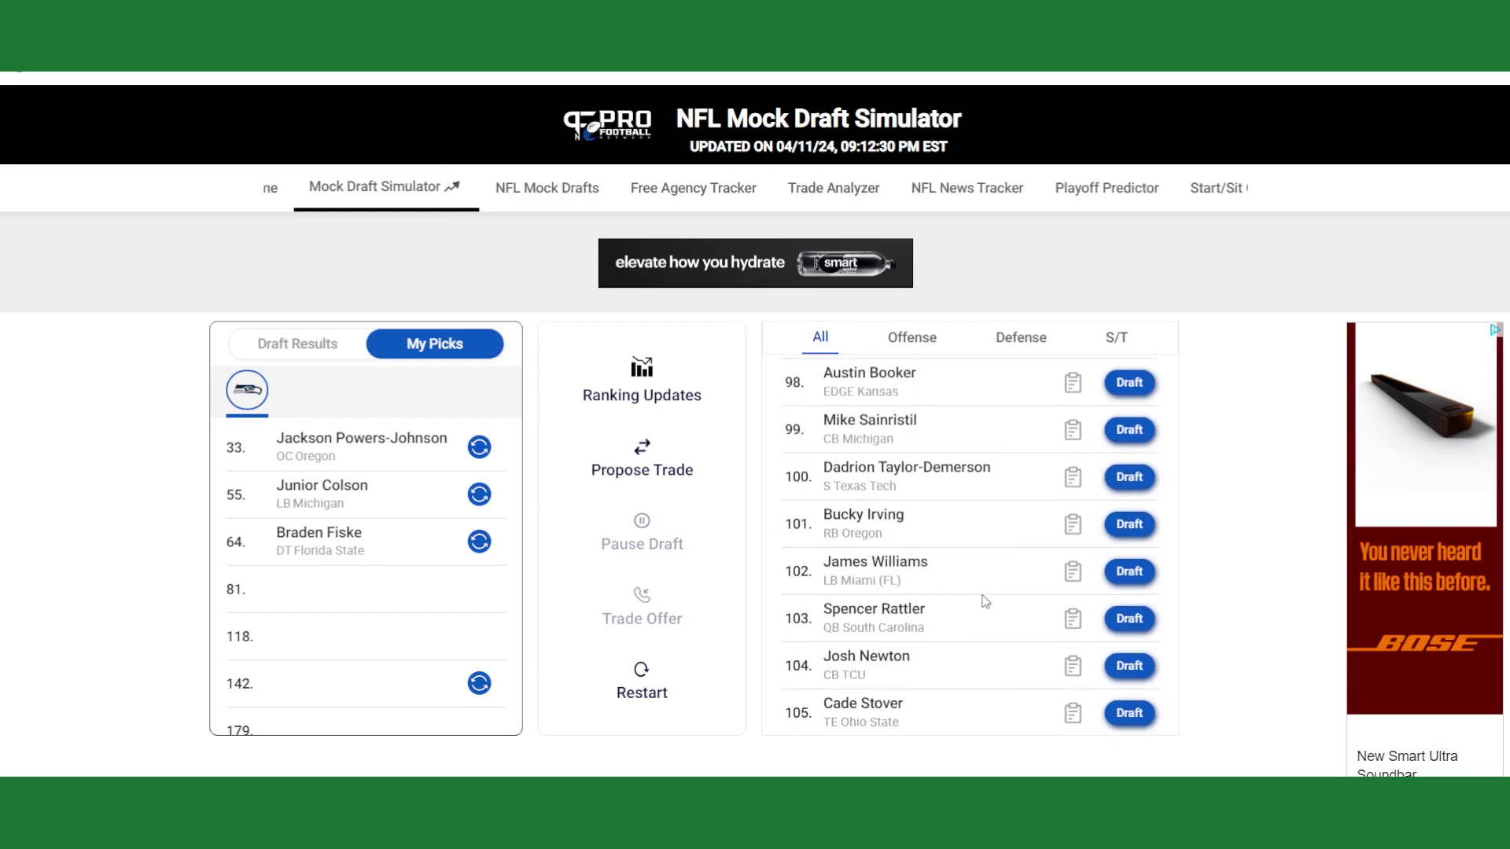
{"action": "scroll", "coordinate": [984, 601], "scroll_direction": "up", "scroll_amount": 2}
{"action": "scroll", "coordinate": [984, 603], "scroll_direction": "up", "scroll_amount": 8}
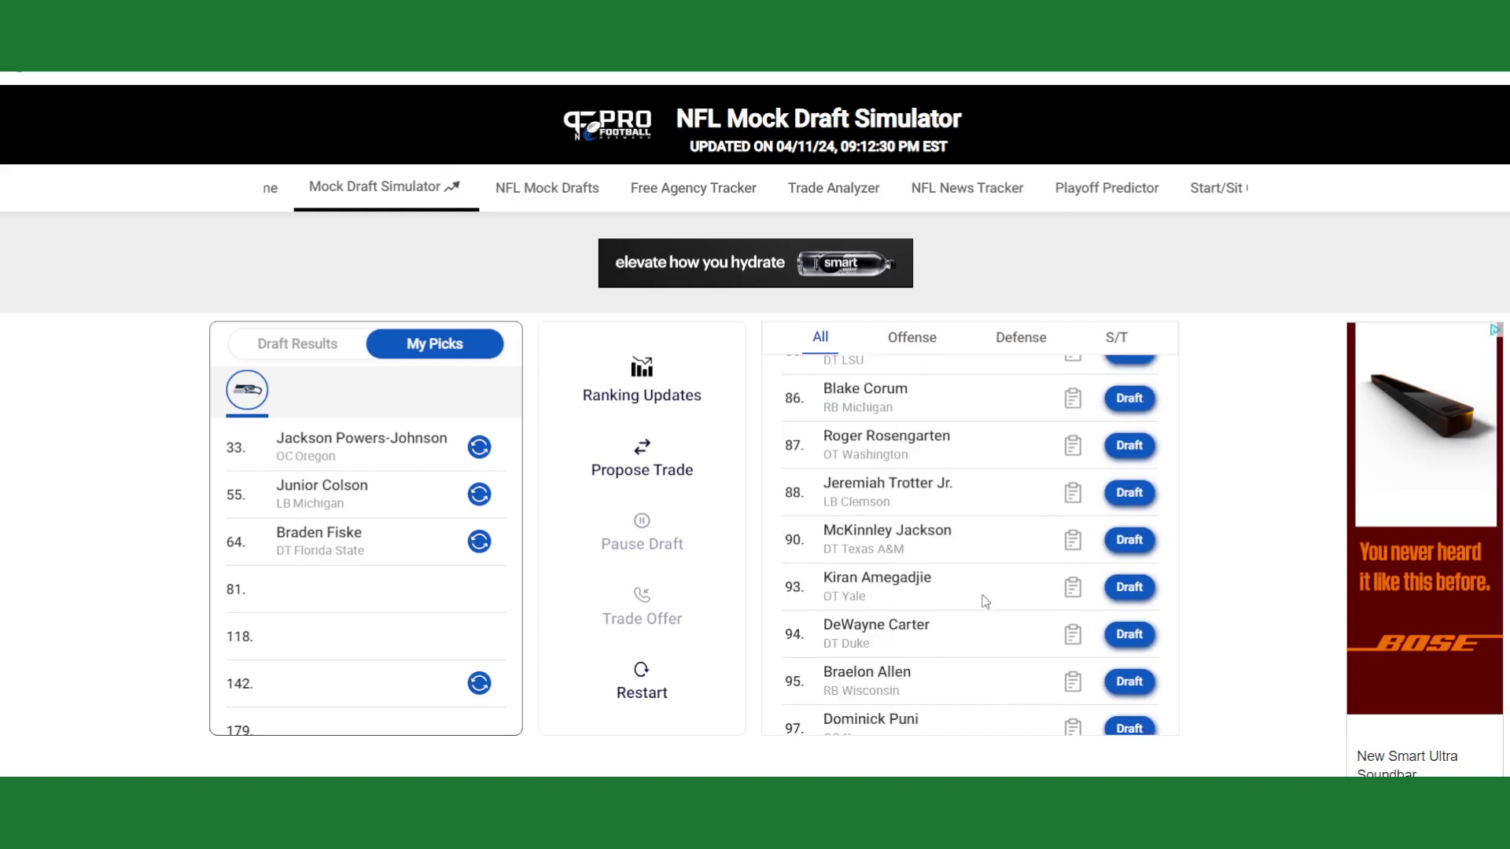
{"action": "scroll", "coordinate": [984, 603], "scroll_direction": "up", "scroll_amount": 3}
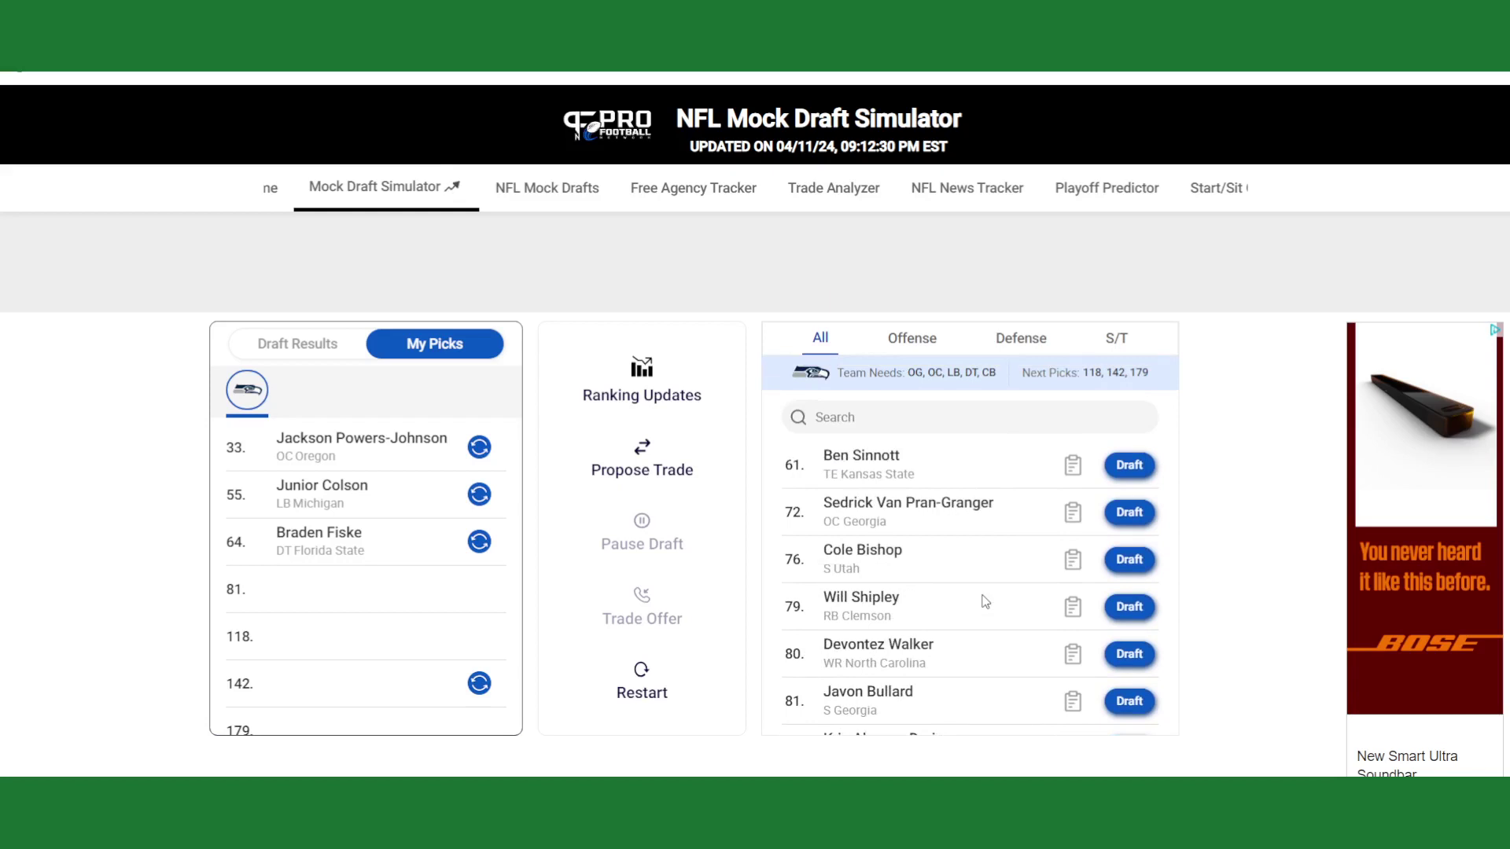
{"action": "scroll", "coordinate": [984, 603], "scroll_direction": "down", "scroll_amount": 3}
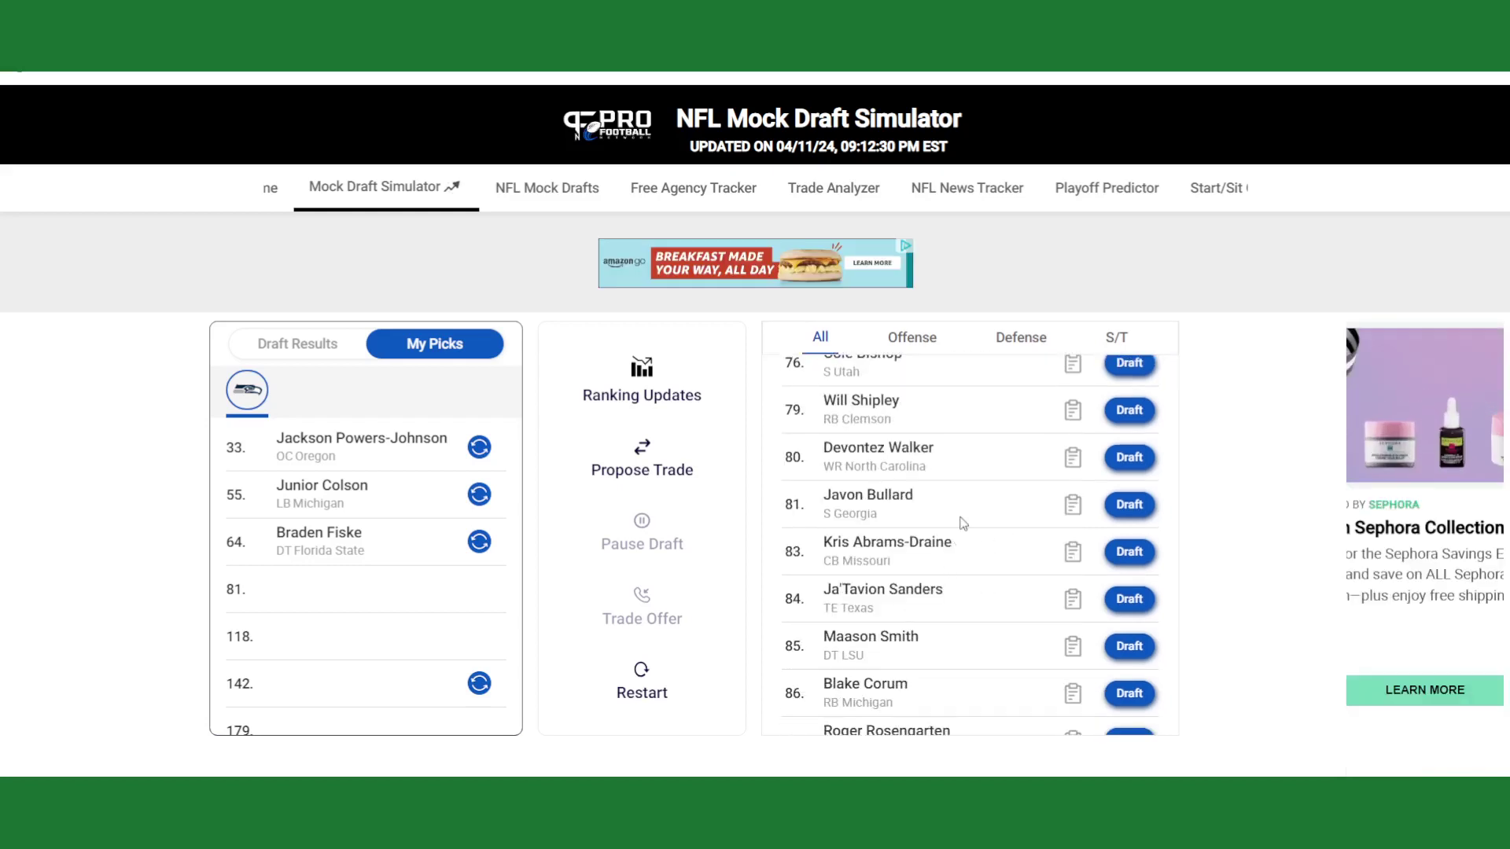
{"action": "scroll", "coordinate": [957, 525], "scroll_direction": "up", "scroll_amount": 2}
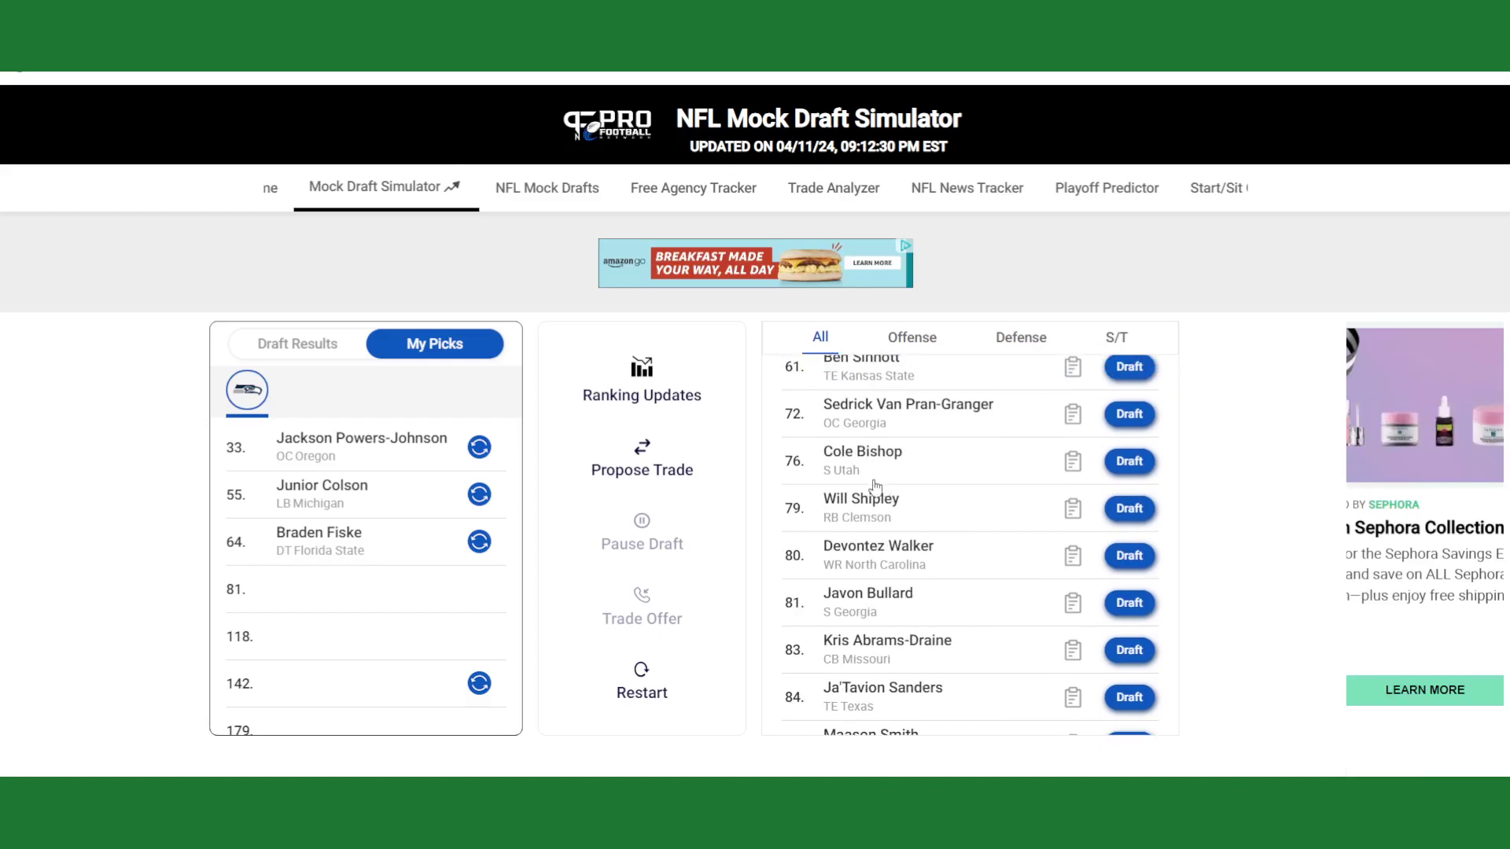
Review the player info for safeties Javon Bullard of Georgia and Cole Bishop of Utah, and draft Bishop with pick 81
{"action": "left_click", "coordinate": [894, 603]}
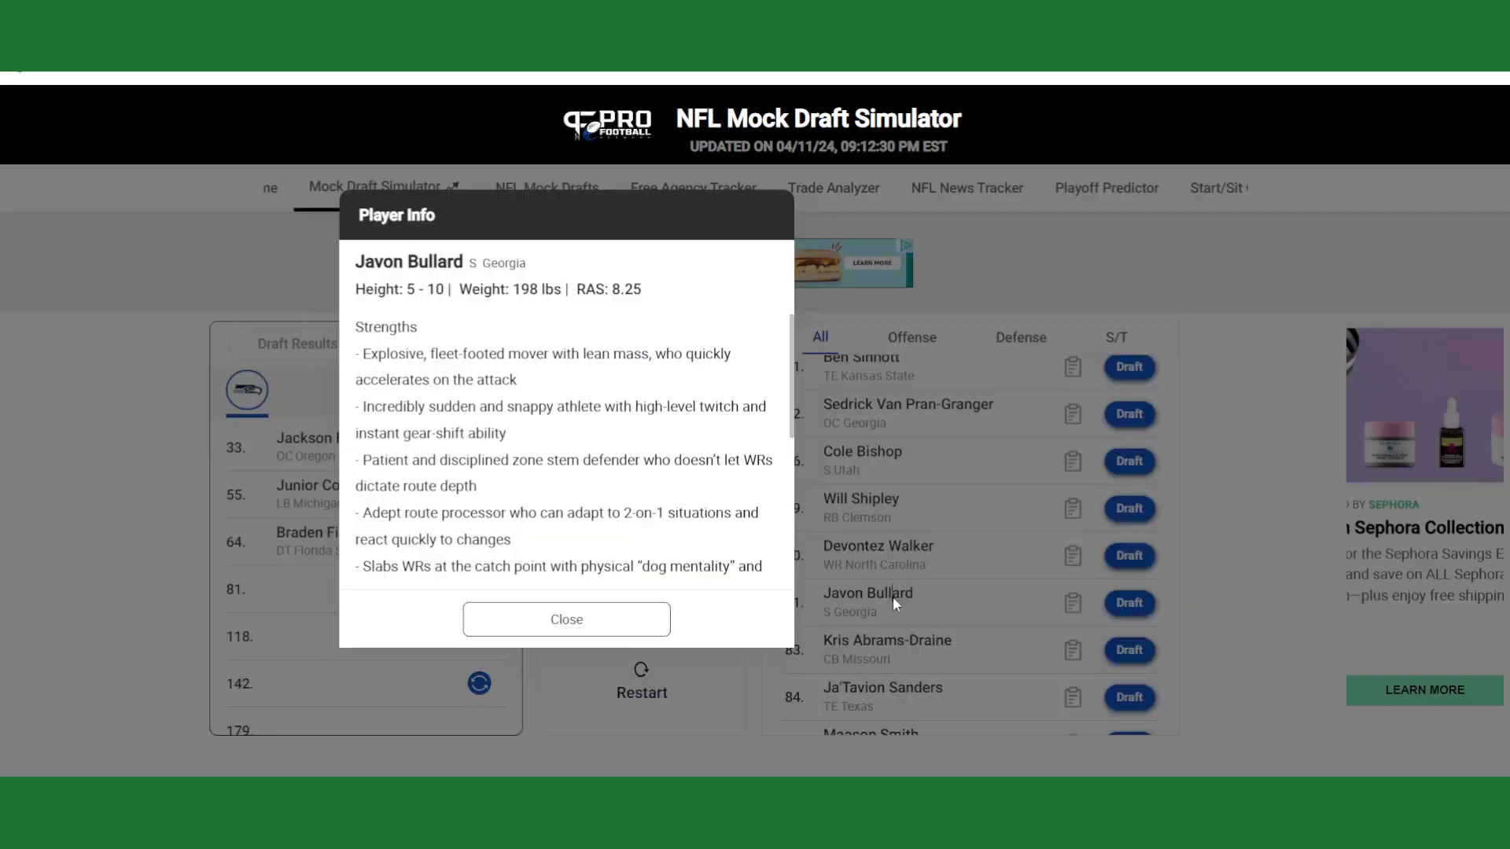
{"action": "left_click", "coordinate": [563, 622]}
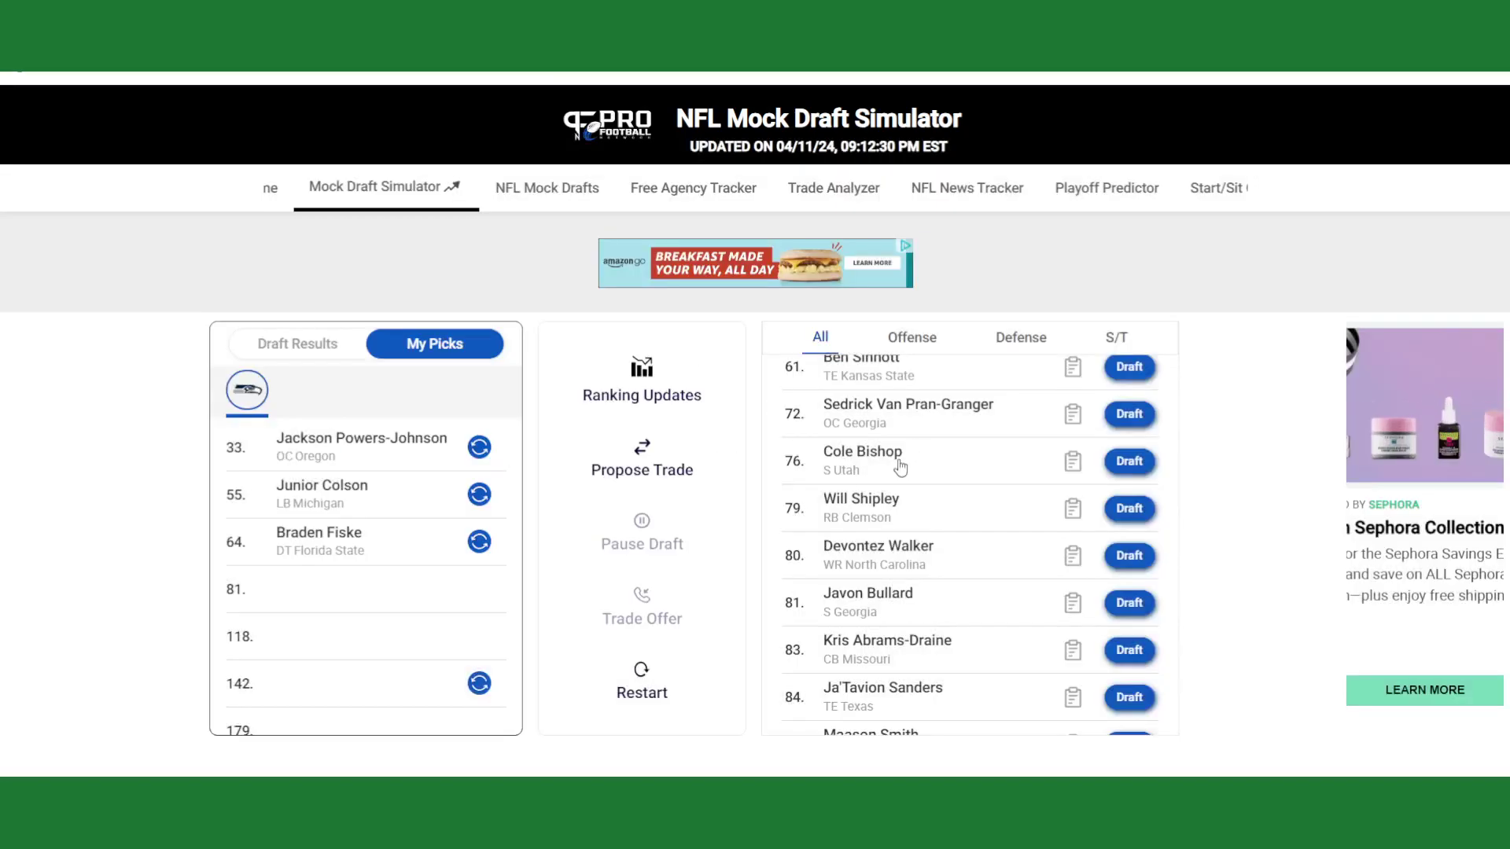
{"action": "left_click", "coordinate": [899, 462]}
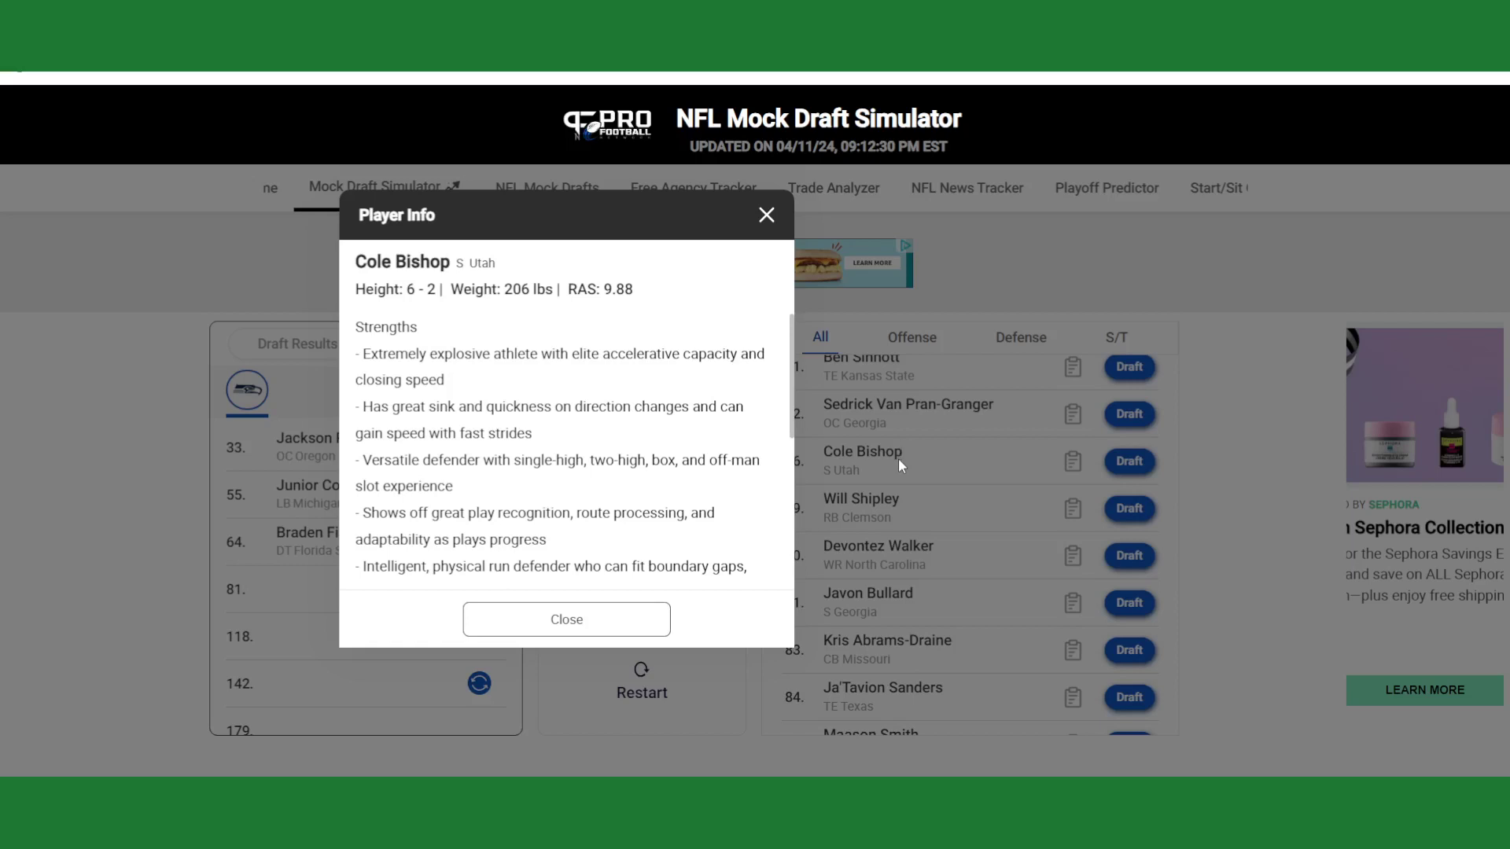
{"action": "left_click", "coordinate": [611, 622]}
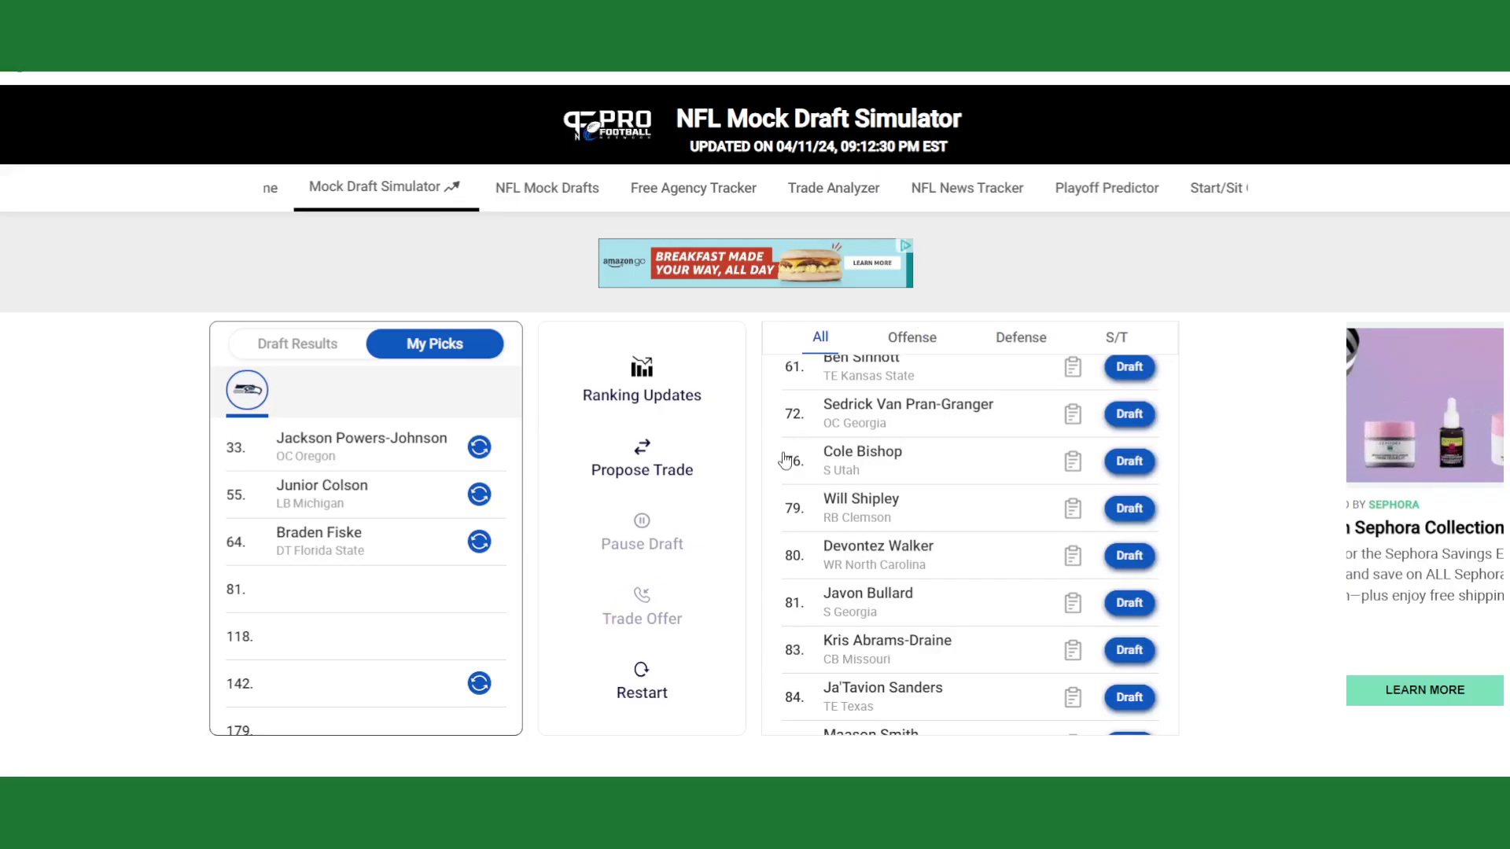
{"action": "left_click", "coordinate": [1127, 462]}
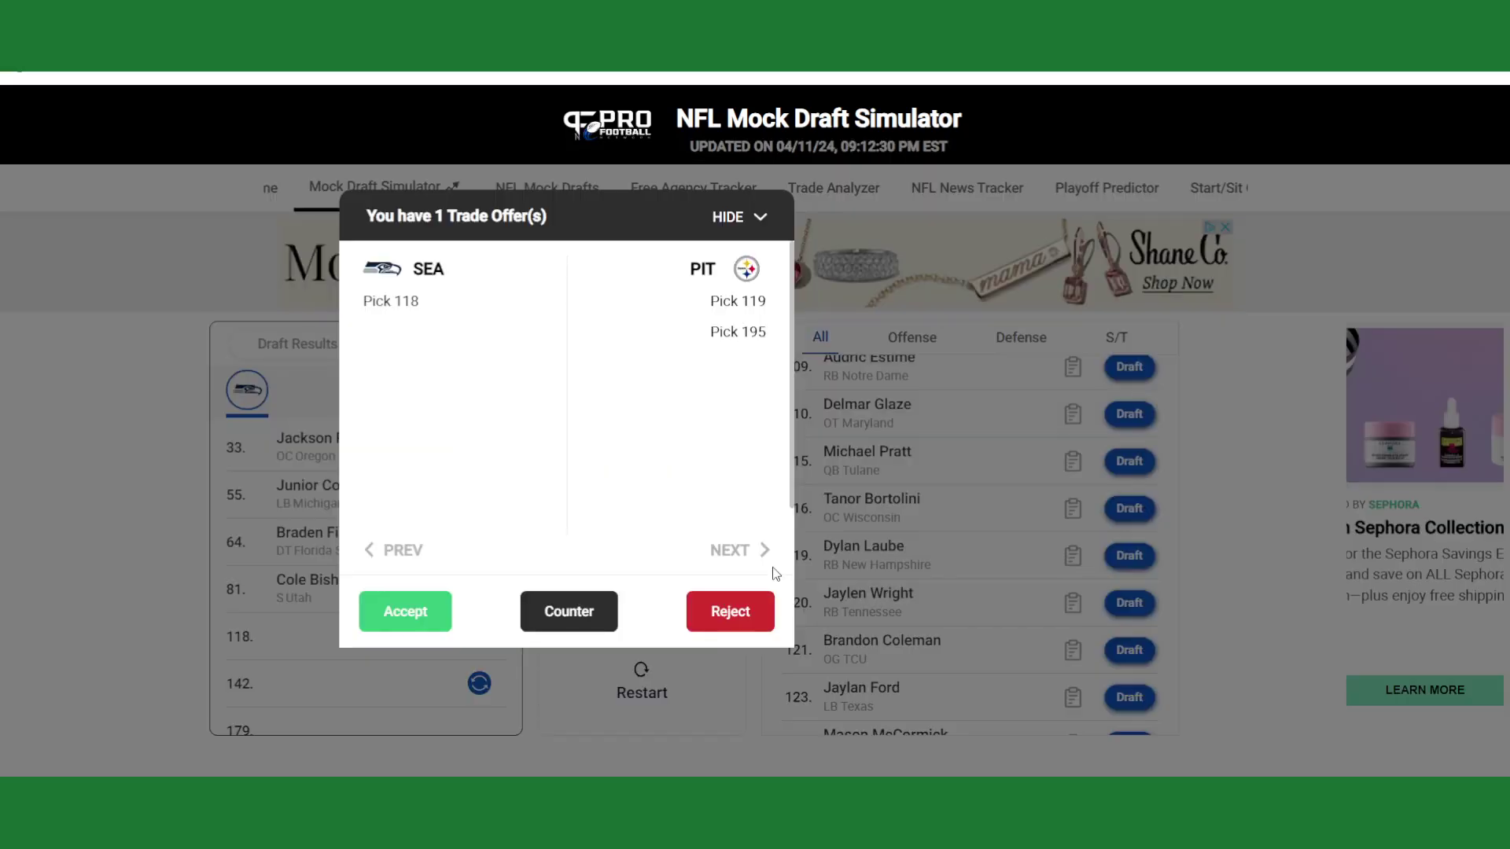
Check the available prospects against Pittsburgh's trade offer, and accept picks 119 and 195 in exchange for pick 118
{"action": "left_click", "coordinate": [730, 218]}
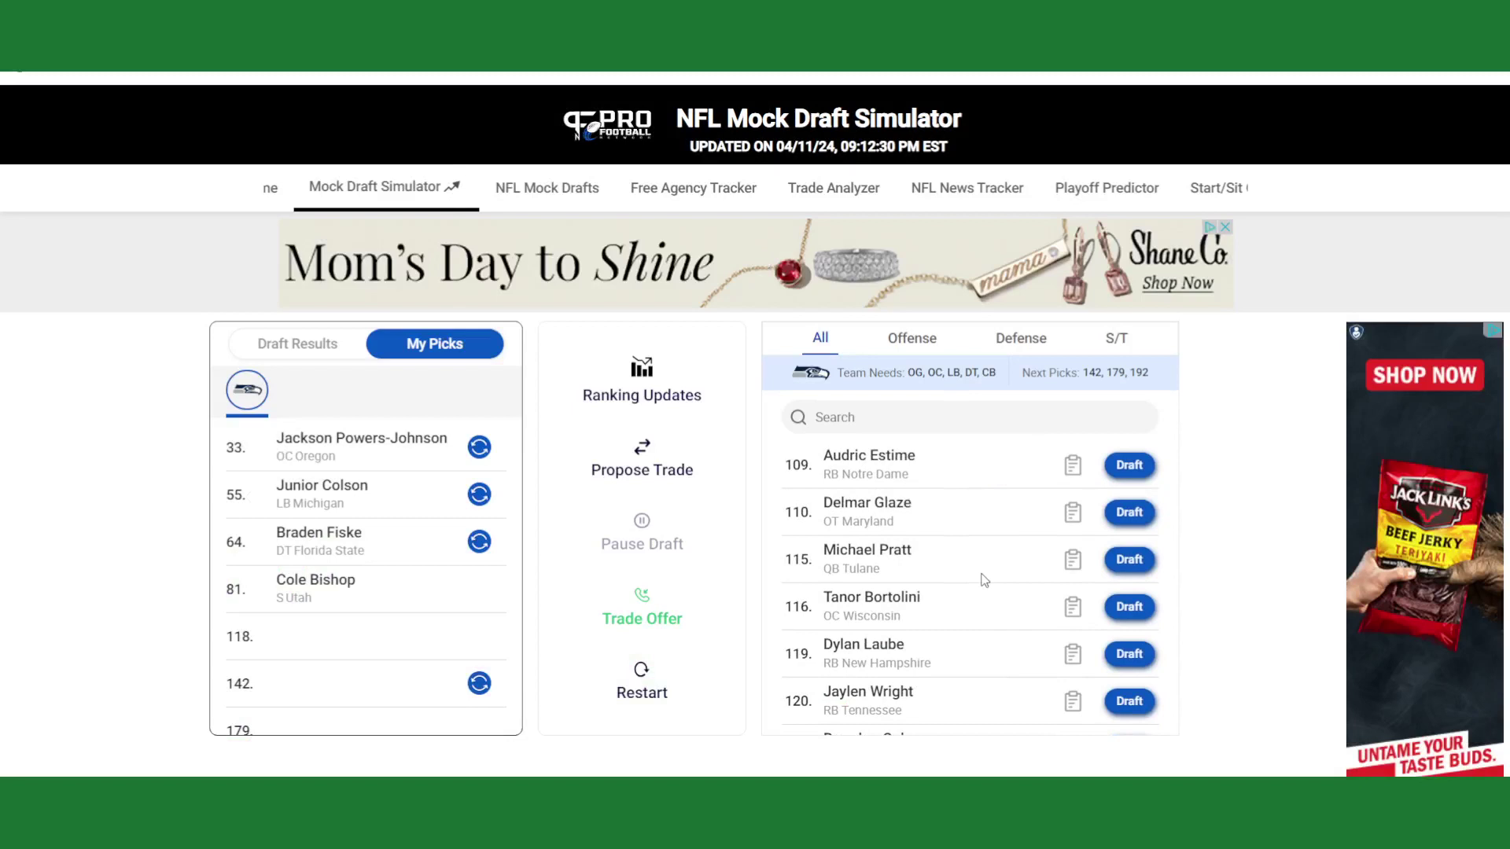
{"action": "scroll", "coordinate": [984, 579], "scroll_direction": "down", "scroll_amount": 1}
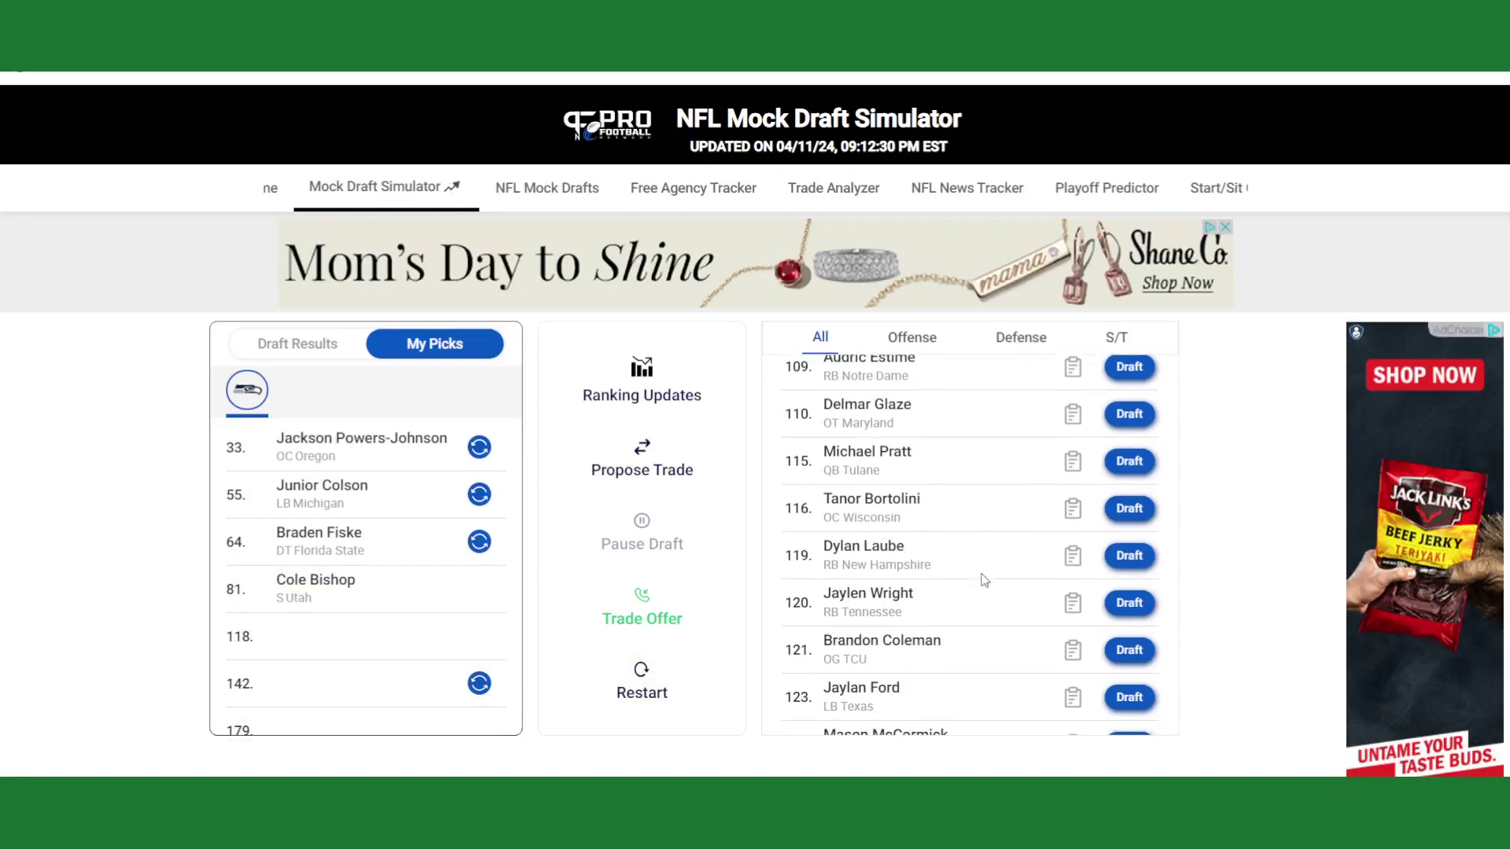
{"action": "left_click", "coordinate": [611, 617]}
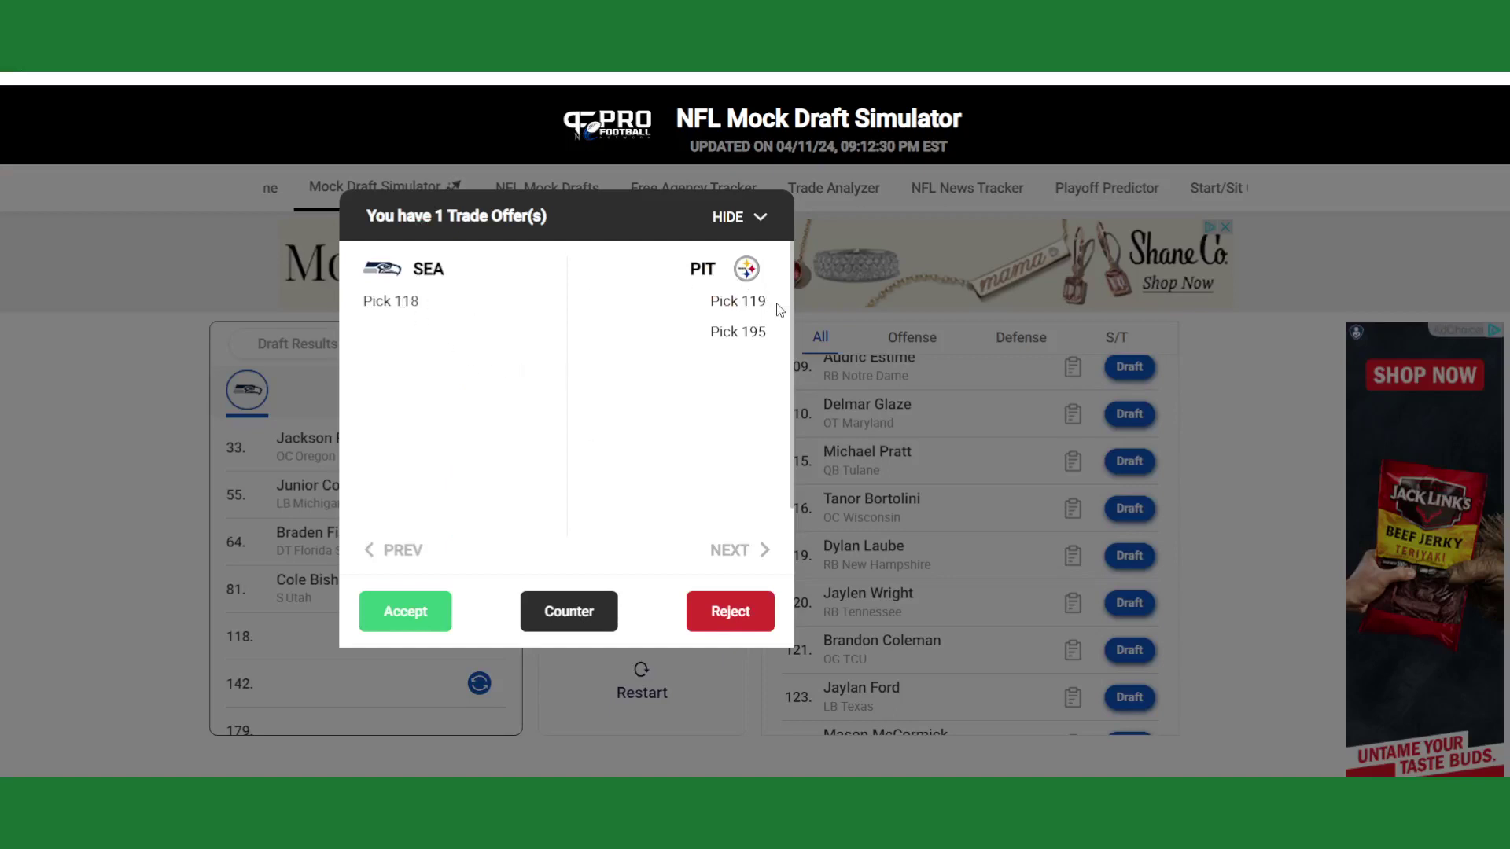
{"action": "left_click", "coordinate": [412, 622]}
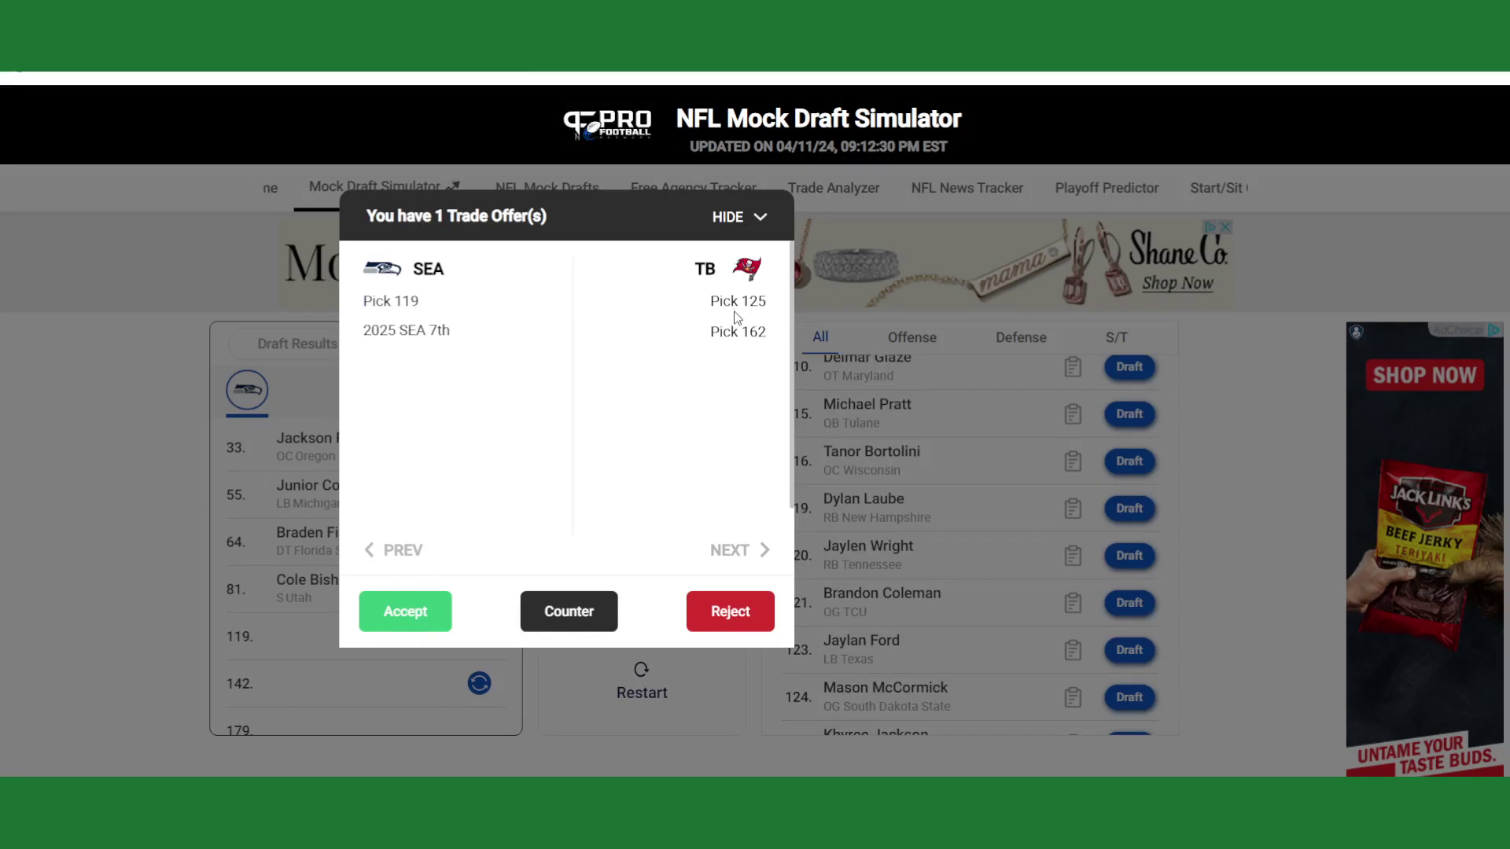
Accept Tampa Bay's trade offer of picks 125 and 162 for pick 119 and the 2025 Seattle 7th-round pick
{"action": "left_click", "coordinate": [733, 219]}
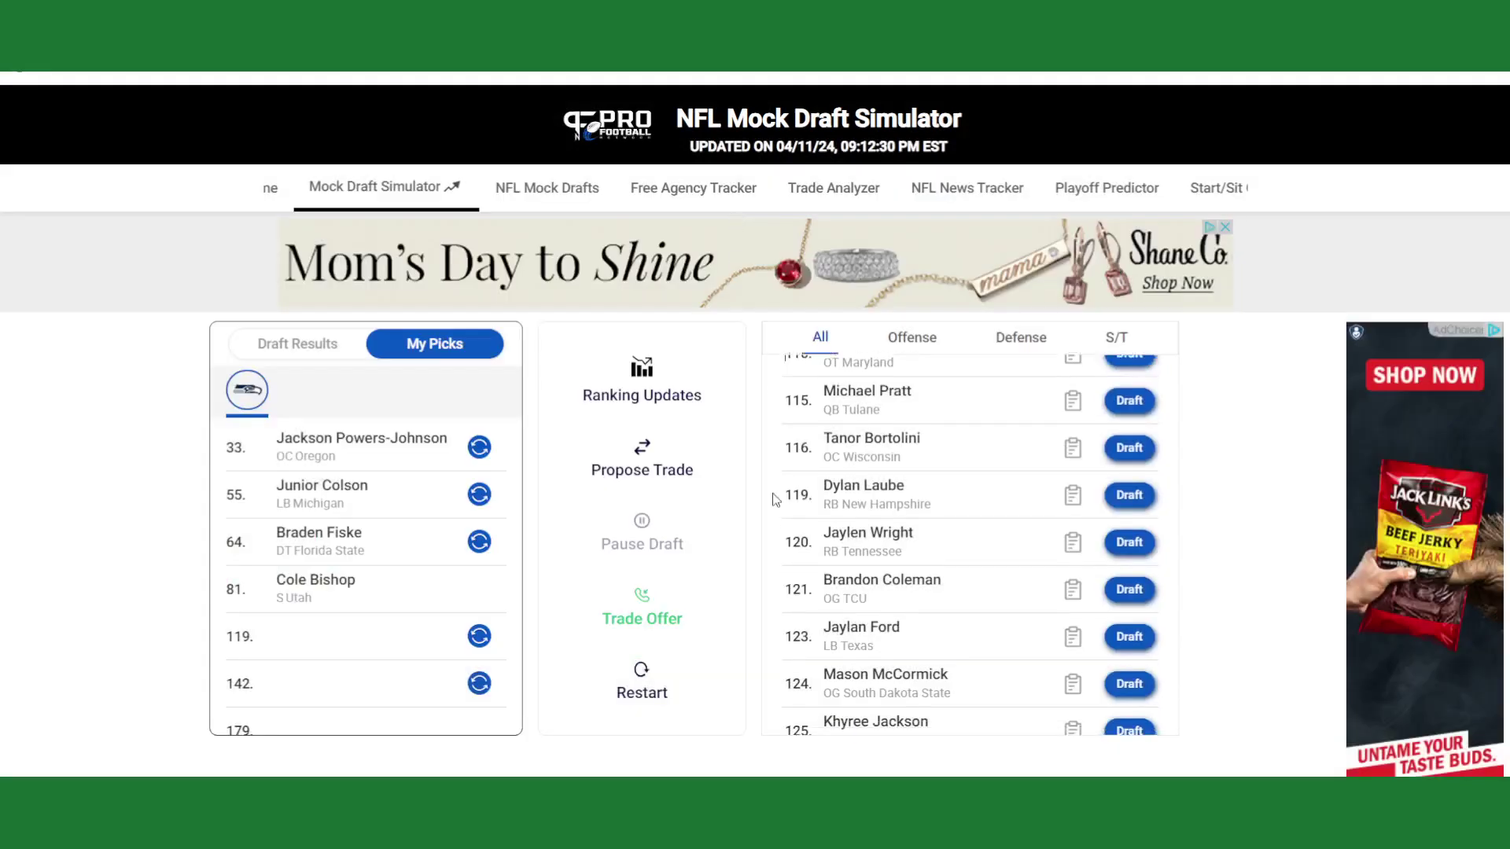
{"action": "left_click", "coordinate": [639, 619]}
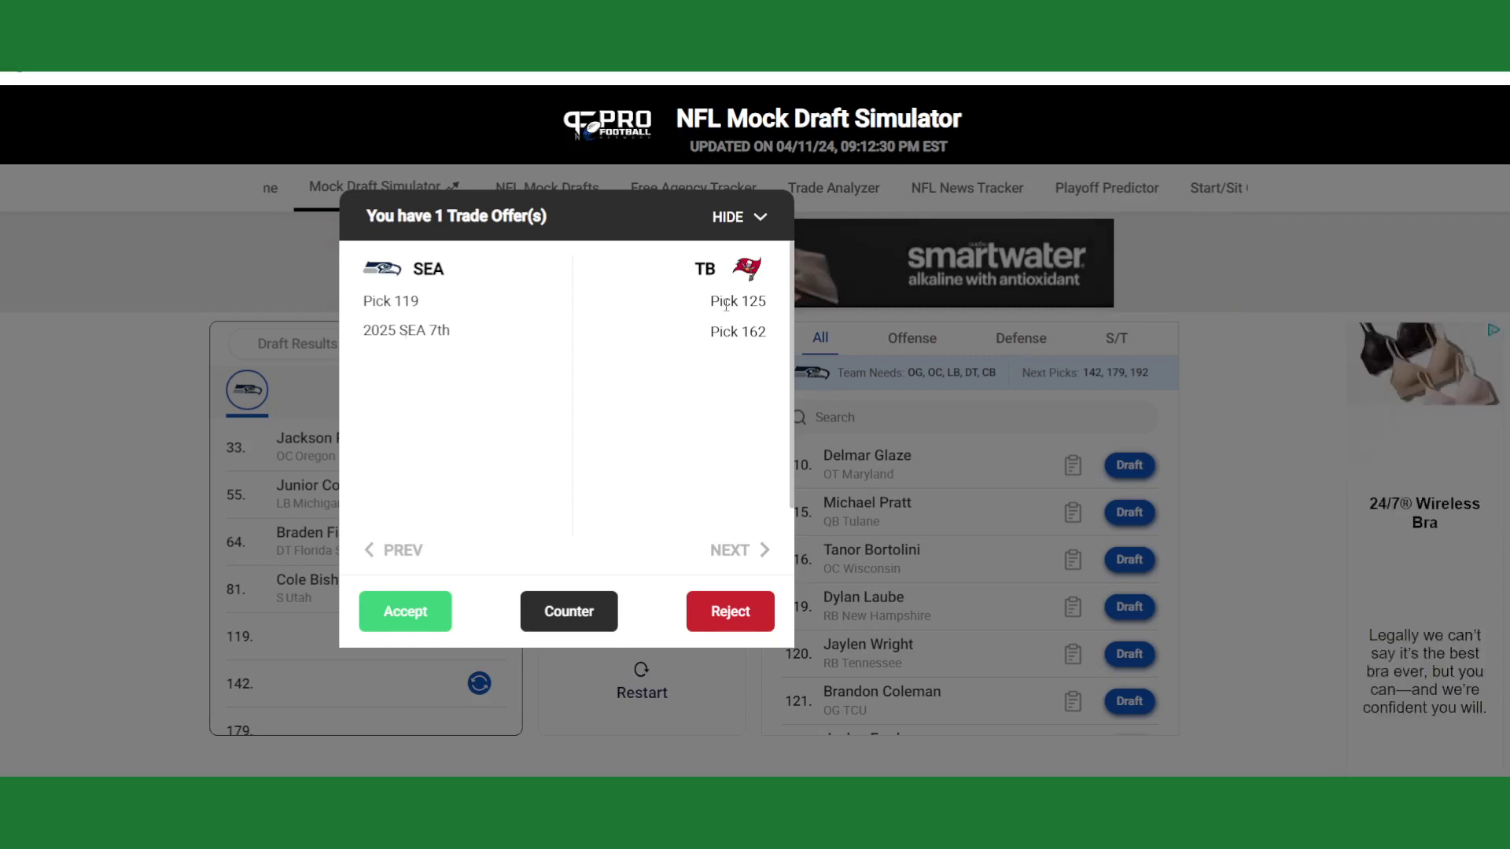
{"action": "left_click", "coordinate": [441, 607]}
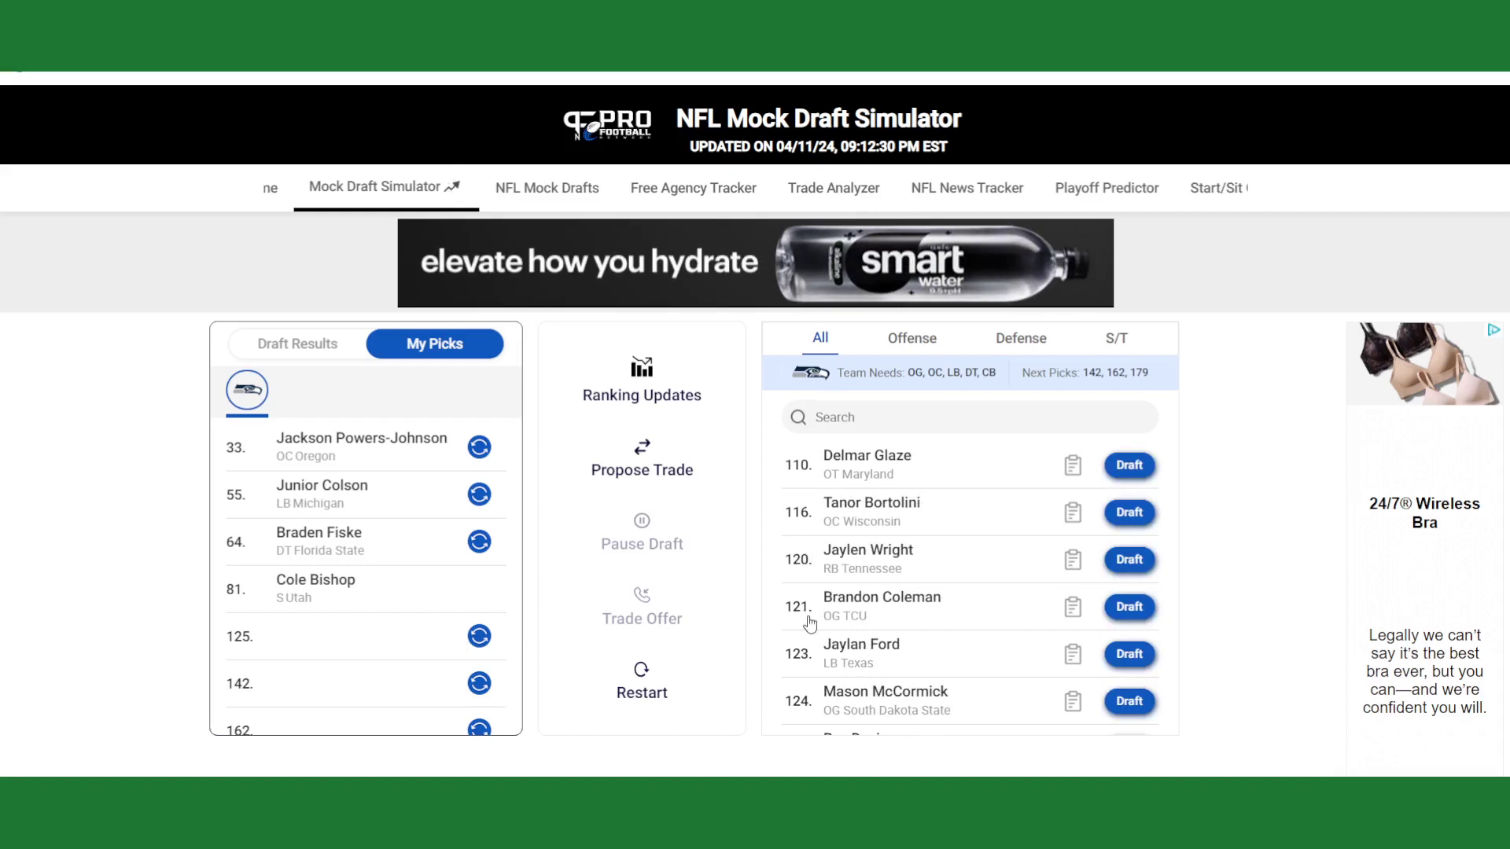
Find Michigan guard Zak Zinter among the available prospects and draft him with pick 125
{"action": "scroll", "coordinate": [776, 500], "scroll_direction": "down", "scroll_amount": 3}
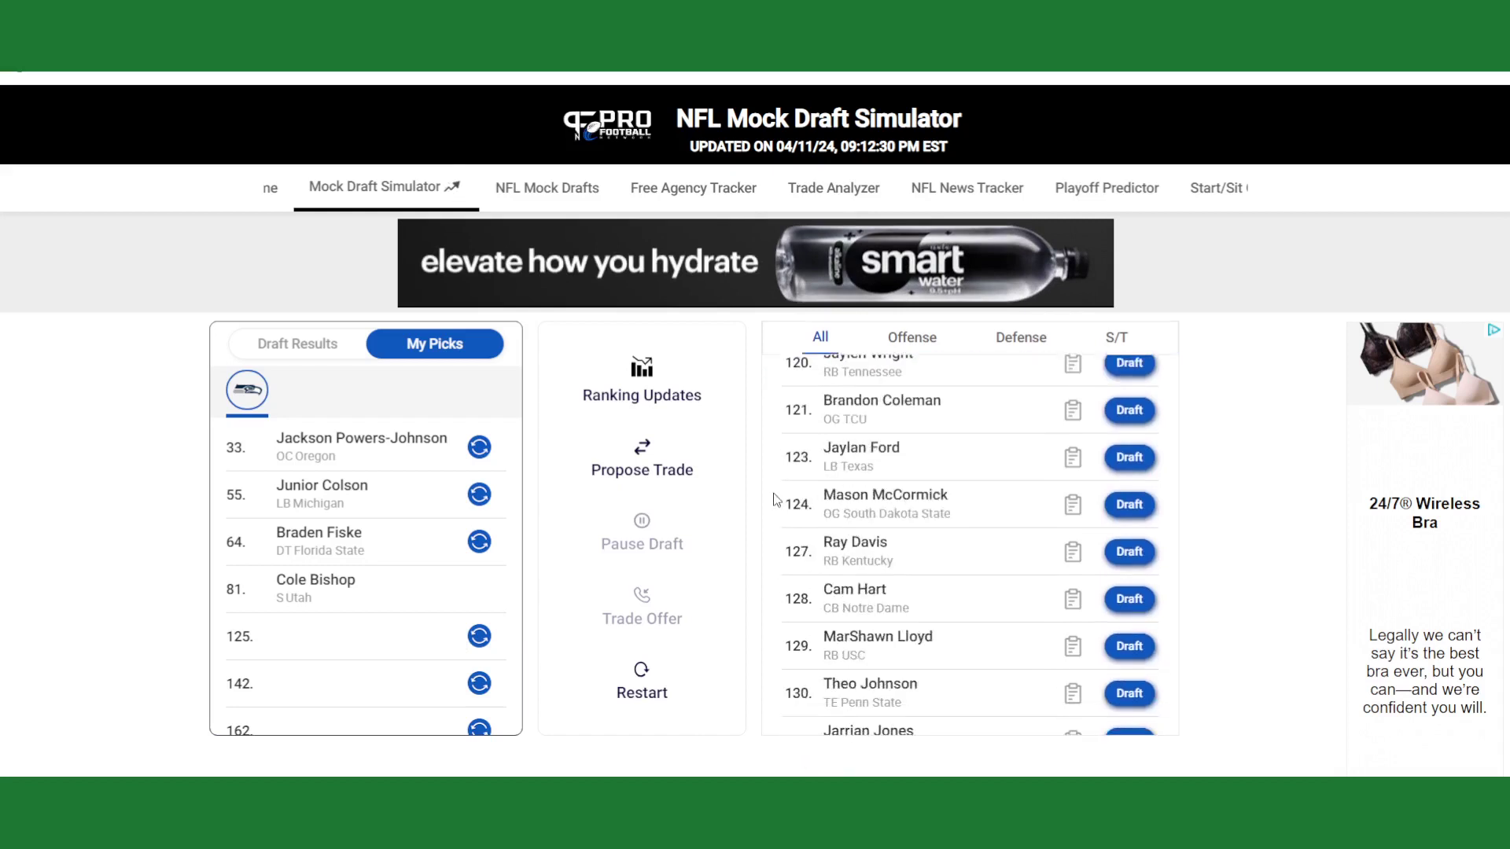
{"action": "scroll", "coordinate": [775, 499], "scroll_direction": "down", "scroll_amount": 2}
{"action": "scroll", "coordinate": [776, 500], "scroll_direction": "down", "scroll_amount": 5}
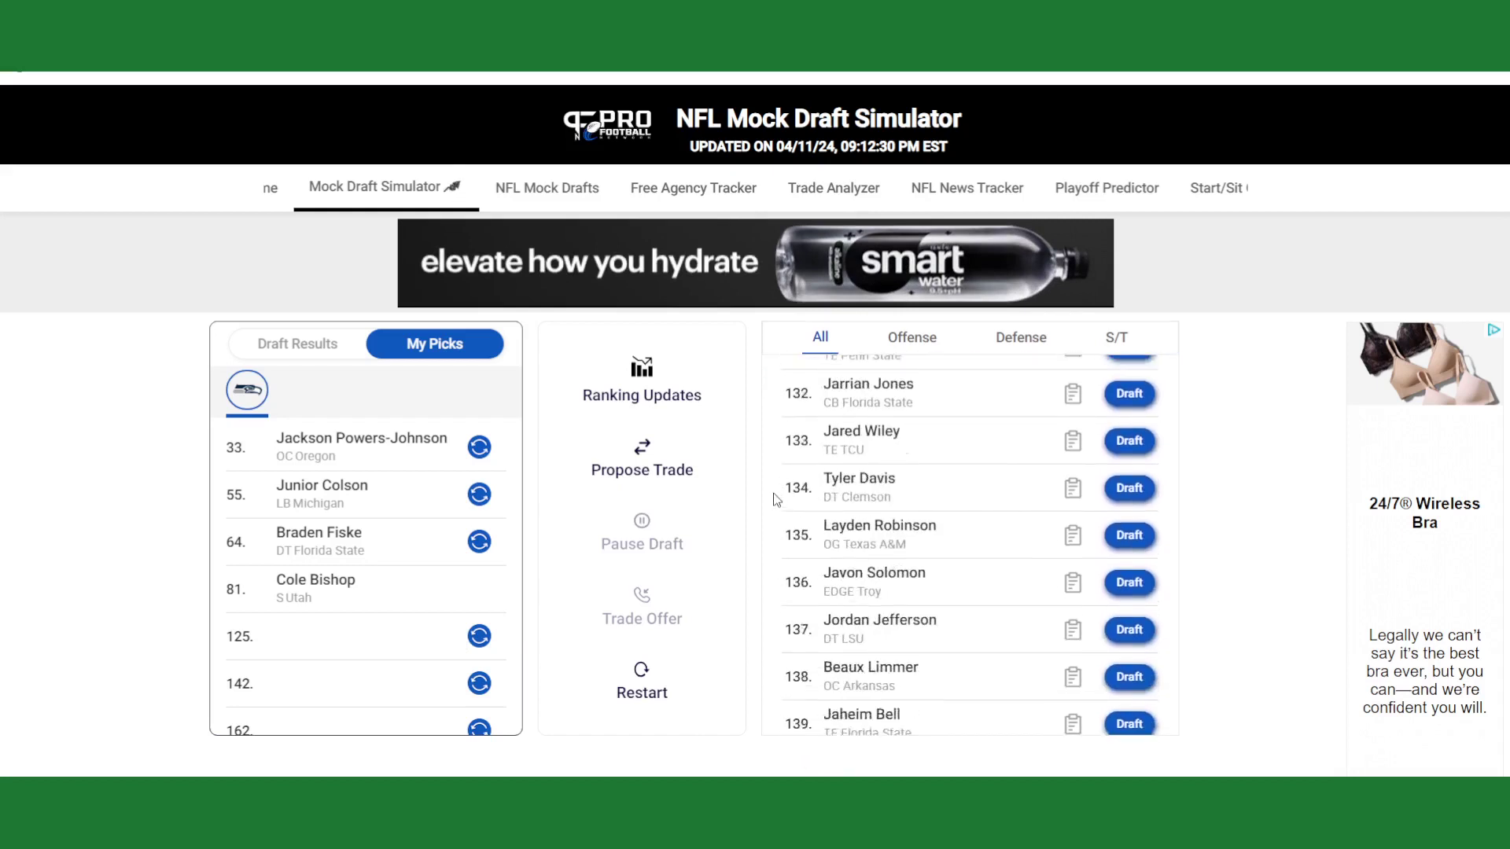
{"action": "scroll", "coordinate": [776, 500], "scroll_direction": "down", "scroll_amount": 3}
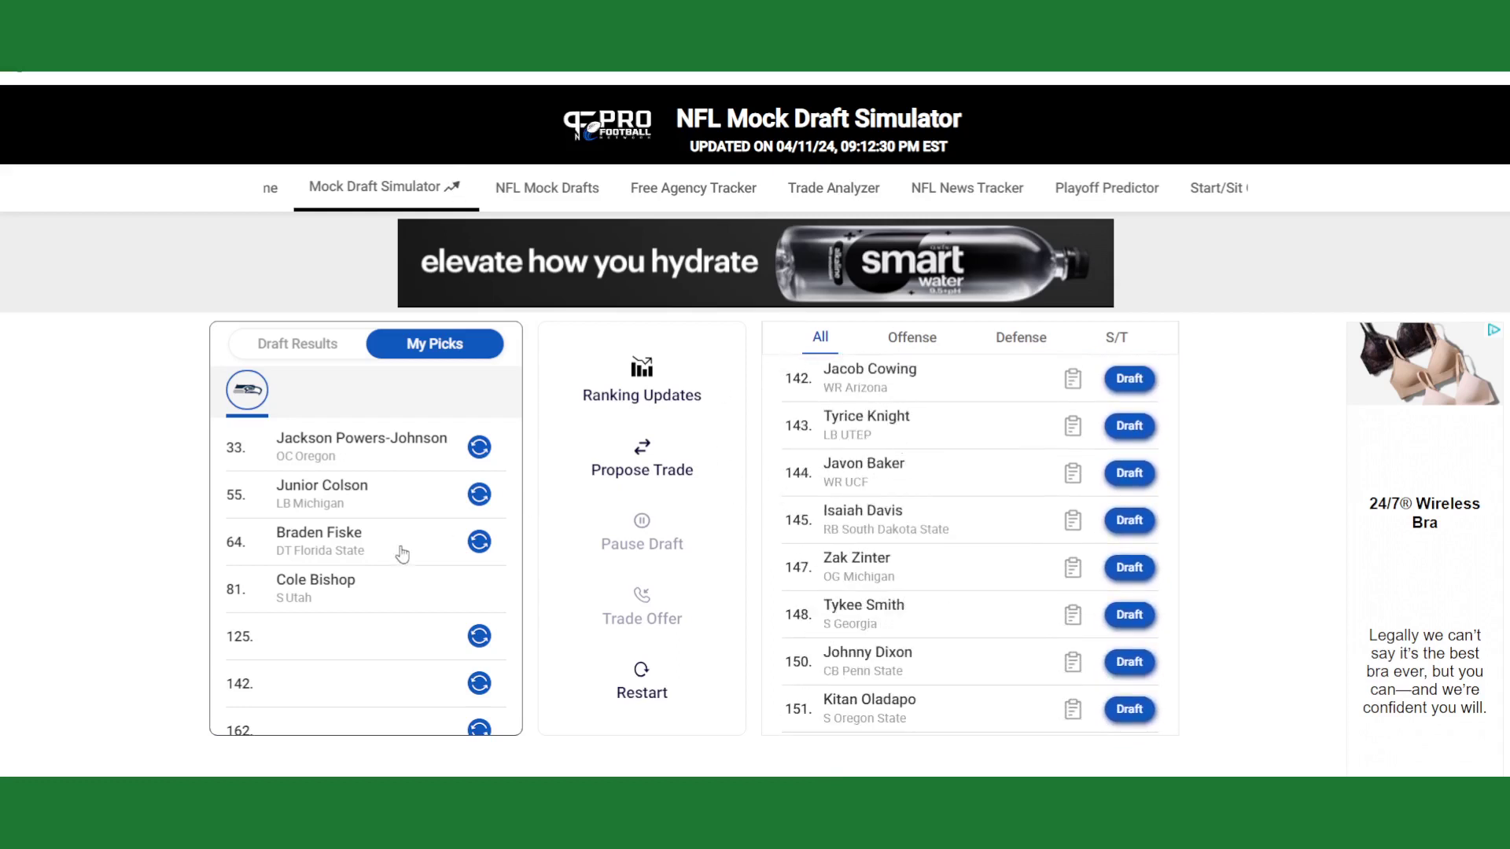
{"action": "left_click", "coordinate": [1129, 568]}
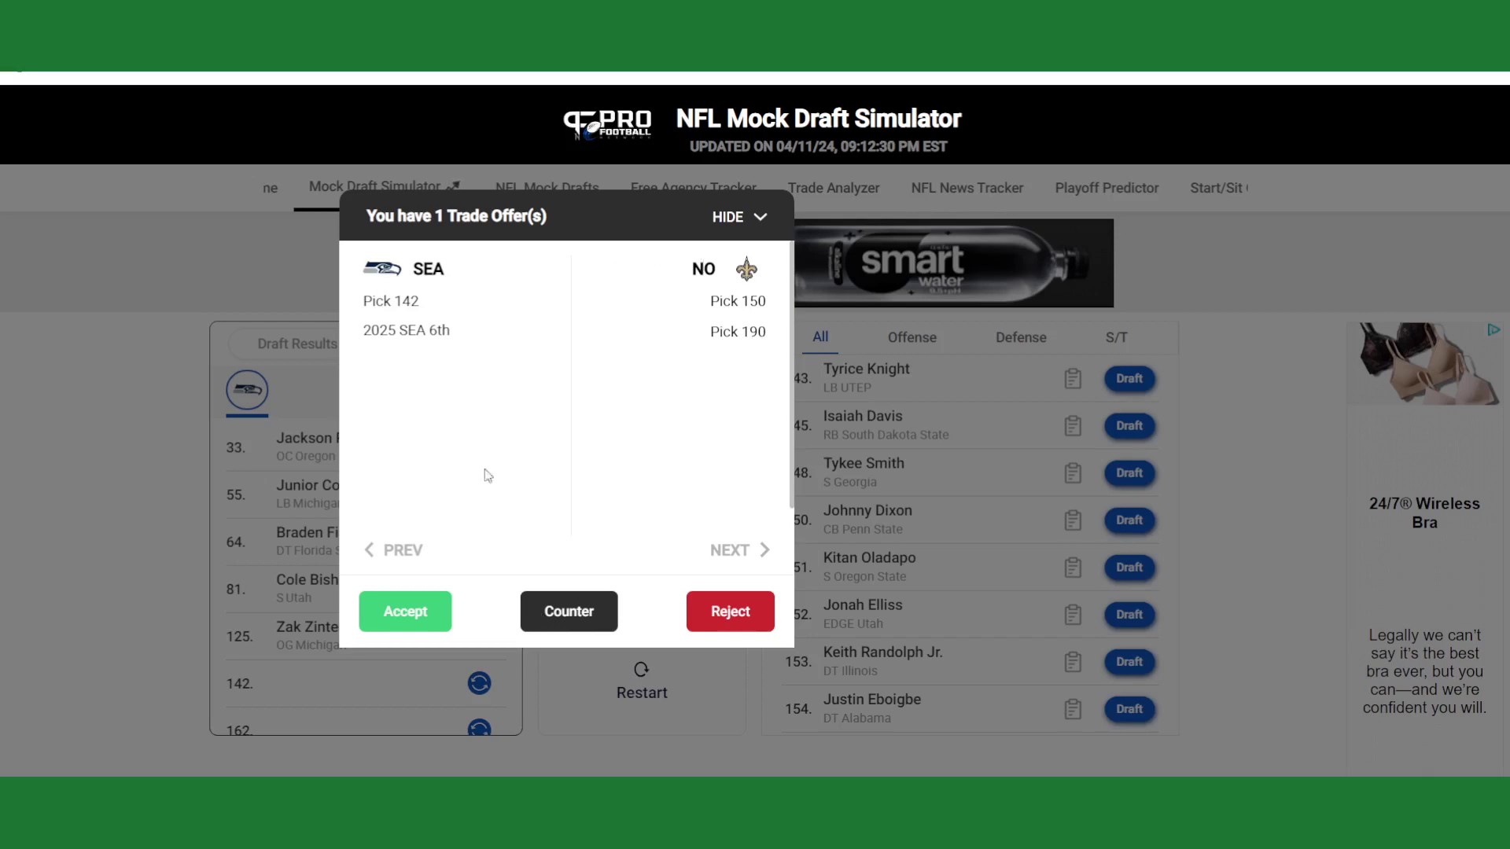
Hide New Orleans' trade offer, compare the available prospects, and draft UTEP linebacker Tyrice Knight with pick 142
{"action": "left_click", "coordinate": [749, 217]}
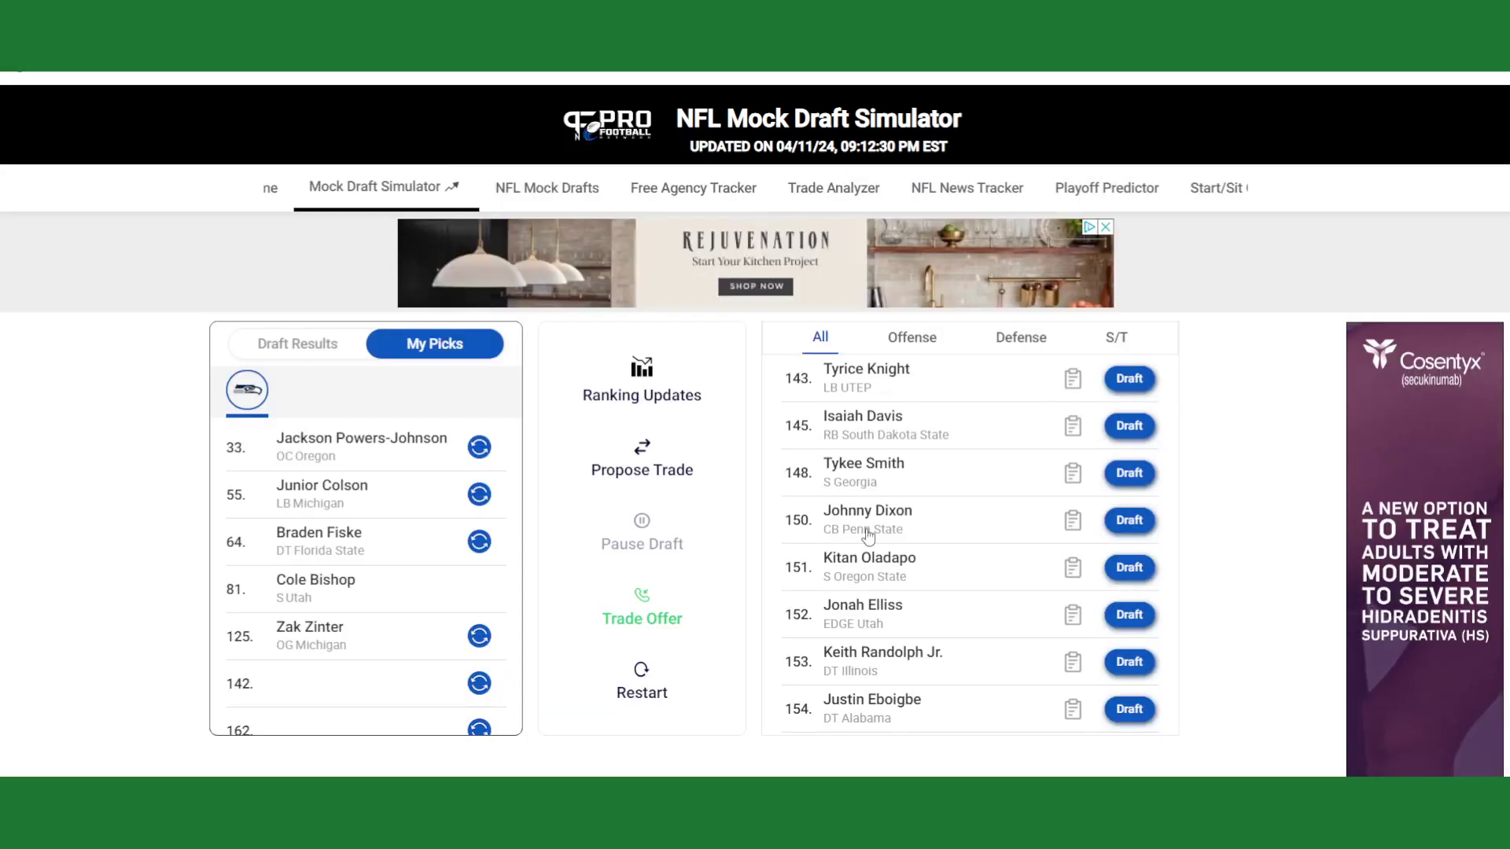
{"action": "scroll", "coordinate": [873, 527], "scroll_direction": "up", "scroll_amount": 2}
{"action": "scroll", "coordinate": [869, 537], "scroll_direction": "up", "scroll_amount": 6}
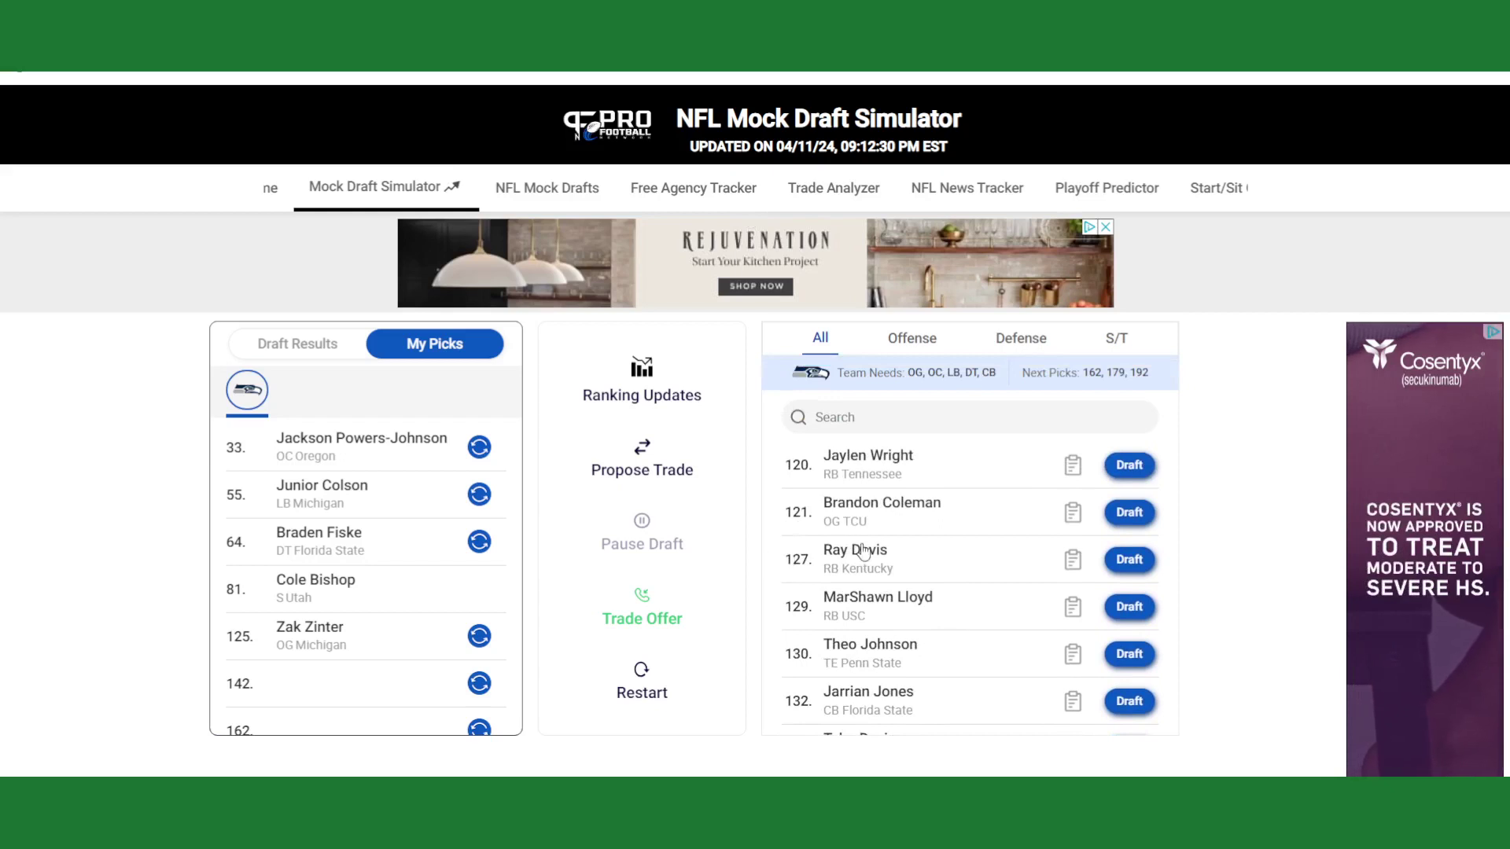
{"action": "scroll", "coordinate": [828, 550], "scroll_direction": "down", "scroll_amount": 2}
{"action": "scroll", "coordinate": [828, 550], "scroll_direction": "down", "scroll_amount": 6}
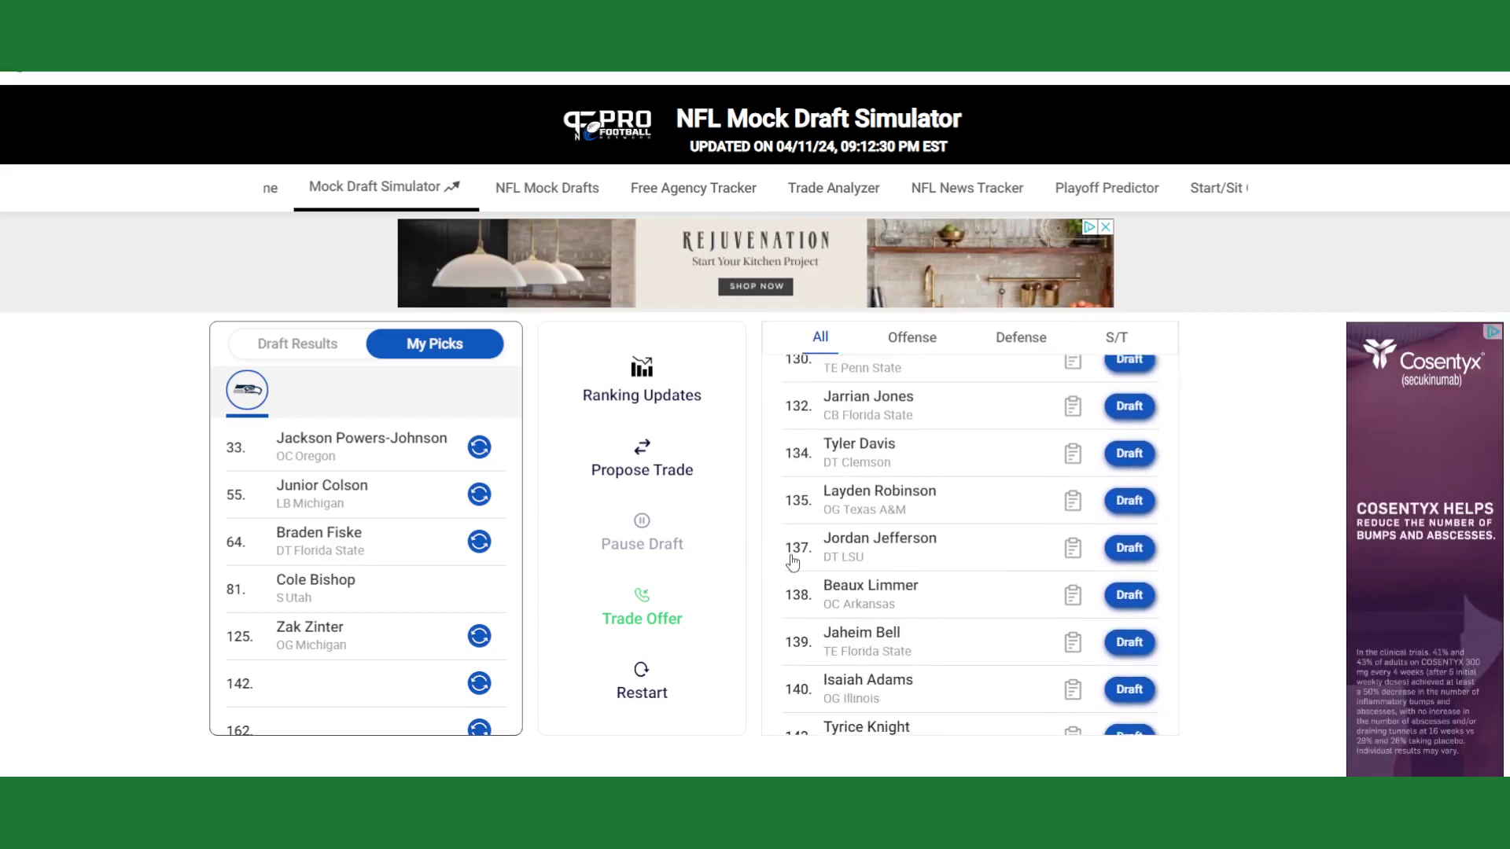
{"action": "scroll", "coordinate": [865, 535], "scroll_direction": "up", "scroll_amount": 6}
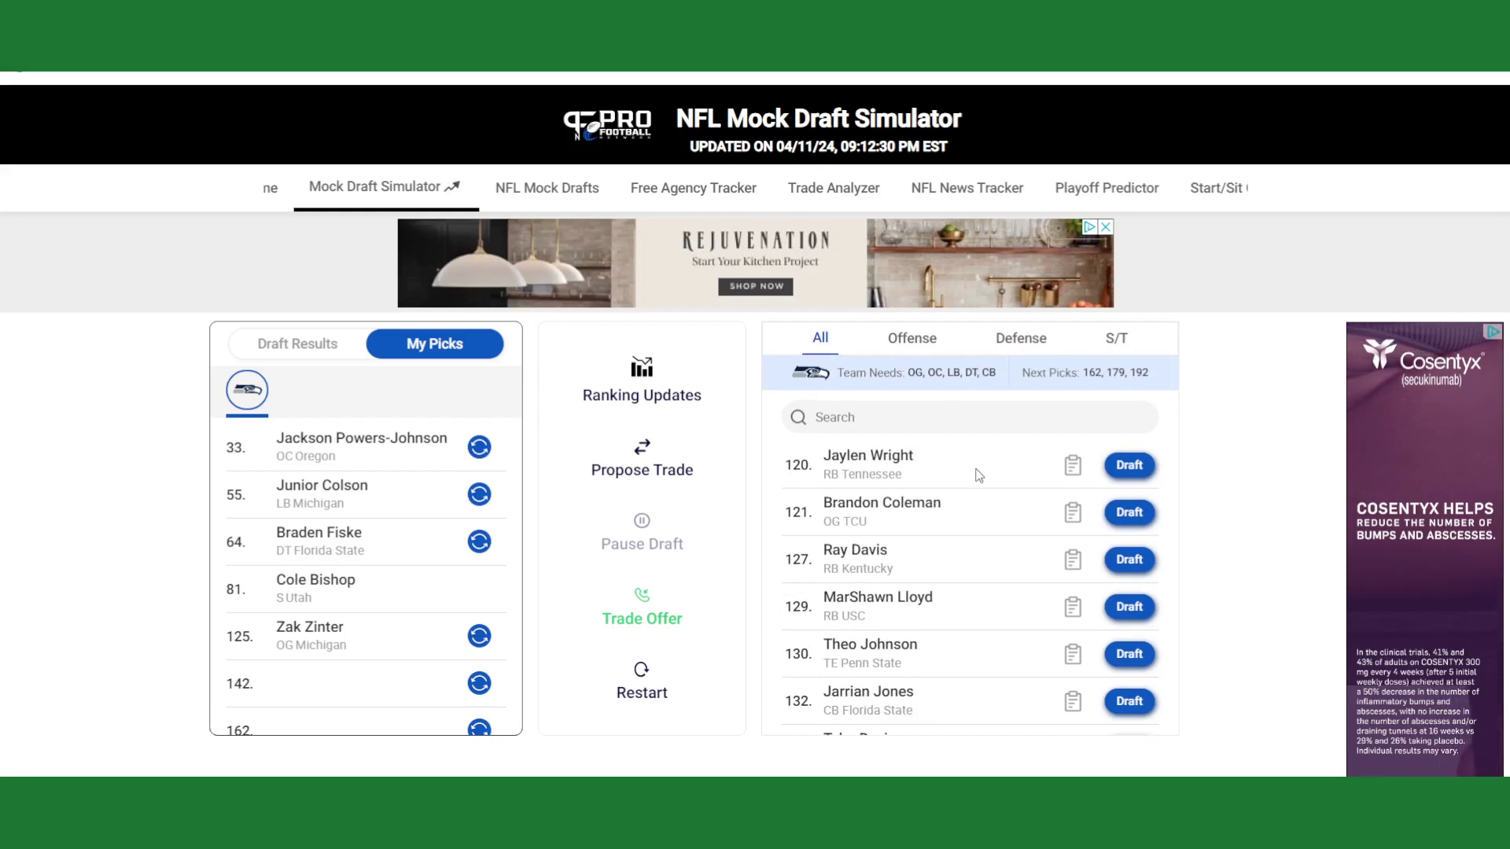
{"action": "scroll", "coordinate": [978, 475], "scroll_direction": "down", "scroll_amount": 2}
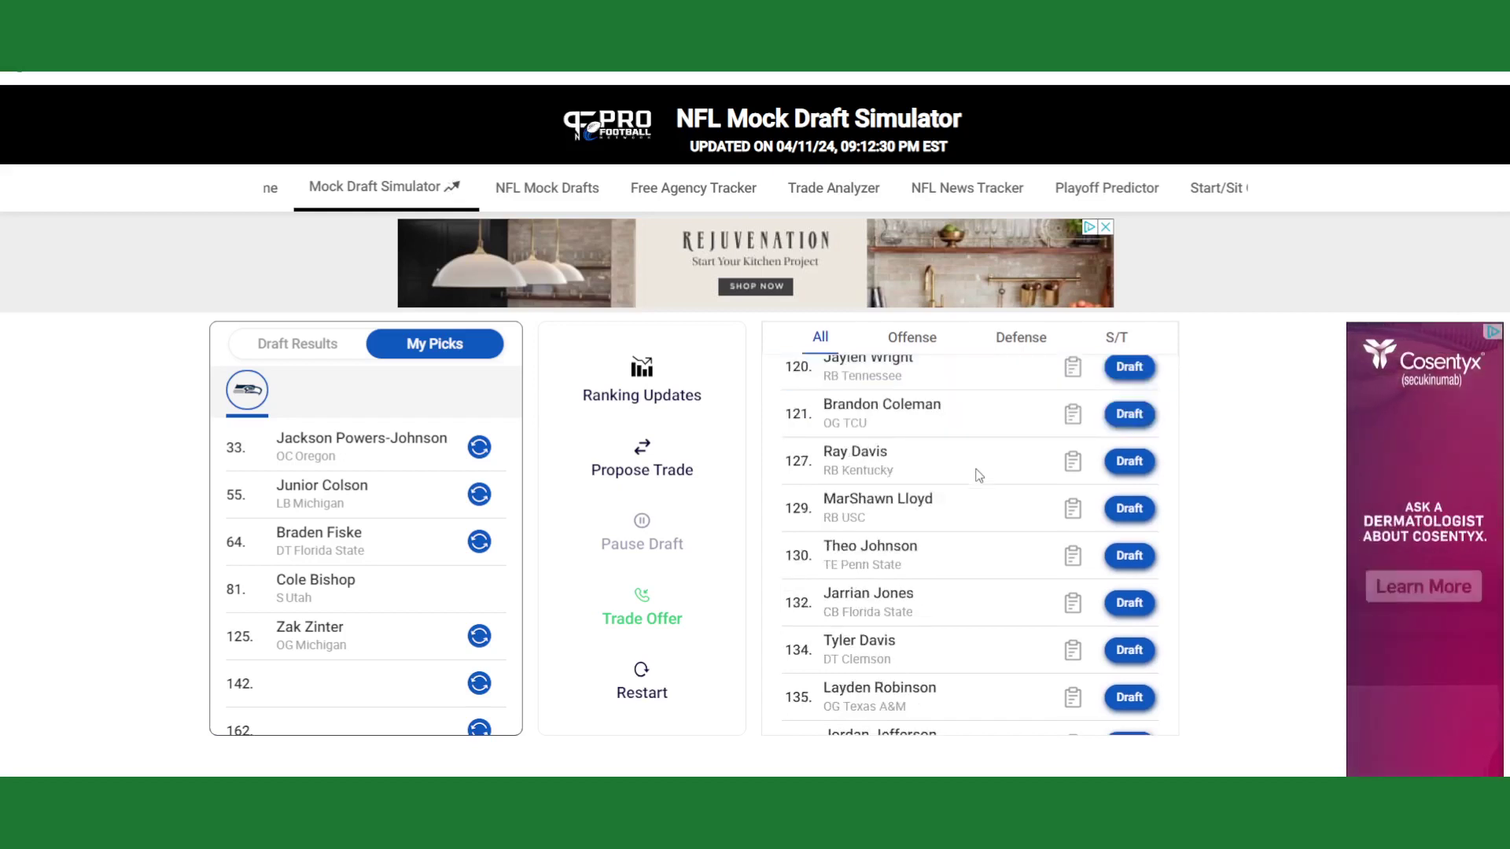
{"action": "scroll", "coordinate": [979, 475], "scroll_direction": "down", "scroll_amount": 1}
{"action": "scroll", "coordinate": [978, 475], "scroll_direction": "down", "scroll_amount": 2}
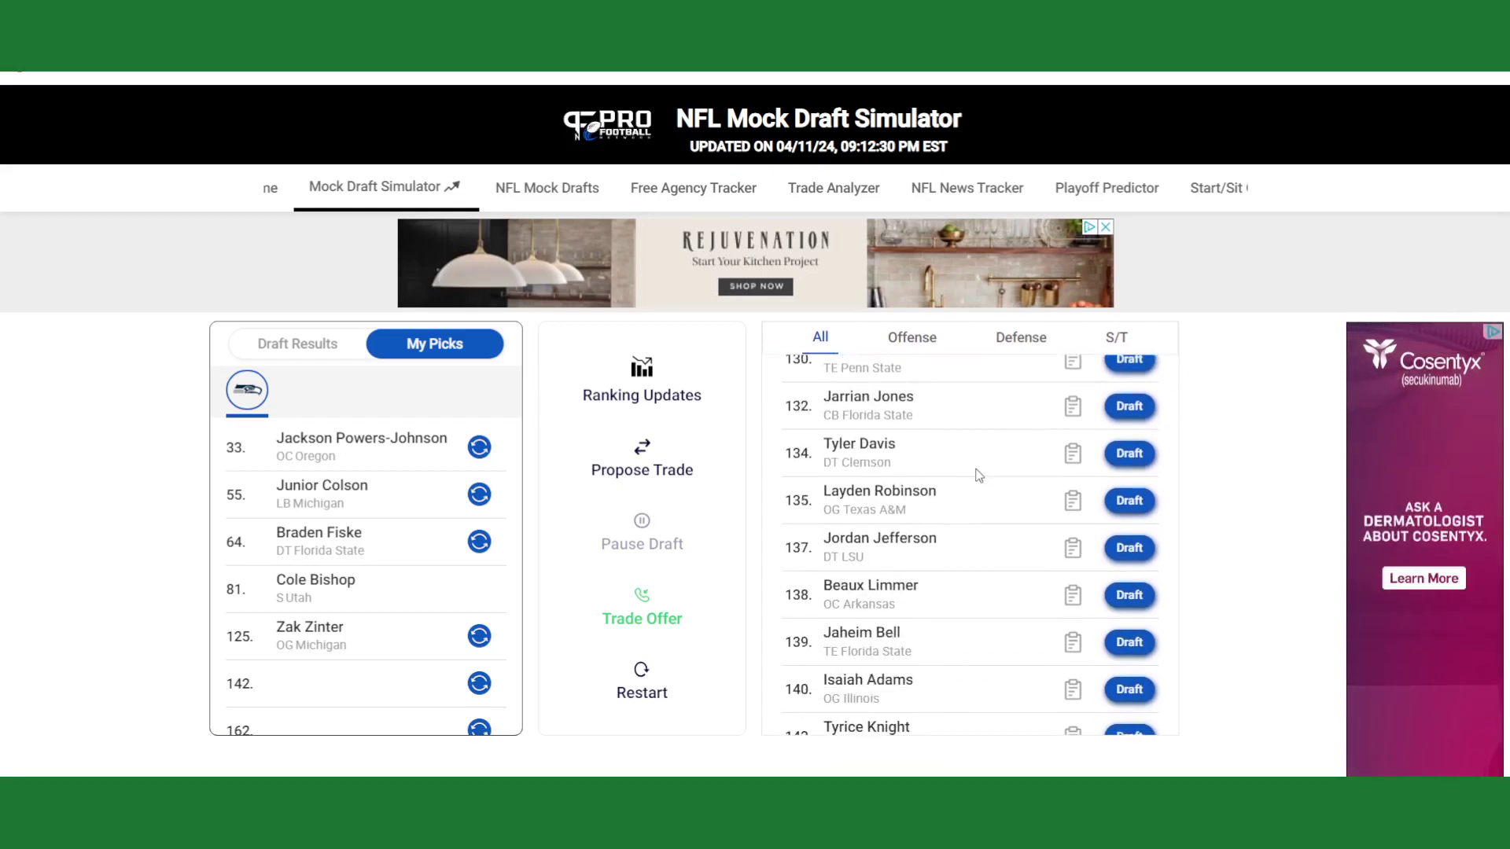
{"action": "scroll", "coordinate": [978, 475], "scroll_direction": "down", "scroll_amount": 2}
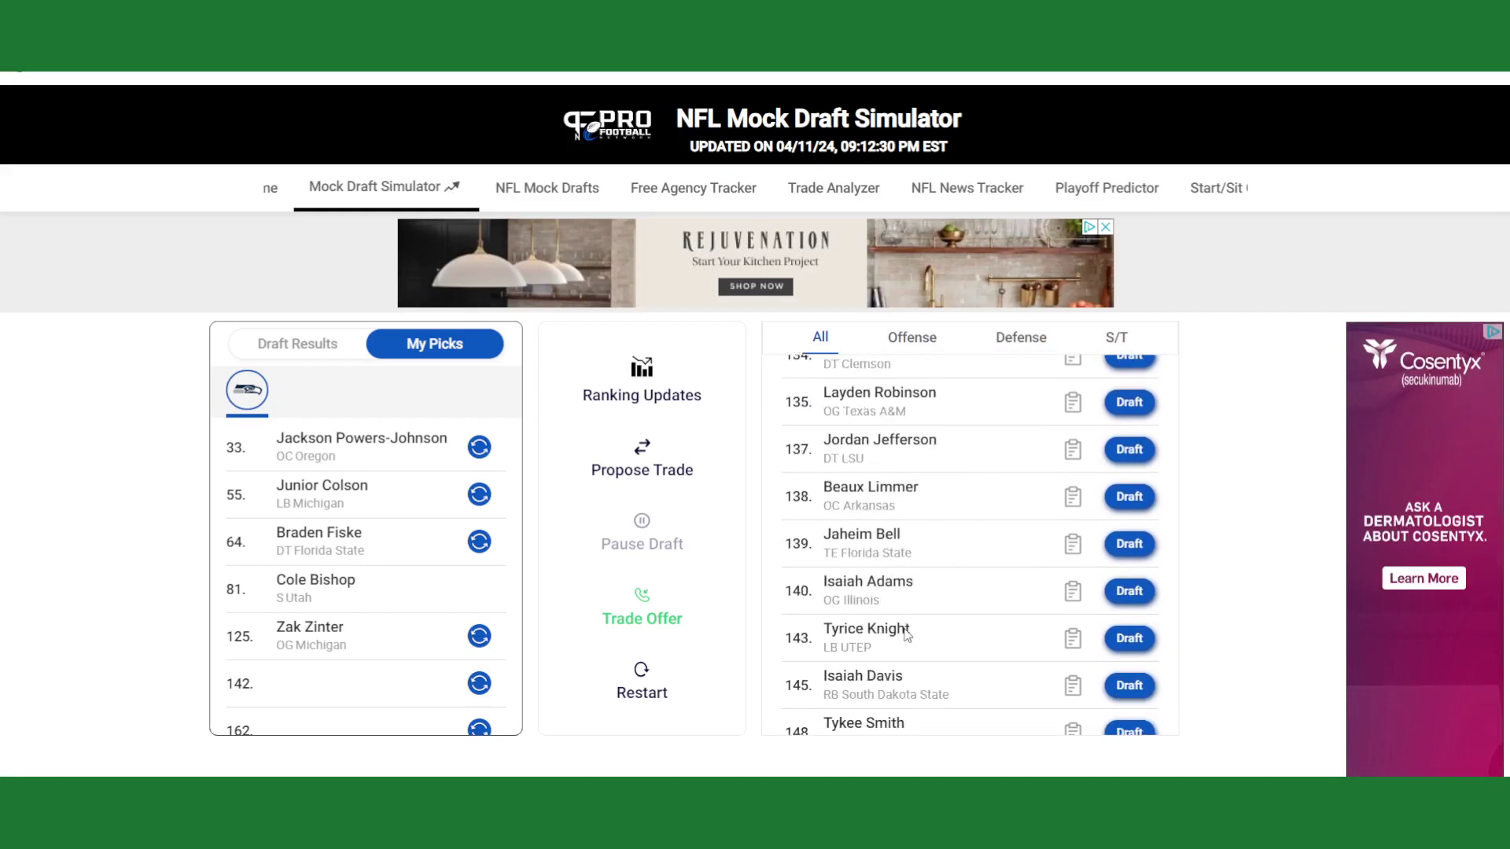
{"action": "scroll", "coordinate": [905, 635], "scroll_direction": "down", "scroll_amount": 2}
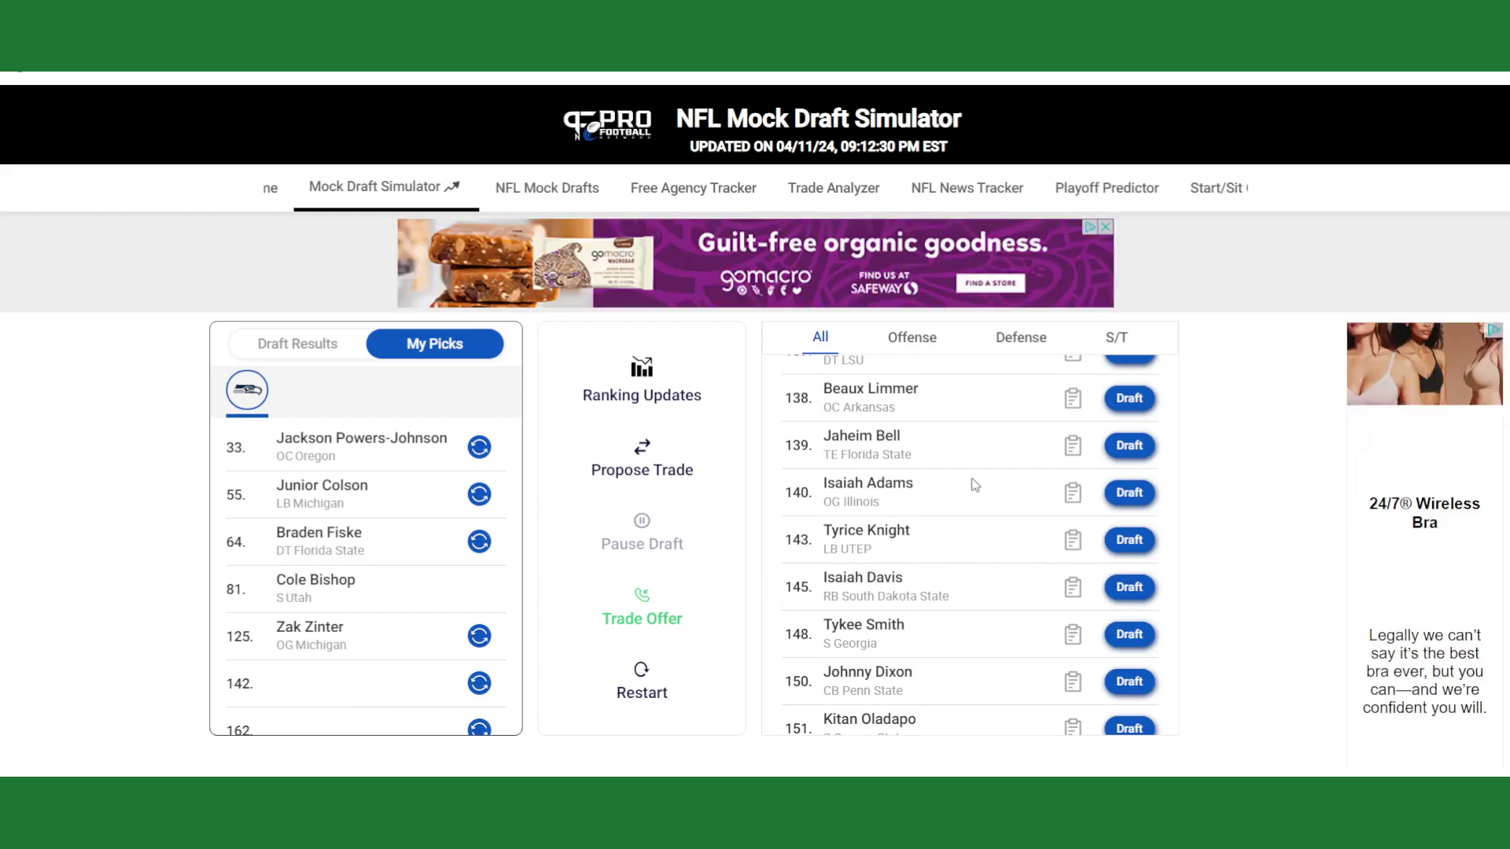
{"action": "left_click", "coordinate": [1129, 541]}
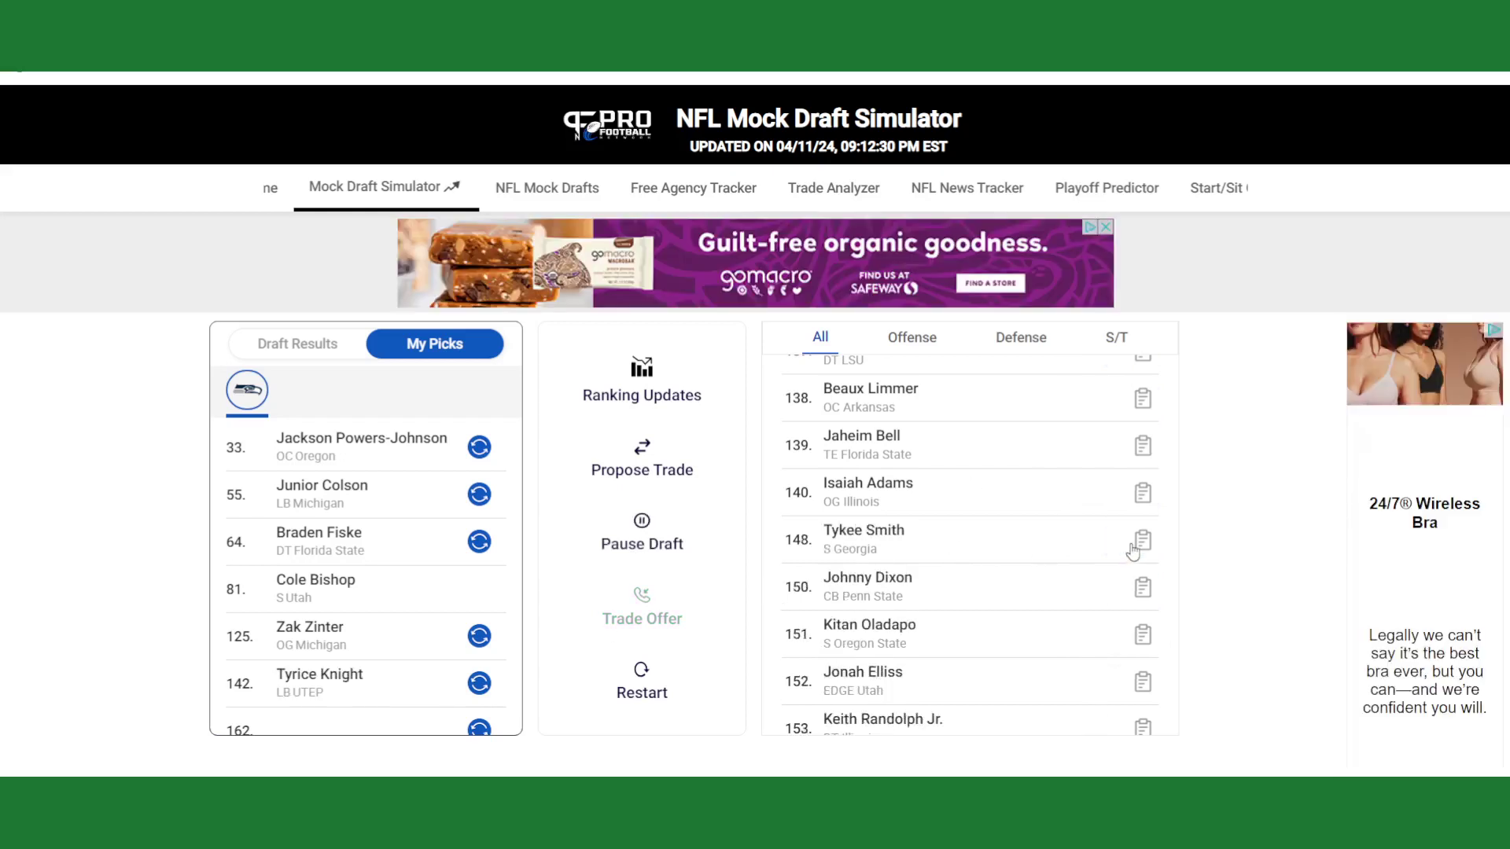
Review Seattle's selections so far and remaining picks alongside the top-ranked available prospects for pick 162
{"action": "scroll", "coordinate": [409, 580], "scroll_direction": "down", "scroll_amount": 1}
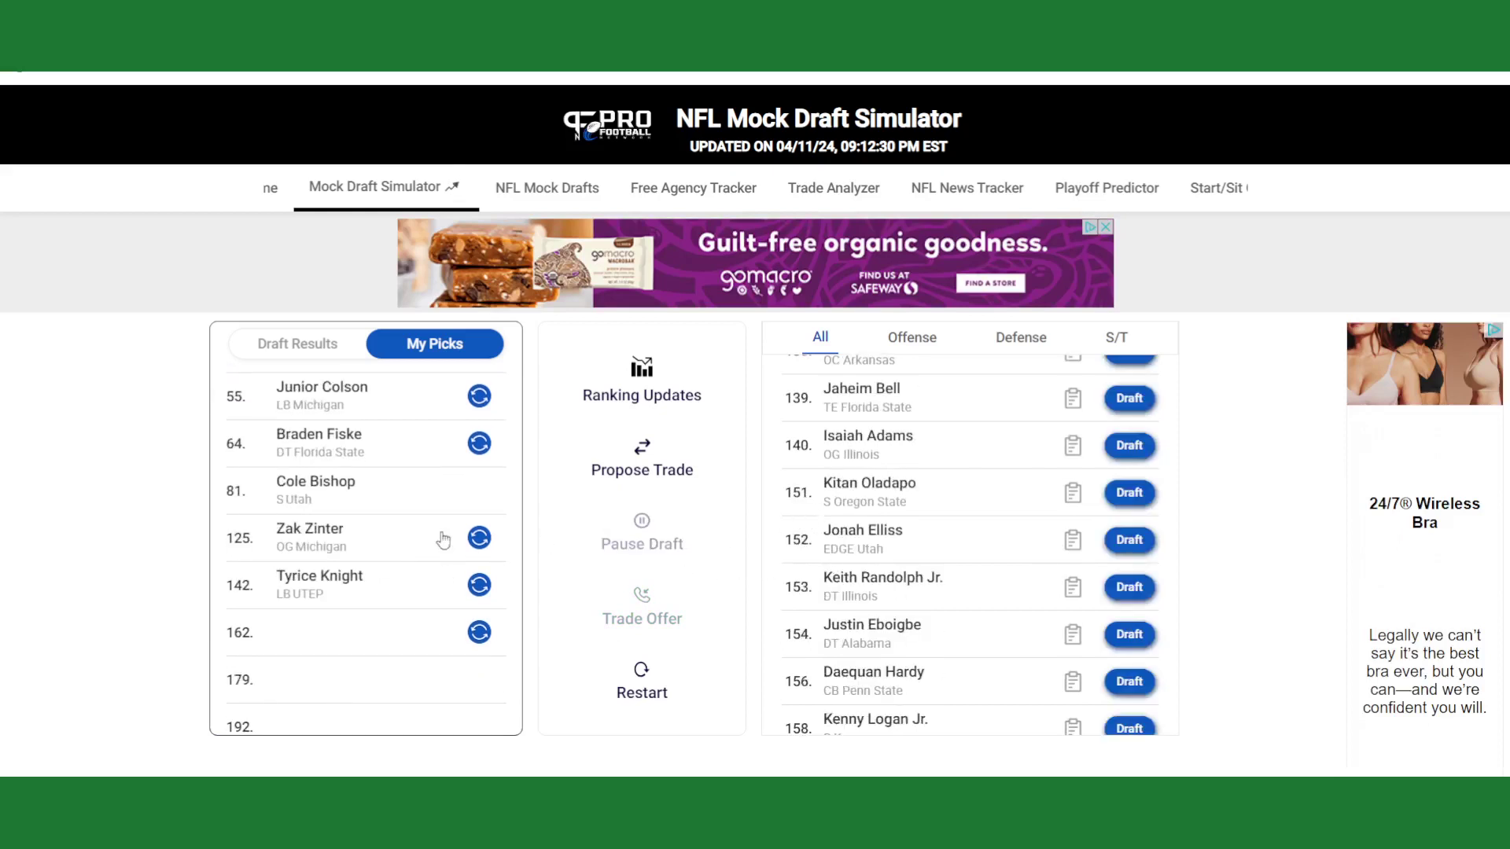
{"action": "scroll", "coordinate": [427, 539], "scroll_direction": "down", "scroll_amount": 1}
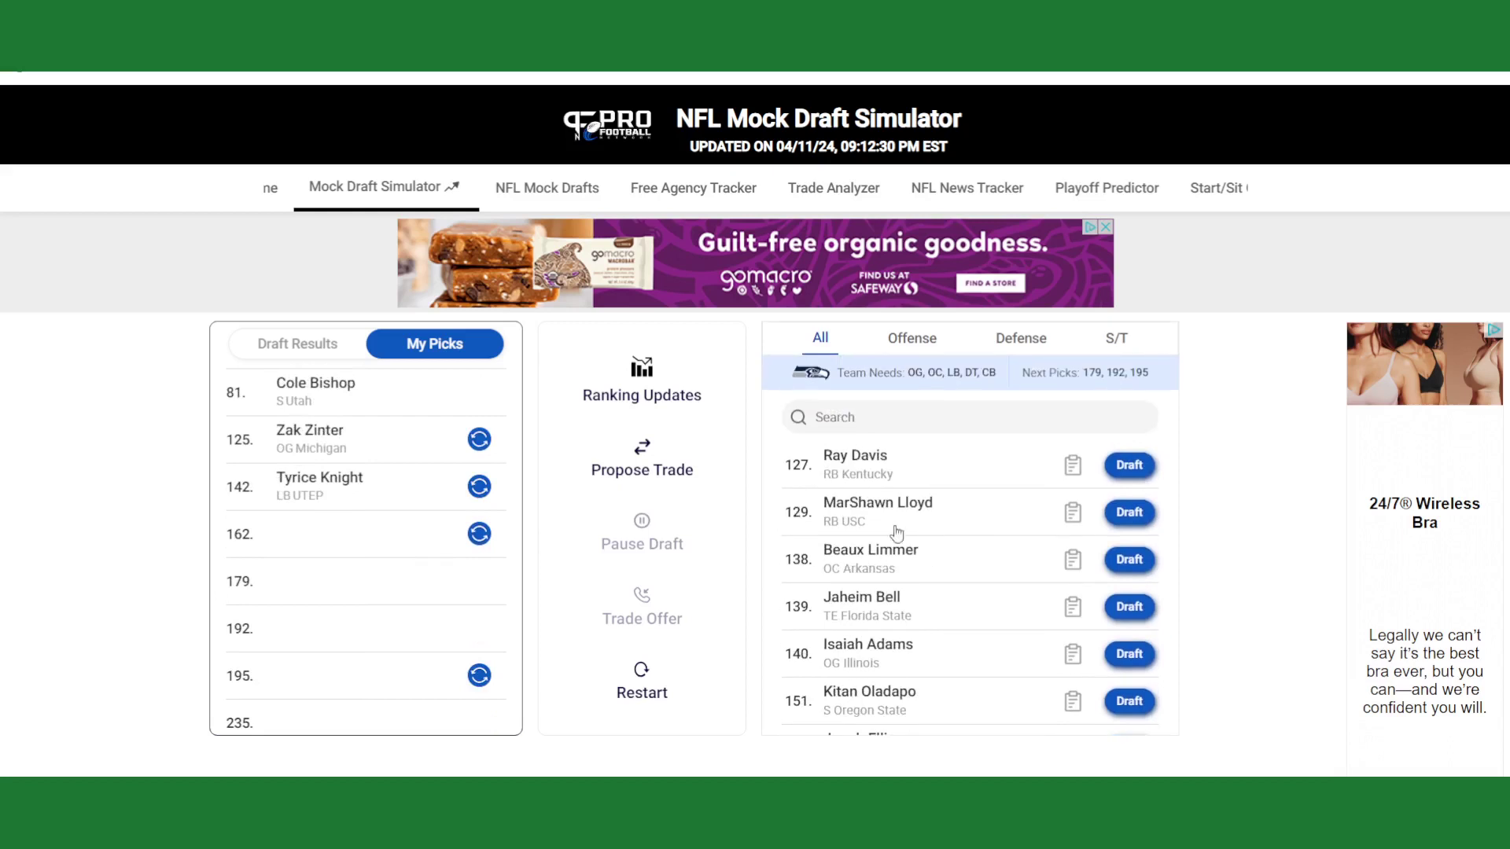
{"action": "scroll", "coordinate": [413, 540], "scroll_direction": "down", "scroll_amount": 1}
{"action": "scroll", "coordinate": [436, 539], "scroll_direction": "up", "scroll_amount": 1}
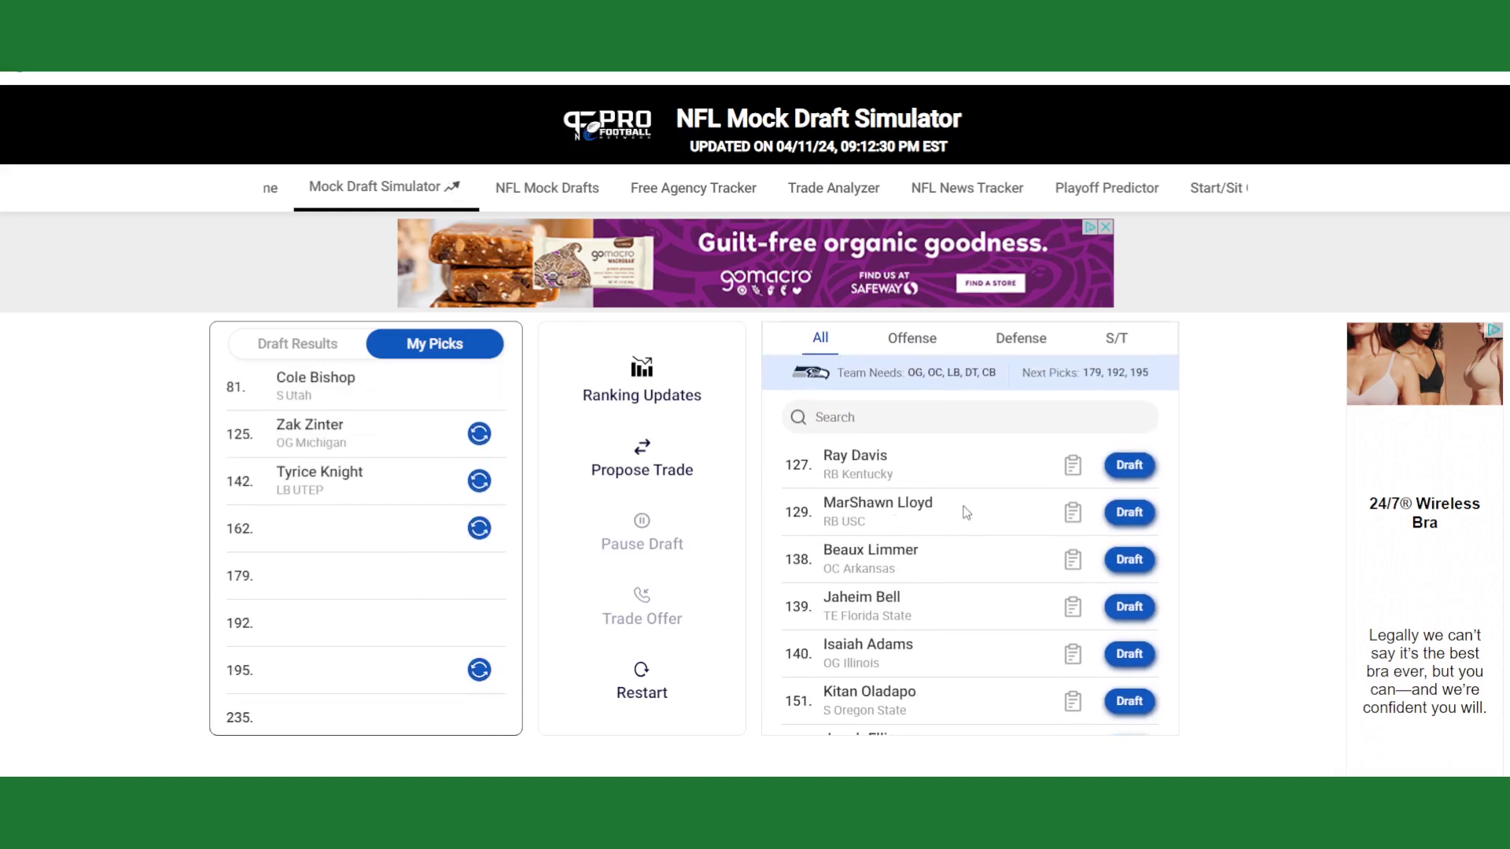
{"action": "scroll", "coordinate": [972, 559], "scroll_direction": "down", "scroll_amount": 1}
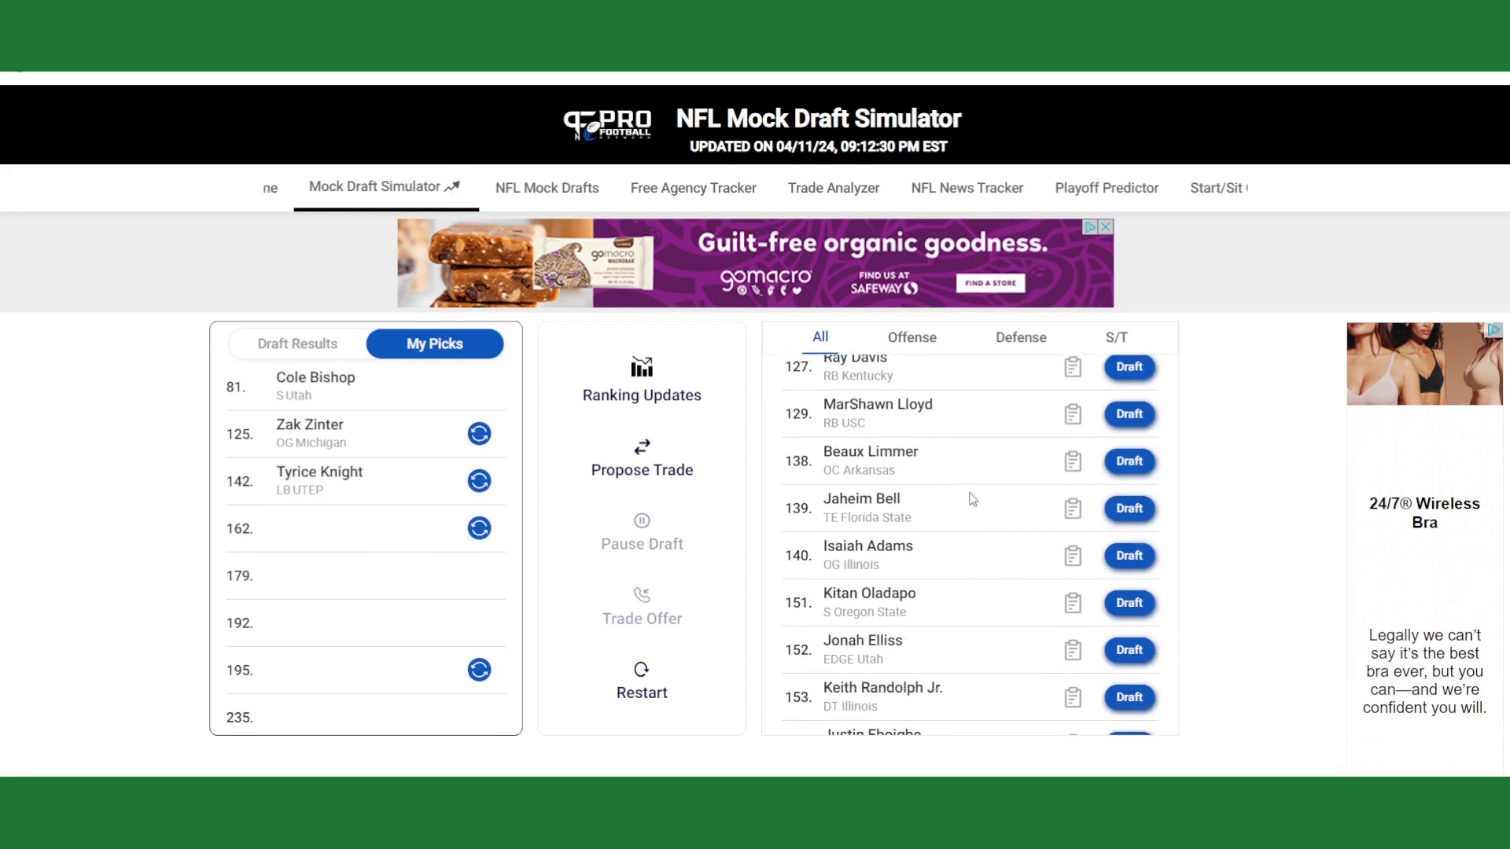
{"action": "scroll", "coordinate": [999, 515], "scroll_direction": "up", "scroll_amount": 1}
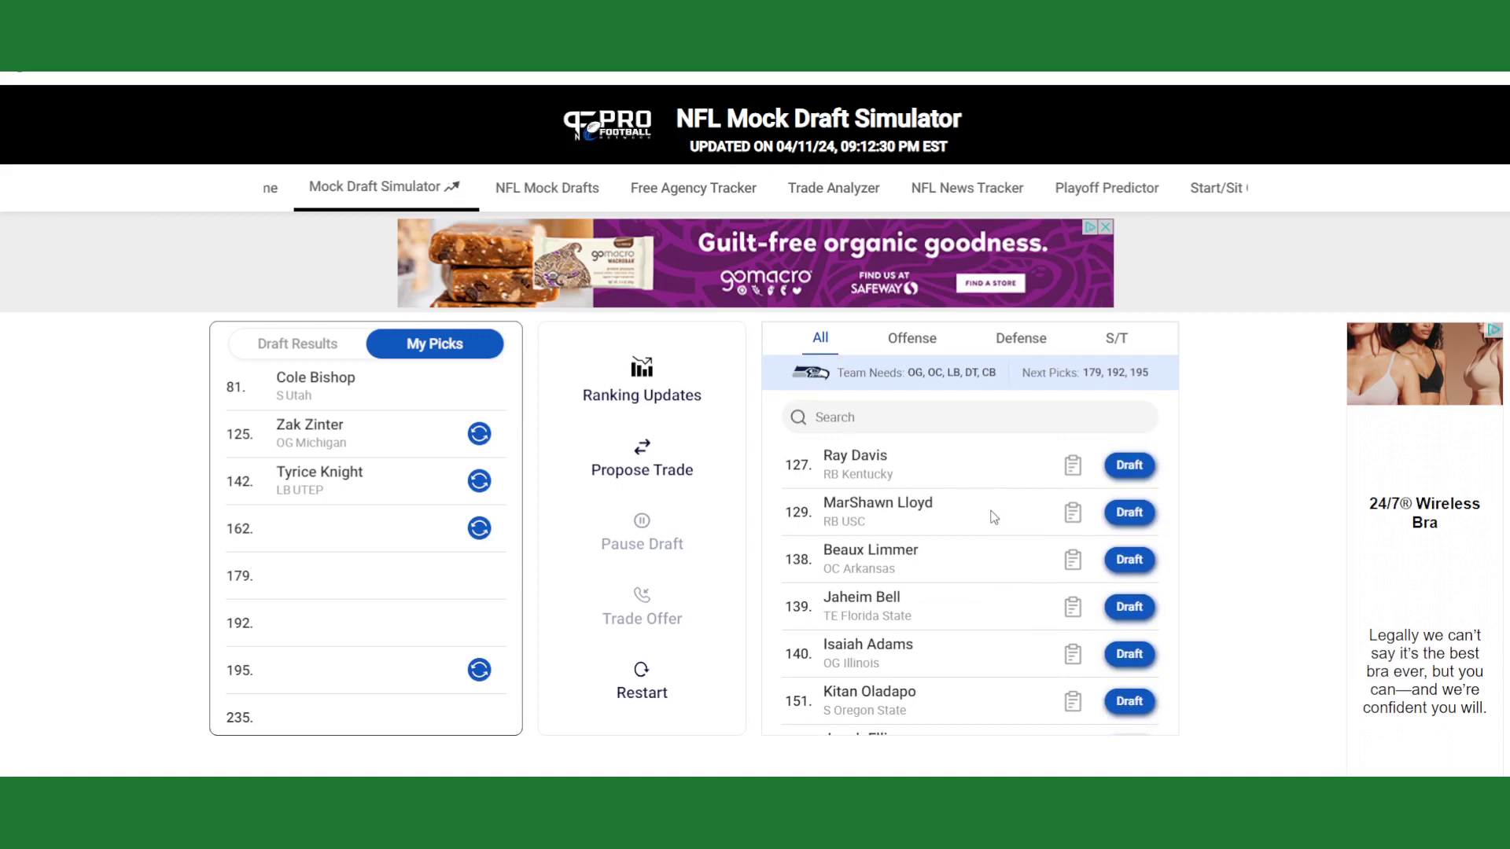
{"action": "scroll", "coordinate": [434, 541], "scroll_direction": "up", "scroll_amount": 5}
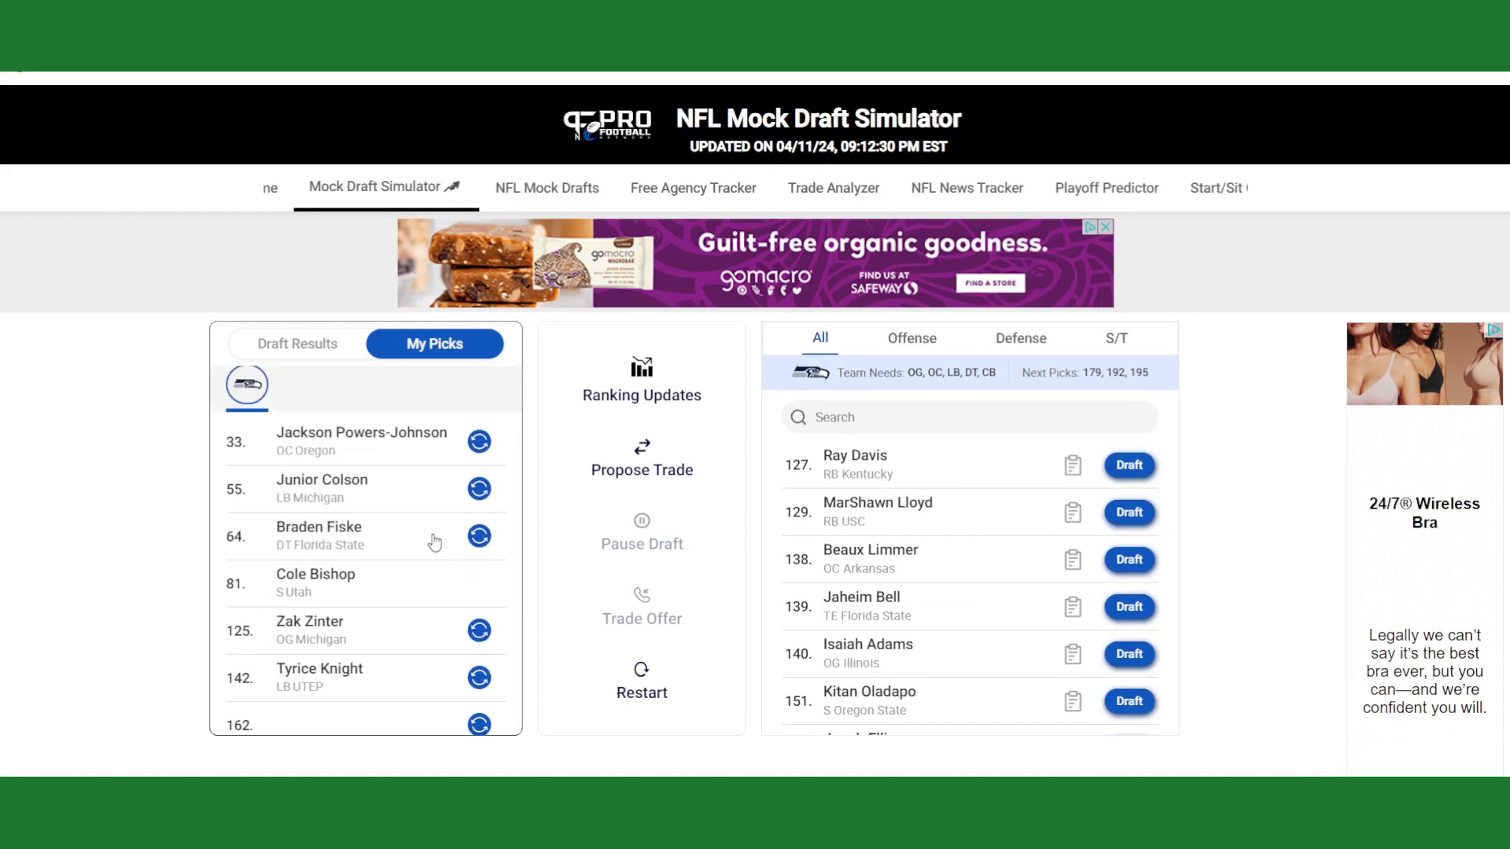
{"action": "scroll", "coordinate": [434, 541], "scroll_direction": "down", "scroll_amount": 2}
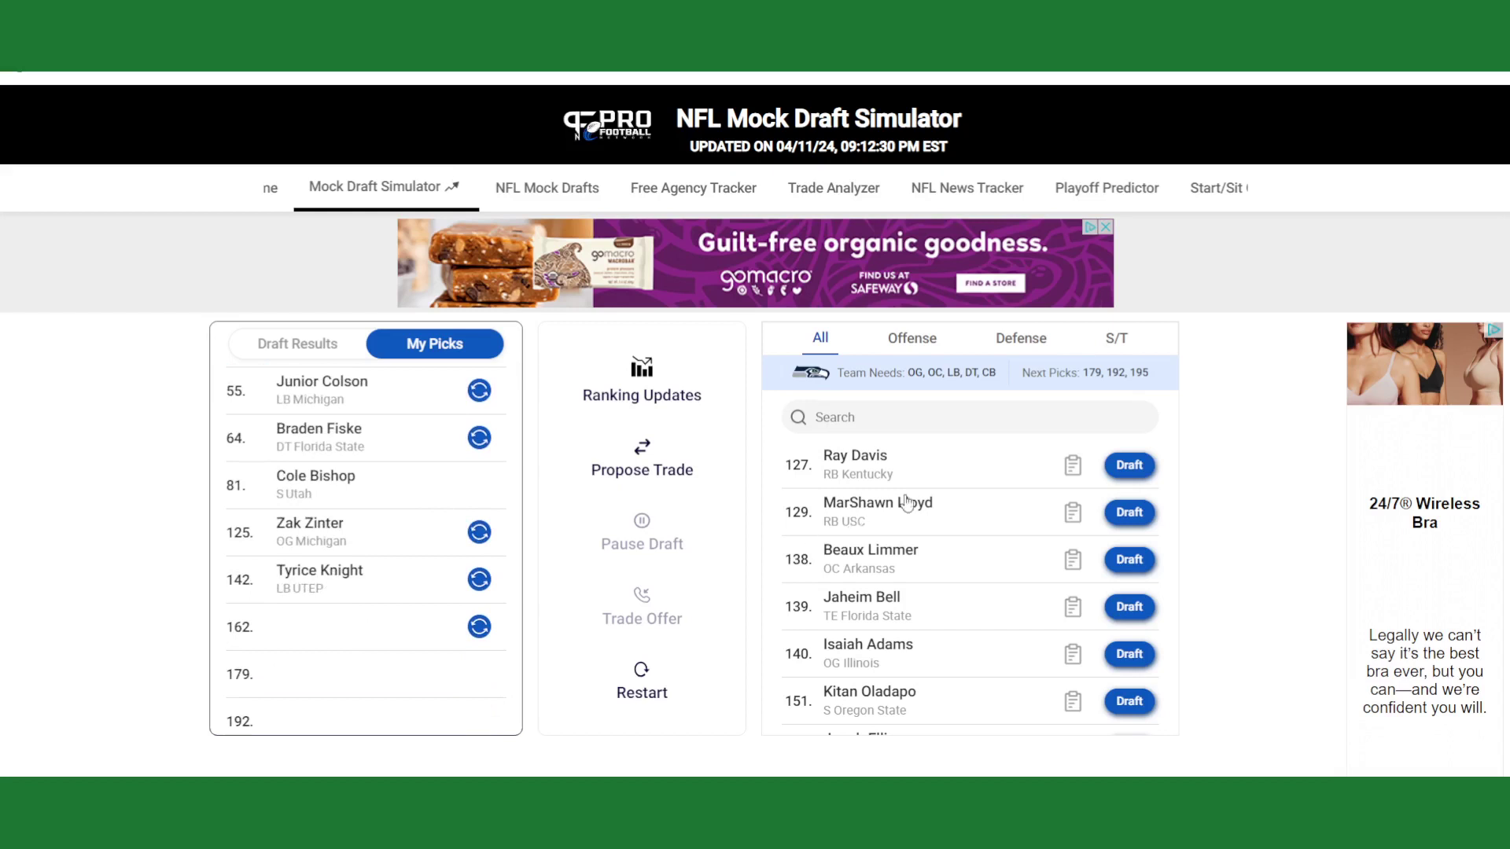
Look through the full list of available prospects, down to those ranked in the high 180s, for pick 162 candidates
{"action": "scroll", "coordinate": [956, 499], "scroll_direction": "down", "scroll_amount": 2}
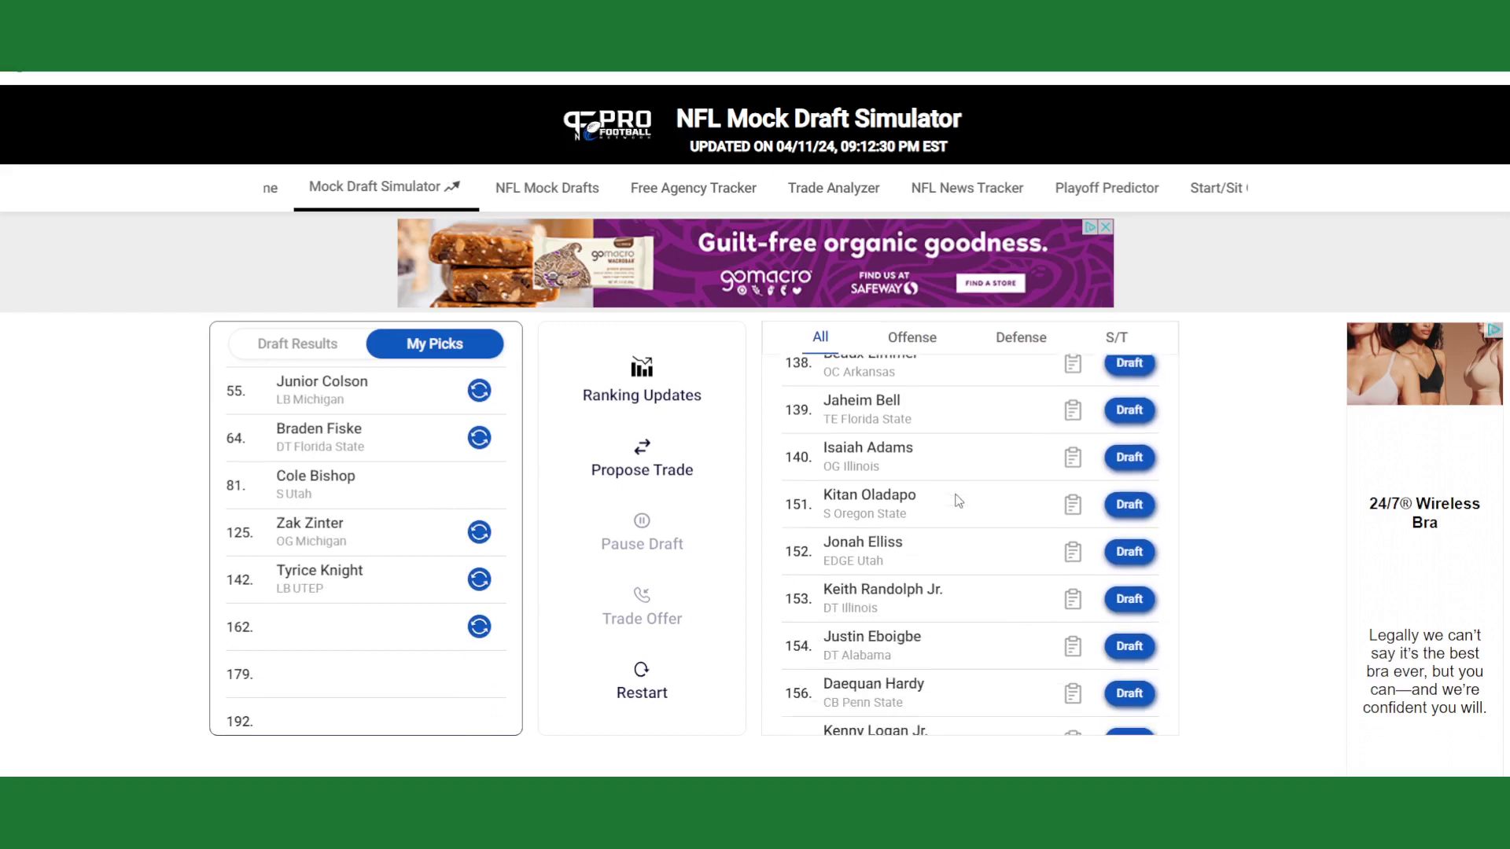
{"action": "scroll", "coordinate": [959, 501], "scroll_direction": "down", "scroll_amount": 2}
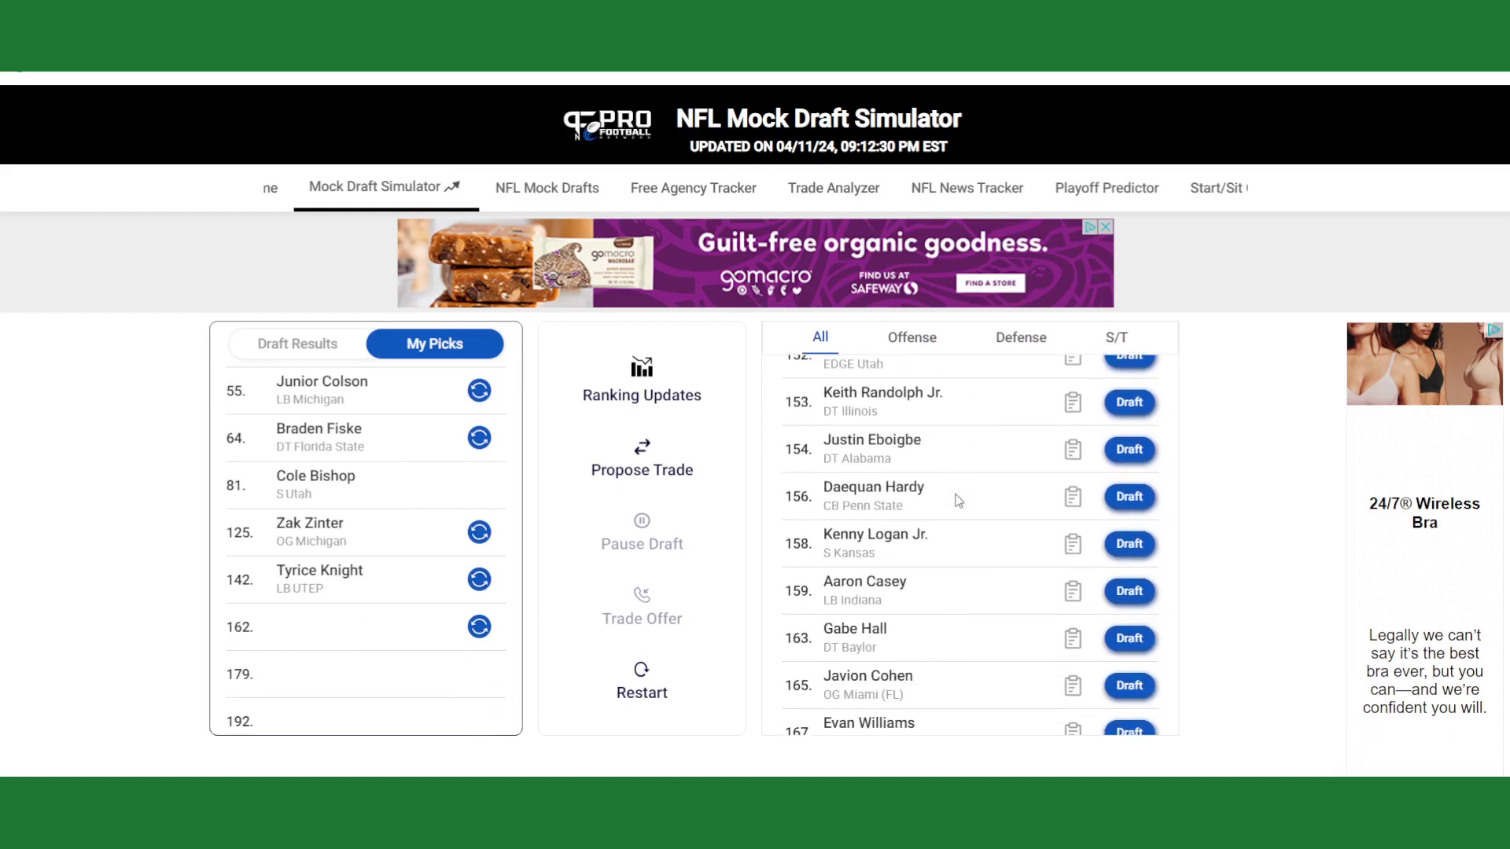
{"action": "scroll", "coordinate": [959, 501], "scroll_direction": "down", "scroll_amount": 1}
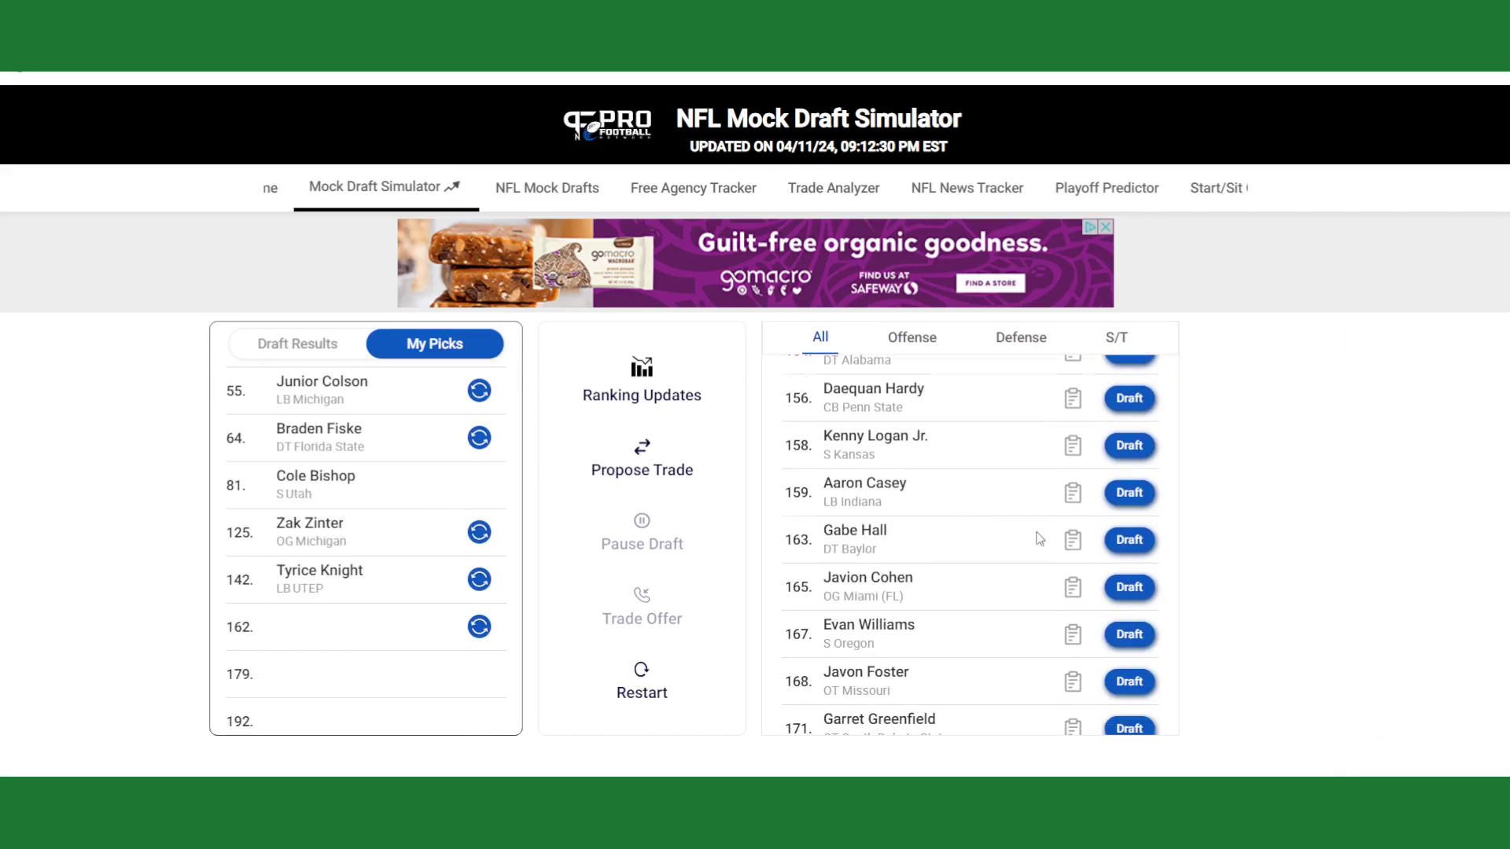
{"action": "scroll", "coordinate": [975, 539], "scroll_direction": "down", "scroll_amount": 1}
{"action": "scroll", "coordinate": [997, 545], "scroll_direction": "down", "scroll_amount": 1}
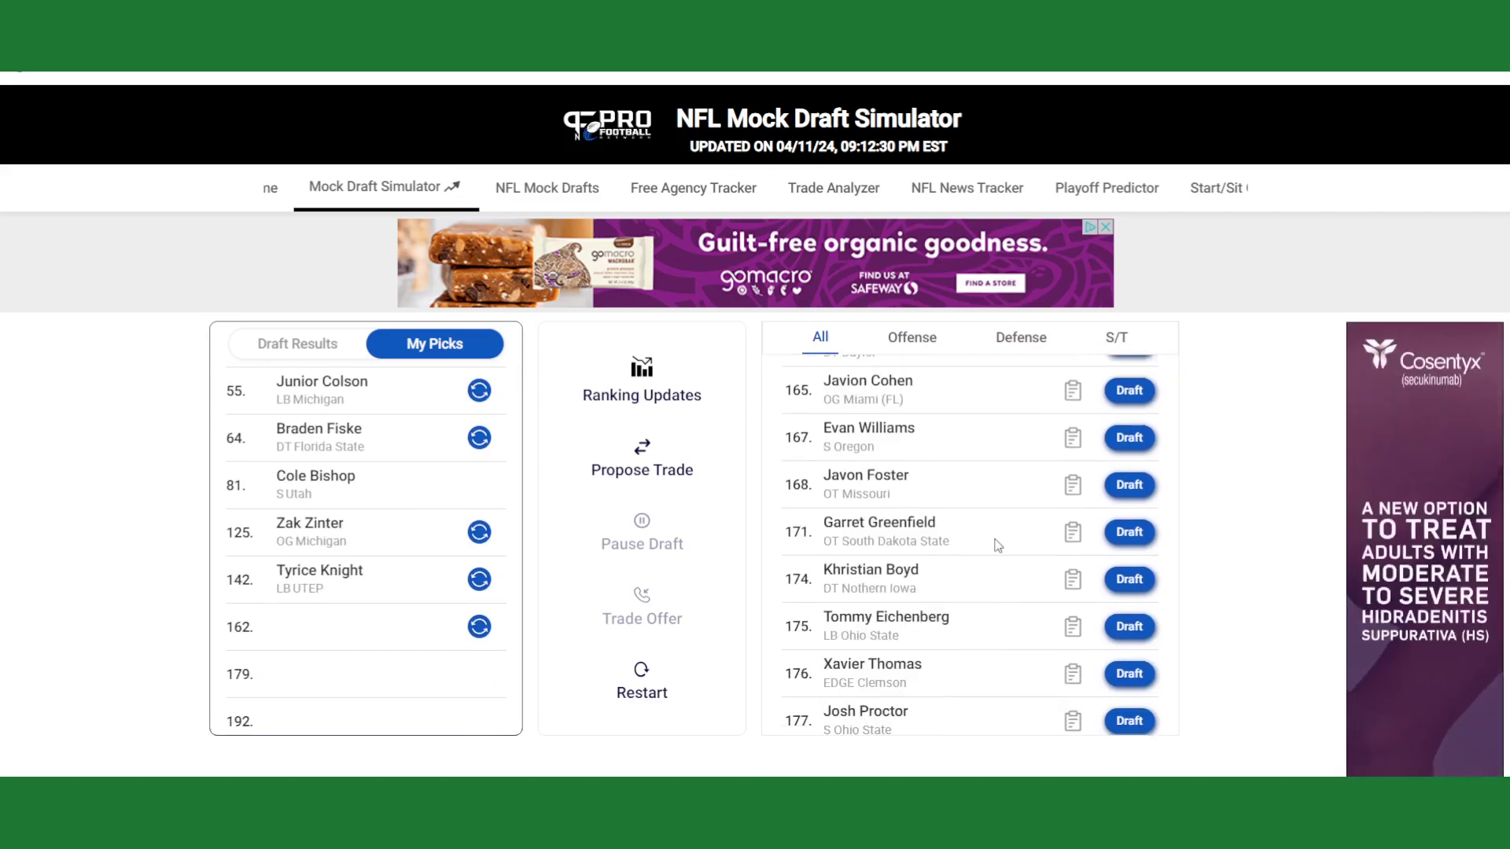
{"action": "scroll", "coordinate": [997, 545], "scroll_direction": "down", "scroll_amount": 1}
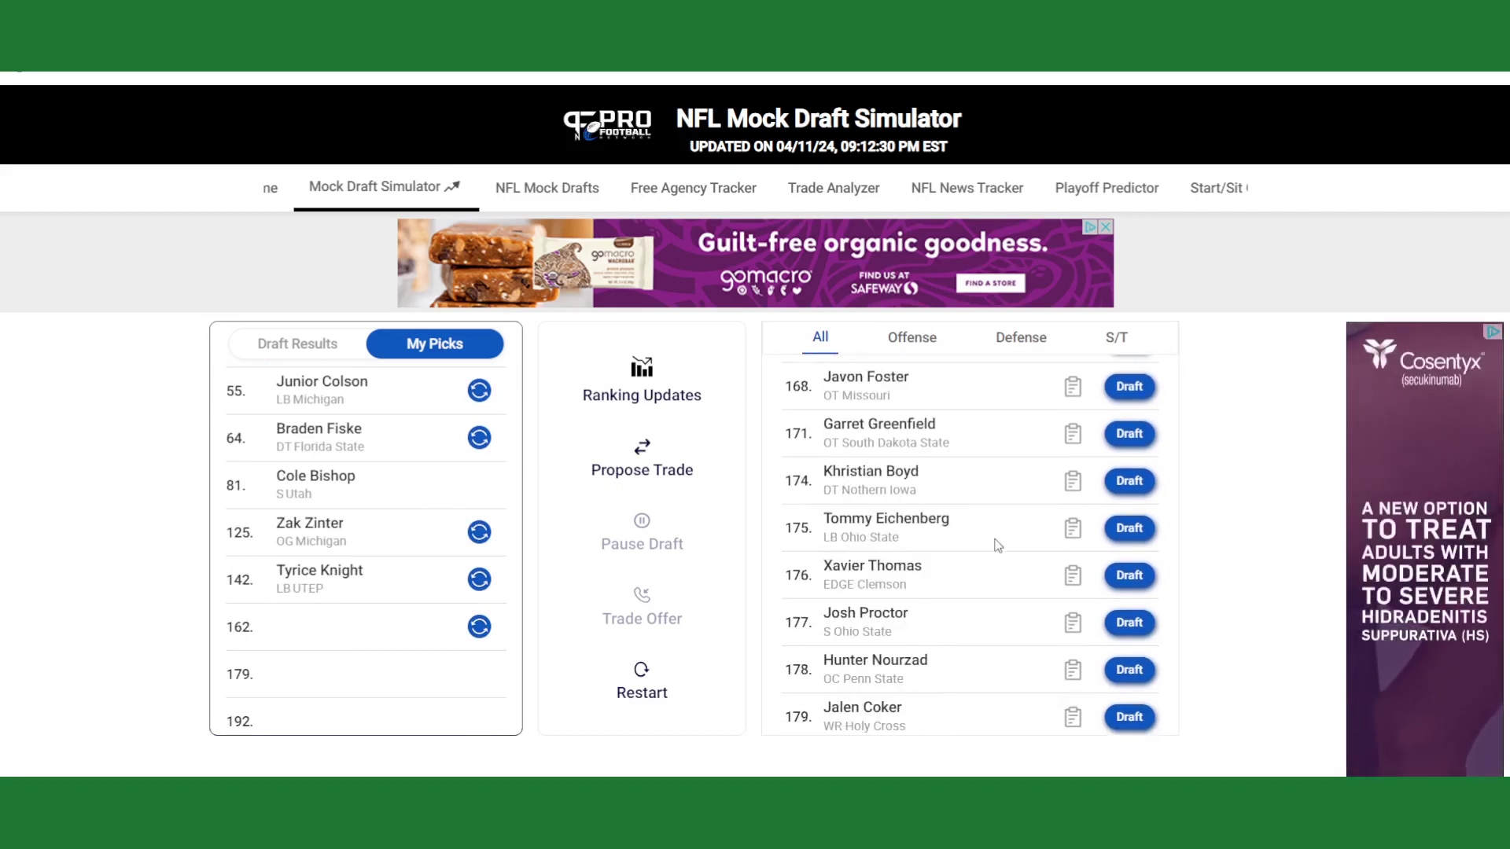
{"action": "scroll", "coordinate": [997, 545], "scroll_direction": "down", "scroll_amount": 1}
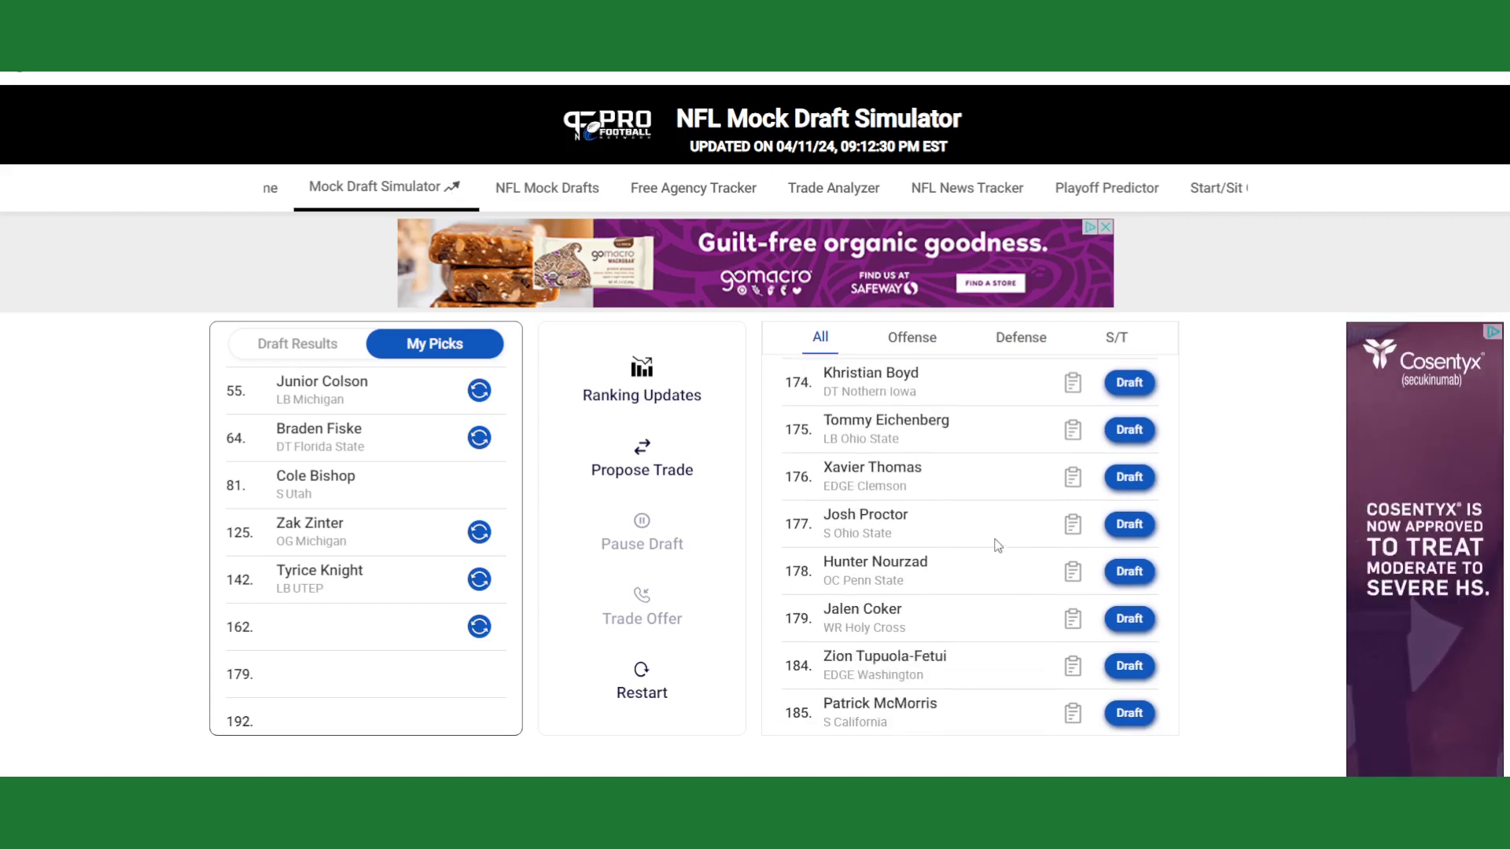
{"action": "scroll", "coordinate": [997, 545], "scroll_direction": "down", "scroll_amount": 1}
{"action": "scroll", "coordinate": [998, 545], "scroll_direction": "down", "scroll_amount": 1}
{"action": "scroll", "coordinate": [997, 545], "scroll_direction": "down", "scroll_amount": 1}
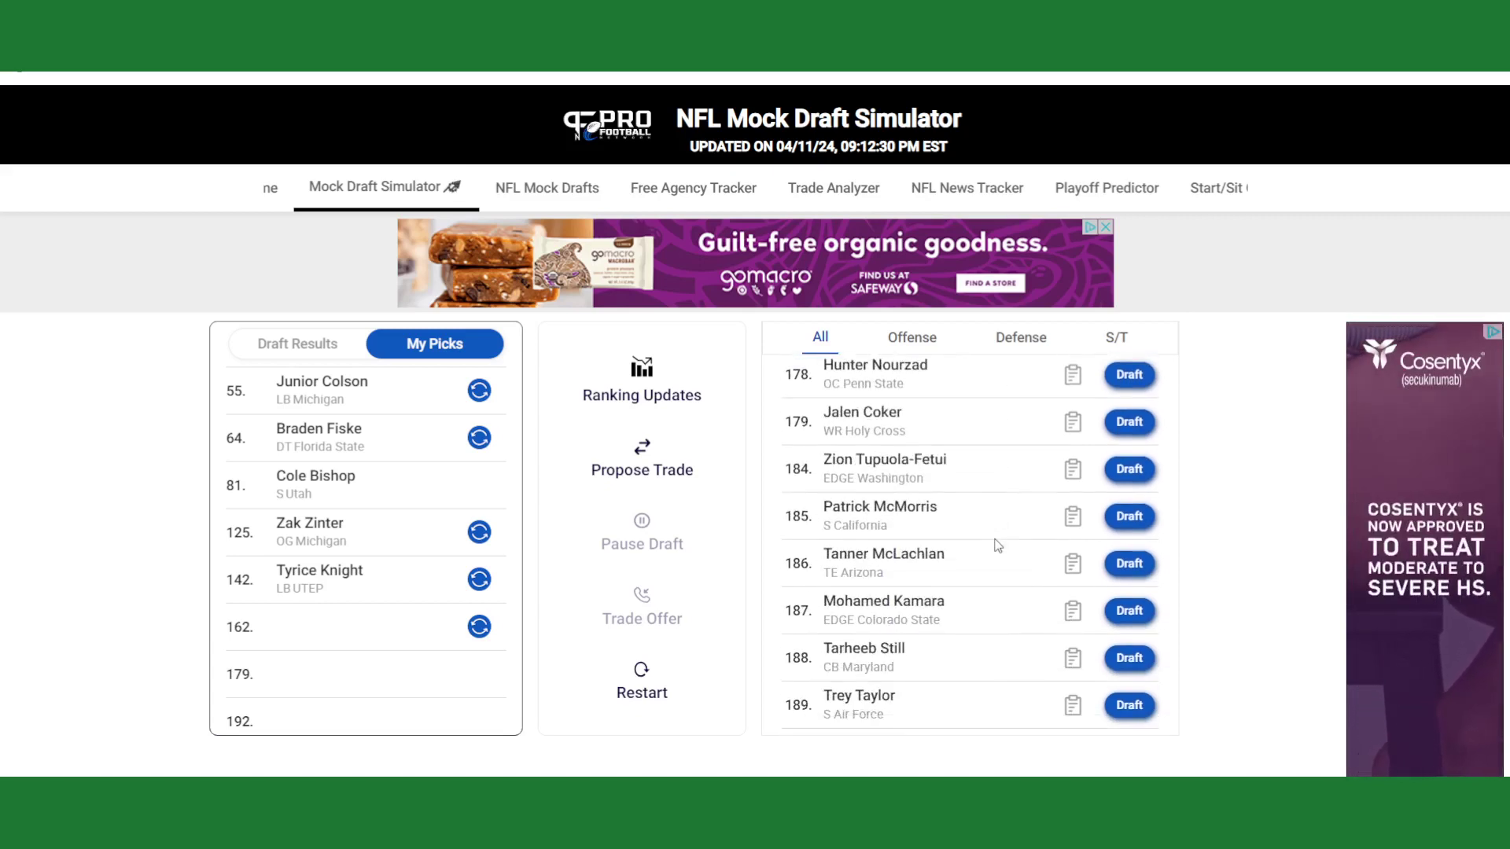
{"action": "scroll", "coordinate": [997, 545], "scroll_direction": "up", "scroll_amount": 5}
{"action": "scroll", "coordinate": [998, 545], "scroll_direction": "up", "scroll_amount": 3}
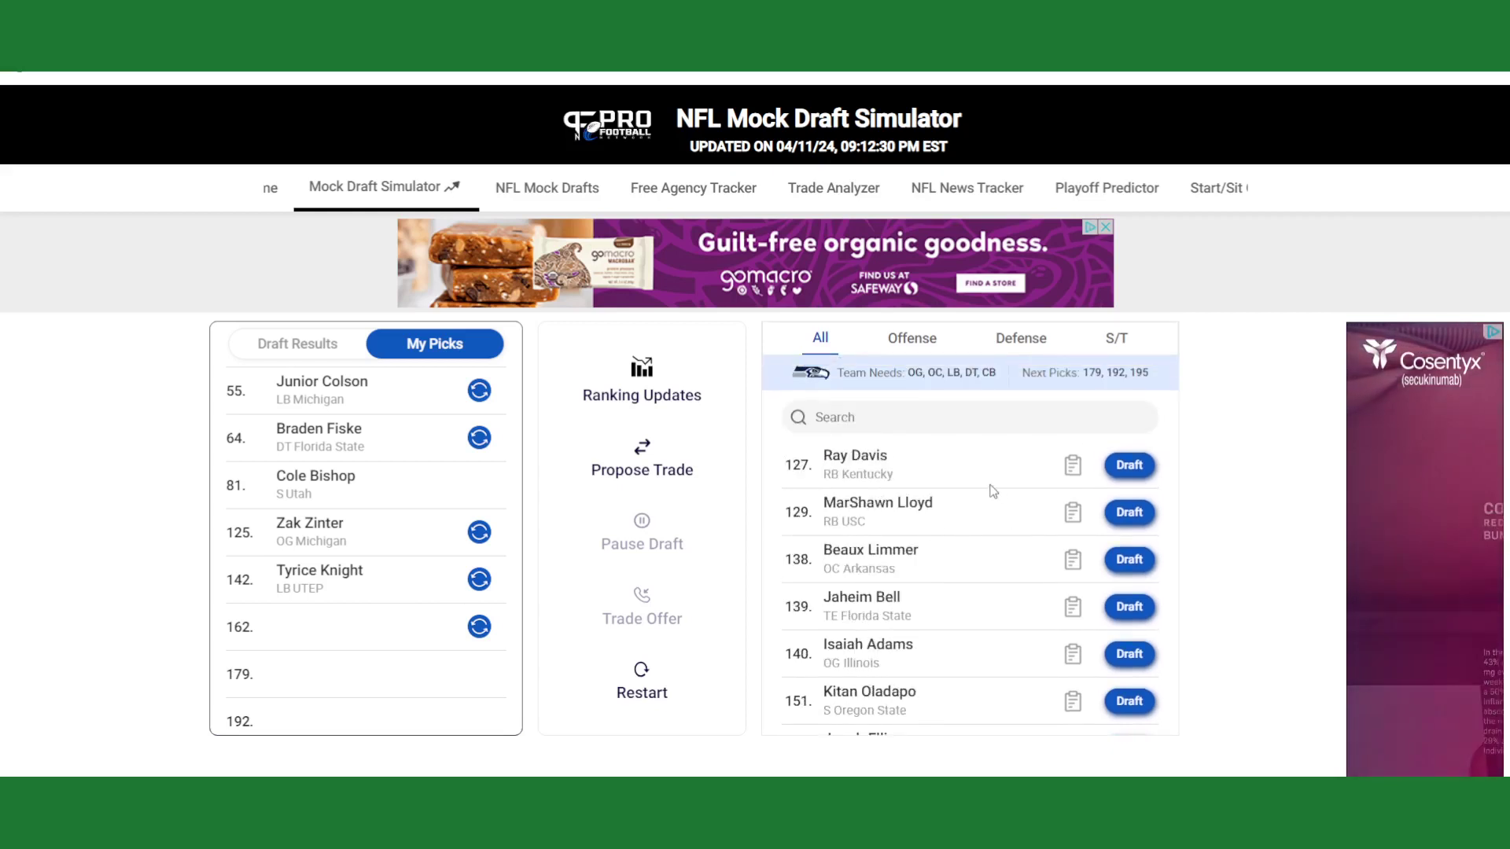
{"action": "scroll", "coordinate": [989, 489], "scroll_direction": "down", "scroll_amount": 2}
{"action": "scroll", "coordinate": [938, 457], "scroll_direction": "up", "scroll_amount": 2}
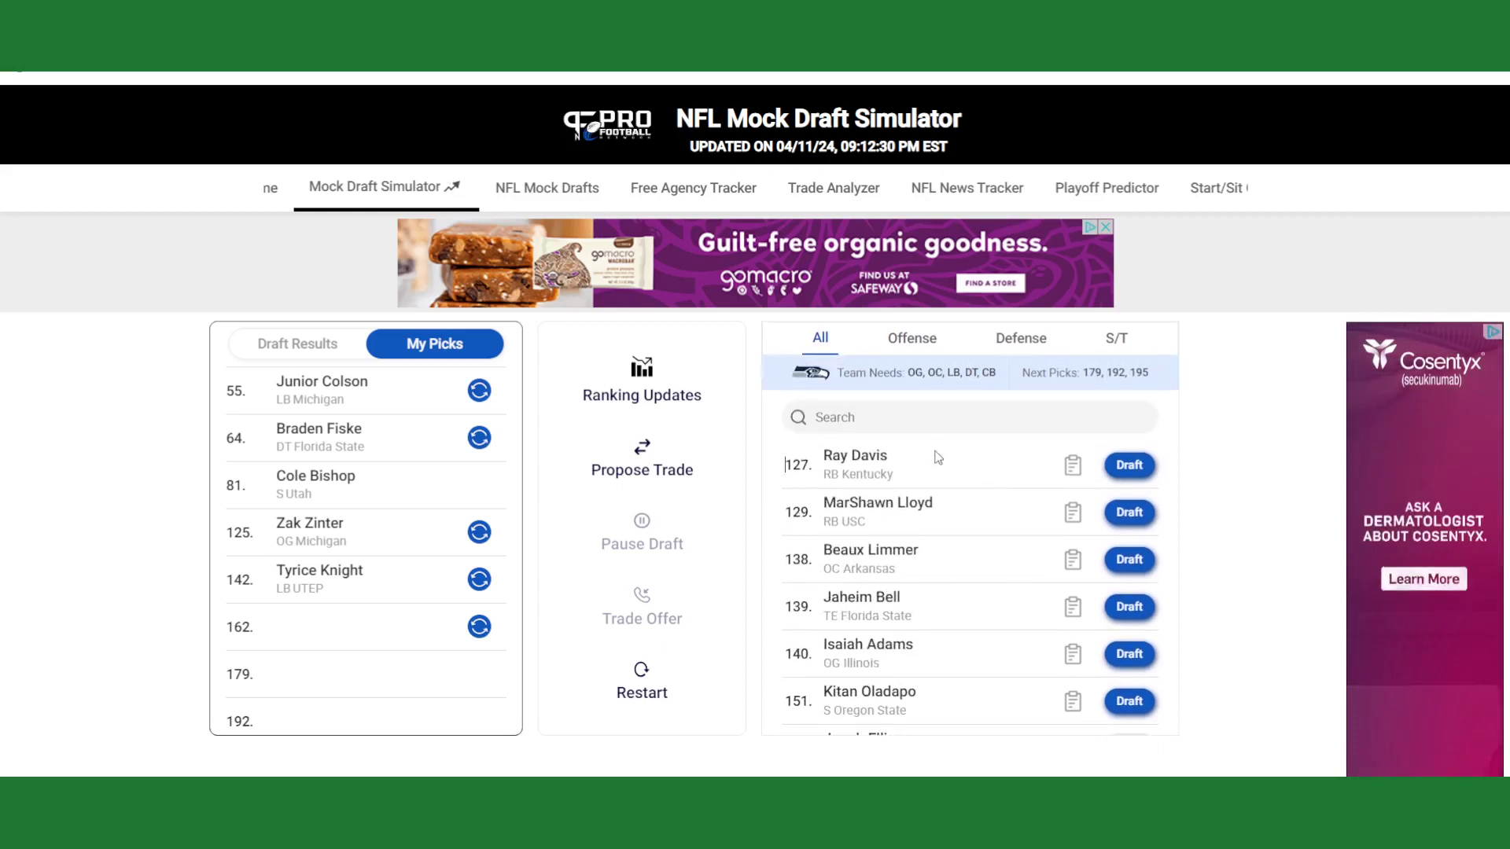
Review the available offensive prospects by position: quarterbacks, running backs, wide receivers, tight ends, tackles and guards
{"action": "left_click", "coordinate": [912, 337]}
{"action": "left_click", "coordinate": [802, 378]}
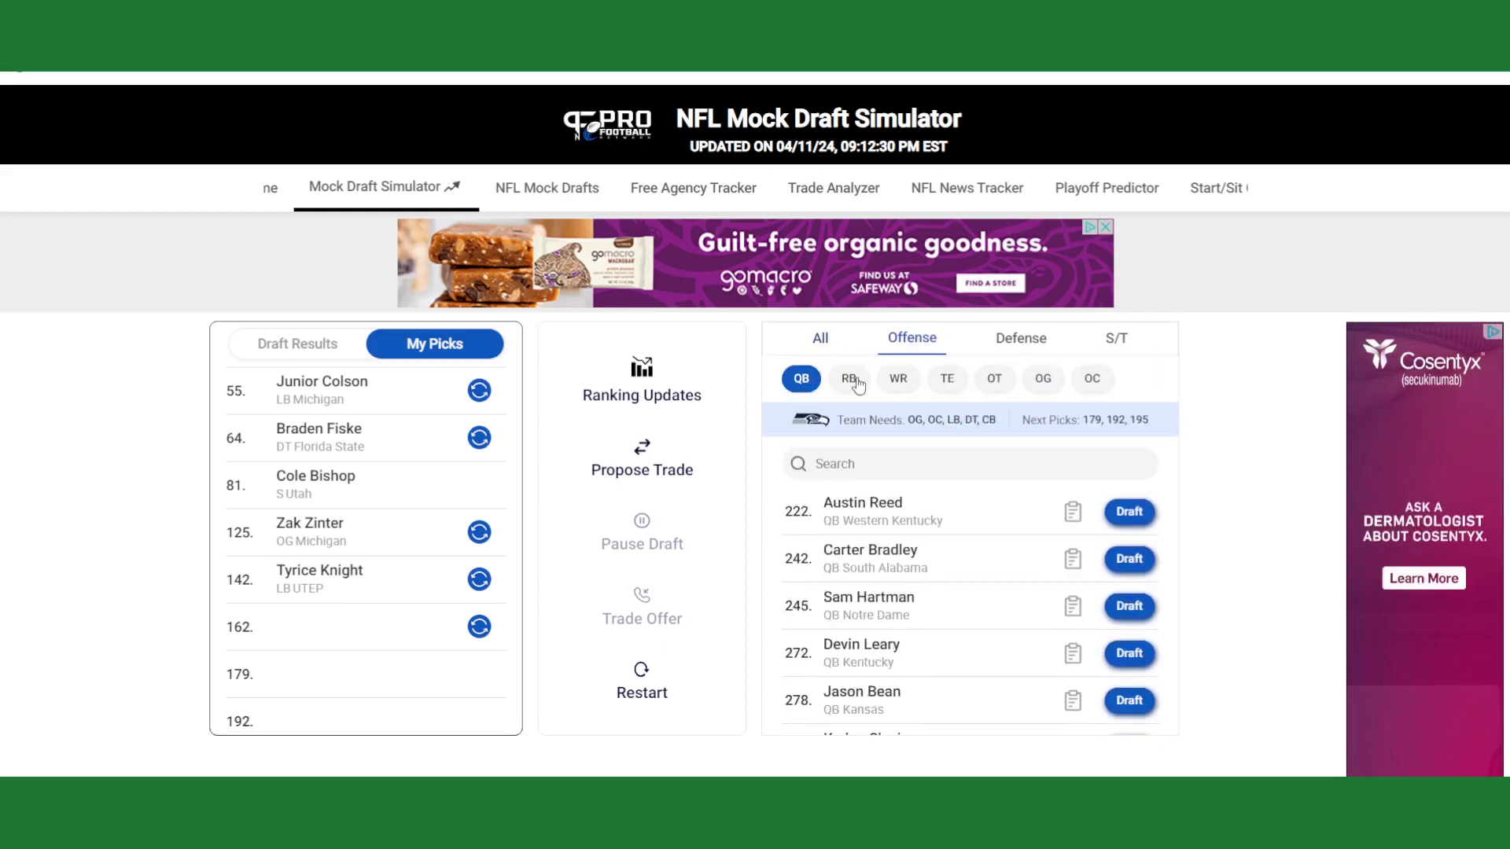
{"action": "left_click", "coordinate": [861, 387]}
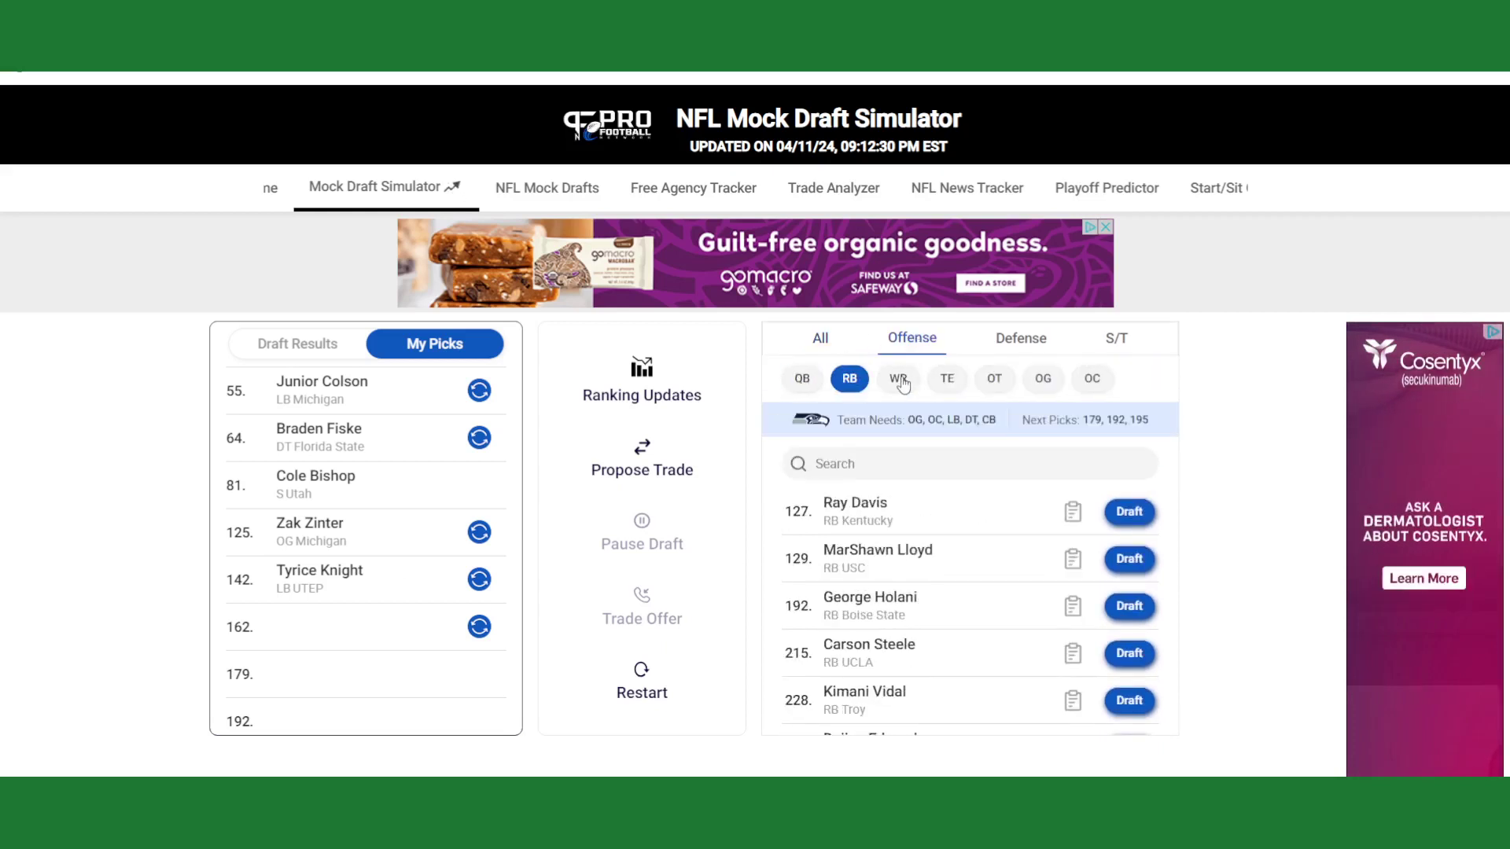
{"action": "left_click", "coordinate": [901, 384]}
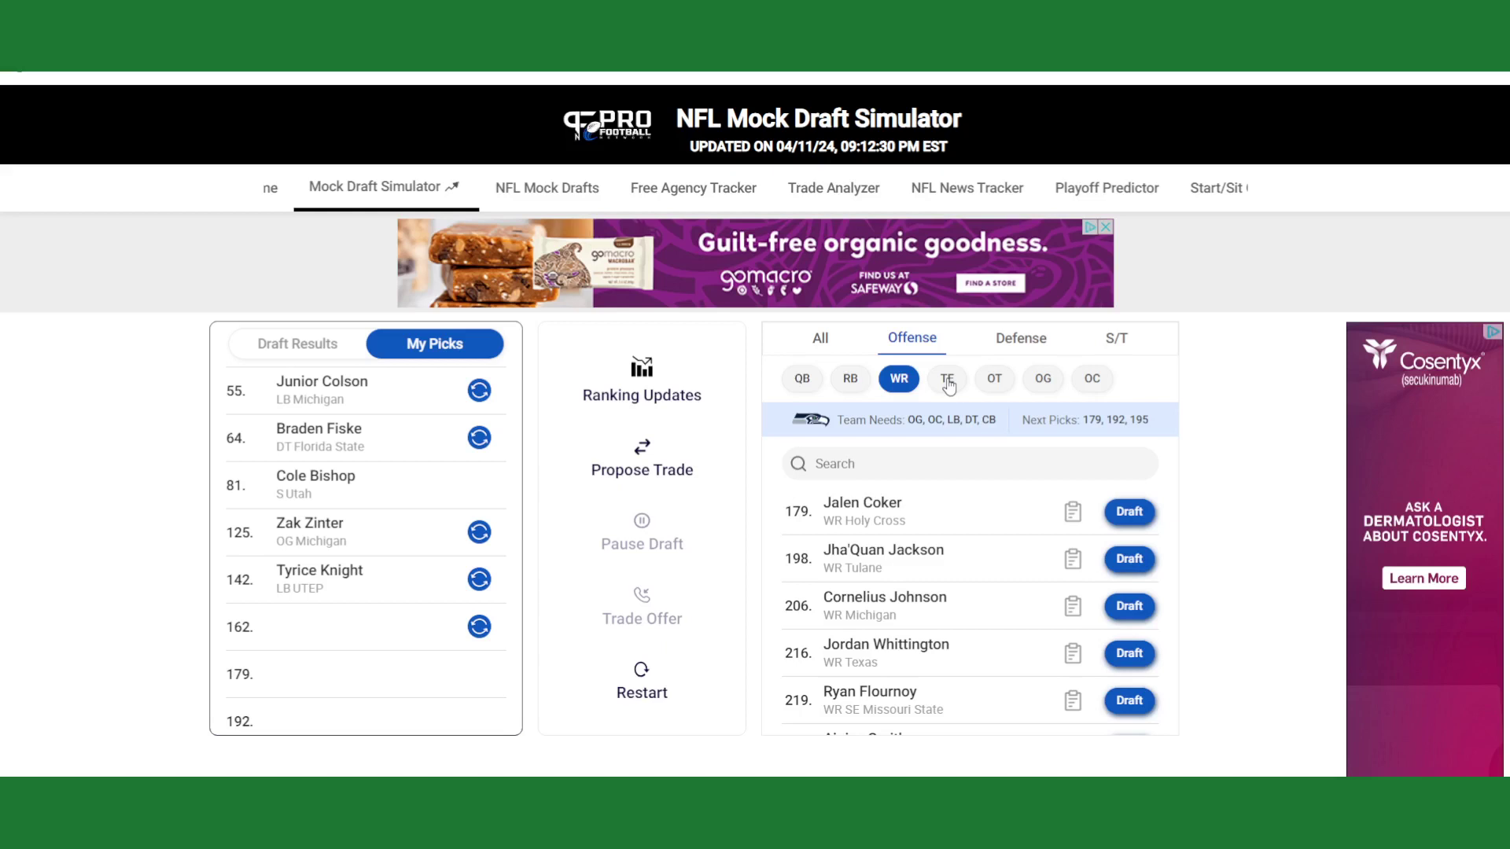
{"action": "left_click", "coordinate": [949, 386]}
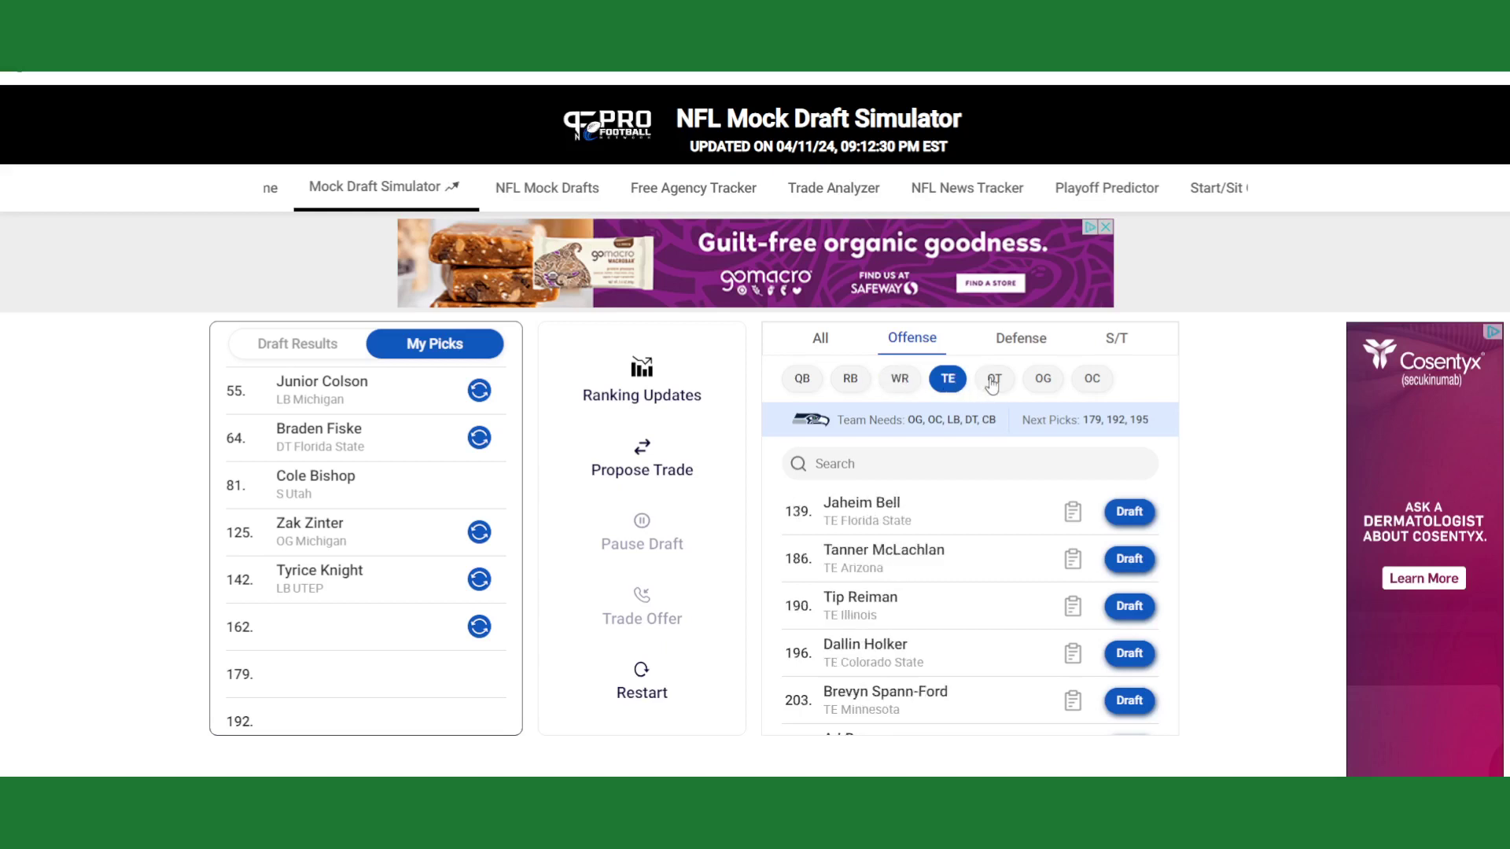
{"action": "left_click", "coordinate": [993, 381]}
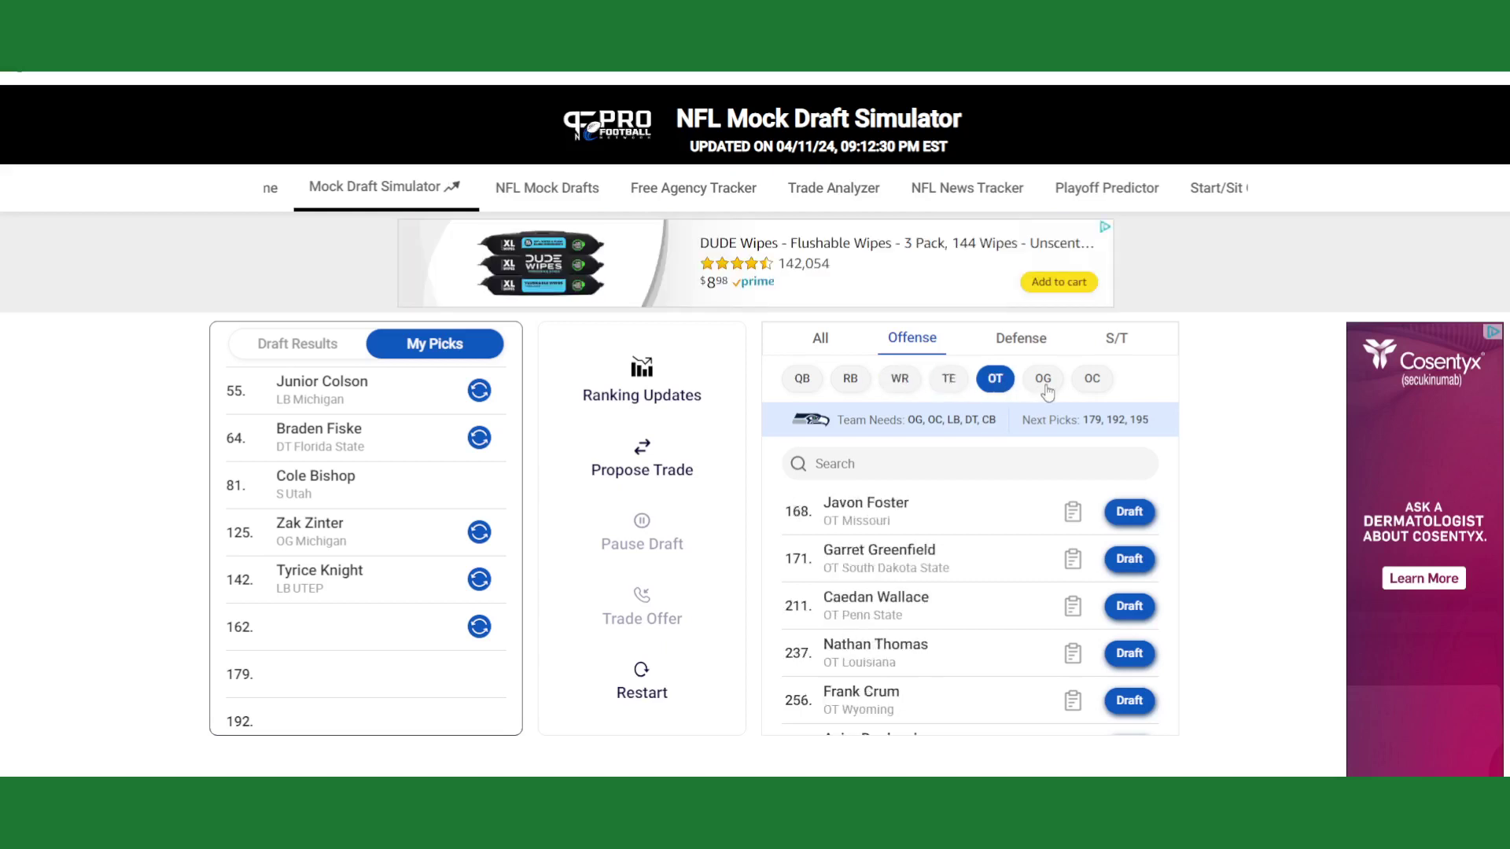
{"action": "left_click", "coordinate": [1044, 381]}
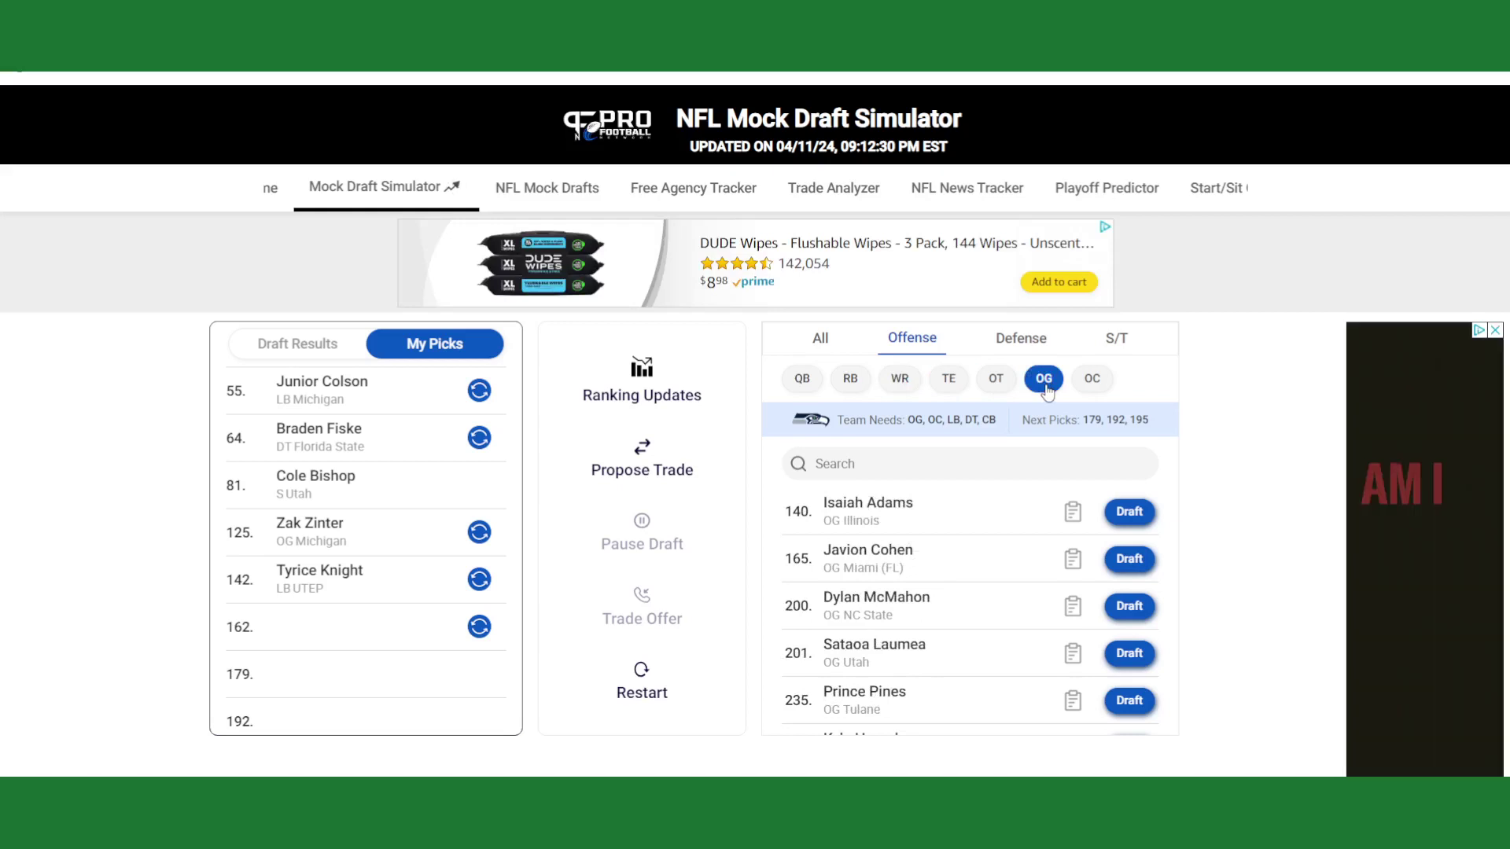
Review the available defensive prospects by position: defensive tackles, edge rushers, linebackers, cornerbacks and safeties
{"action": "left_click", "coordinate": [995, 358]}
{"action": "left_click", "coordinate": [799, 381]}
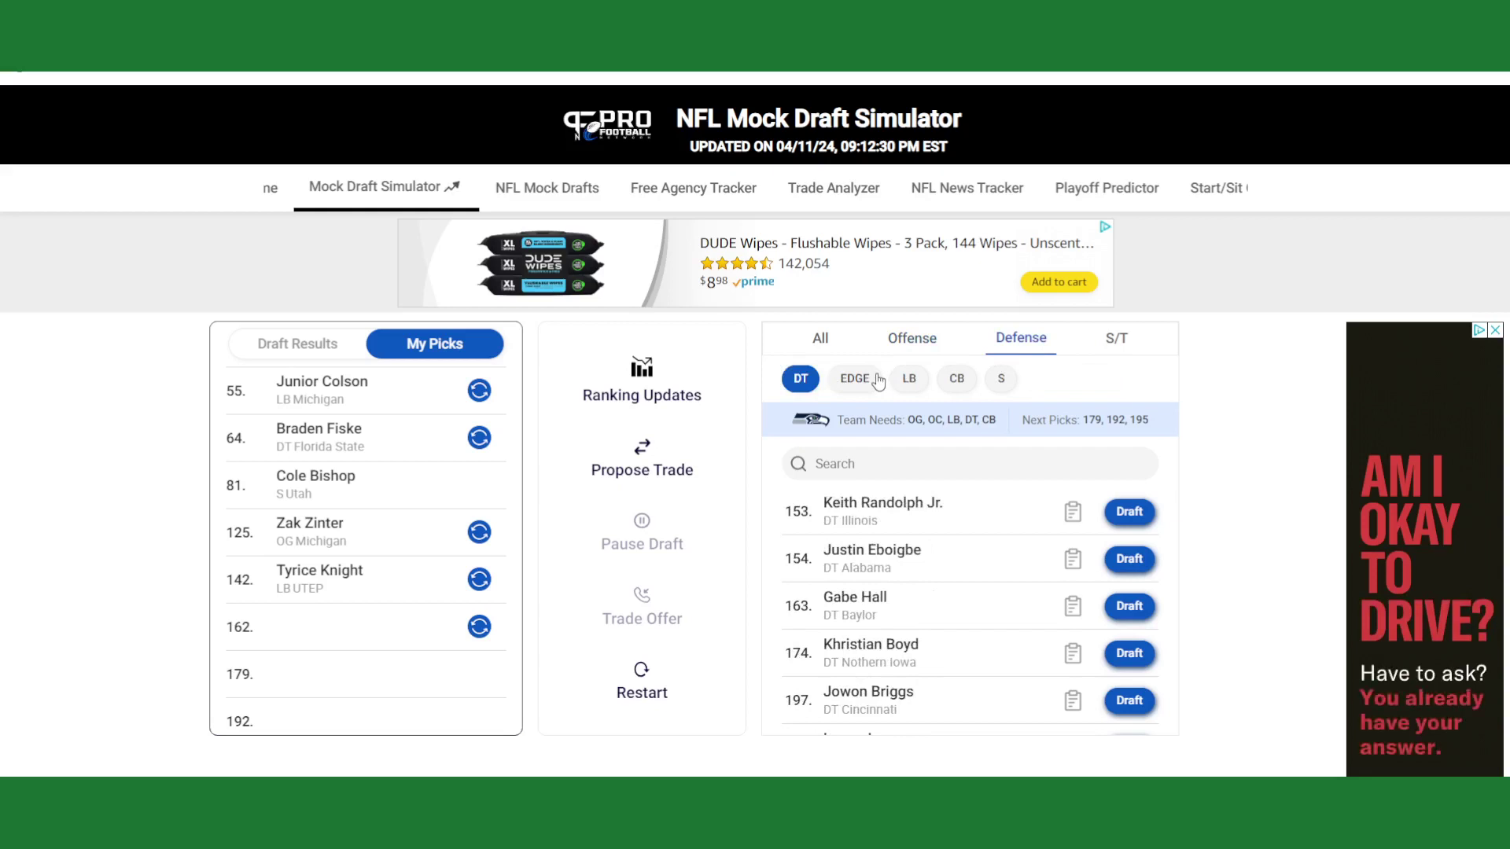
{"action": "left_click", "coordinate": [878, 382]}
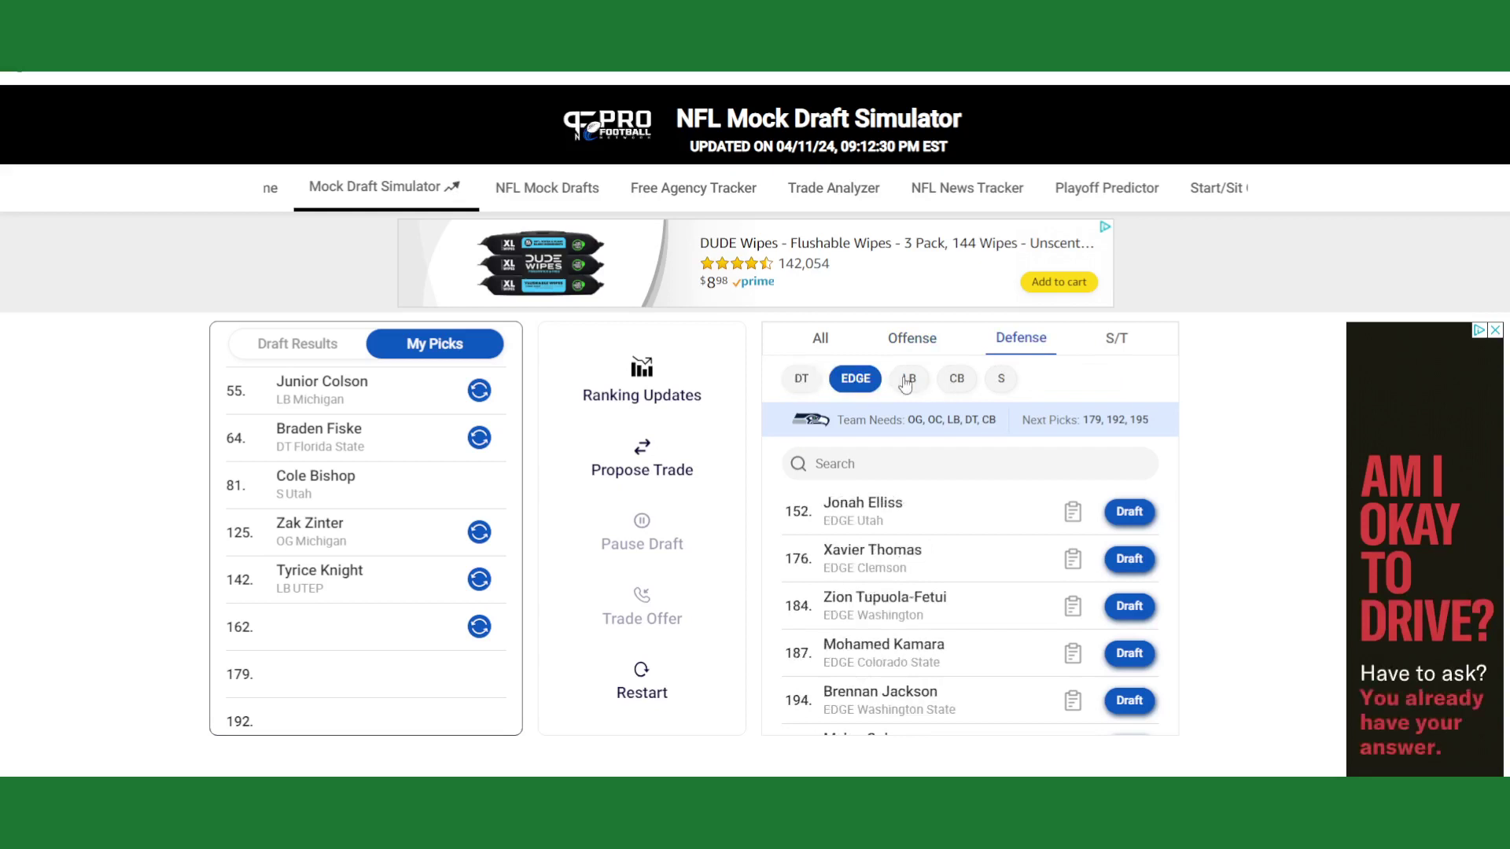
{"action": "left_click", "coordinate": [906, 381]}
{"action": "left_click", "coordinate": [860, 382]}
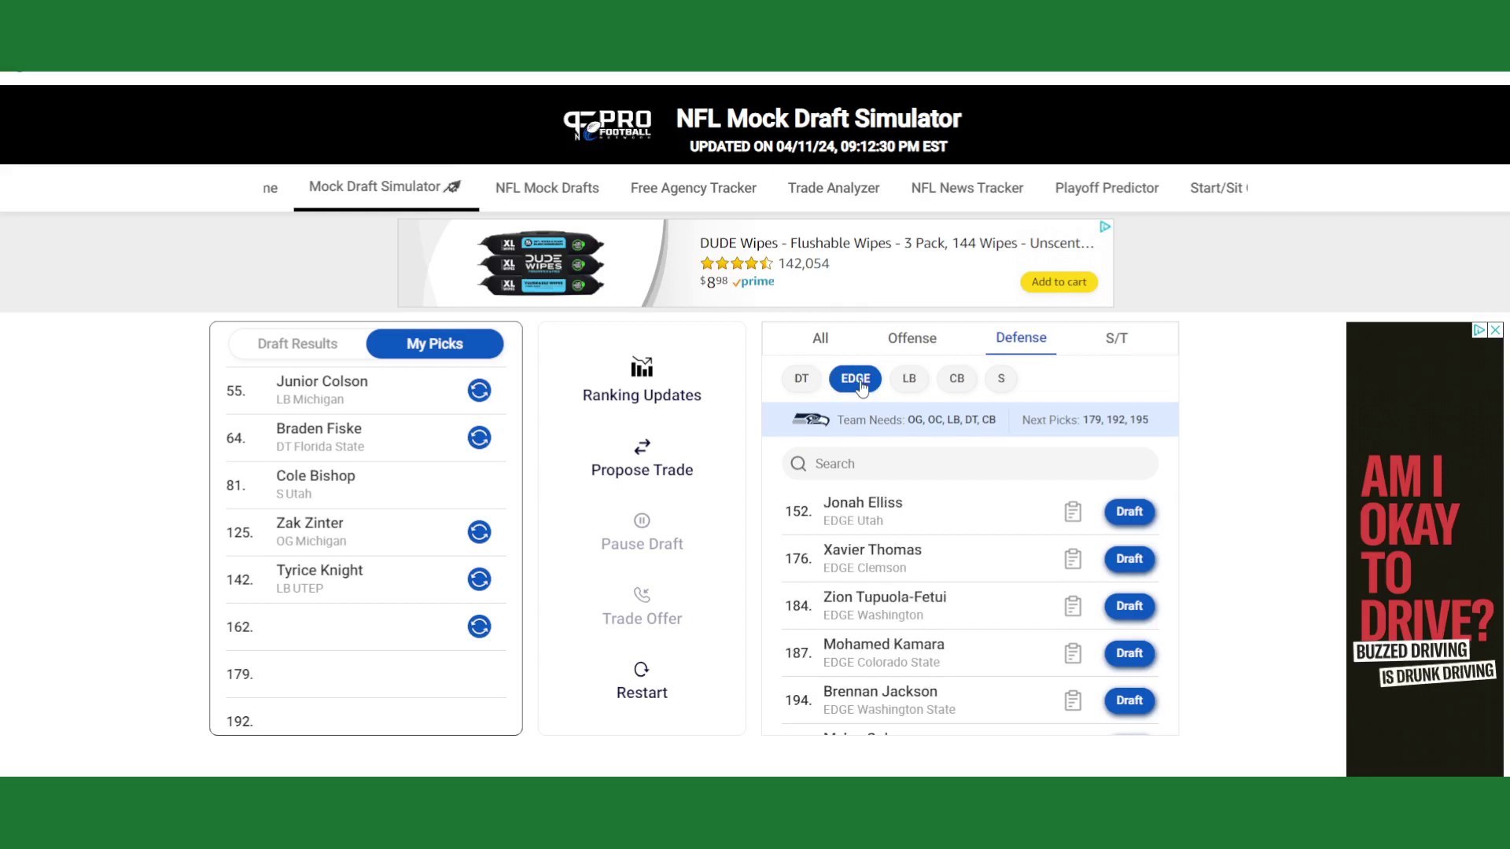
{"action": "left_click", "coordinate": [926, 387]}
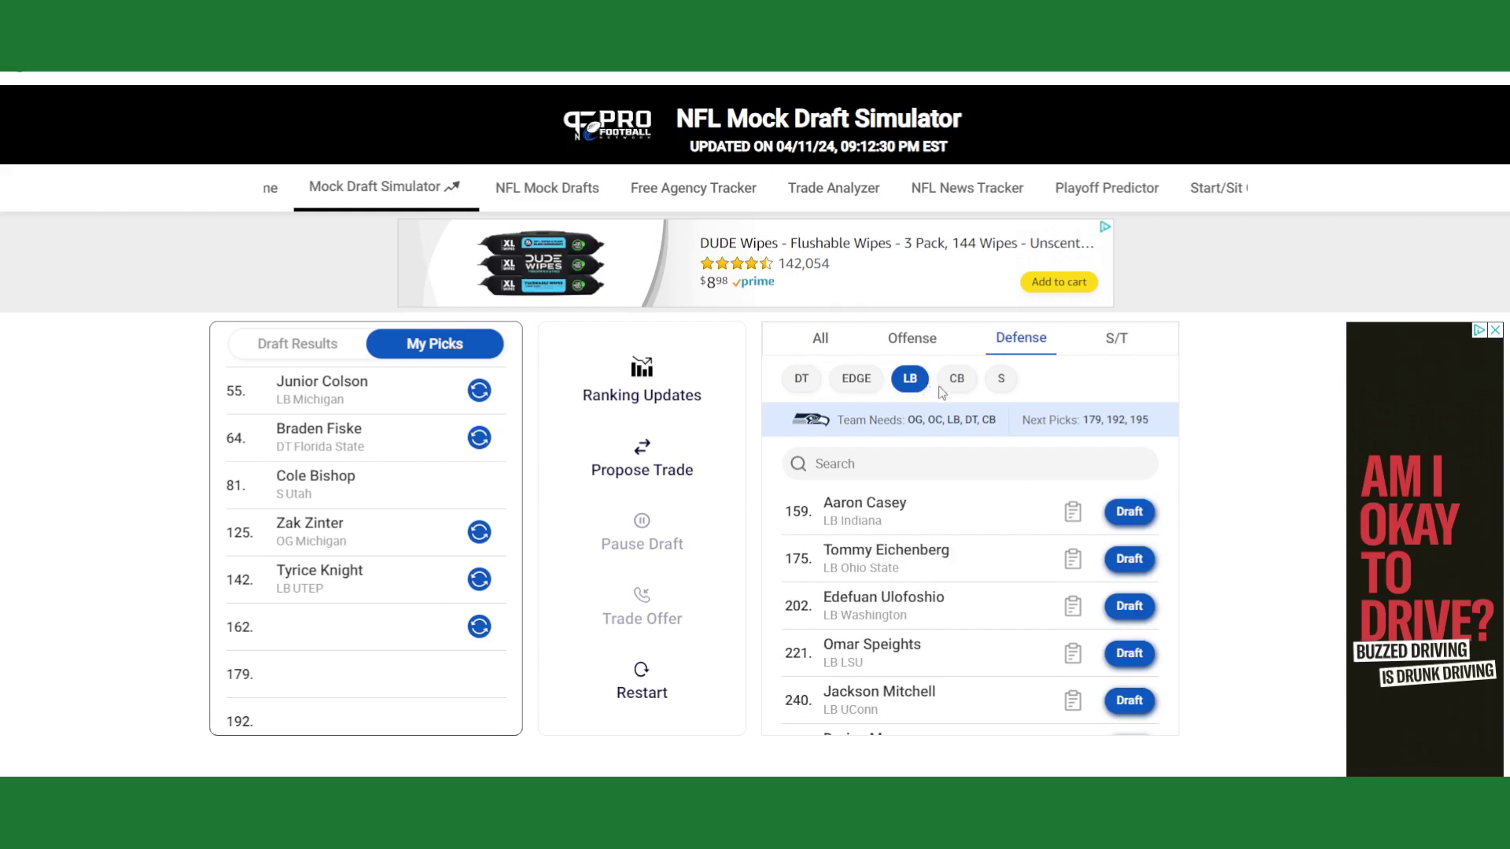
{"action": "left_click", "coordinate": [957, 391]}
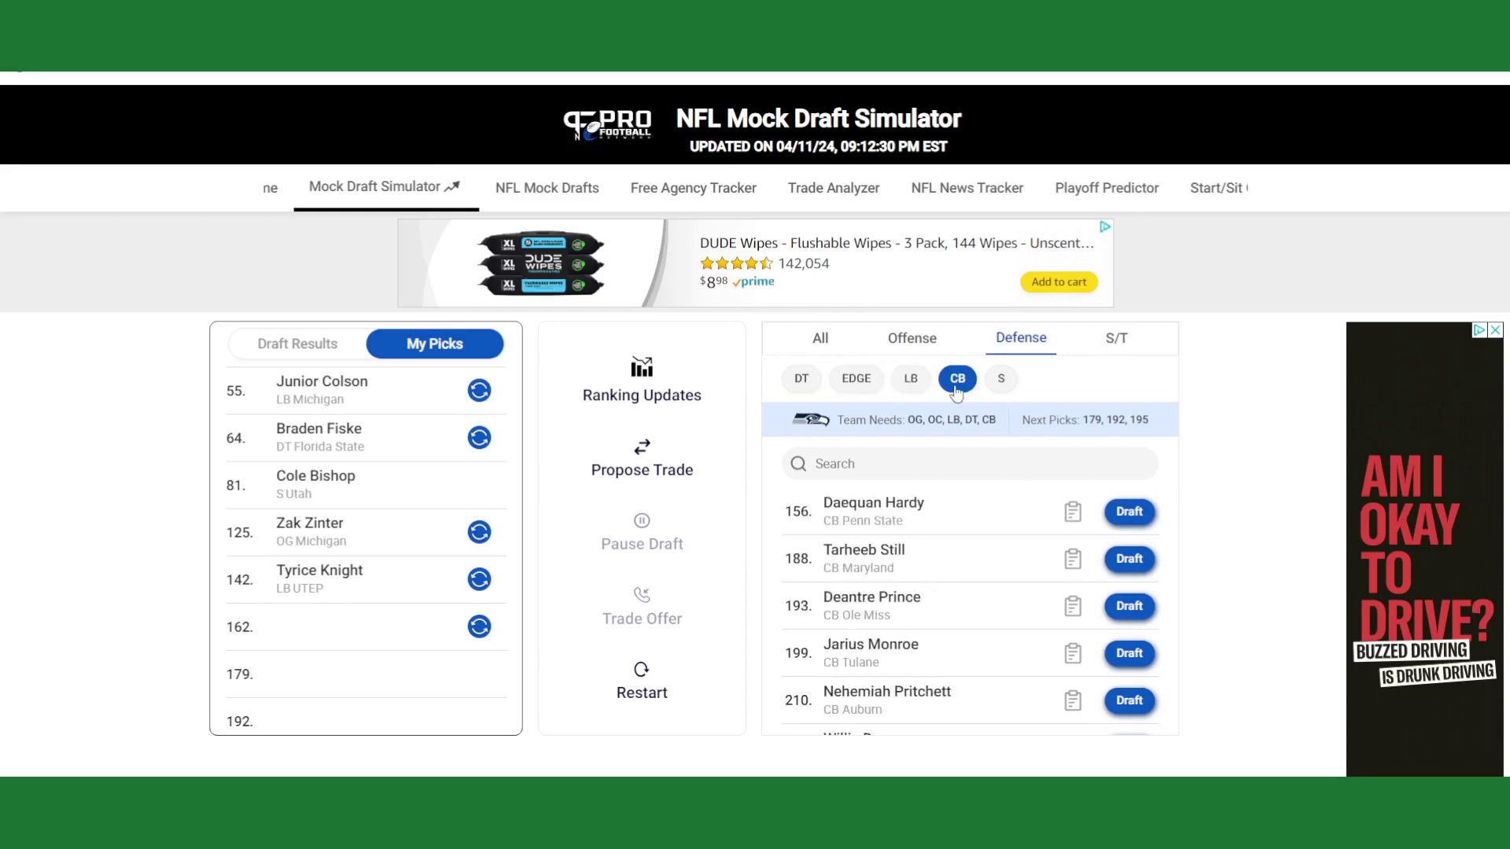
{"action": "left_click", "coordinate": [999, 380]}
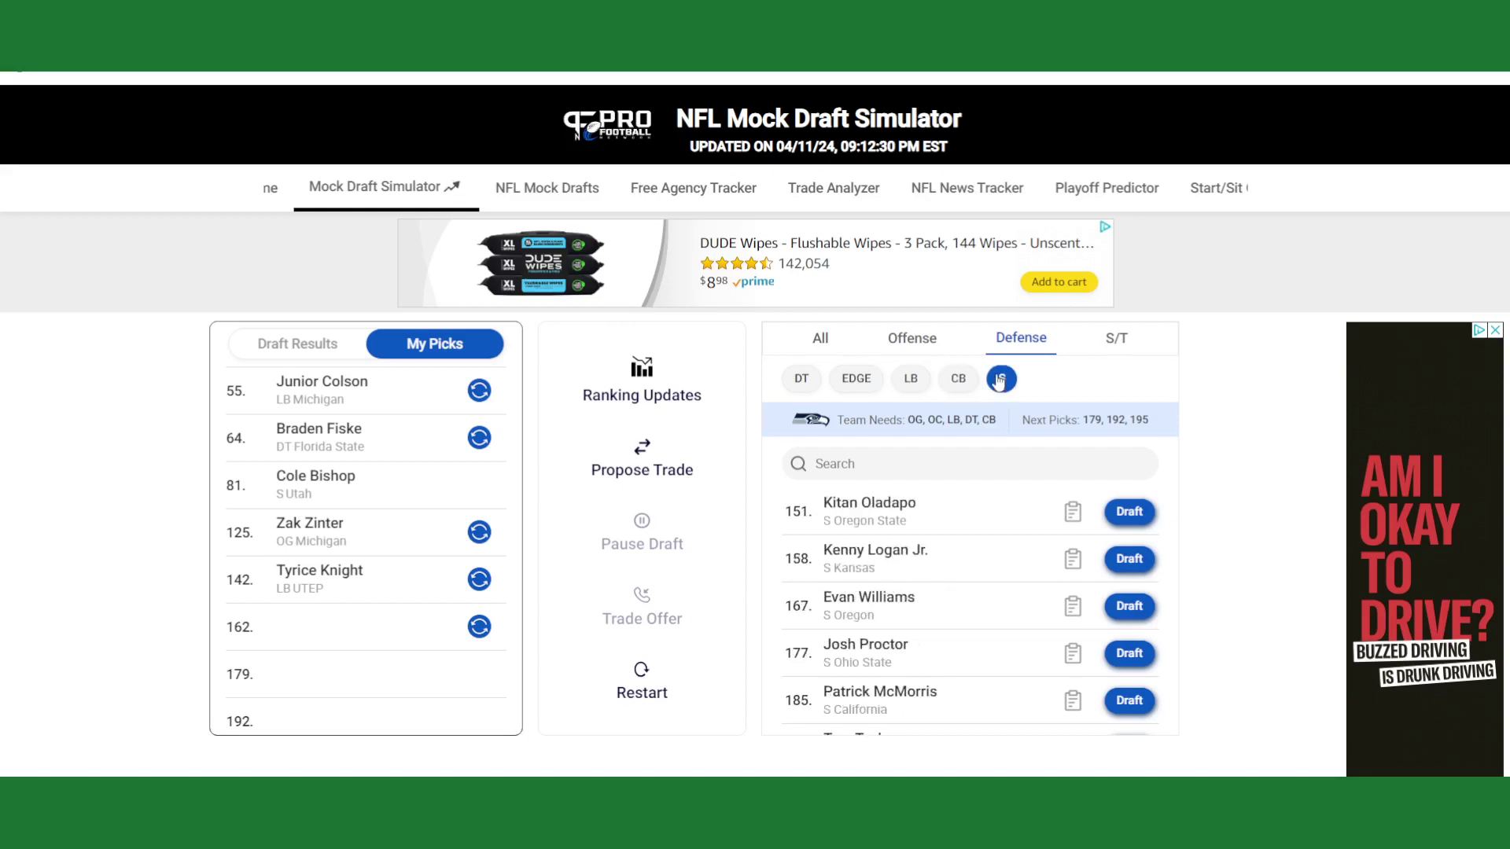
Compare the full prospect list with Seattle's selections so far and draft Alabama defensive tackle Justin Eboigbe with pick 162
{"action": "left_click", "coordinate": [823, 349]}
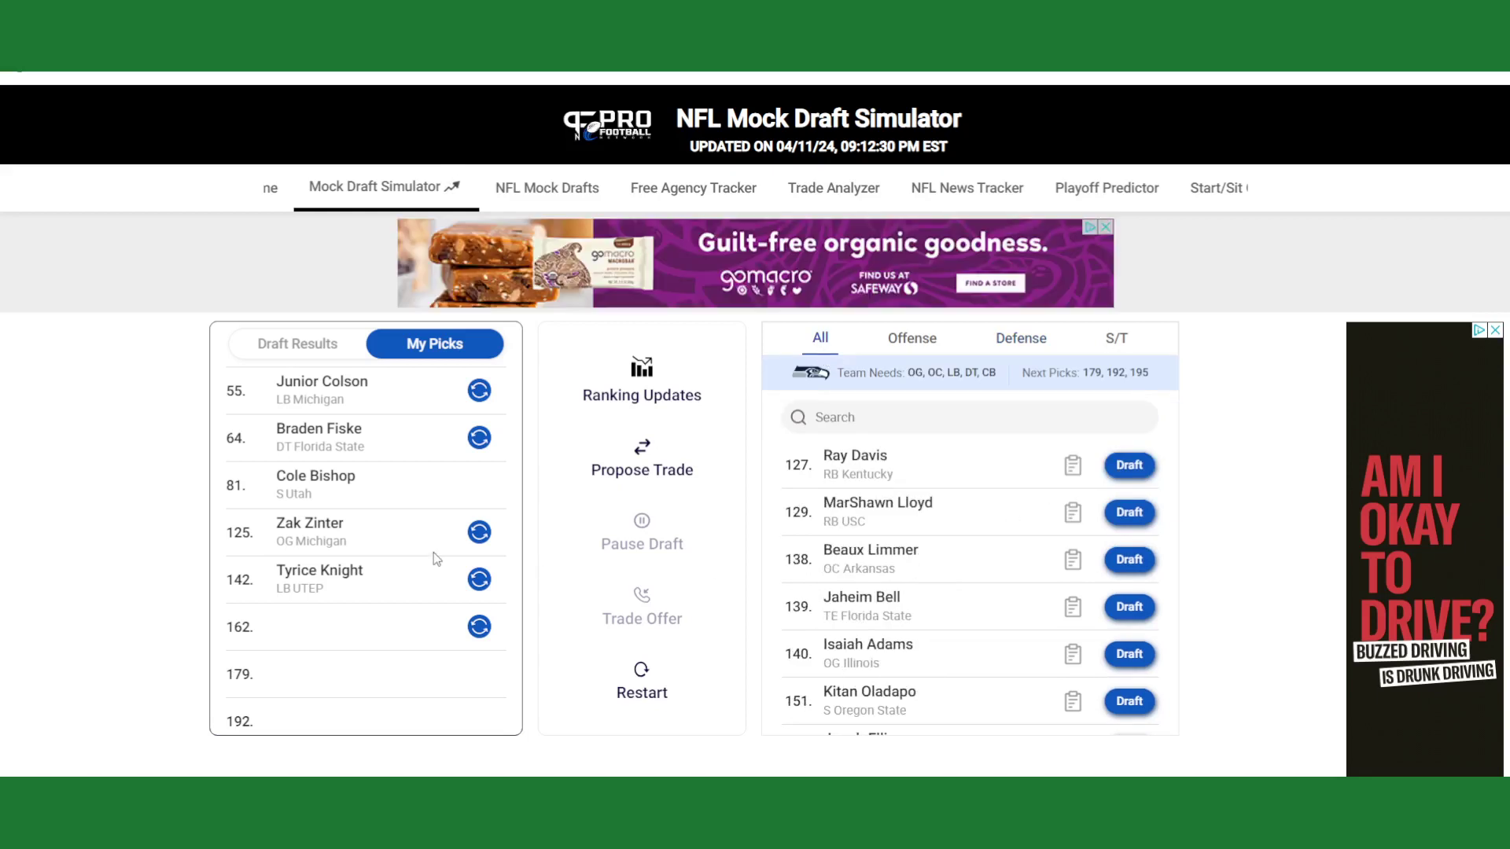
{"action": "scroll", "coordinate": [437, 559], "scroll_direction": "up", "scroll_amount": 2}
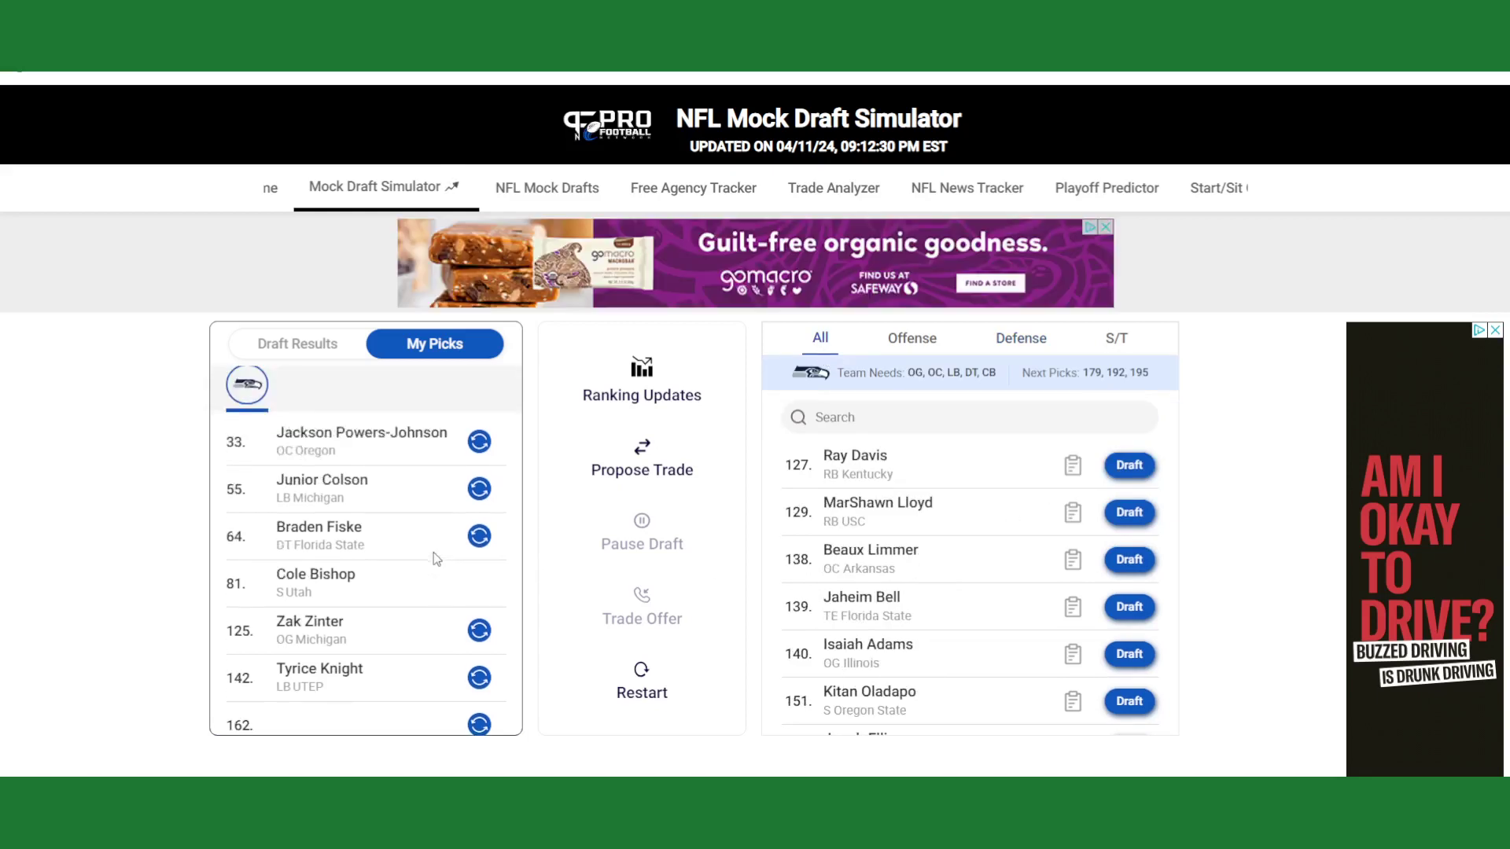
{"action": "scroll", "coordinate": [987, 516], "scroll_direction": "down", "scroll_amount": 1}
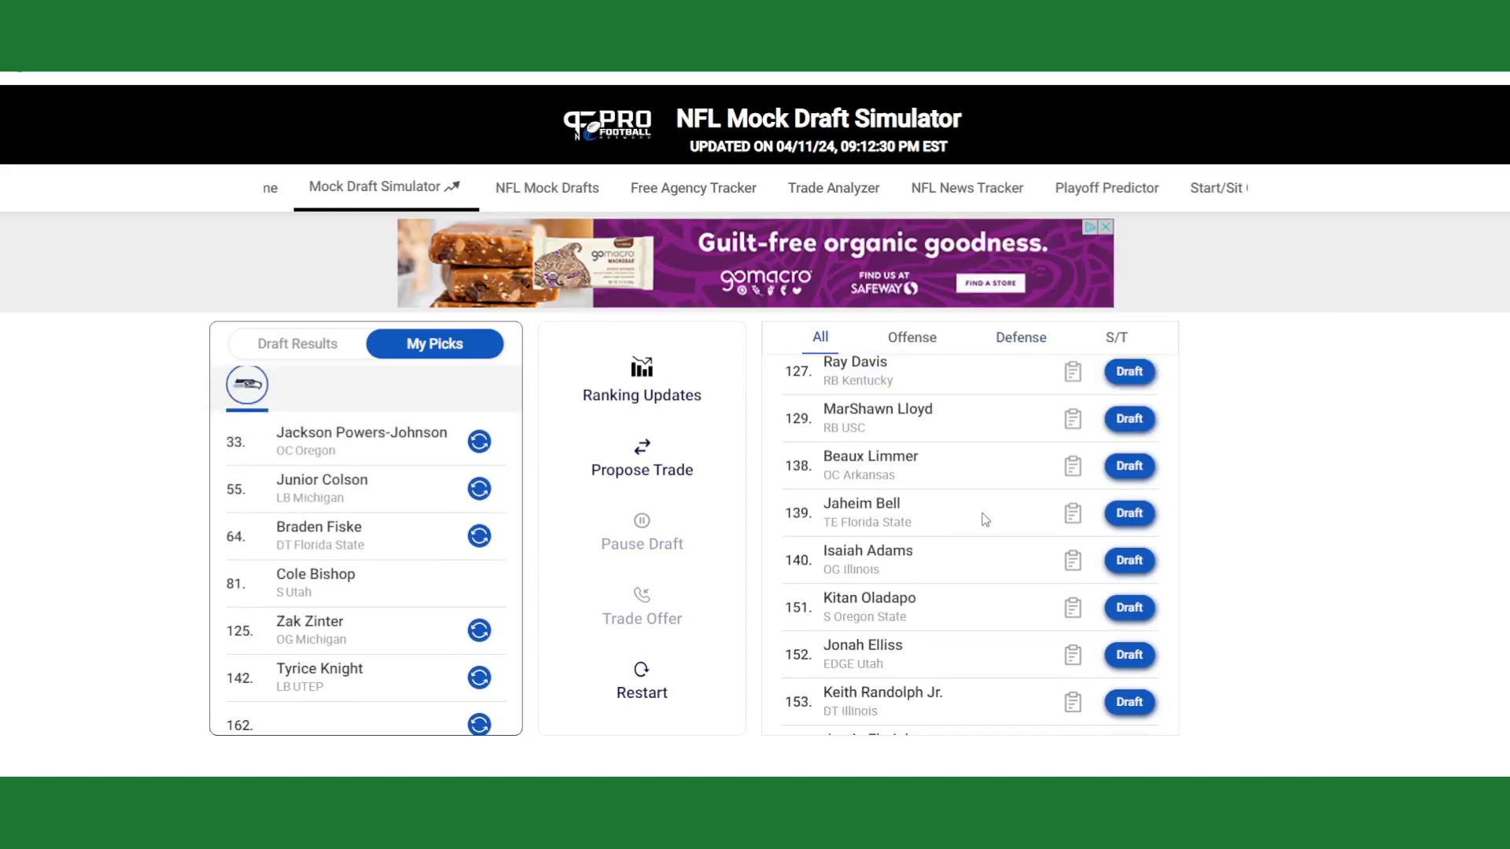
{"action": "scroll", "coordinate": [988, 514], "scroll_direction": "up", "scroll_amount": 1}
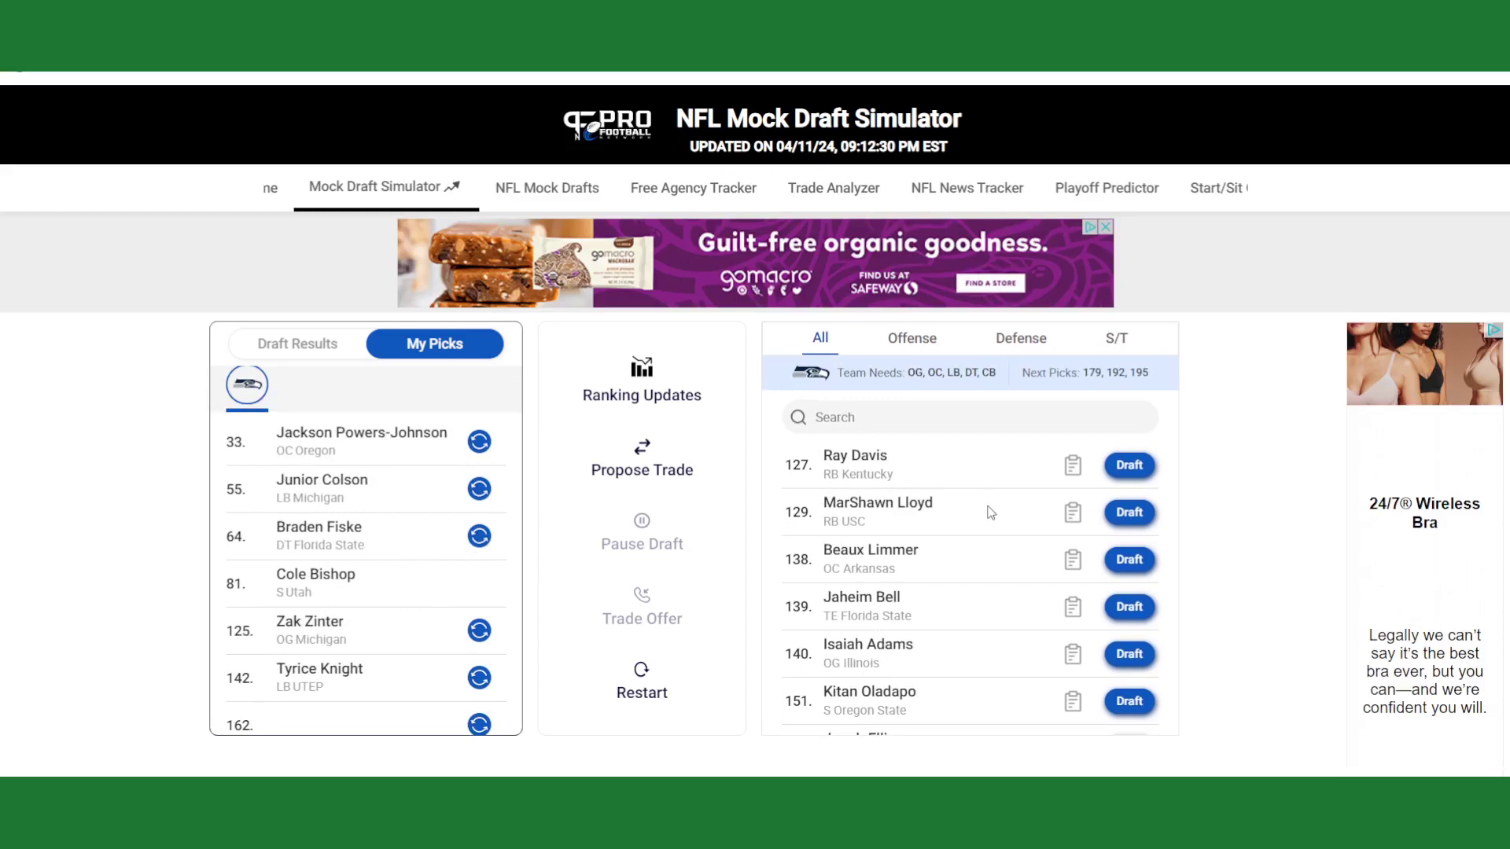
{"action": "scroll", "coordinate": [990, 513], "scroll_direction": "down", "scroll_amount": 2}
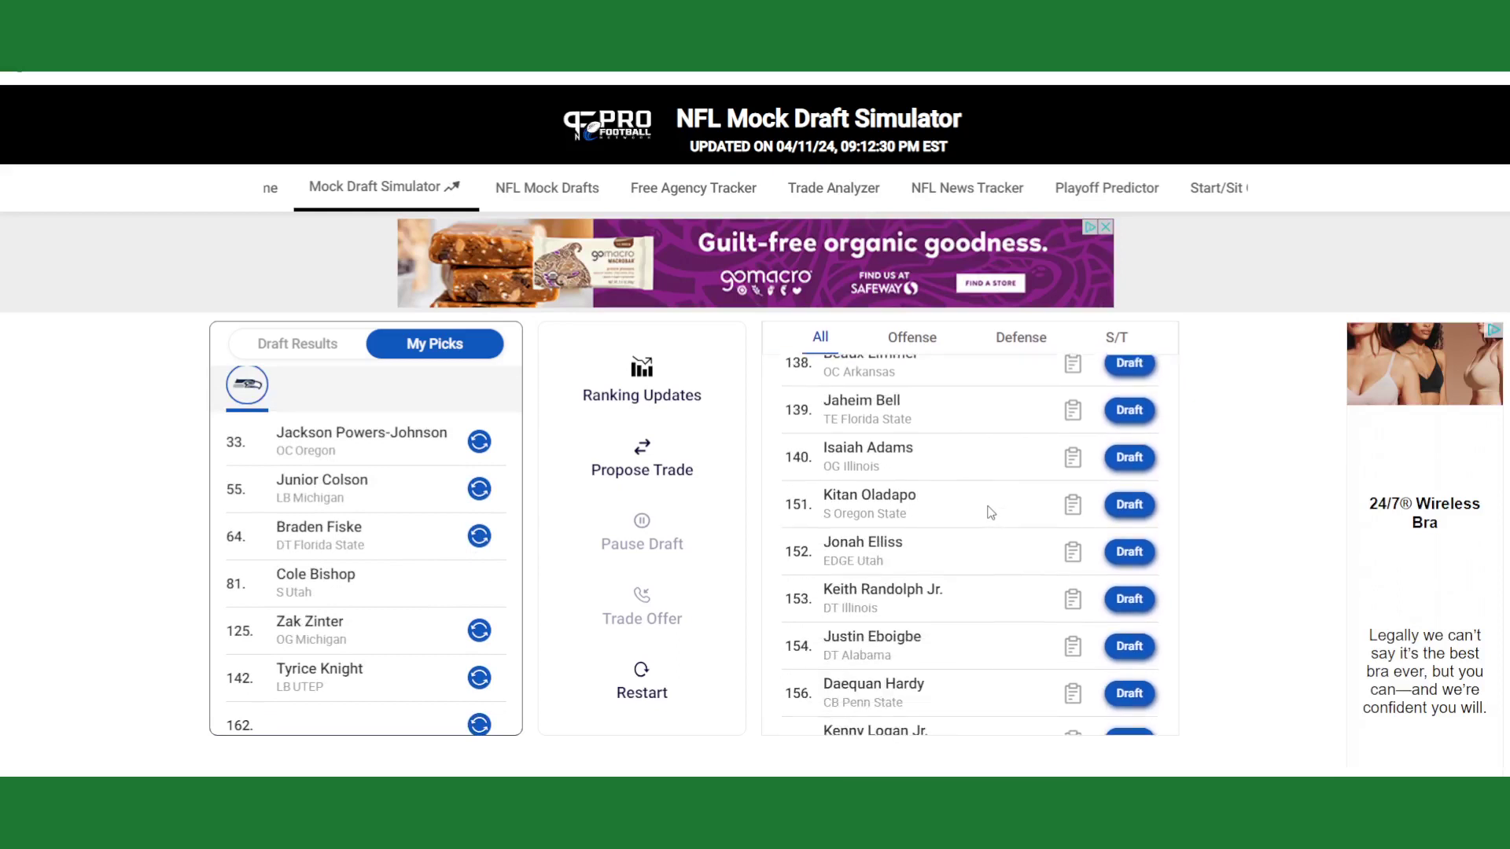
{"action": "scroll", "coordinate": [991, 512], "scroll_direction": "down", "scroll_amount": 1}
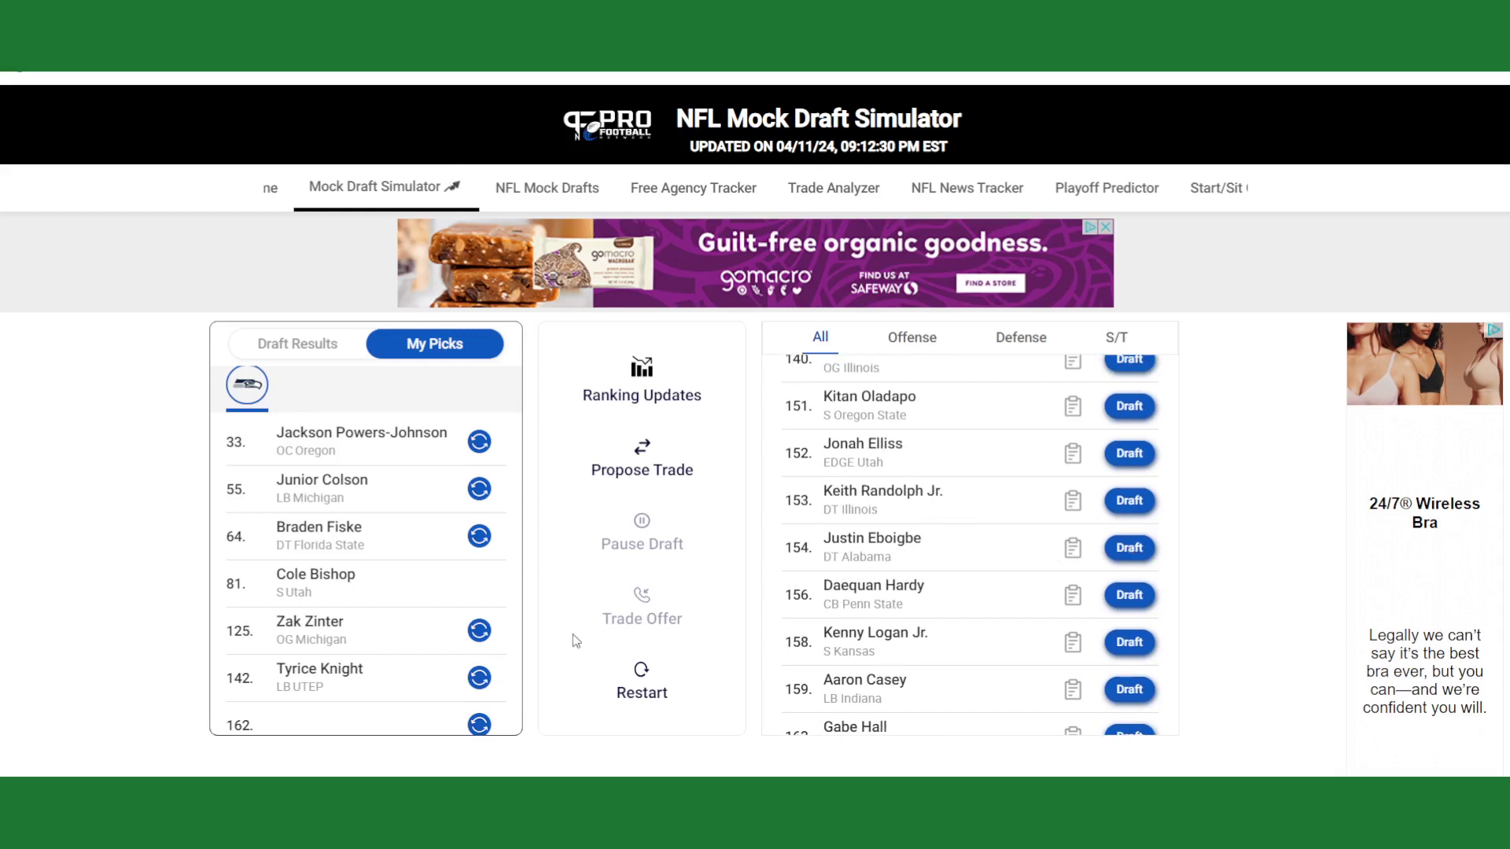
{"action": "scroll", "coordinate": [440, 560], "scroll_direction": "down", "scroll_amount": 2}
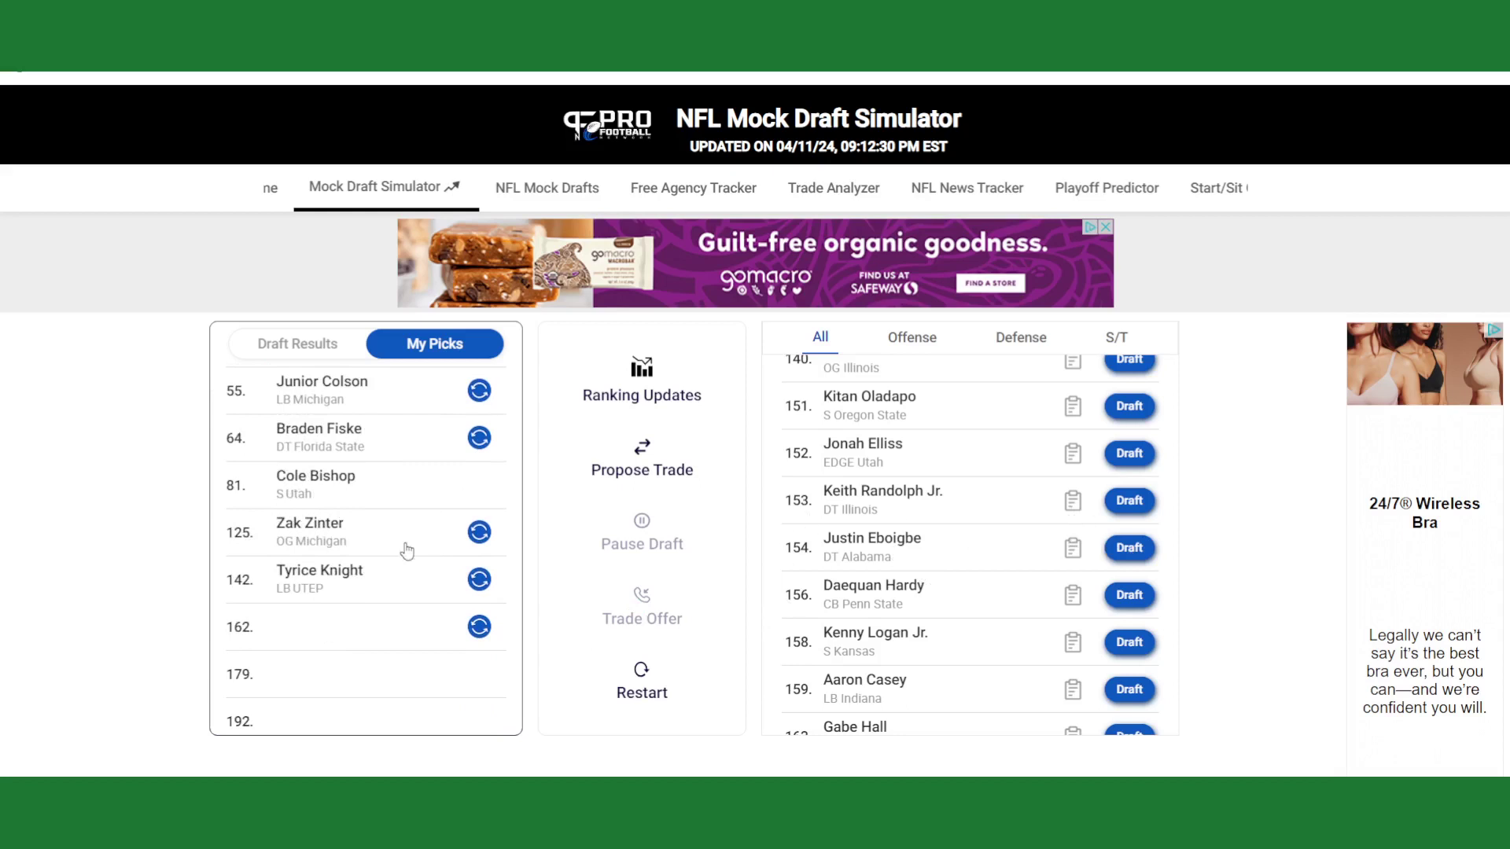
{"action": "scroll", "coordinate": [409, 552], "scroll_direction": "up", "scroll_amount": 2}
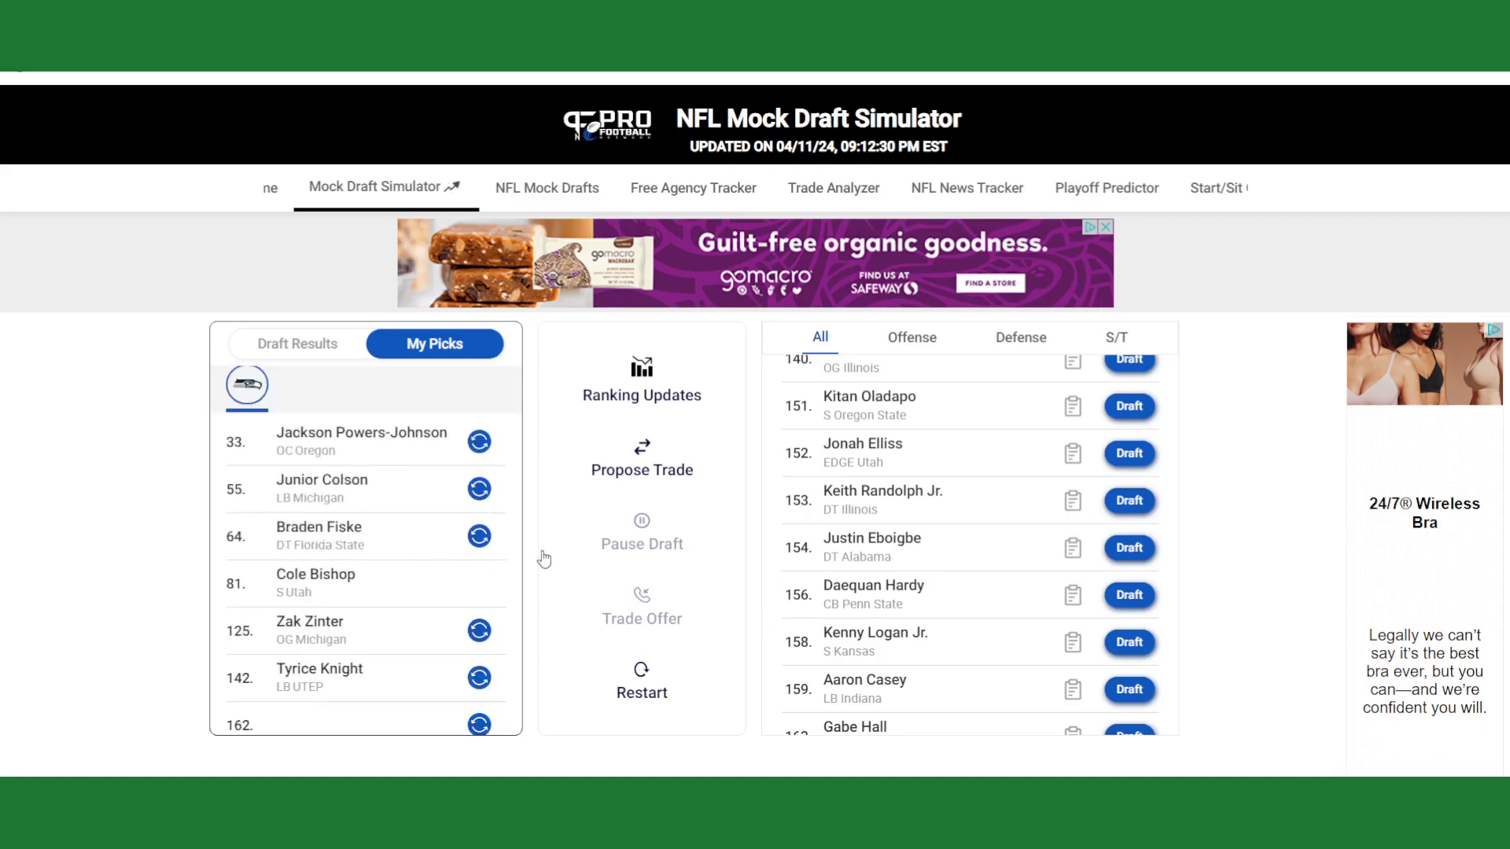
{"action": "scroll", "coordinate": [400, 556], "scroll_direction": "down", "scroll_amount": 2}
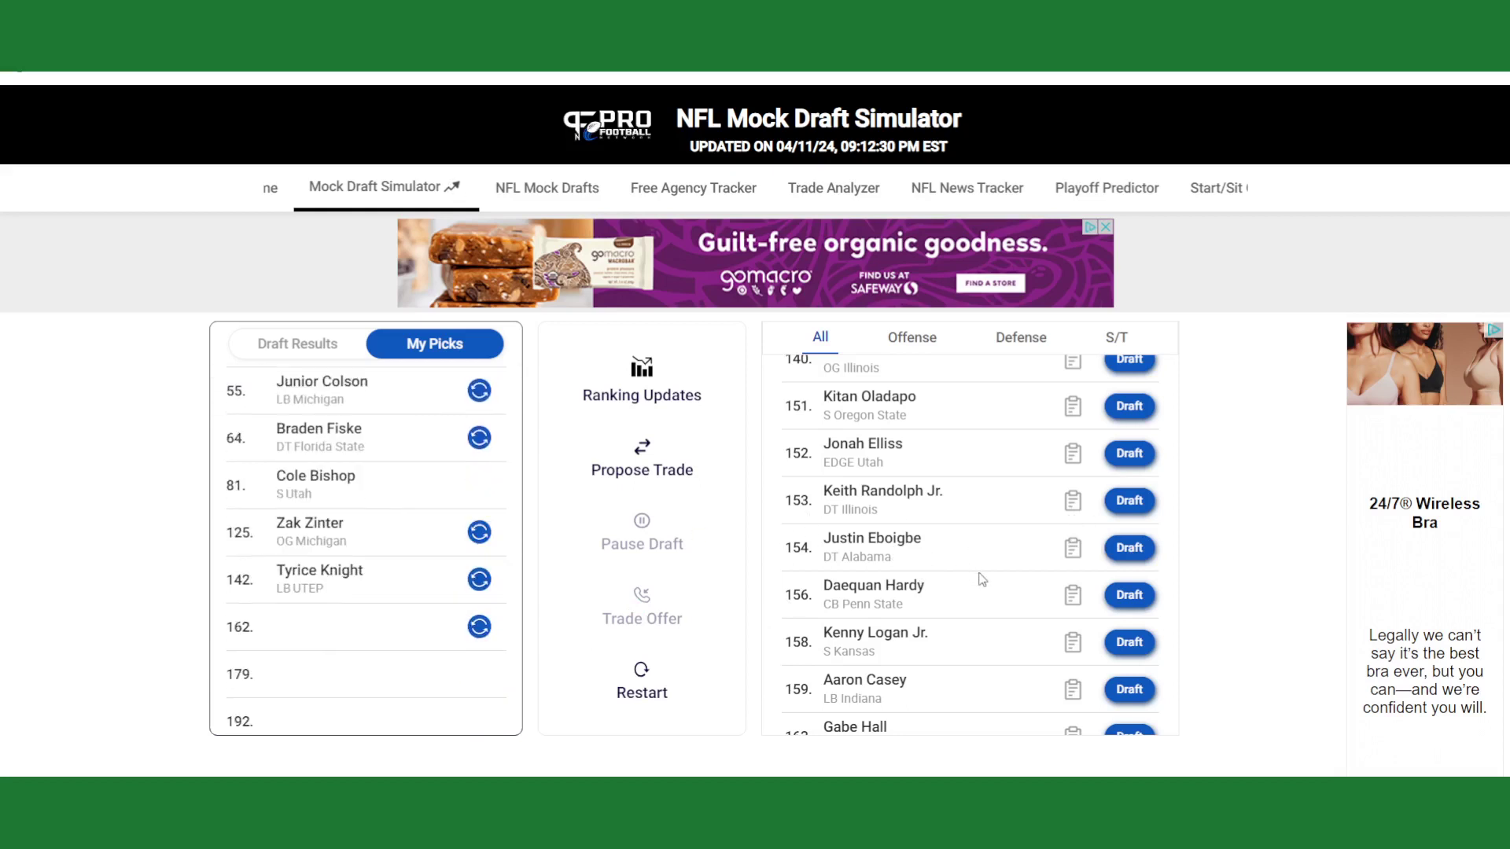
{"action": "left_click", "coordinate": [1129, 547]}
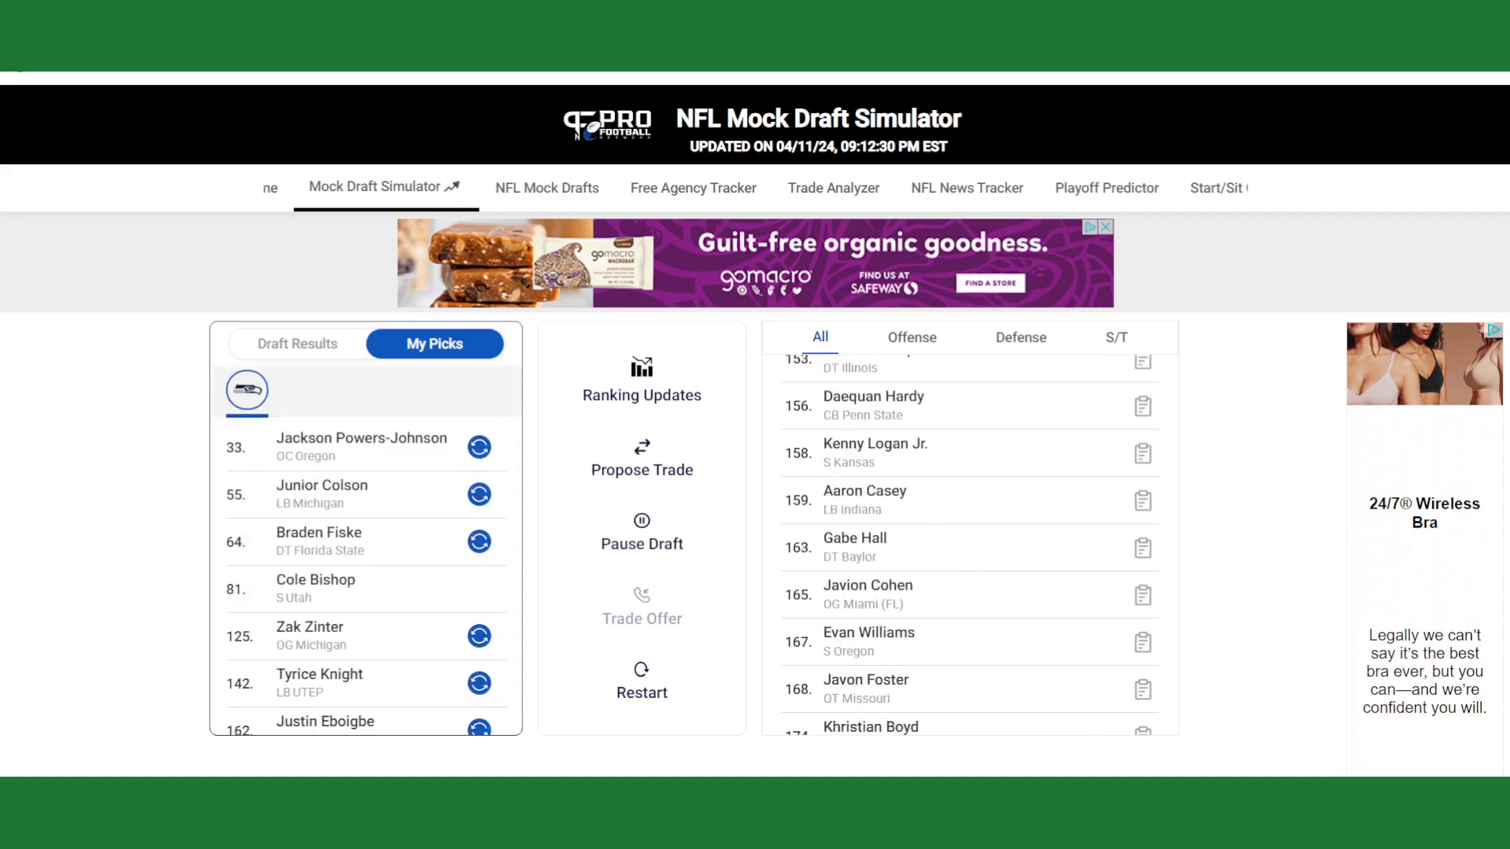
Review the top-ranked available prospects for pick 179 against Seattle's earlier selections and remaining picks
{"action": "scroll", "coordinate": [350, 538], "scroll_direction": "down", "scroll_amount": 2}
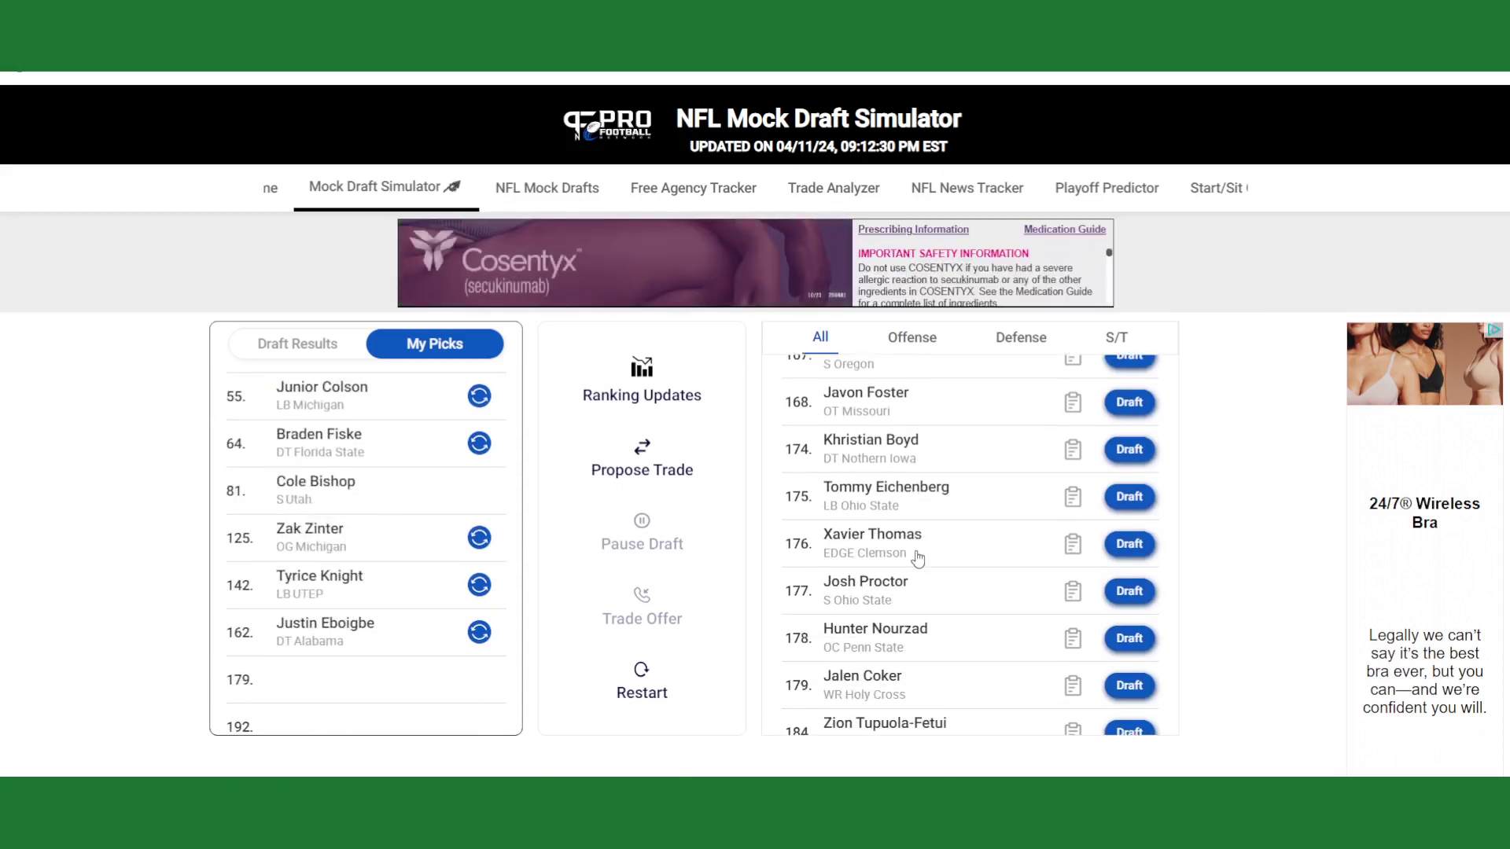
{"action": "scroll", "coordinate": [383, 559], "scroll_direction": "down", "scroll_amount": 1}
{"action": "scroll", "coordinate": [383, 560], "scroll_direction": "down", "scroll_amount": 2}
{"action": "scroll", "coordinate": [983, 542], "scroll_direction": "up", "scroll_amount": 3}
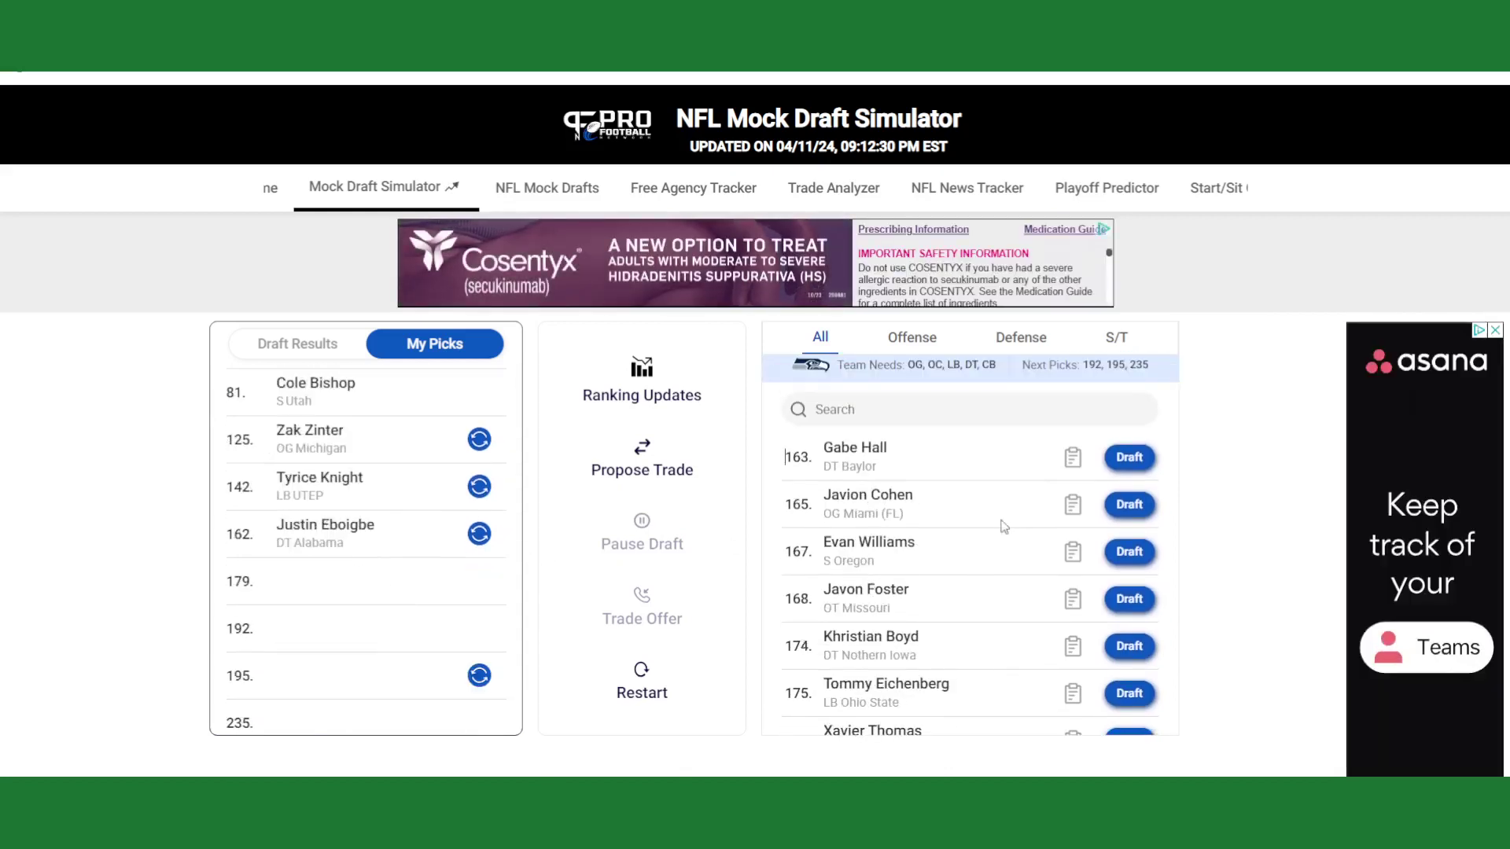
{"action": "scroll", "coordinate": [1015, 490], "scroll_direction": "down", "scroll_amount": 1}
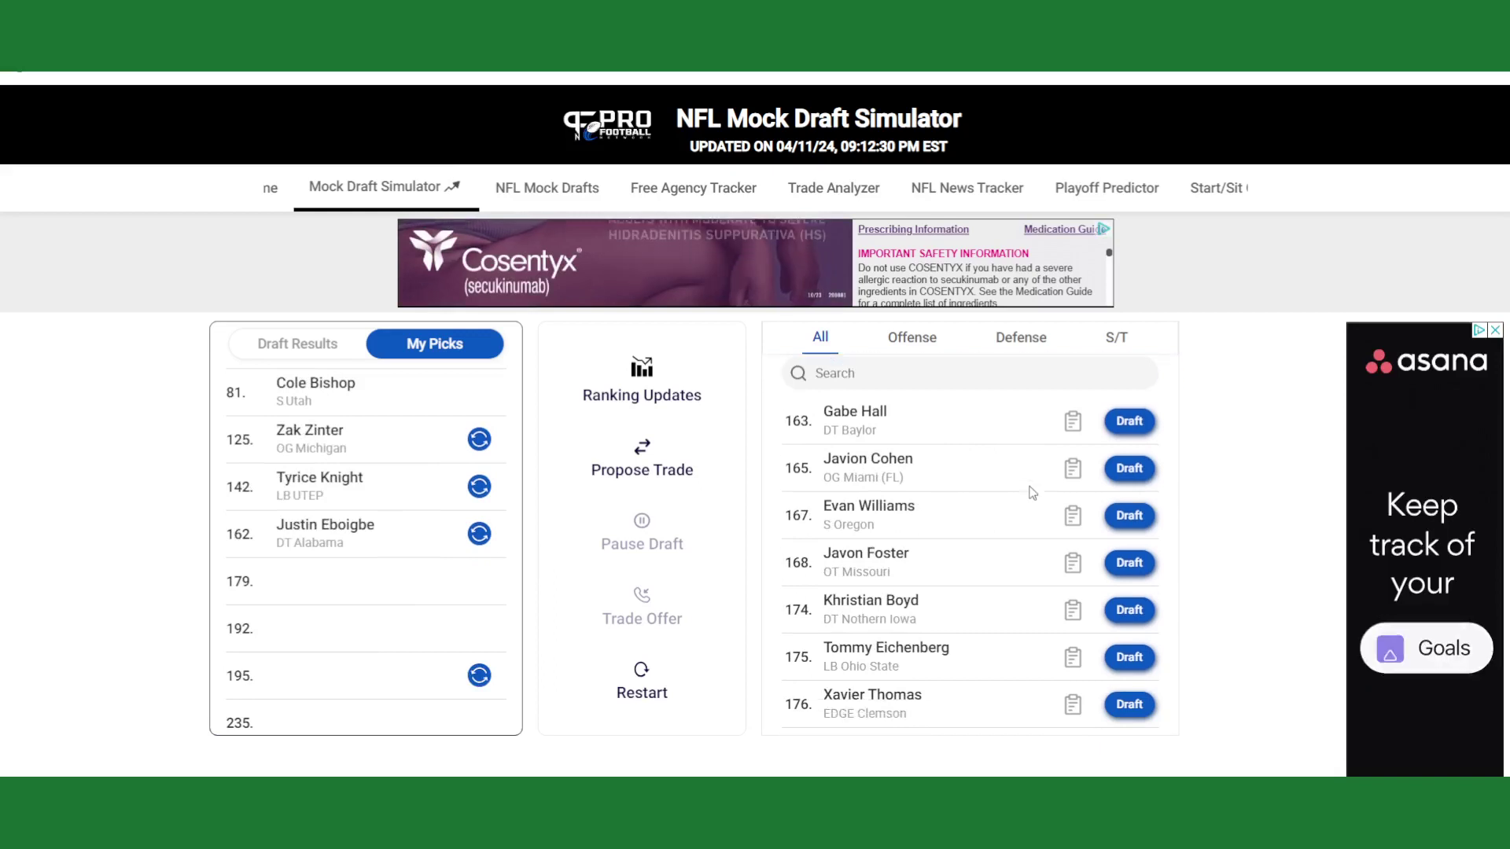
{"action": "scroll", "coordinate": [1030, 492], "scroll_direction": "down", "scroll_amount": 1}
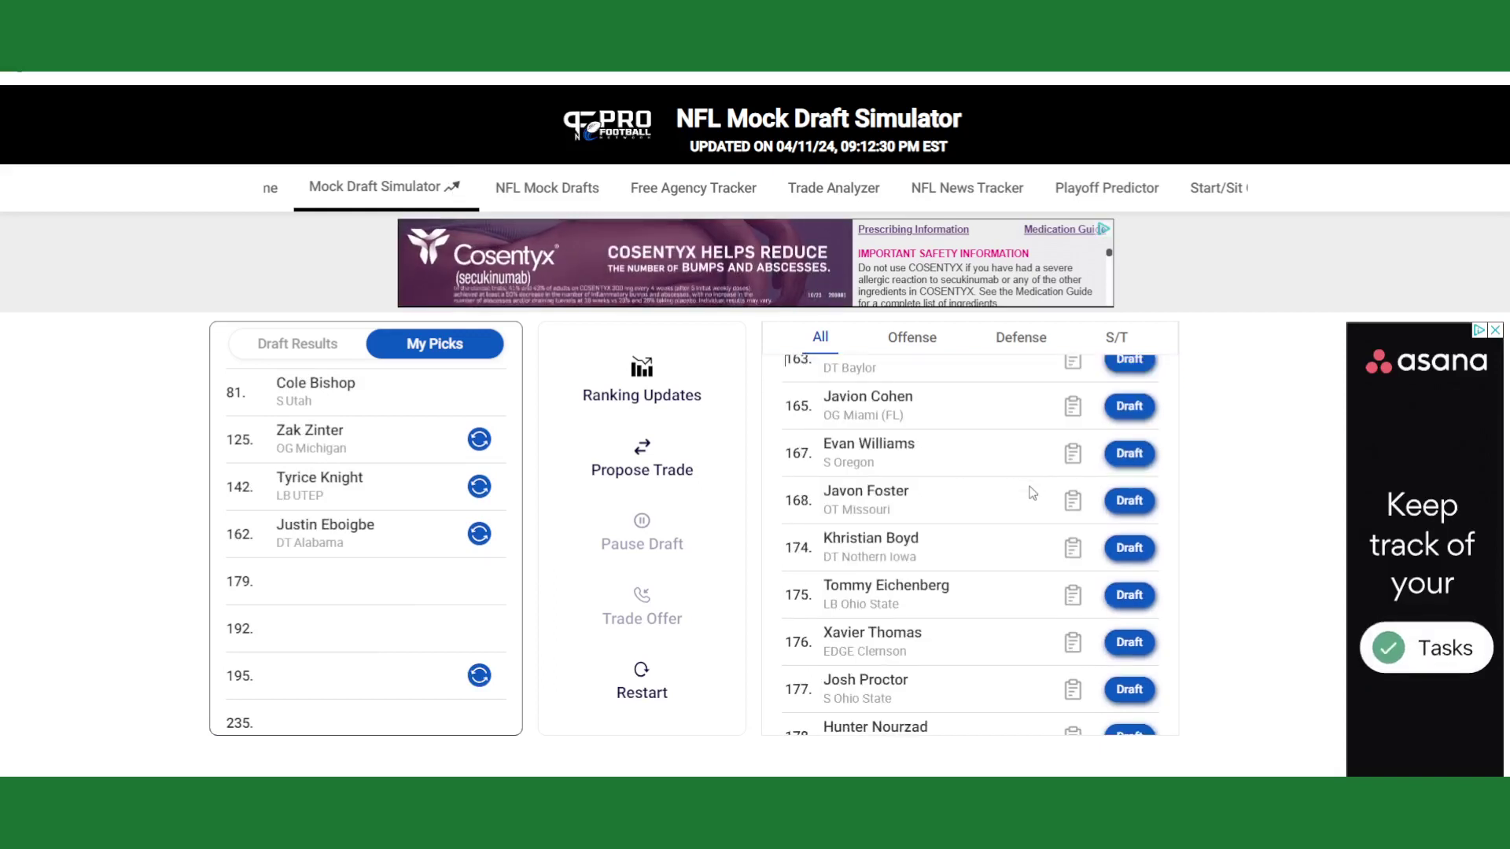
{"action": "scroll", "coordinate": [1033, 493], "scroll_direction": "down", "scroll_amount": 1}
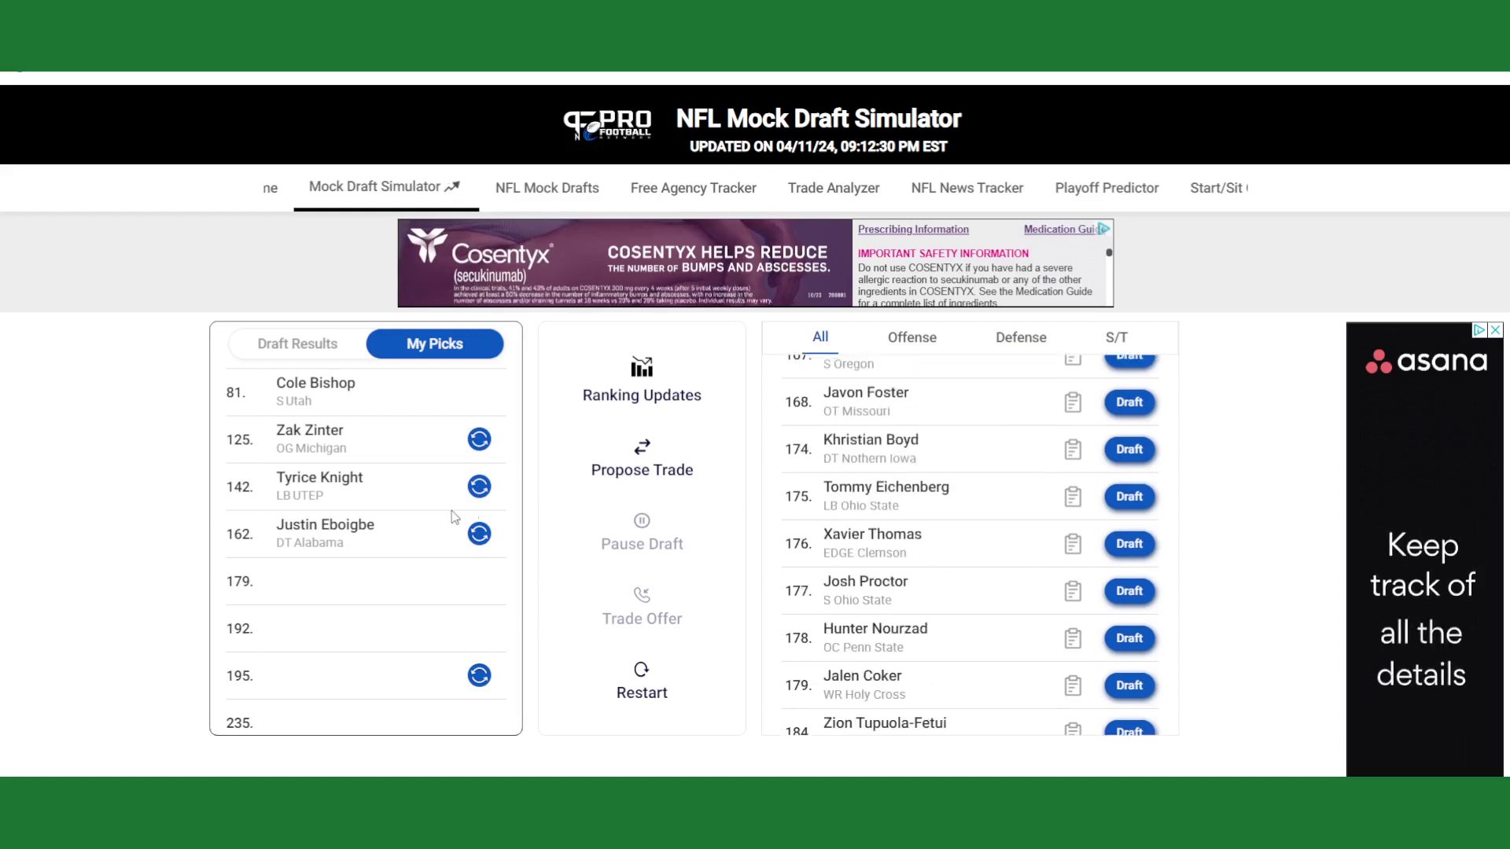
{"action": "scroll", "coordinate": [440, 513], "scroll_direction": "up", "scroll_amount": 1}
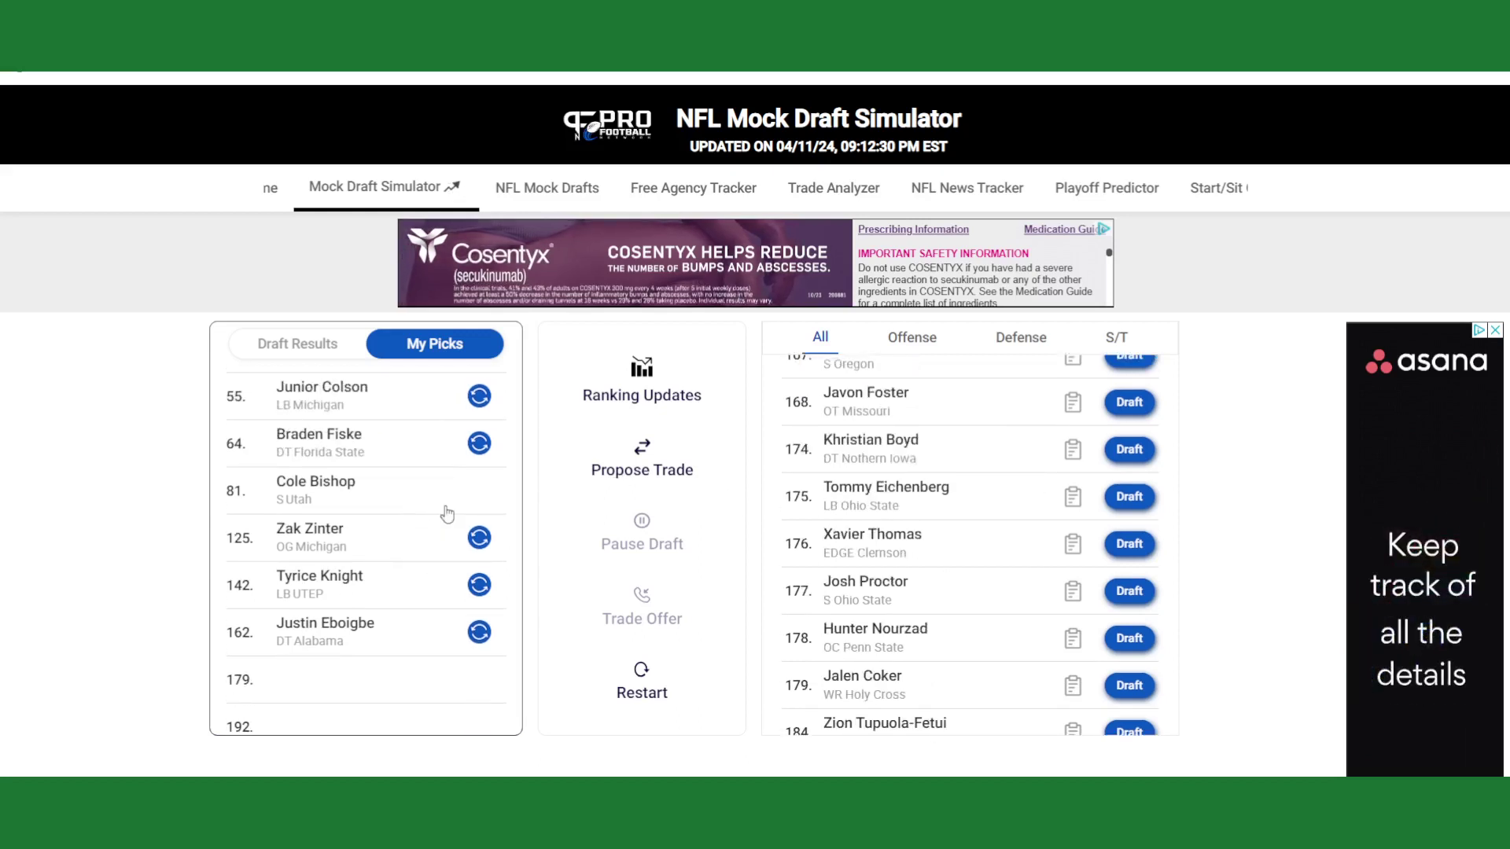
{"action": "scroll", "coordinate": [997, 514], "scroll_direction": "up", "scroll_amount": 3}
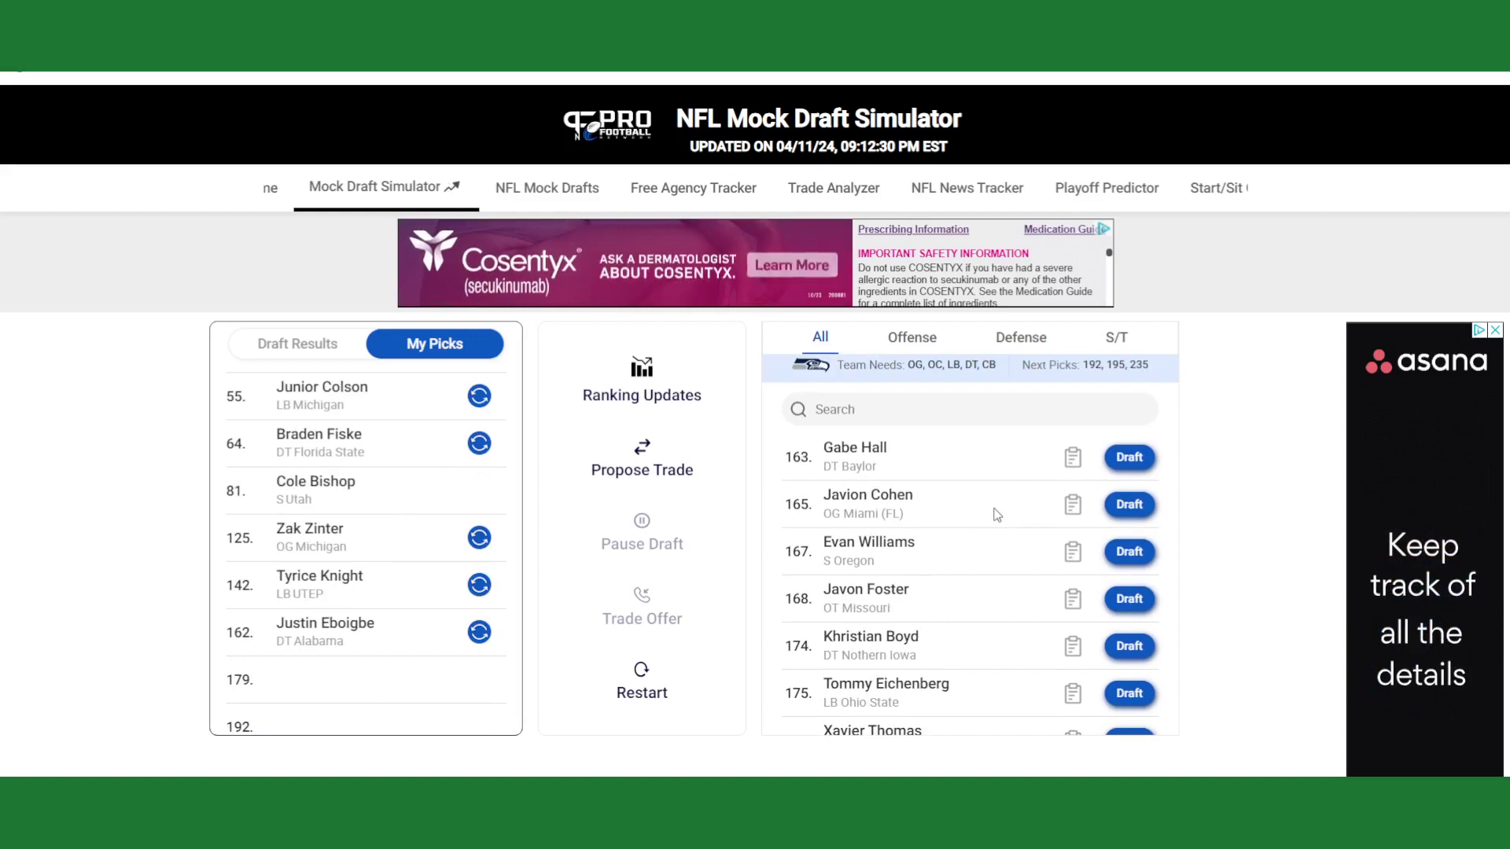
{"action": "scroll", "coordinate": [455, 521], "scroll_direction": "up", "scroll_amount": 2}
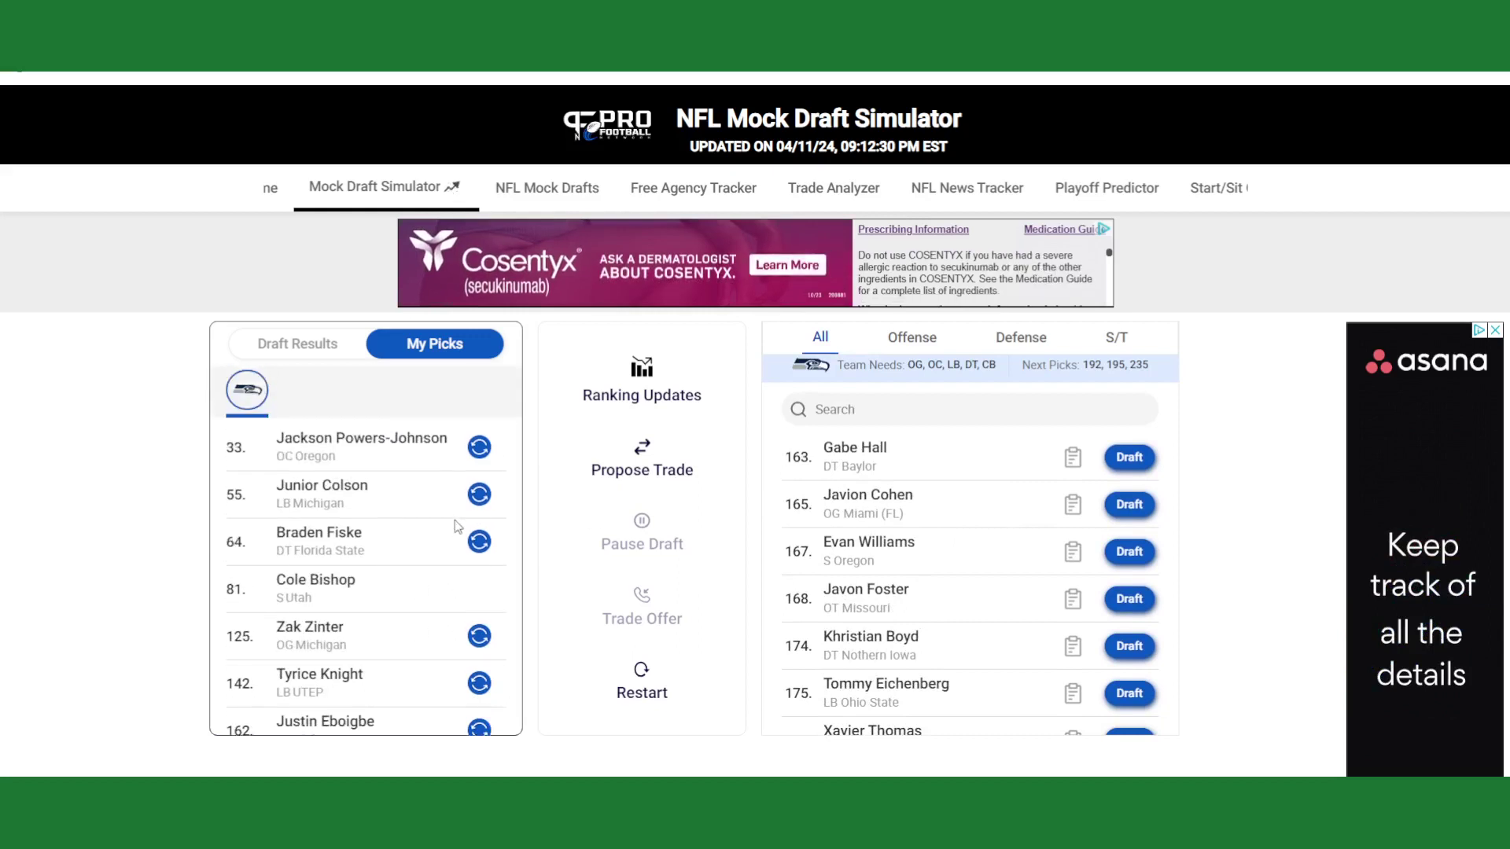
{"action": "scroll", "coordinate": [454, 520], "scroll_direction": "down", "scroll_amount": 2}
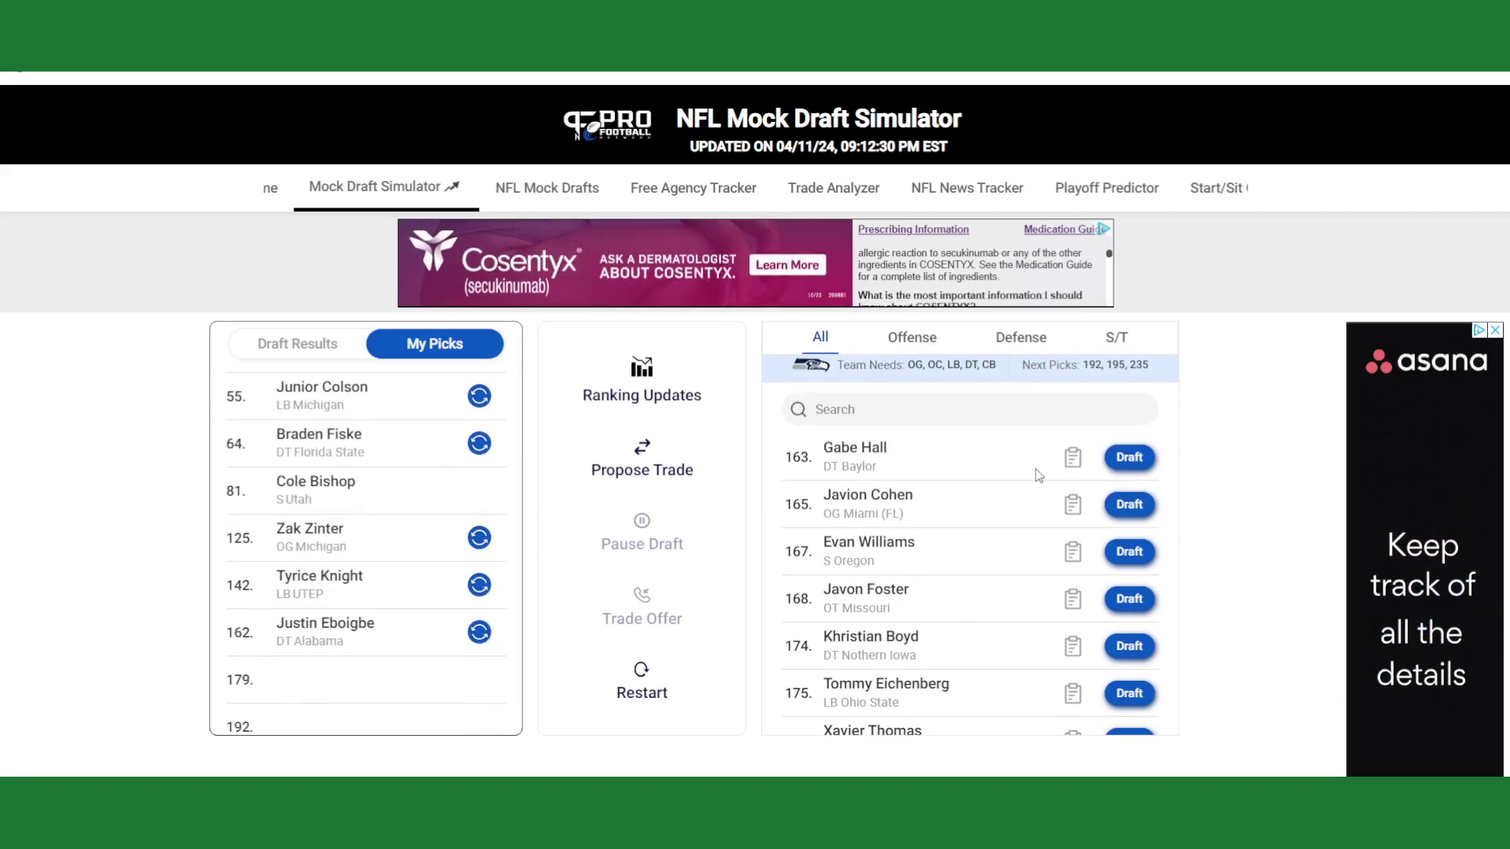
Look through the lower-ranked available prospects, down to those ranked around 208, for pick 179 candidates
{"action": "scroll", "coordinate": [1022, 511], "scroll_direction": "down", "scroll_amount": 3}
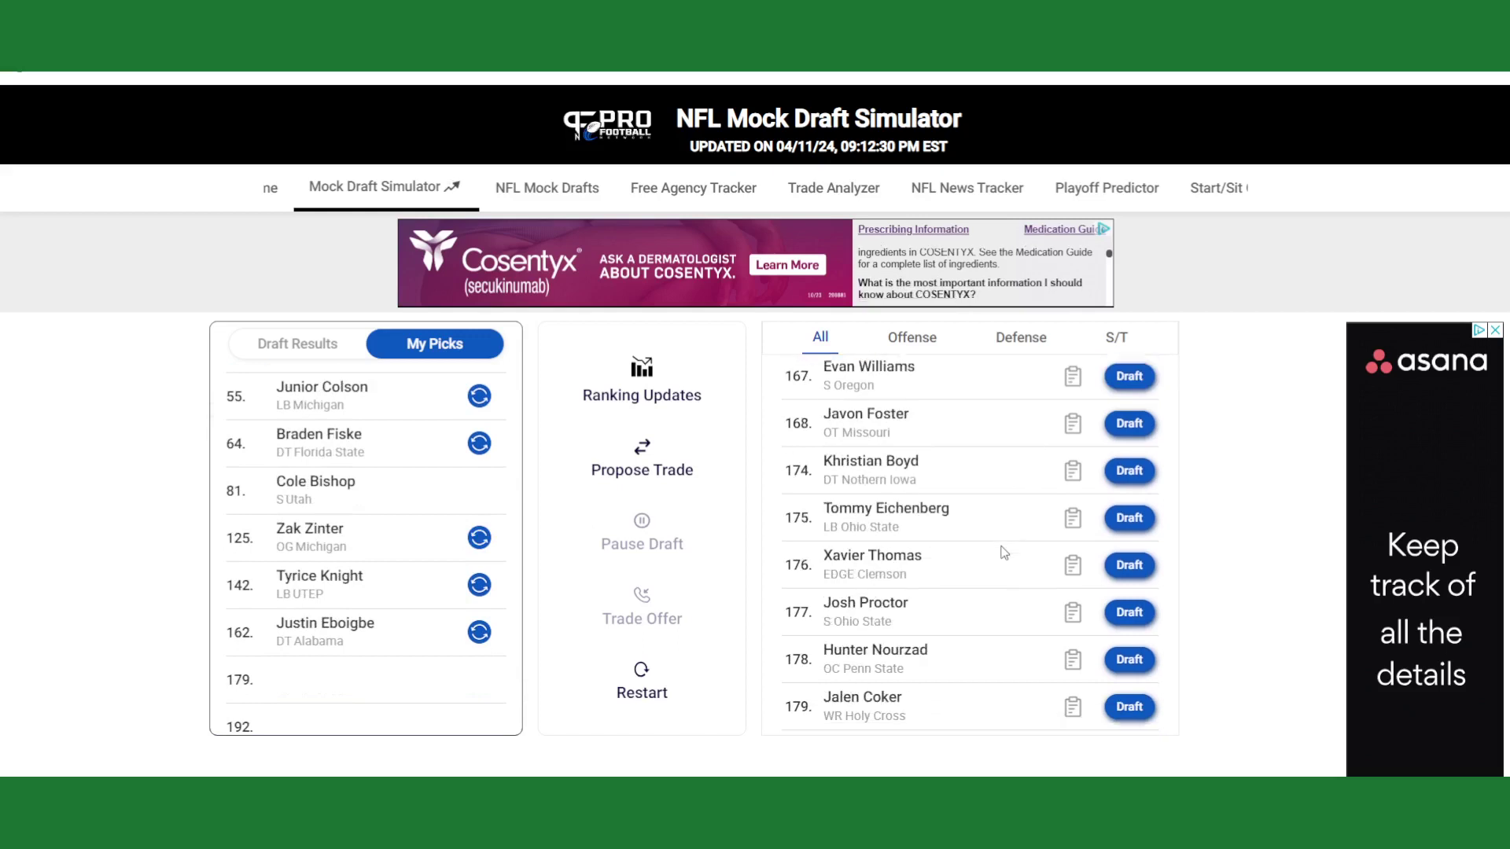
{"action": "scroll", "coordinate": [1004, 553], "scroll_direction": "down", "scroll_amount": 1}
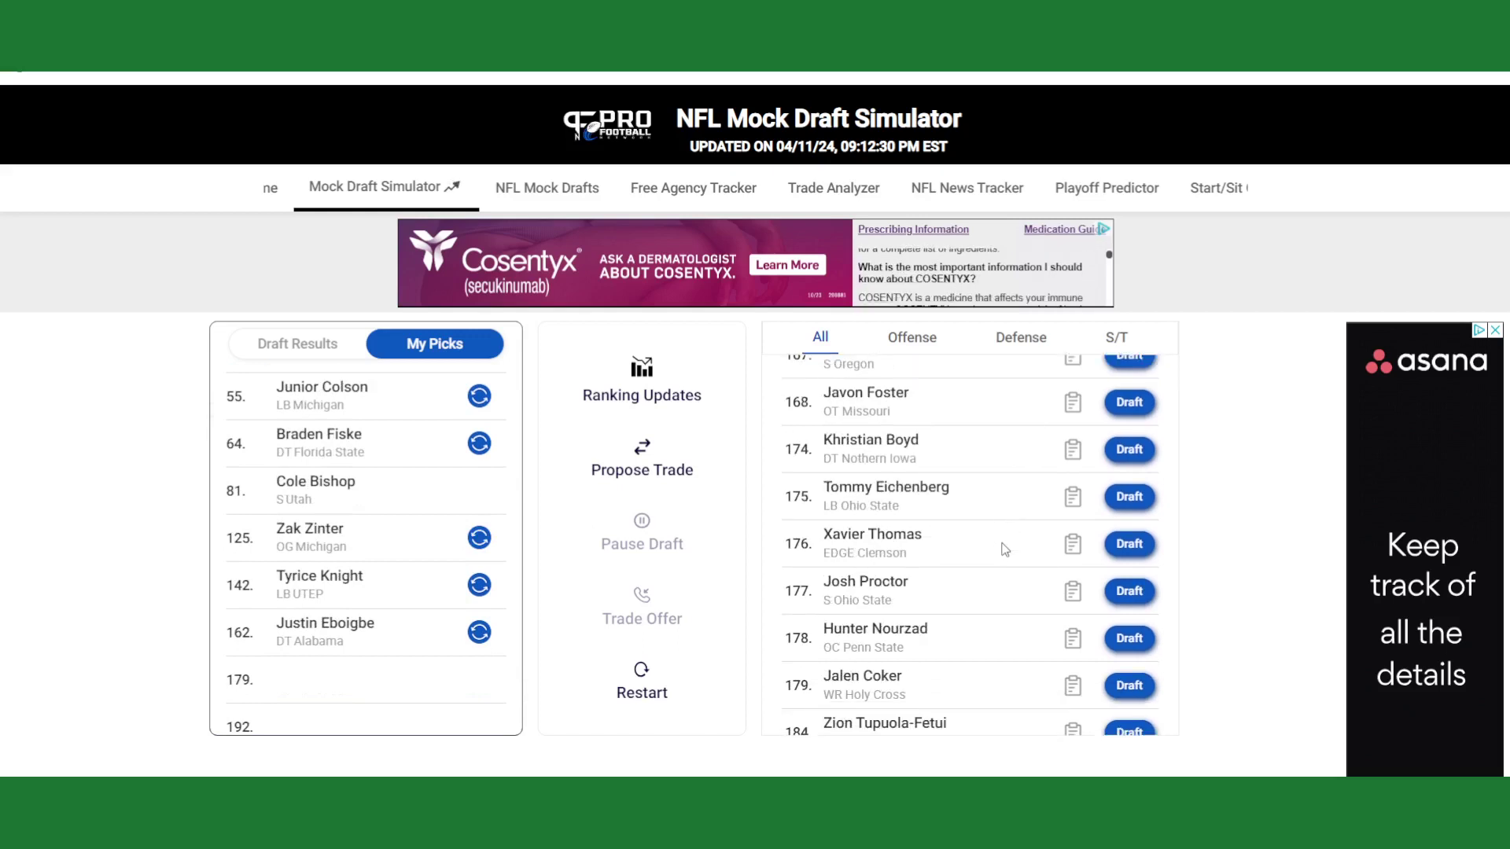
{"action": "scroll", "coordinate": [1004, 549], "scroll_direction": "down", "scroll_amount": 1}
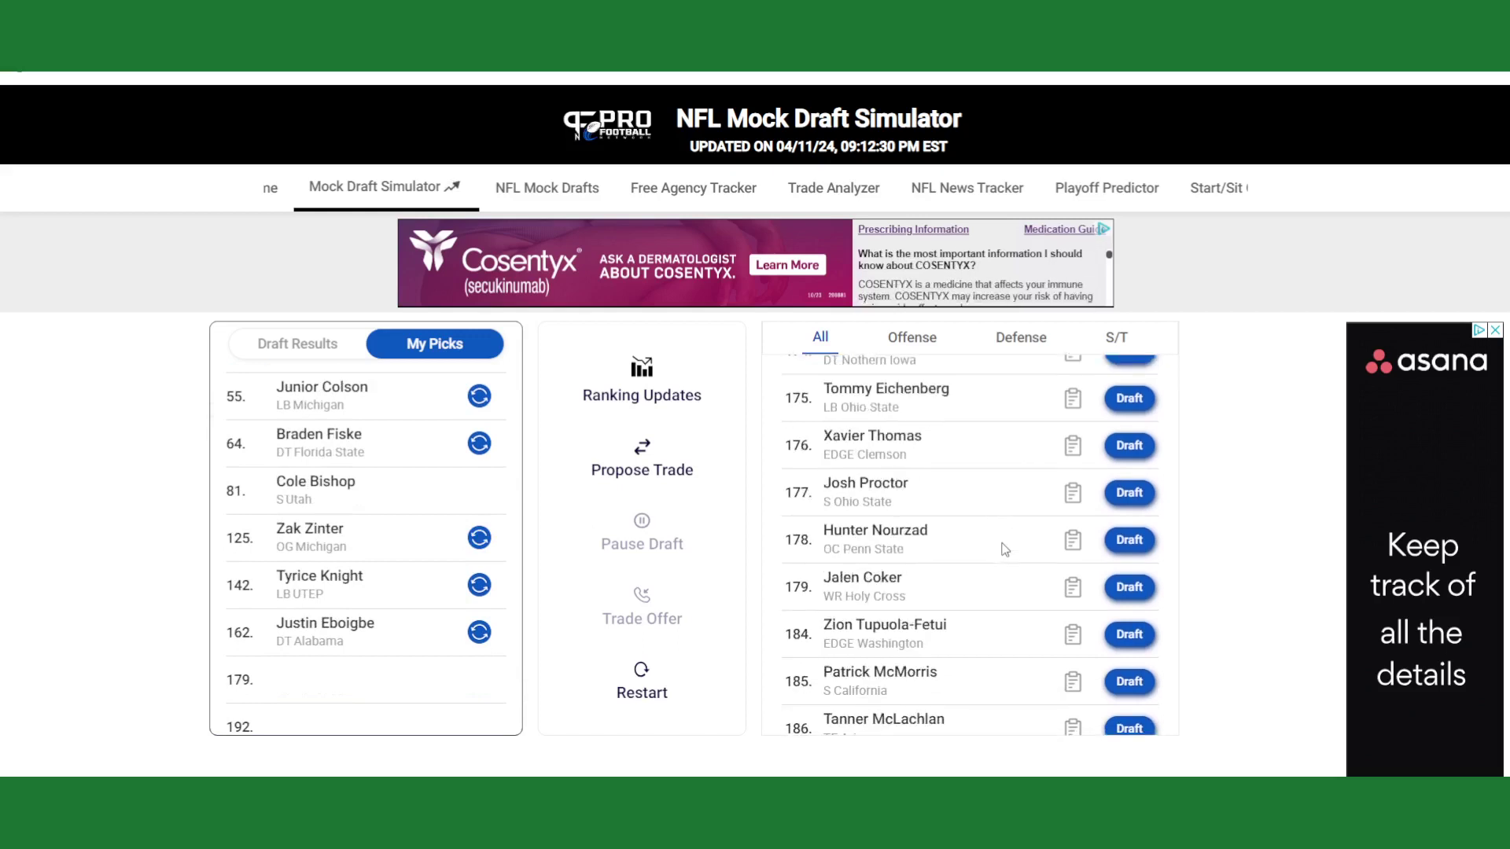
{"action": "scroll", "coordinate": [1004, 549], "scroll_direction": "down", "scroll_amount": 2}
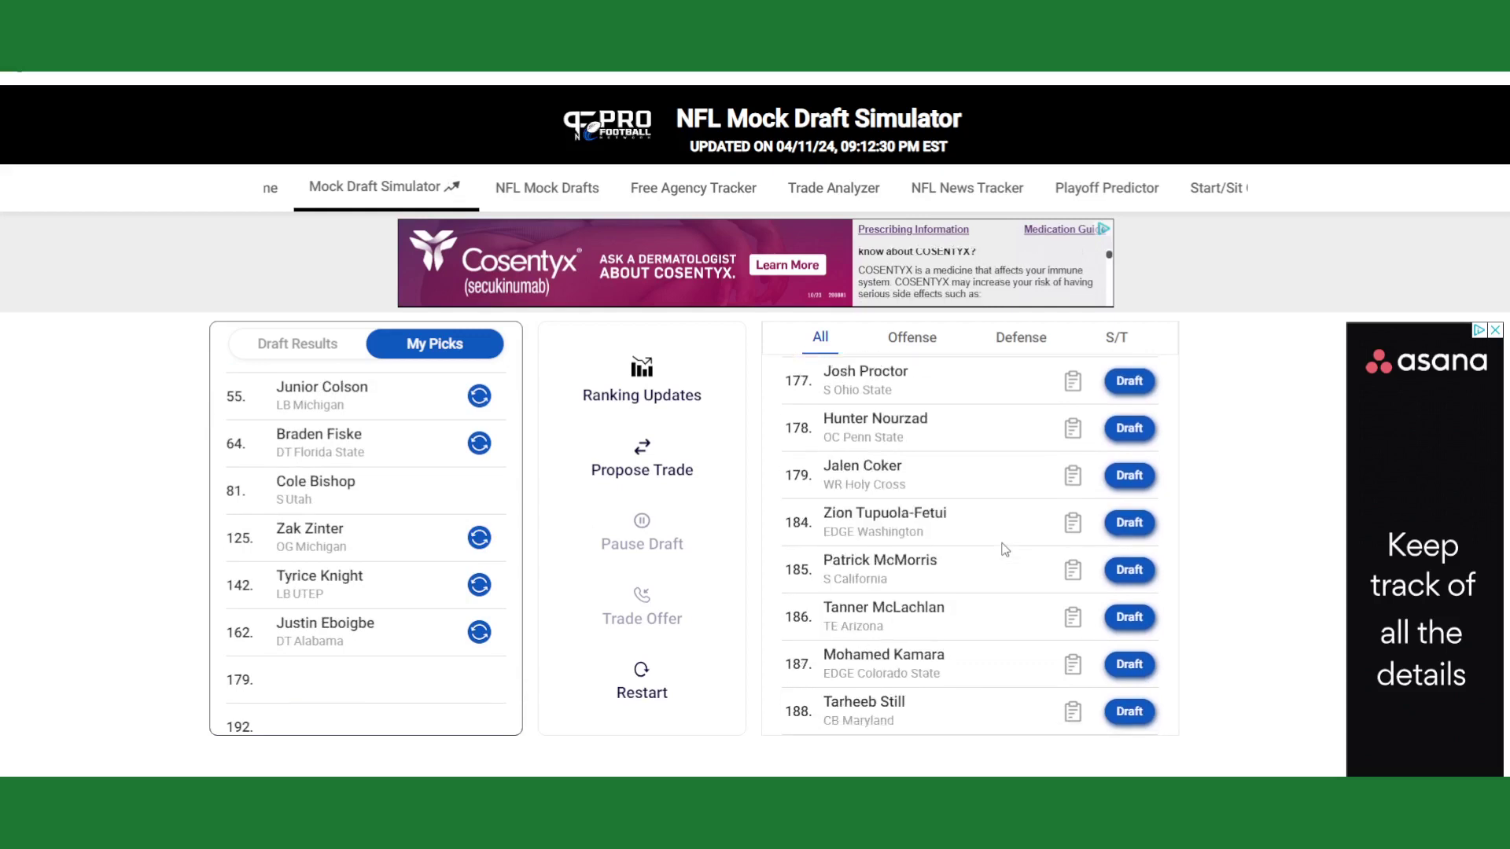
{"action": "scroll", "coordinate": [1004, 549], "scroll_direction": "down", "scroll_amount": 5}
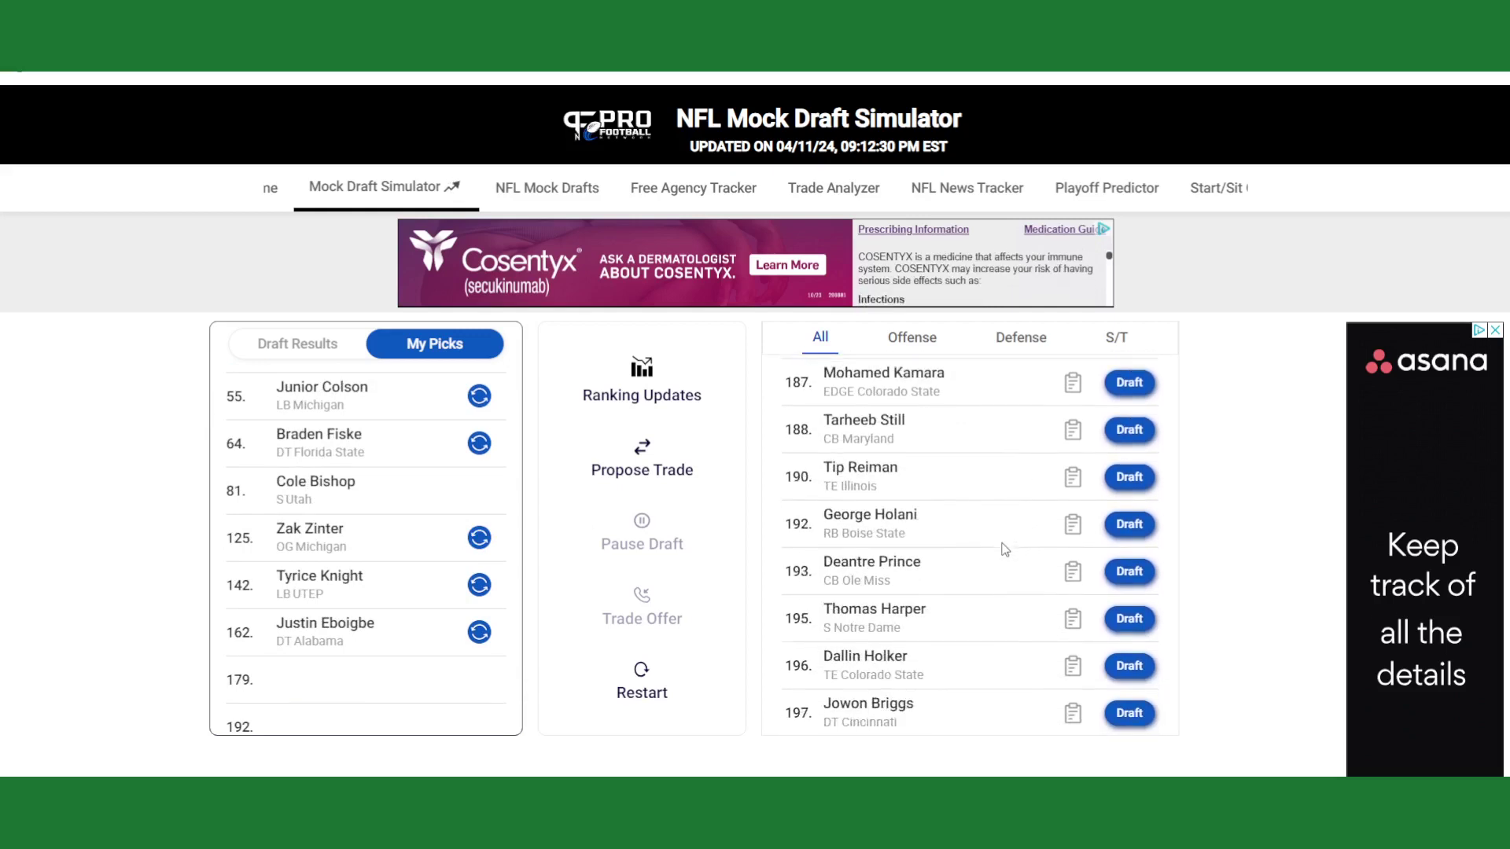
{"action": "scroll", "coordinate": [1004, 549], "scroll_direction": "down", "scroll_amount": 2}
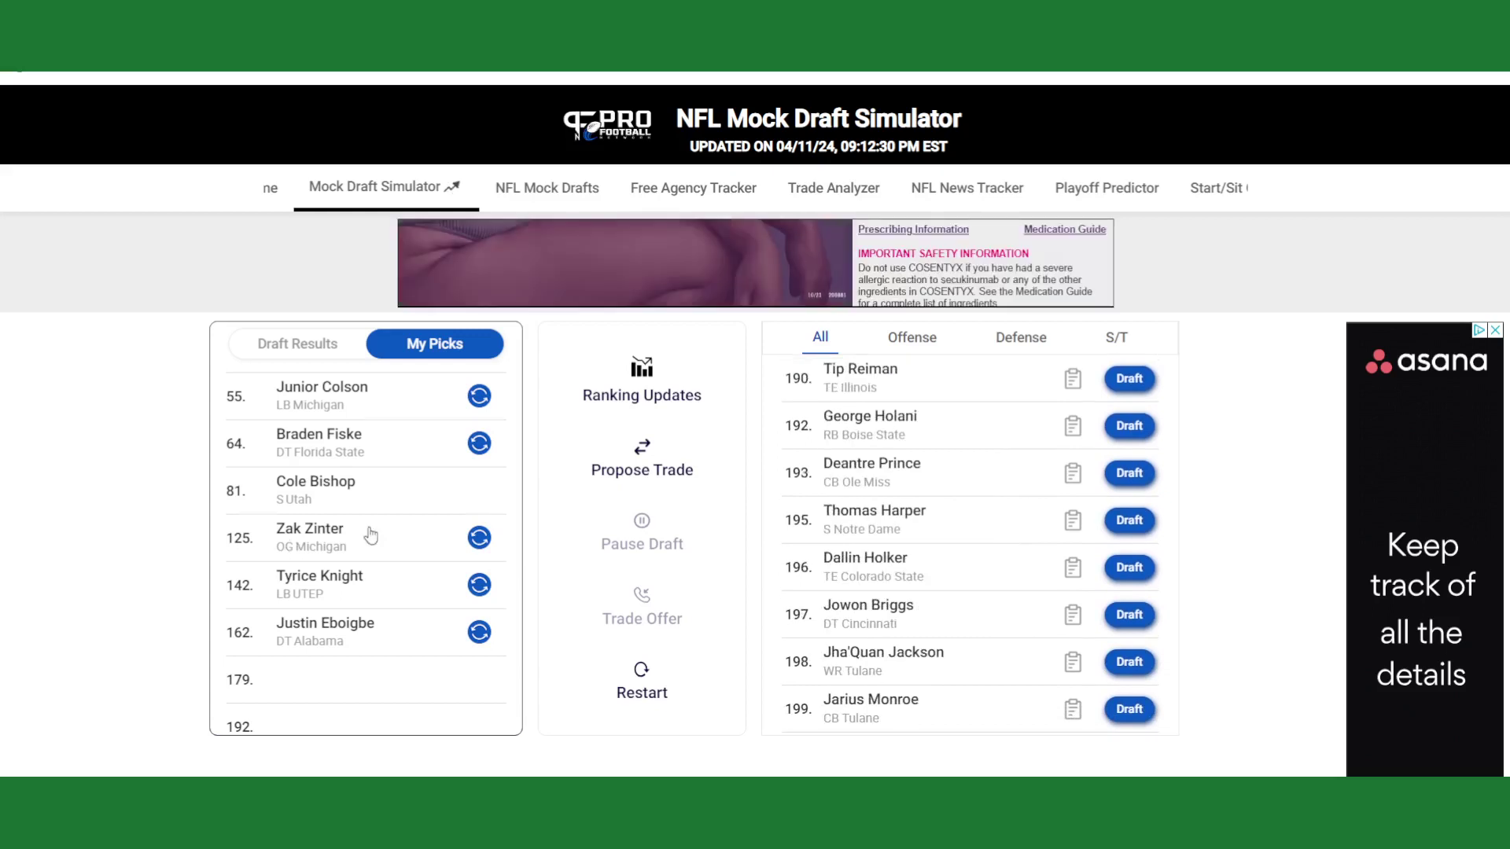
{"action": "scroll", "coordinate": [371, 532], "scroll_direction": "down", "scroll_amount": 2}
{"action": "scroll", "coordinate": [465, 525], "scroll_direction": "up", "scroll_amount": 2}
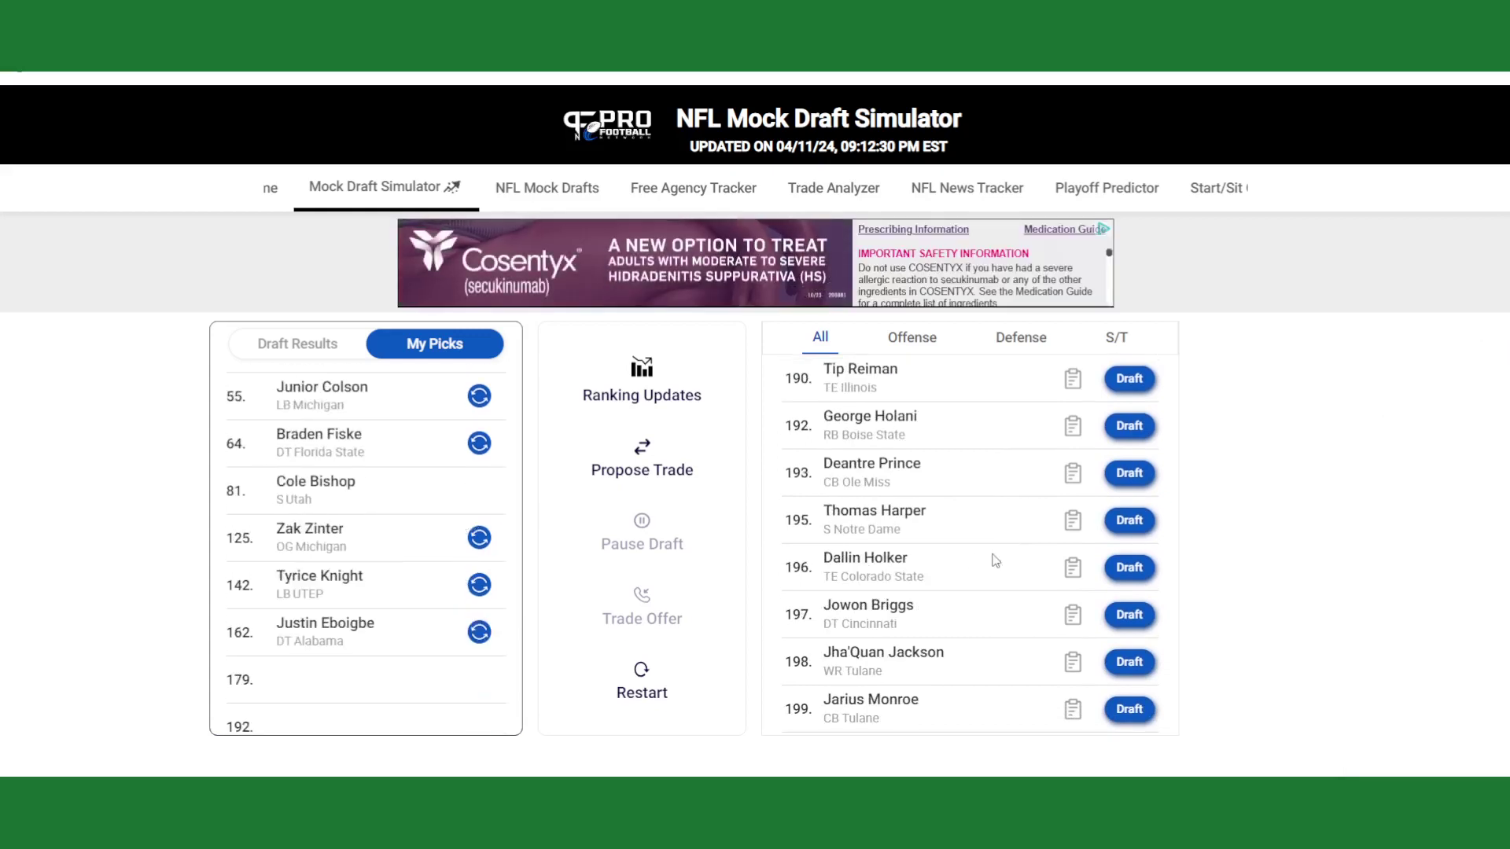
{"action": "scroll", "coordinate": [996, 560], "scroll_direction": "down", "scroll_amount": 5}
{"action": "scroll", "coordinate": [996, 561], "scroll_direction": "down", "scroll_amount": 2}
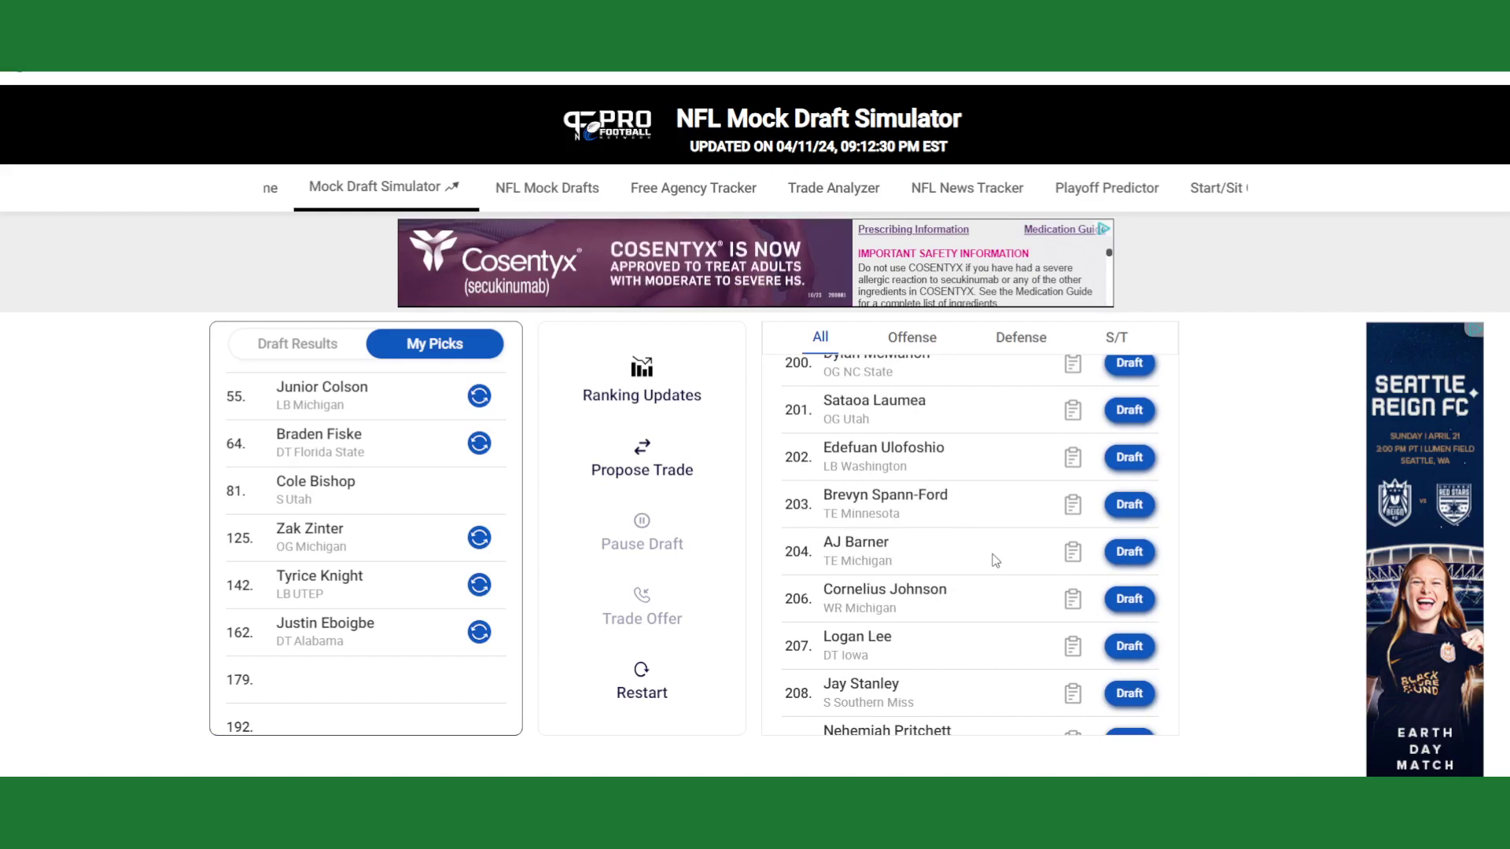
{"action": "scroll", "coordinate": [996, 560], "scroll_direction": "up", "scroll_amount": 6}
{"action": "scroll", "coordinate": [996, 561], "scroll_direction": "down", "scroll_amount": 1}
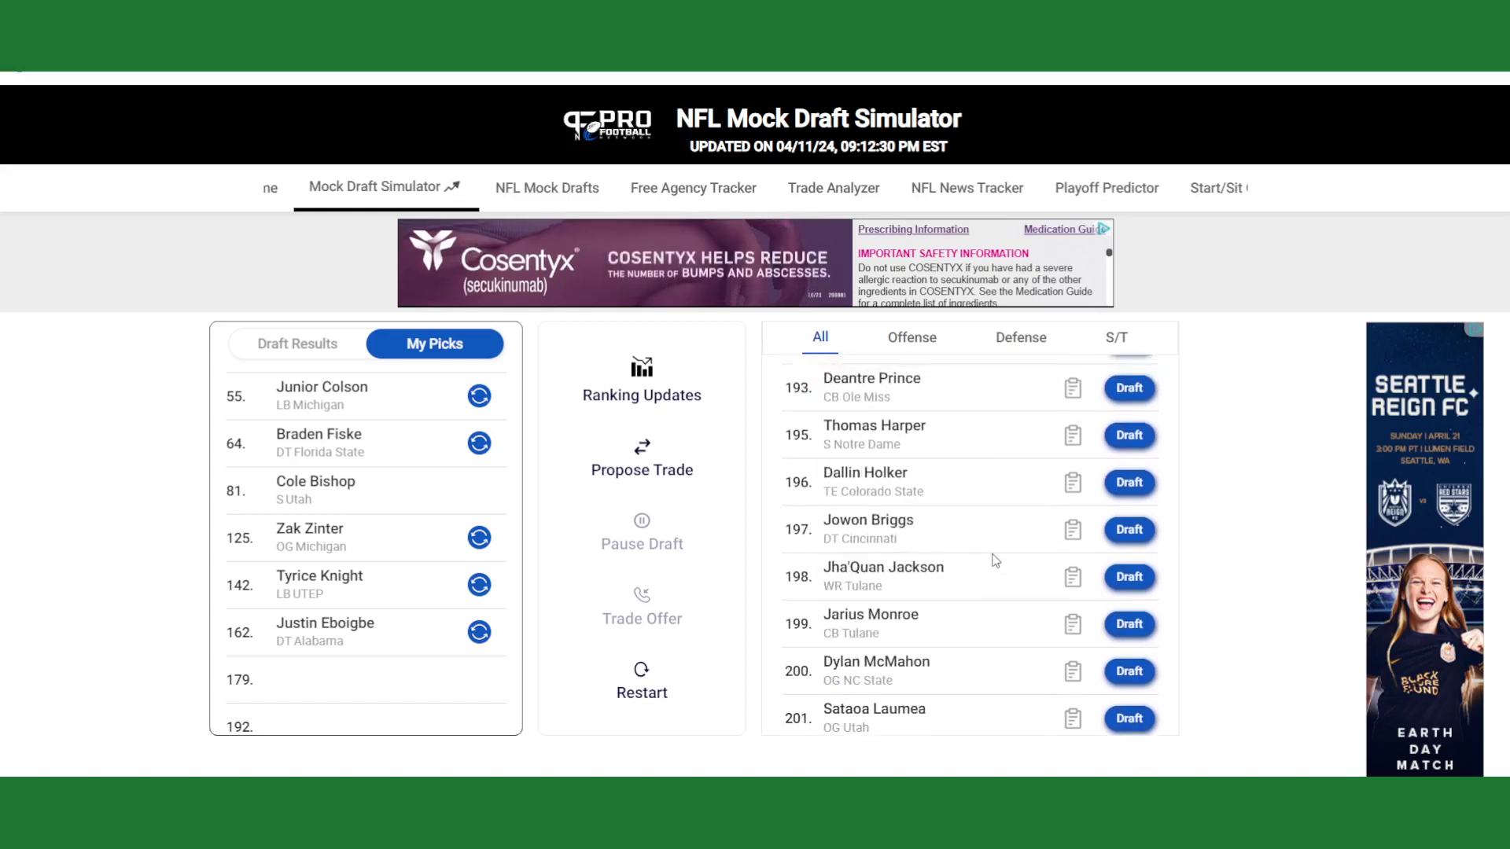
{"action": "scroll", "coordinate": [996, 561], "scroll_direction": "up", "scroll_amount": 5}
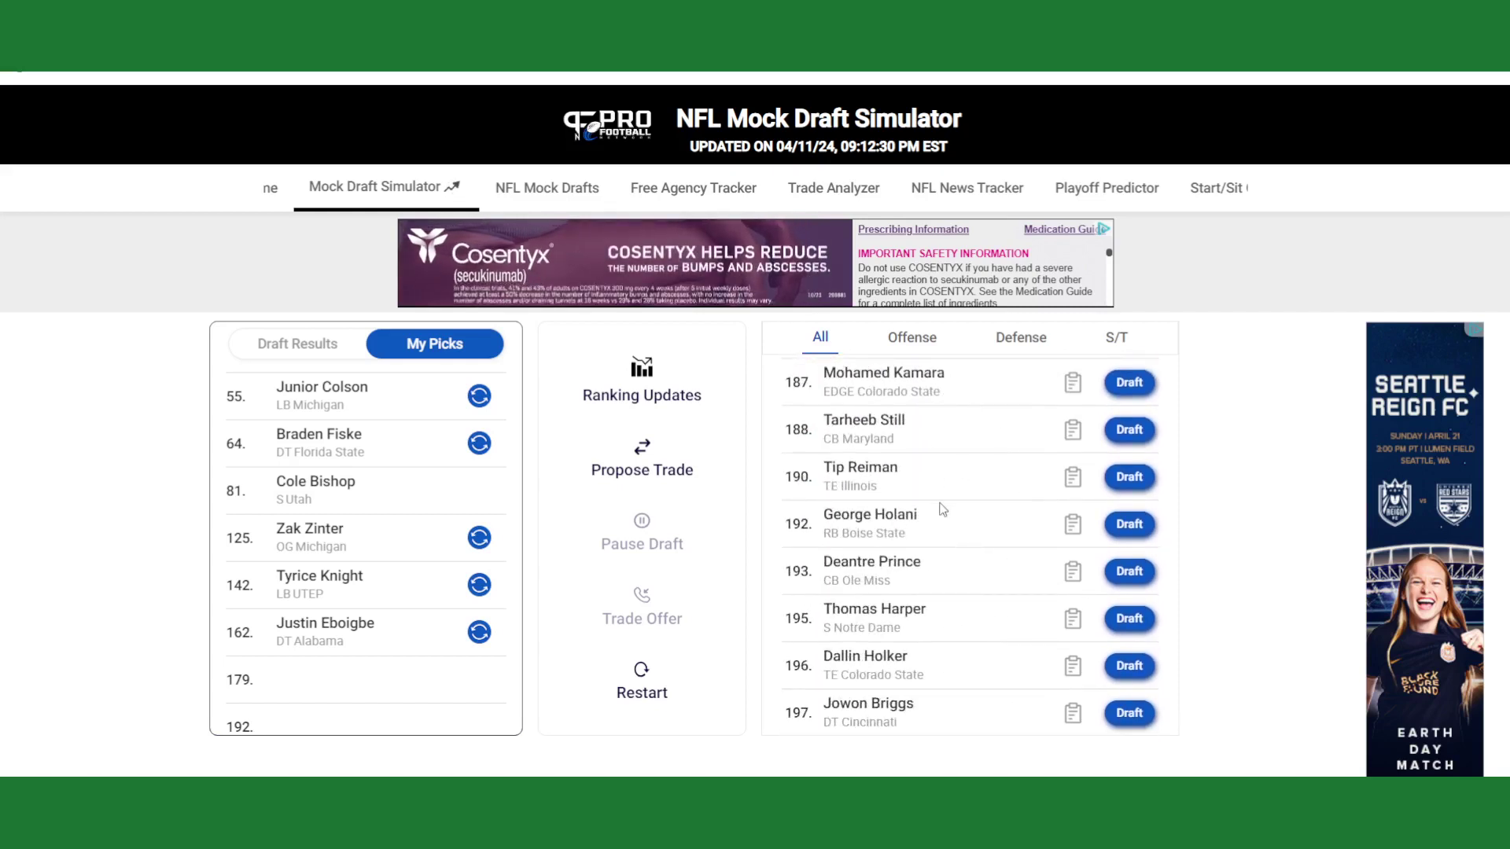
Draft Arizona tight end Tanner McLachlan with pick 179
{"action": "scroll", "coordinate": [943, 509], "scroll_direction": "up", "scroll_amount": 4}
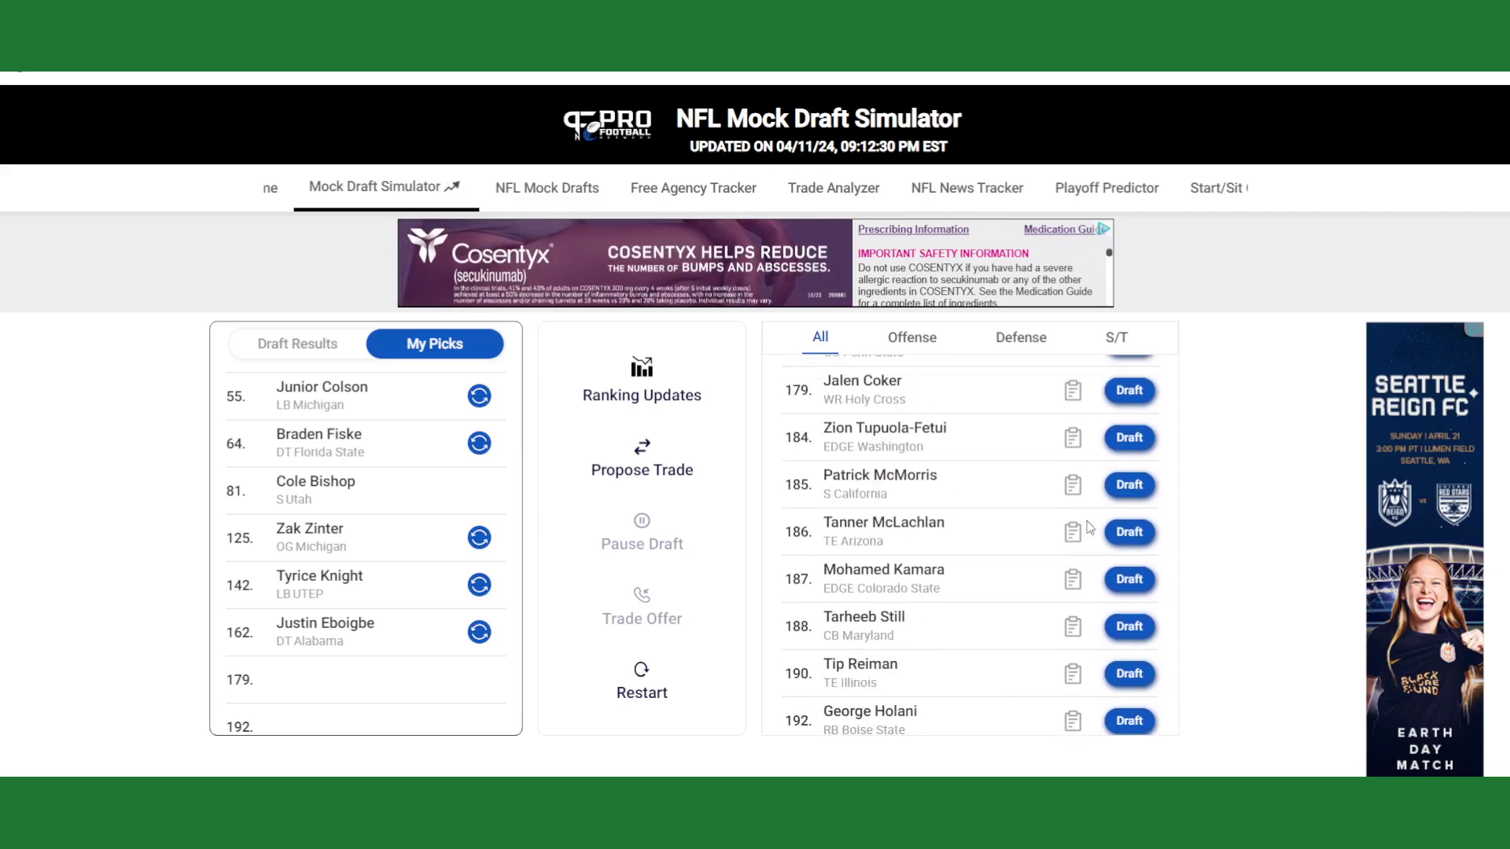
{"action": "left_click", "coordinate": [1130, 534]}
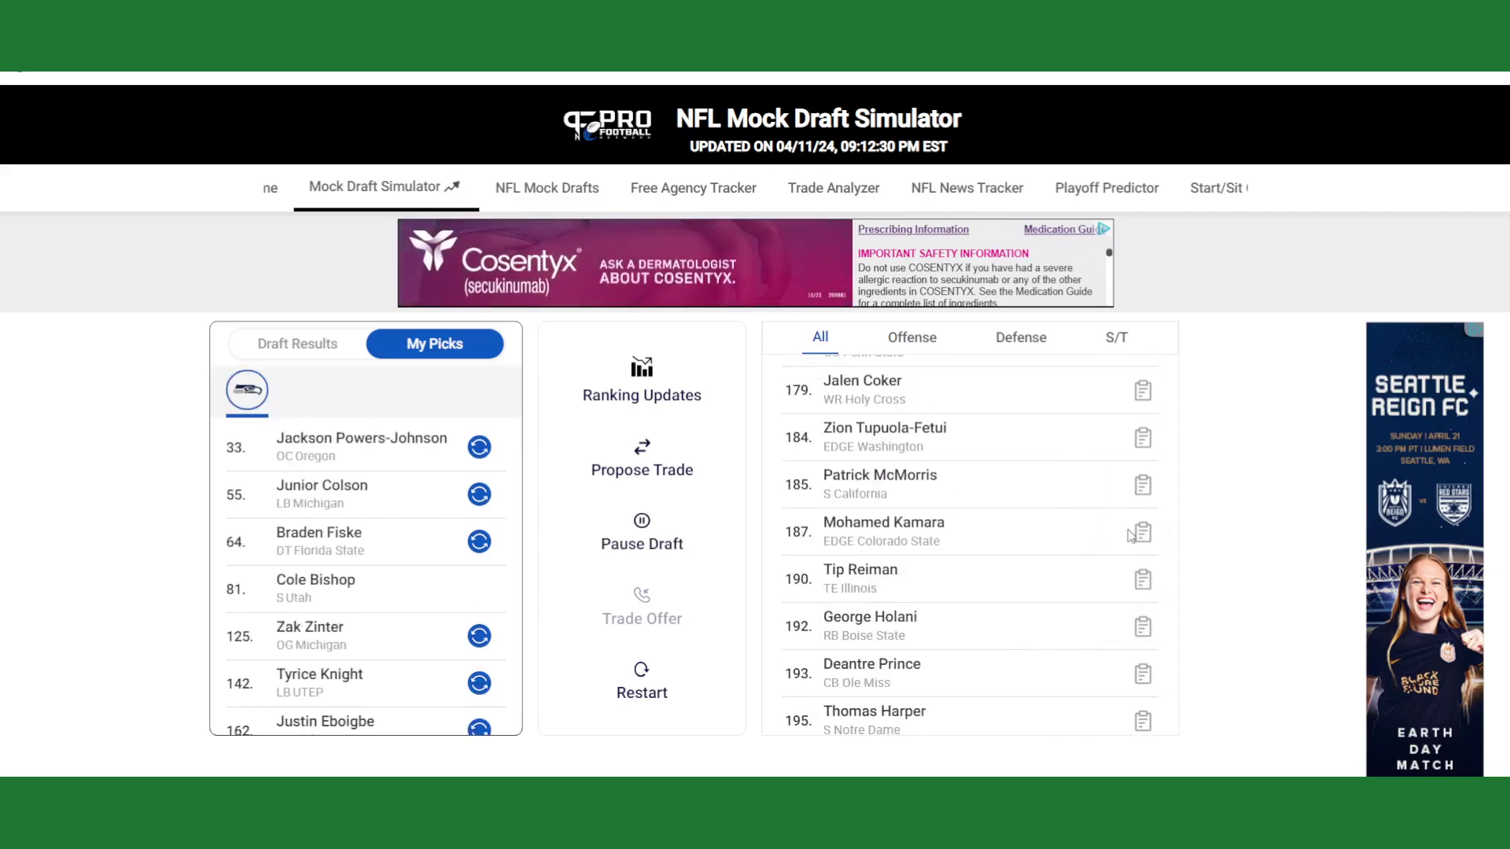
{"action": "scroll", "coordinate": [358, 543], "scroll_direction": "down", "scroll_amount": 3}
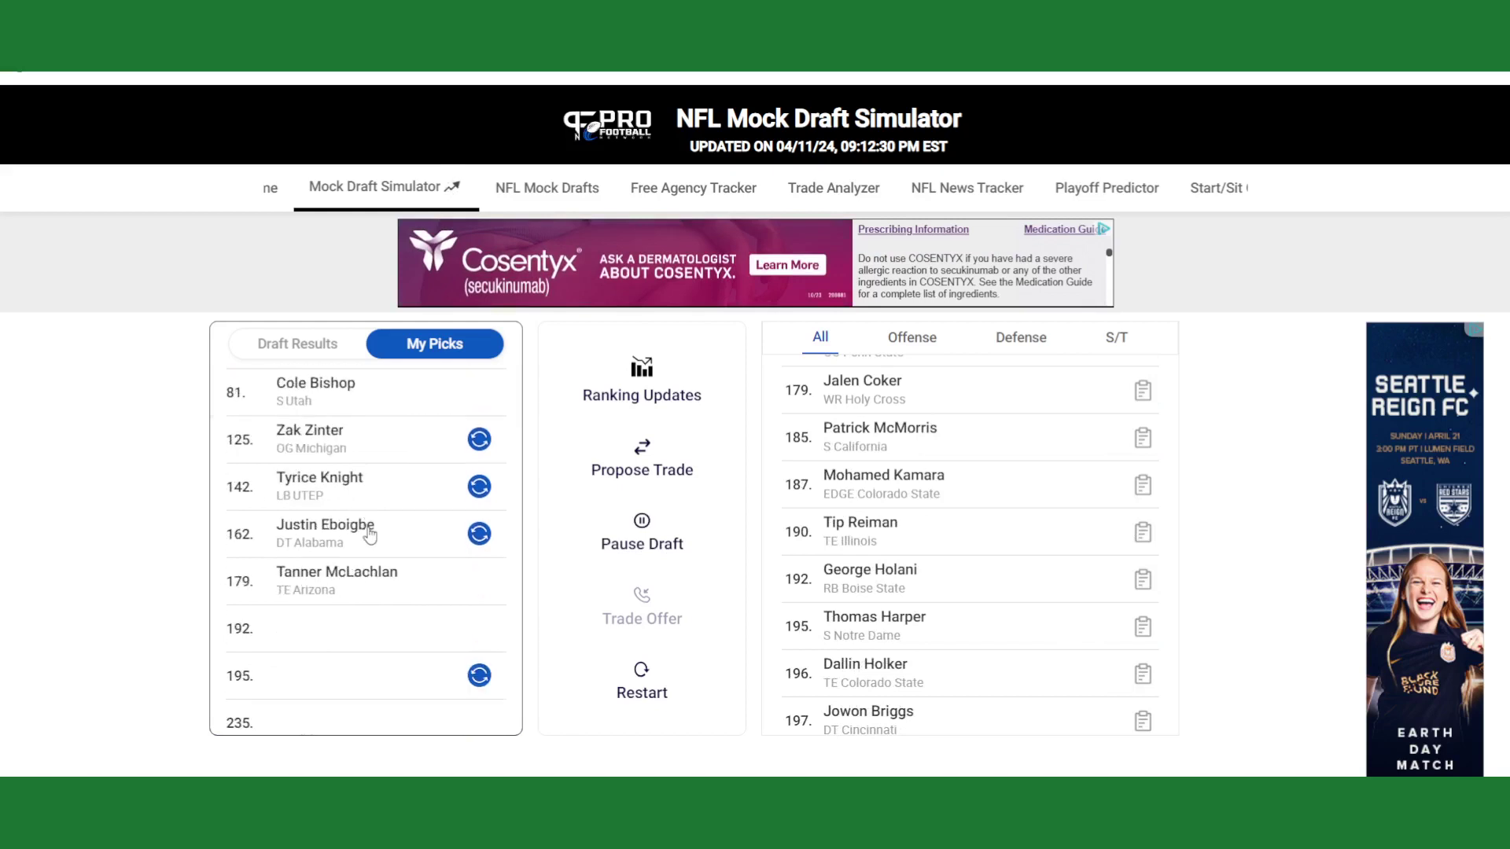
Review the available prospects for pick 192, down to those ranked around 199, against Seattle's earlier selections
{"action": "scroll", "coordinate": [969, 582], "scroll_direction": "up", "scroll_amount": 3}
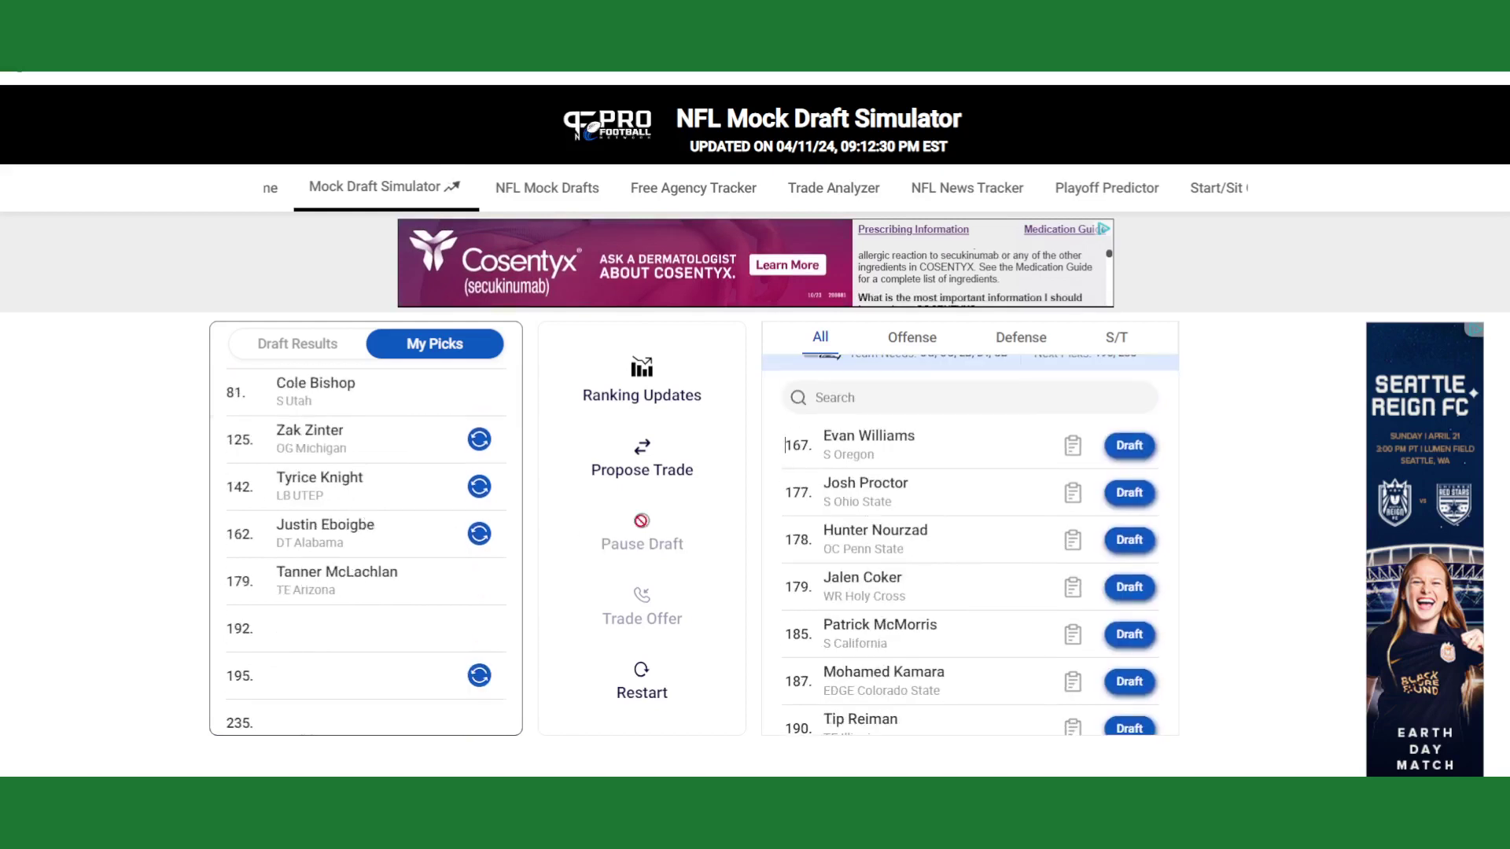
{"action": "scroll", "coordinate": [282, 564], "scroll_direction": "up", "scroll_amount": 1}
{"action": "scroll", "coordinate": [283, 563], "scroll_direction": "up", "scroll_amount": 1}
{"action": "scroll", "coordinate": [371, 555], "scroll_direction": "down", "scroll_amount": 2}
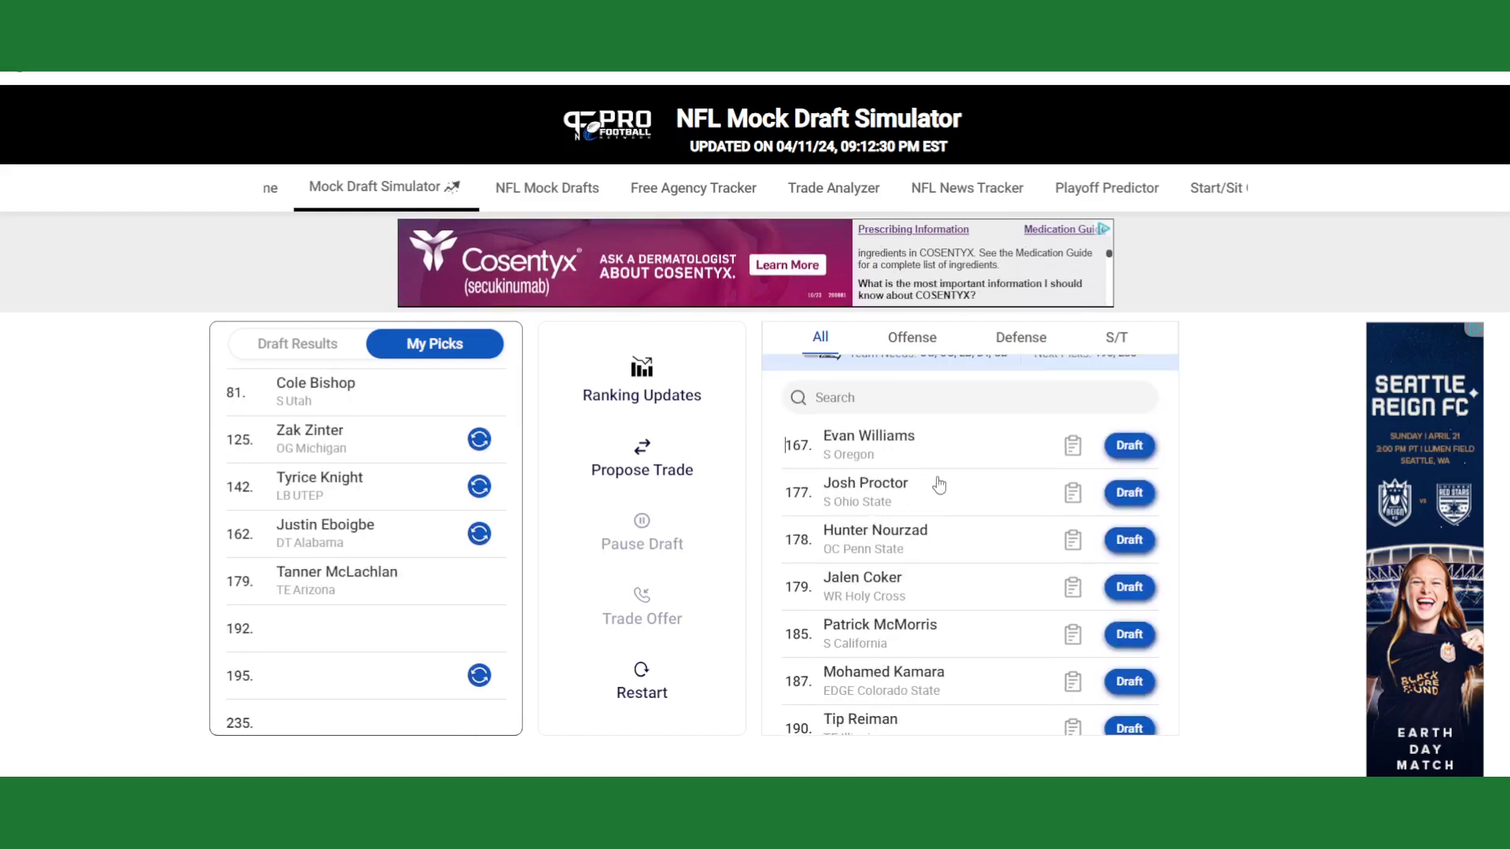
{"action": "scroll", "coordinate": [958, 490], "scroll_direction": "down", "scroll_amount": 3}
{"action": "scroll", "coordinate": [971, 523], "scroll_direction": "up", "scroll_amount": 3}
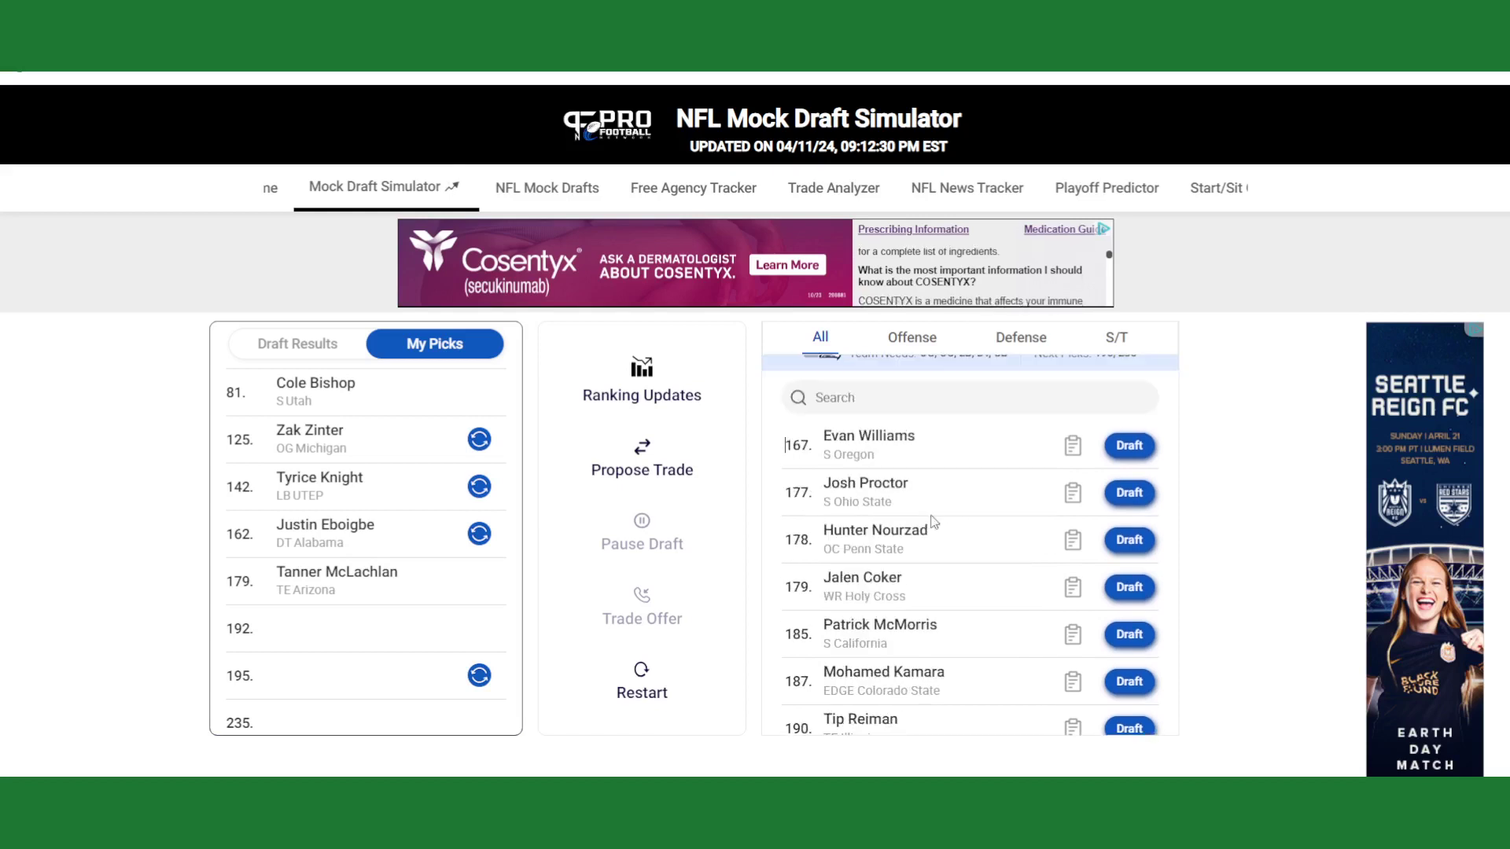
{"action": "scroll", "coordinate": [952, 472], "scroll_direction": "down", "scroll_amount": 2}
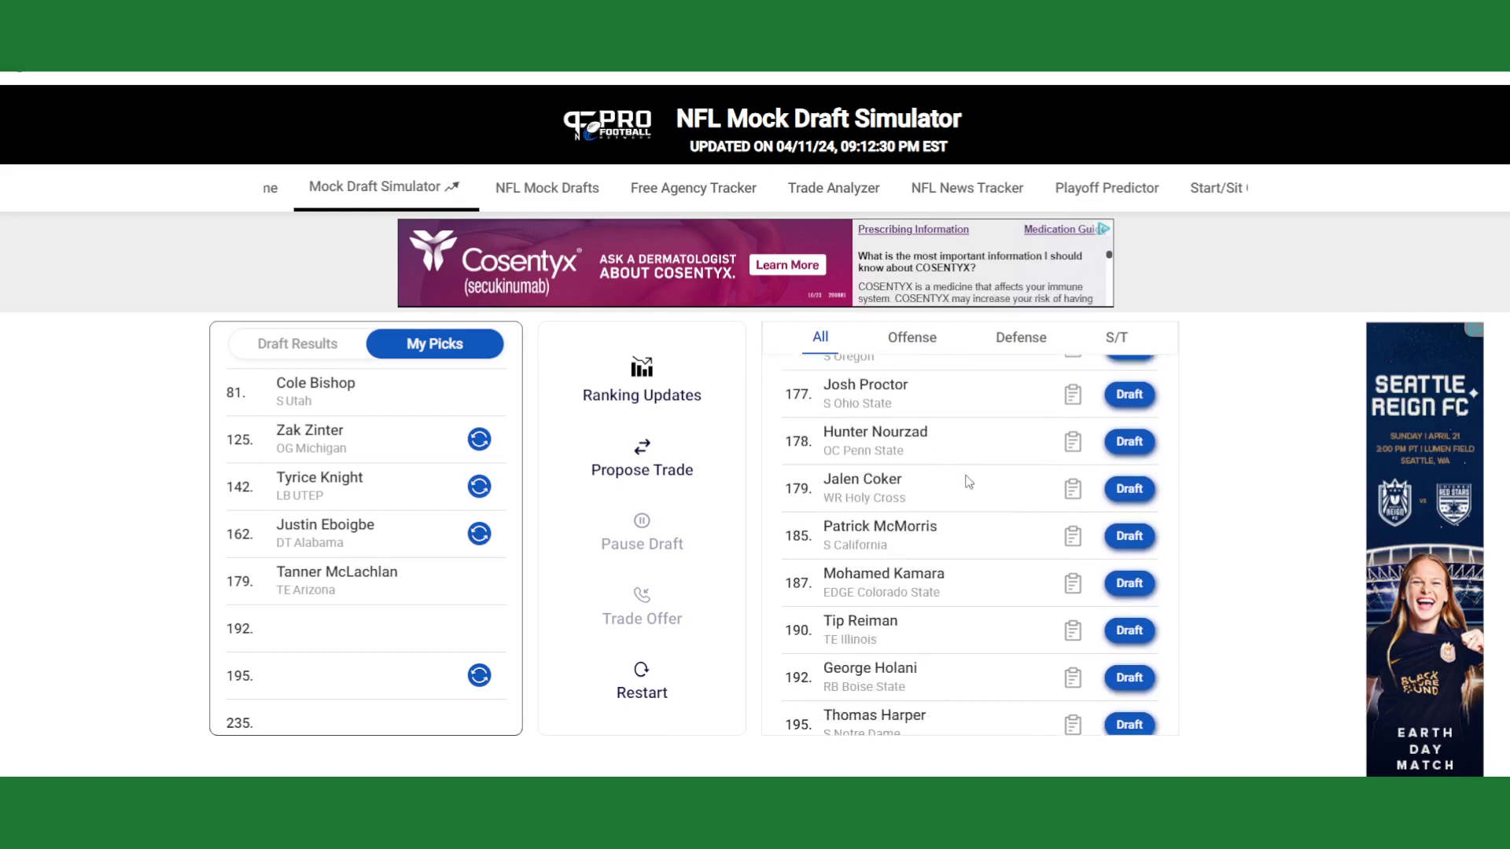
{"action": "scroll", "coordinate": [969, 481], "scroll_direction": "down", "scroll_amount": 3}
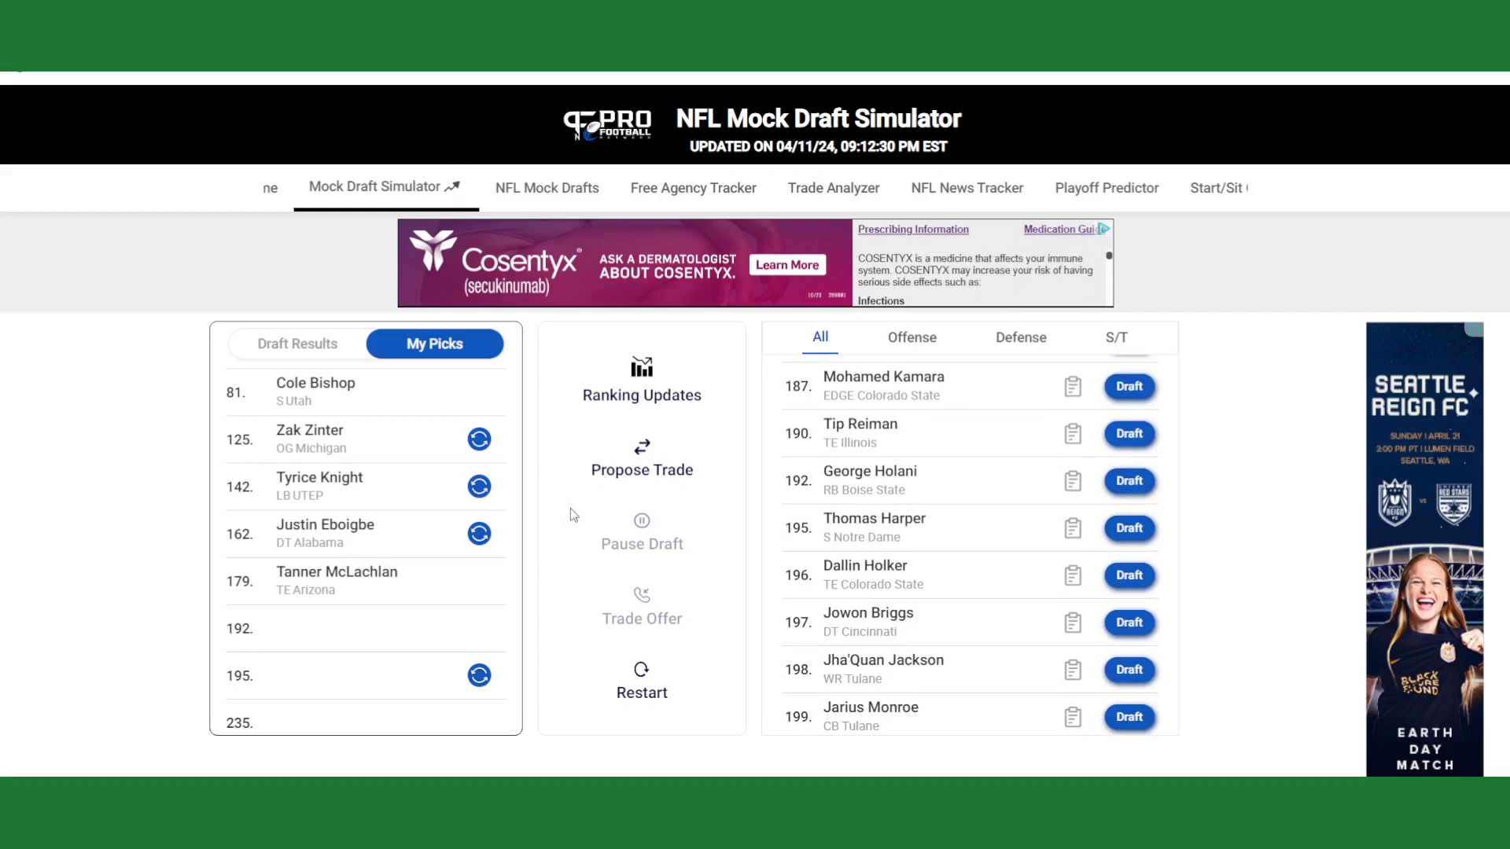
{"action": "scroll", "coordinate": [419, 563], "scroll_direction": "up", "scroll_amount": 5}
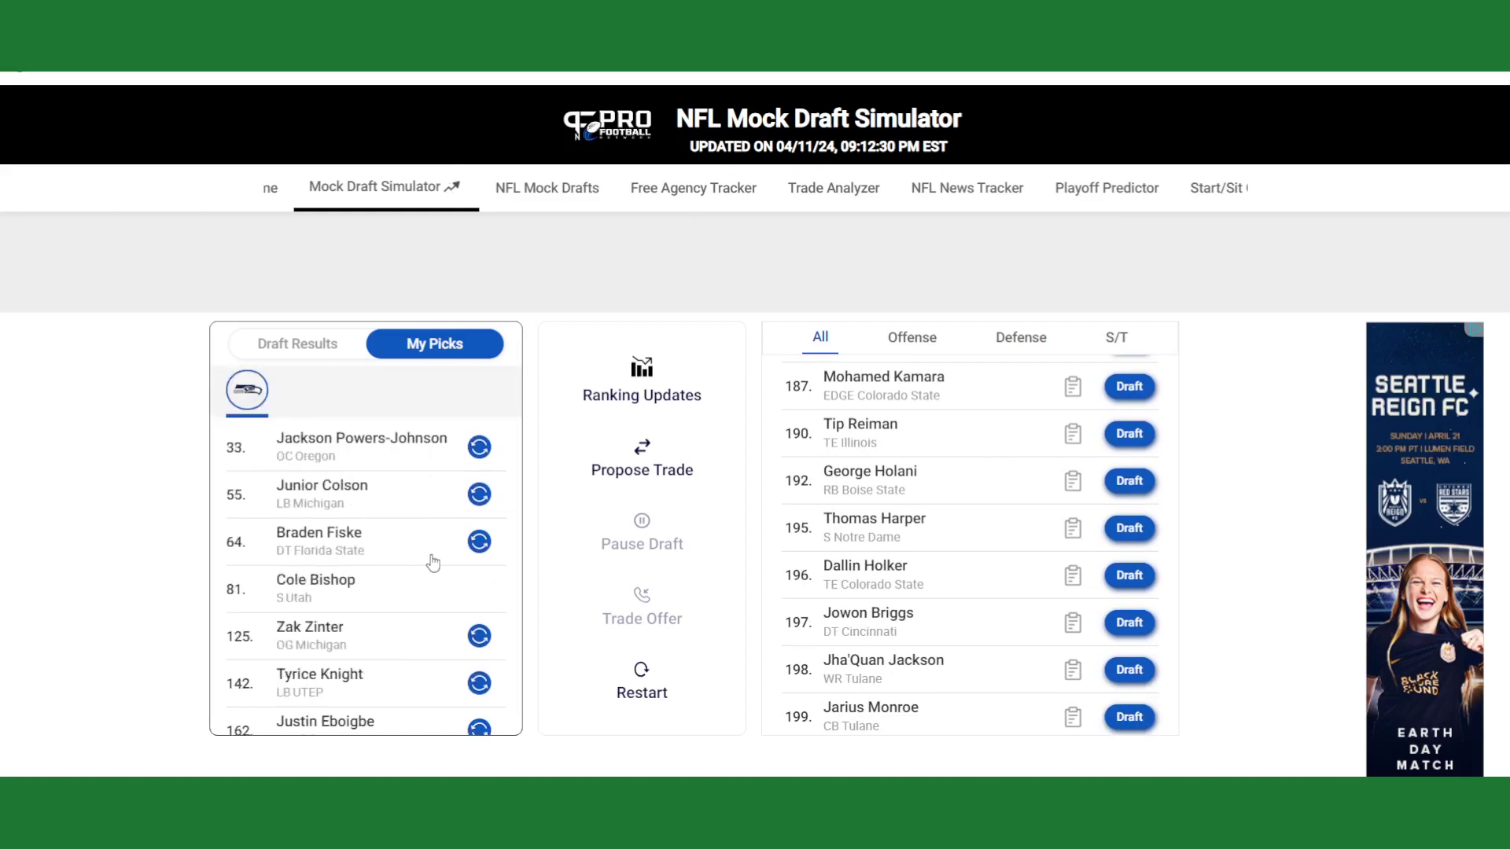
{"action": "scroll", "coordinate": [979, 520], "scroll_direction": "up", "scroll_amount": 2}
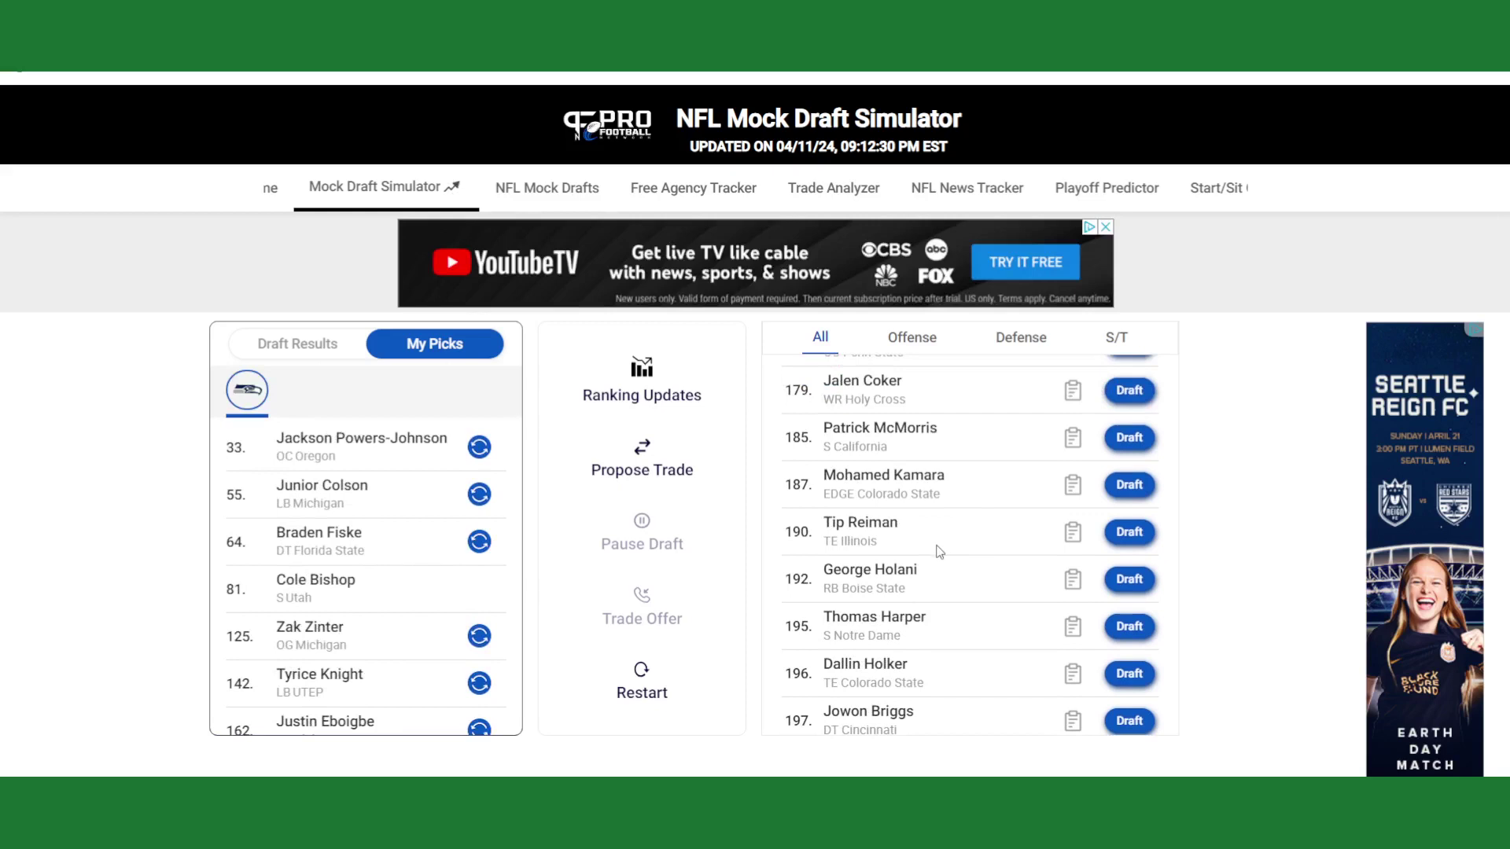
Compare the prospects ranked down to about 207 with Seattle's selections and draft Washington linebacker Edefuan Ulofoshio with pick 192
{"action": "scroll", "coordinate": [979, 541], "scroll_direction": "up", "scroll_amount": 4}
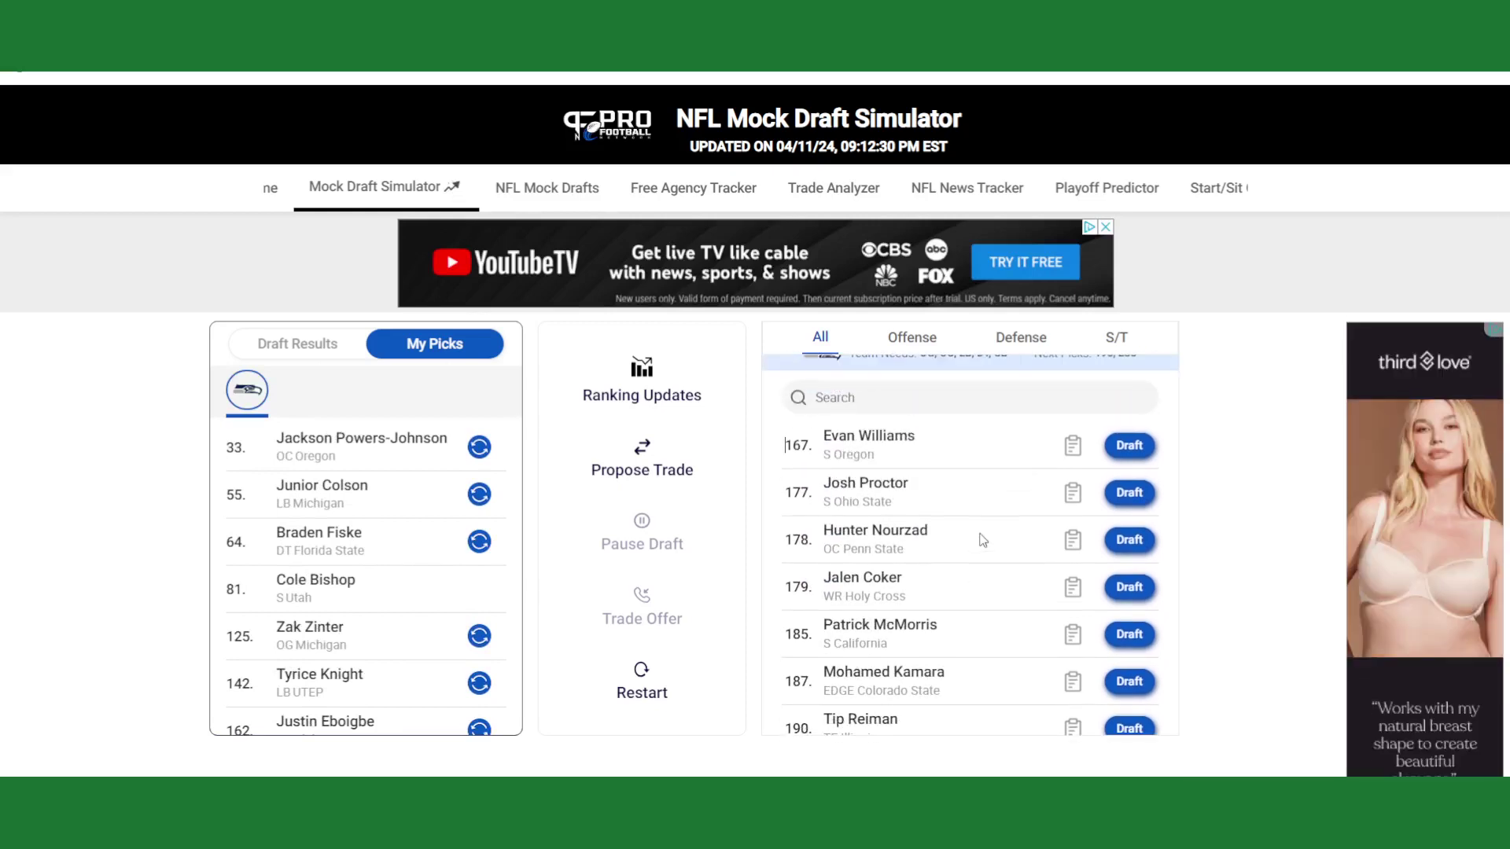
{"action": "scroll", "coordinate": [982, 541], "scroll_direction": "down", "scroll_amount": 2}
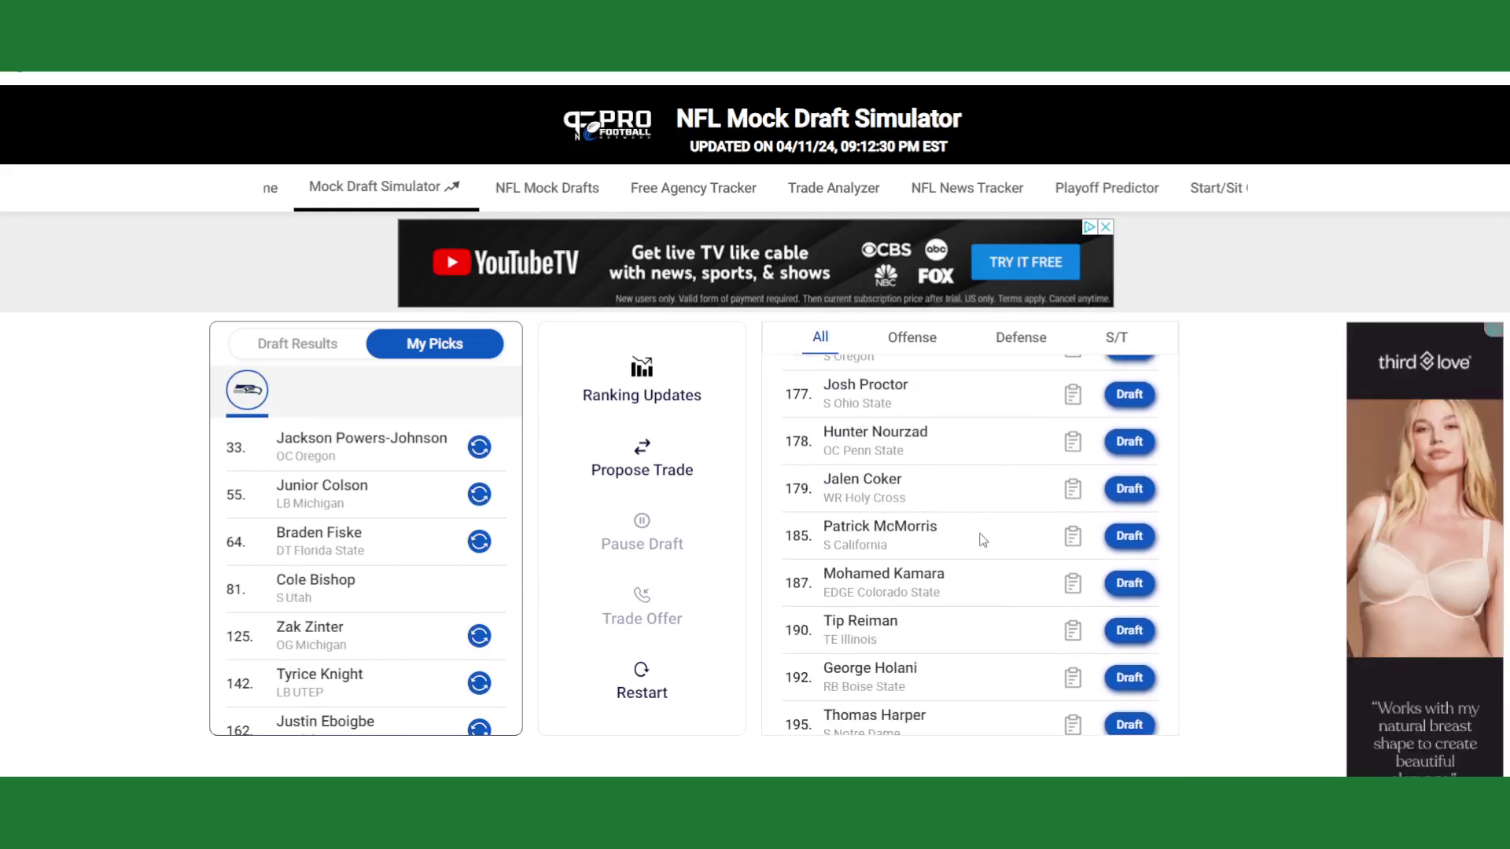
{"action": "scroll", "coordinate": [982, 541], "scroll_direction": "down", "scroll_amount": 4}
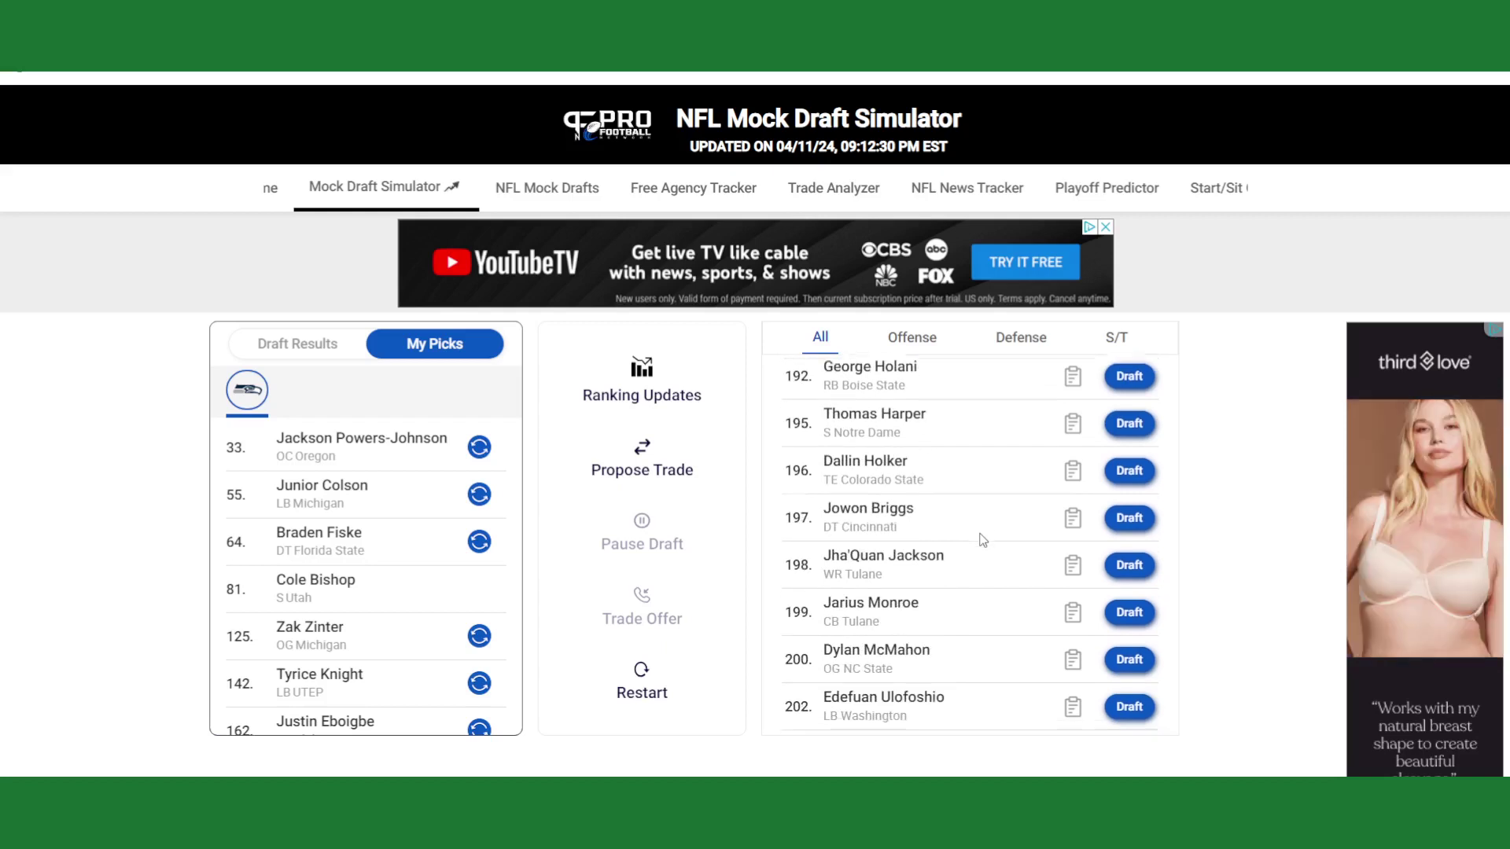
{"action": "scroll", "coordinate": [982, 540], "scroll_direction": "down", "scroll_amount": 1}
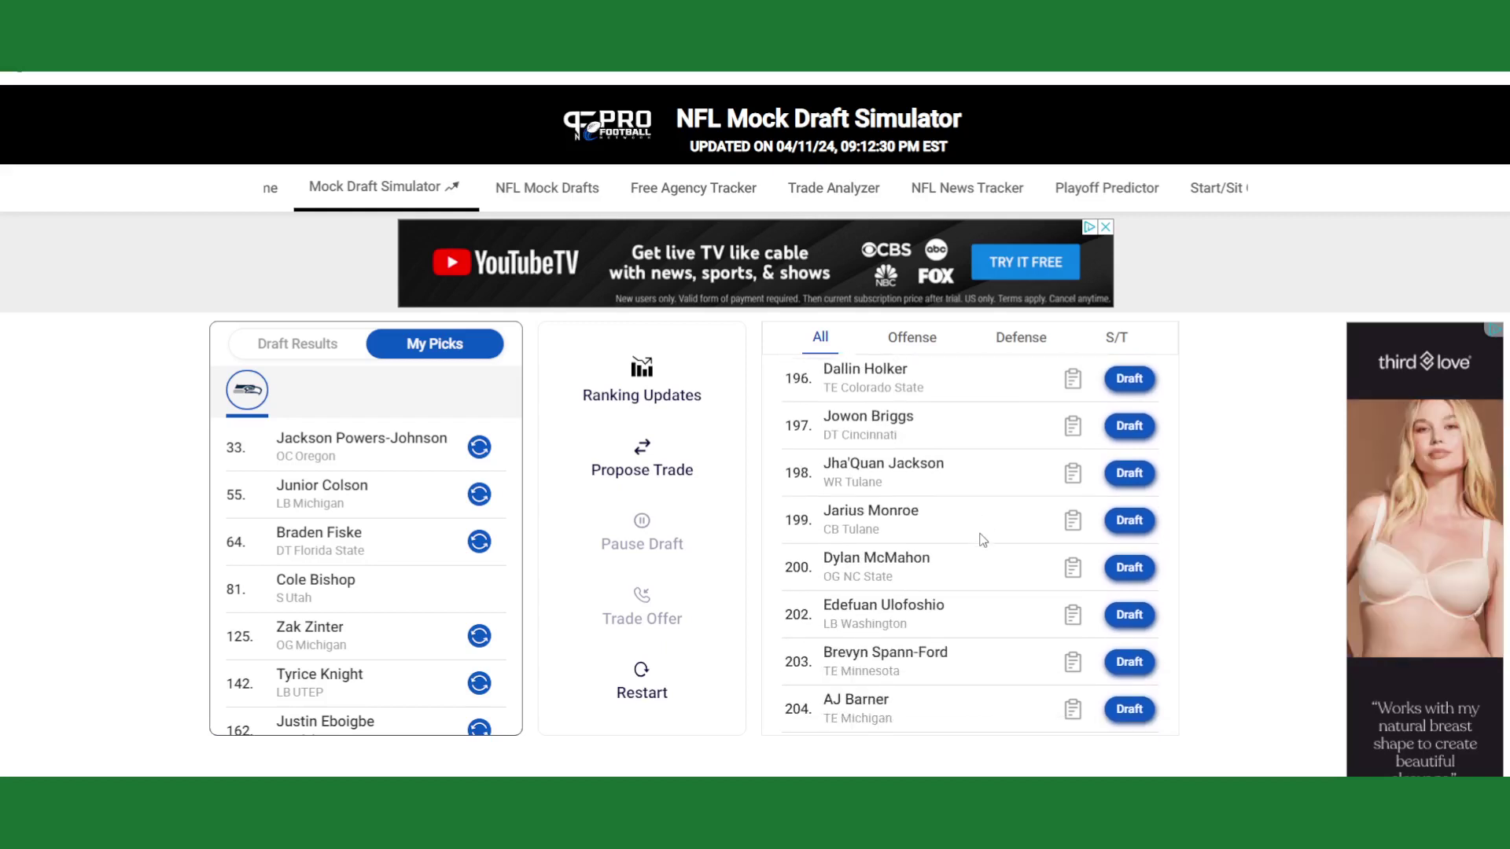
{"action": "scroll", "coordinate": [983, 540], "scroll_direction": "down", "scroll_amount": 1}
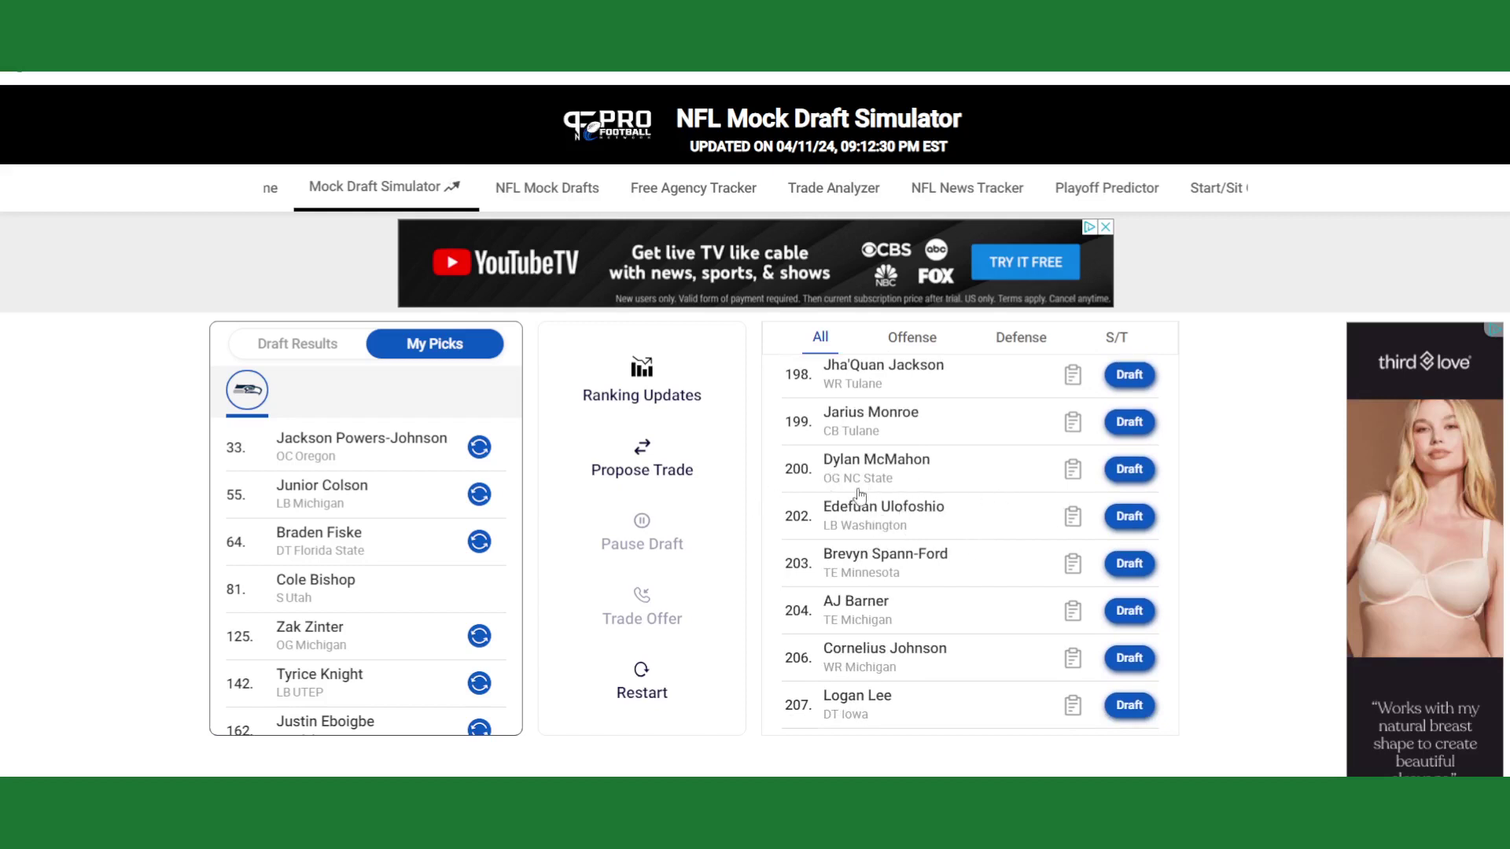
{"action": "scroll", "coordinate": [386, 540], "scroll_direction": "down", "scroll_amount": 2}
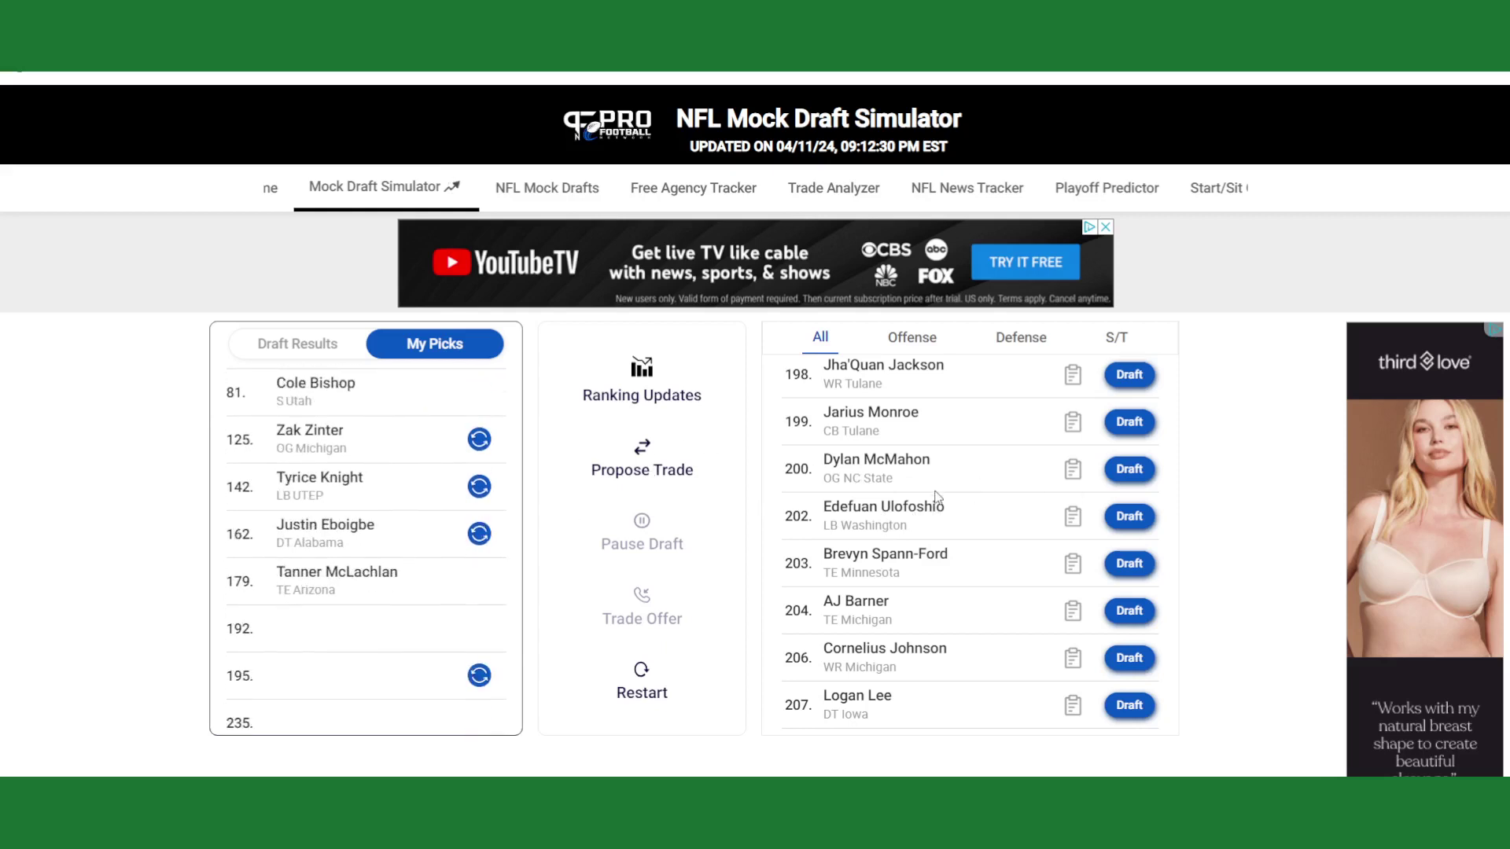
{"action": "scroll", "coordinate": [975, 535], "scroll_direction": "up", "scroll_amount": 2}
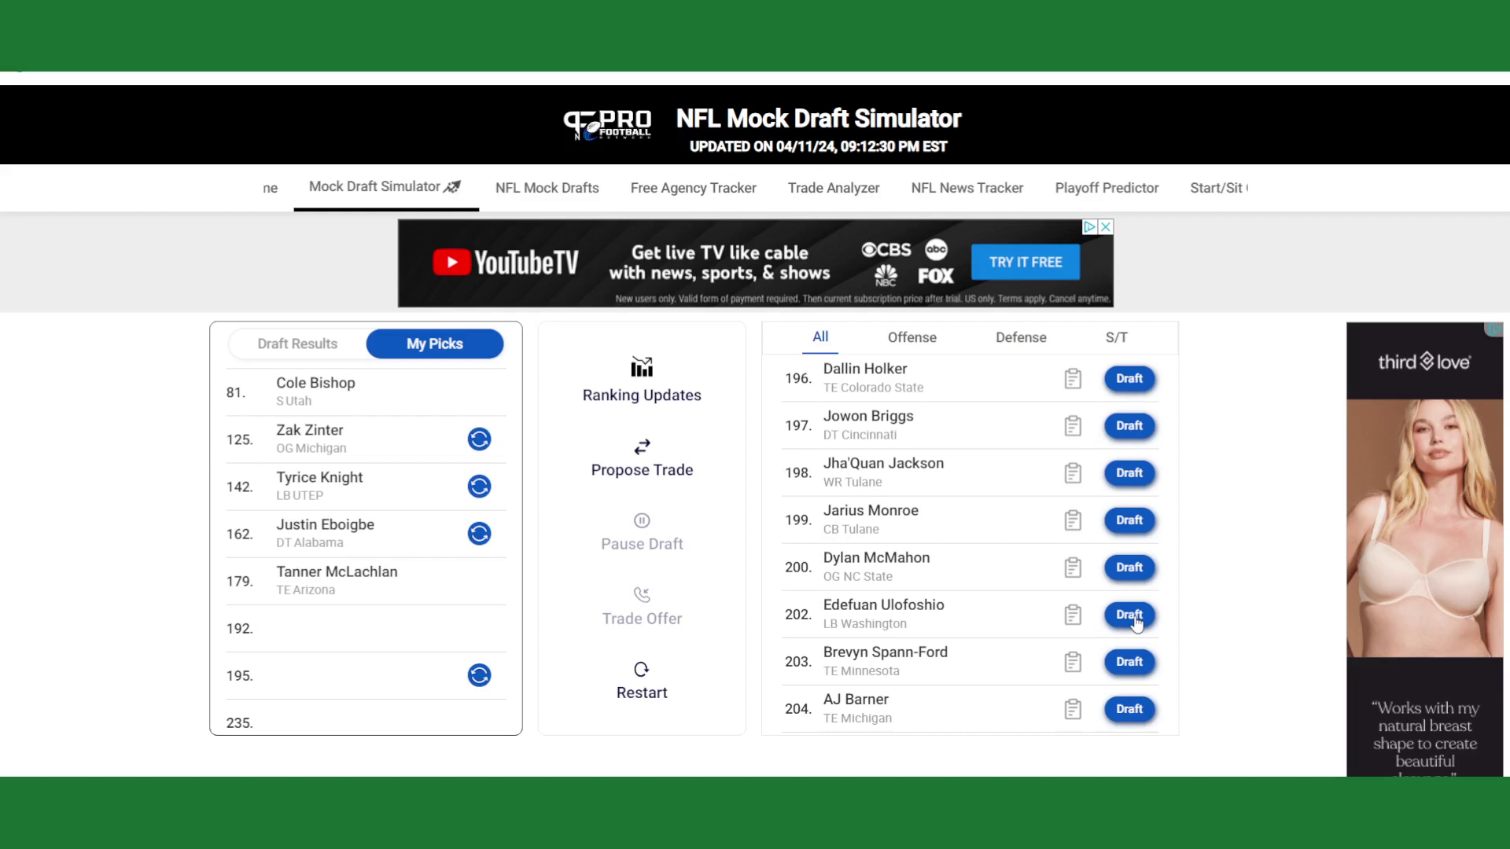
{"action": "left_click", "coordinate": [1129, 615]}
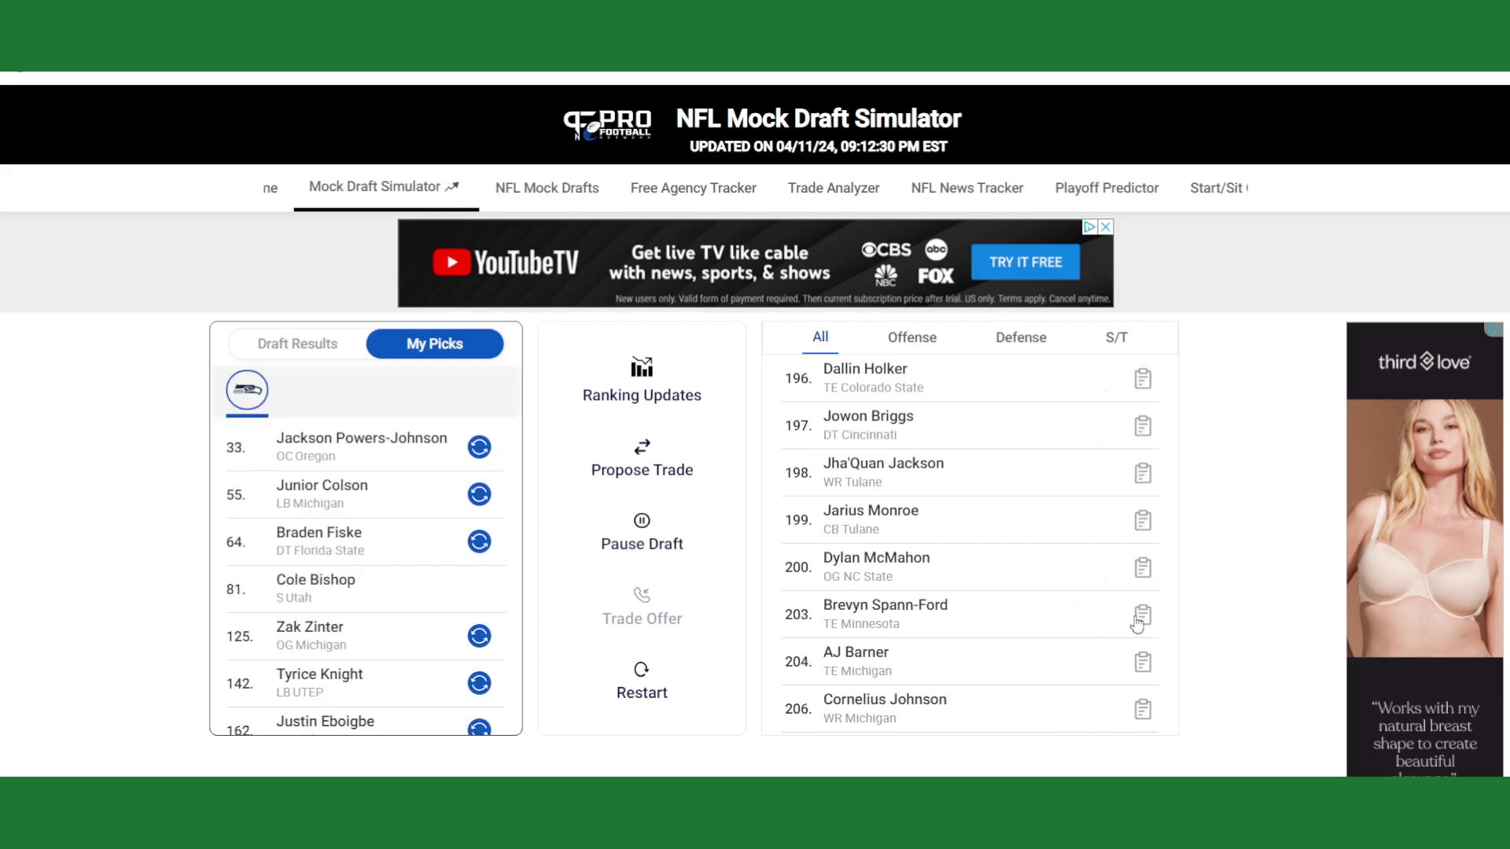
{"action": "scroll", "coordinate": [425, 535], "scroll_direction": "down", "scroll_amount": 5}
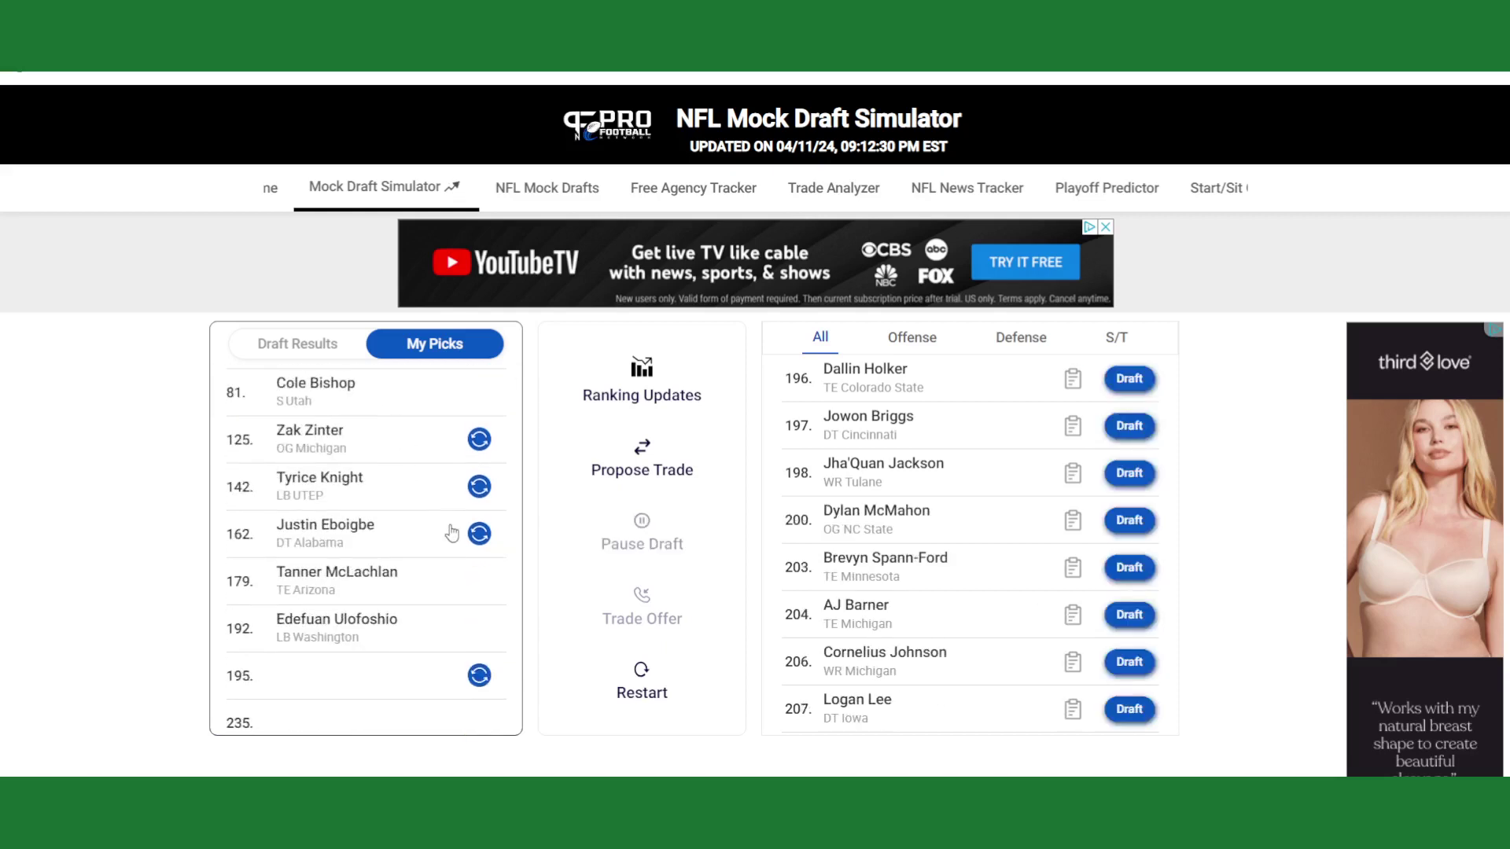
Review the top-ranked available prospects and Seattle's team needs for pick 195 against all selections made so far
{"action": "scroll", "coordinate": [455, 533], "scroll_direction": "up", "scroll_amount": 2}
{"action": "scroll", "coordinate": [934, 579], "scroll_direction": "up", "scroll_amount": 5}
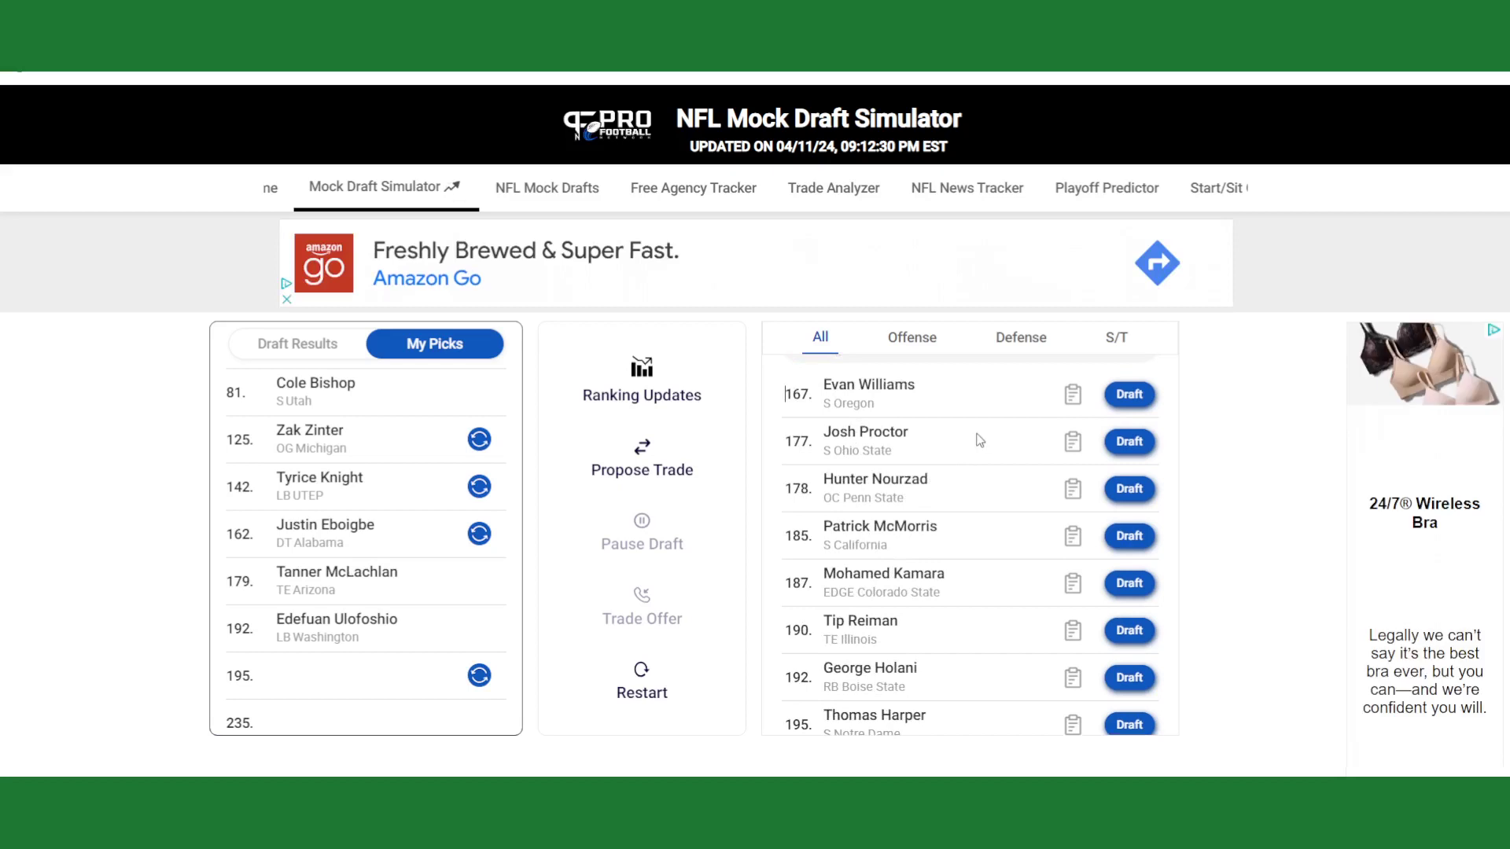
{"action": "scroll", "coordinate": [1019, 431], "scroll_direction": "up", "scroll_amount": 2}
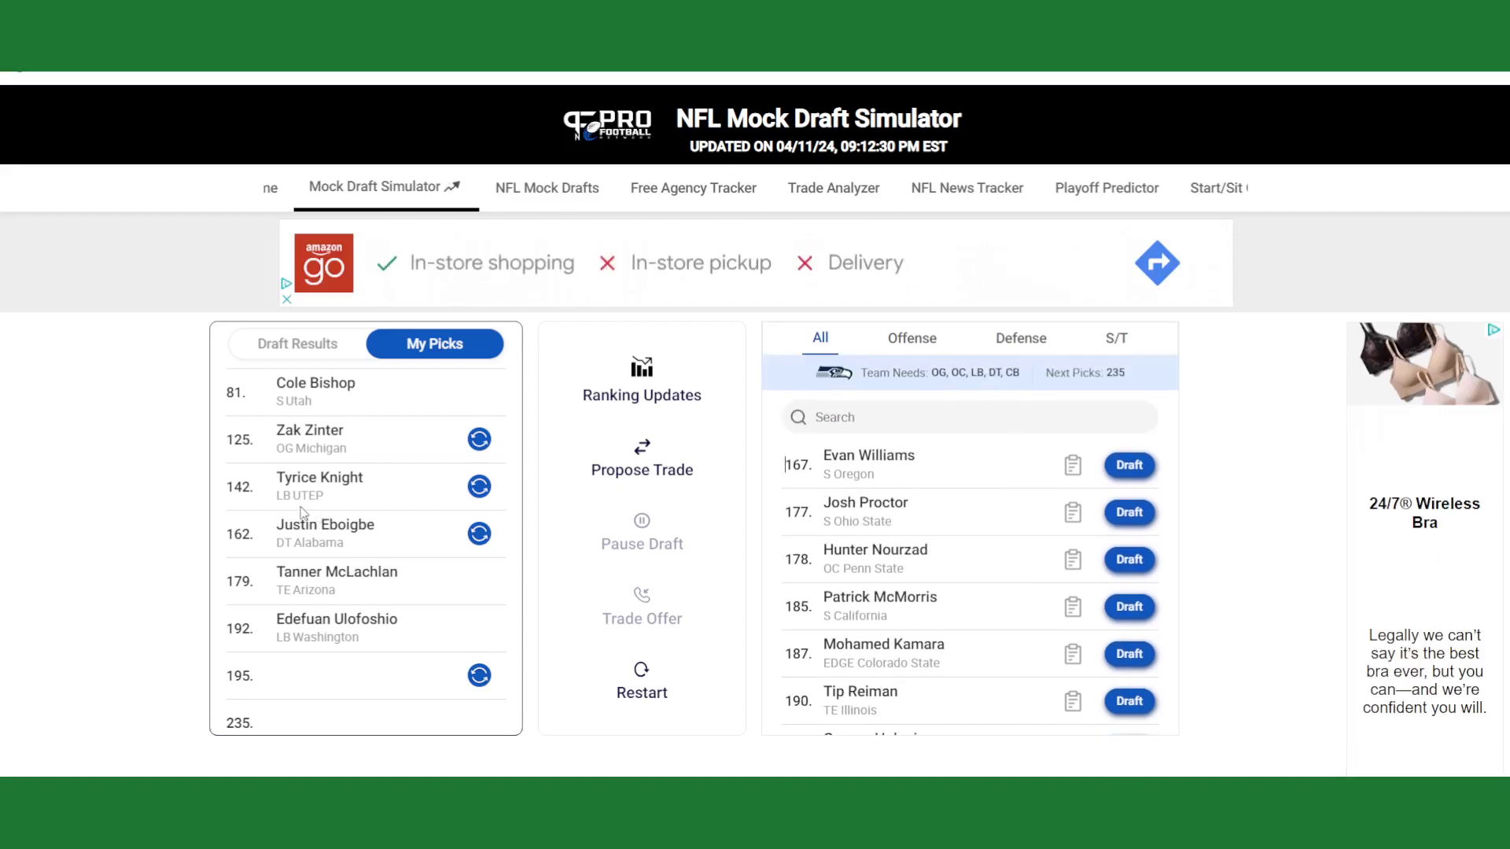
{"action": "scroll", "coordinate": [458, 515], "scroll_direction": "up", "scroll_amount": 5}
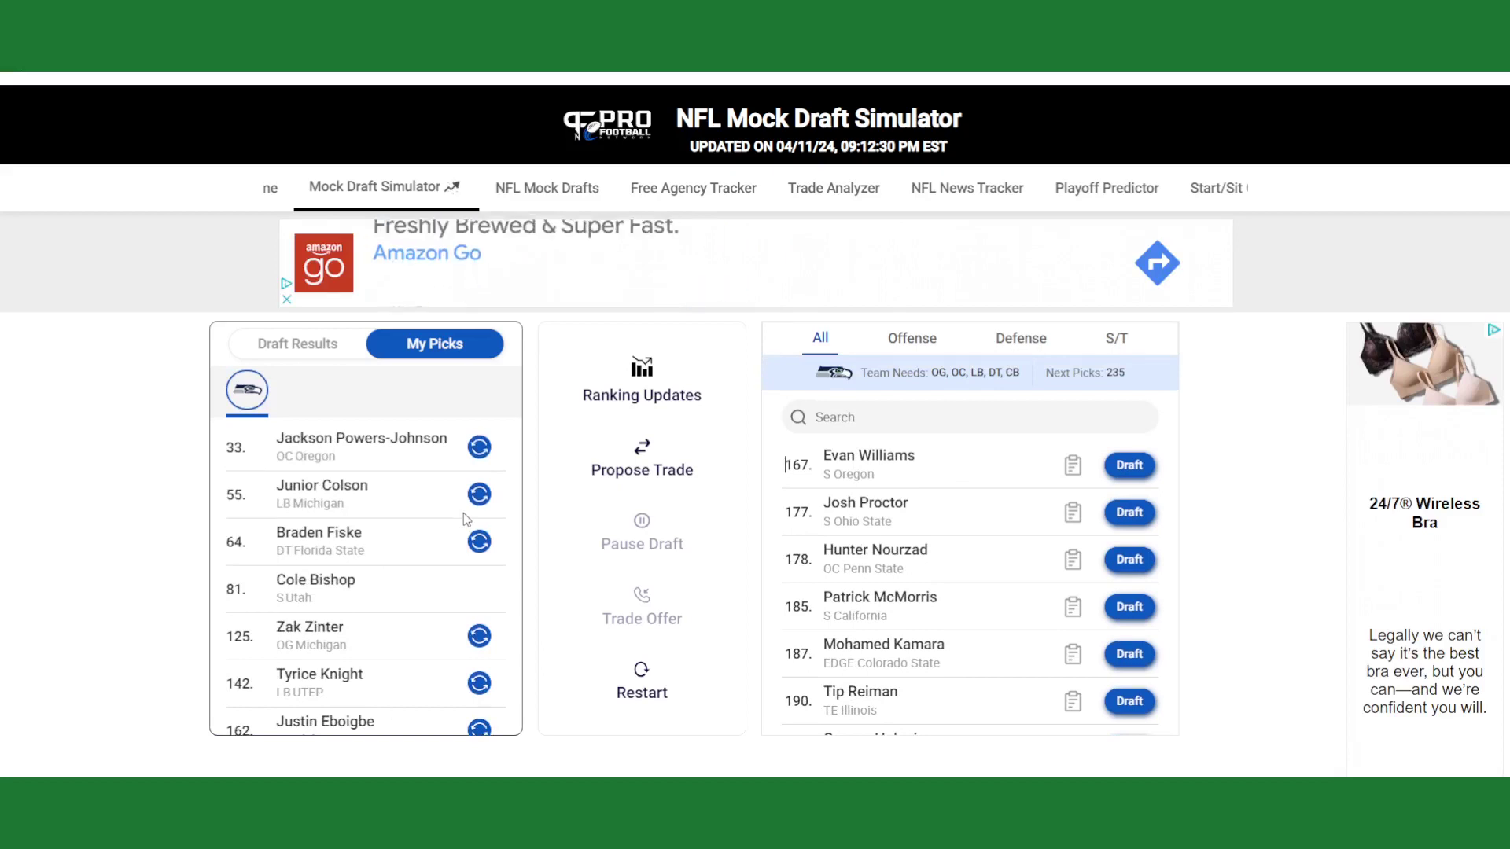
{"action": "scroll", "coordinate": [466, 519], "scroll_direction": "down", "scroll_amount": 5}
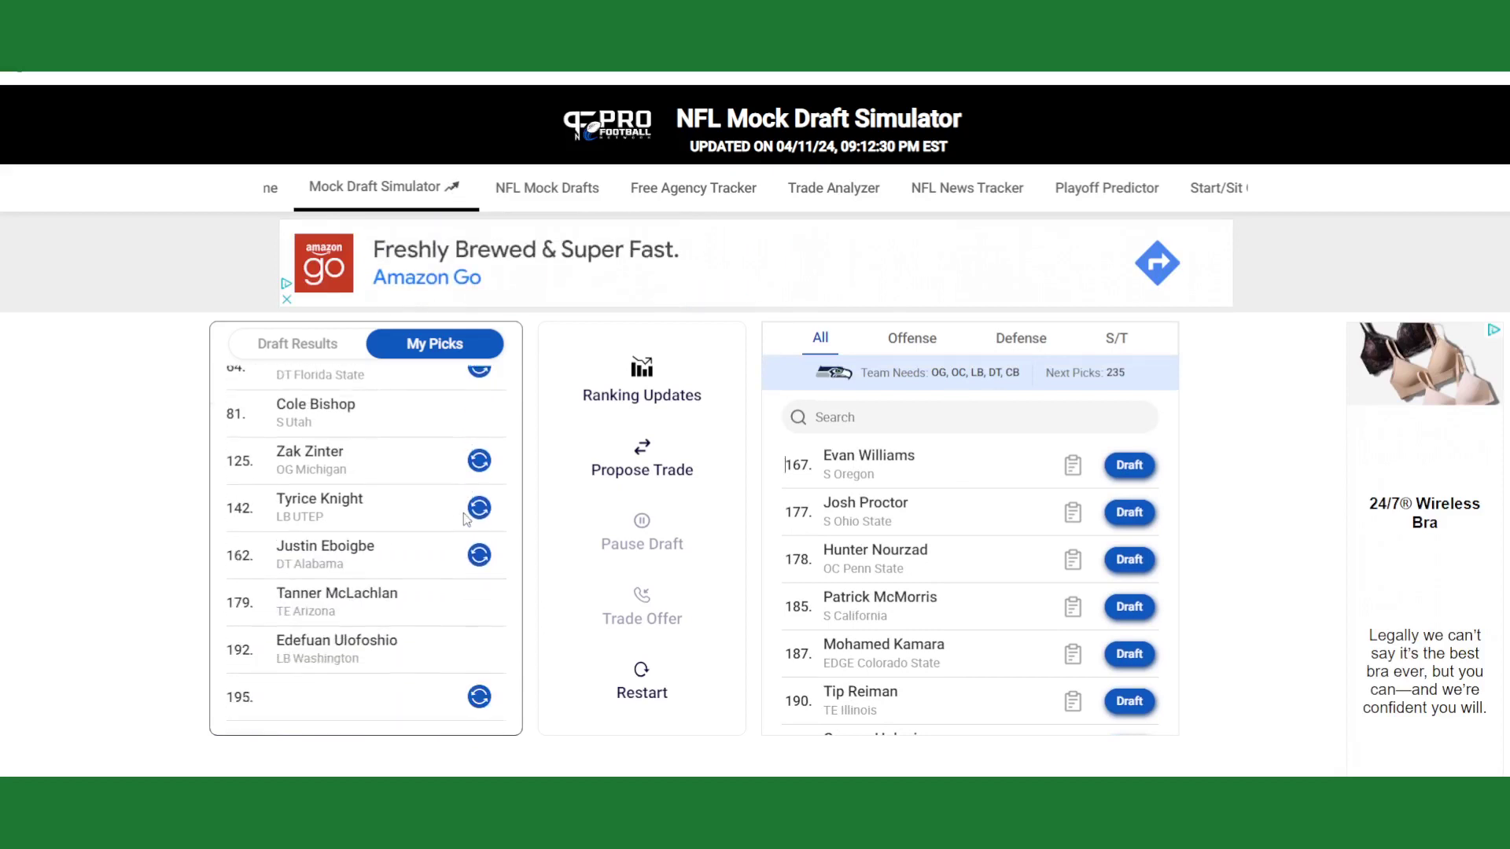
{"action": "scroll", "coordinate": [464, 513], "scroll_direction": "up", "scroll_amount": 3}
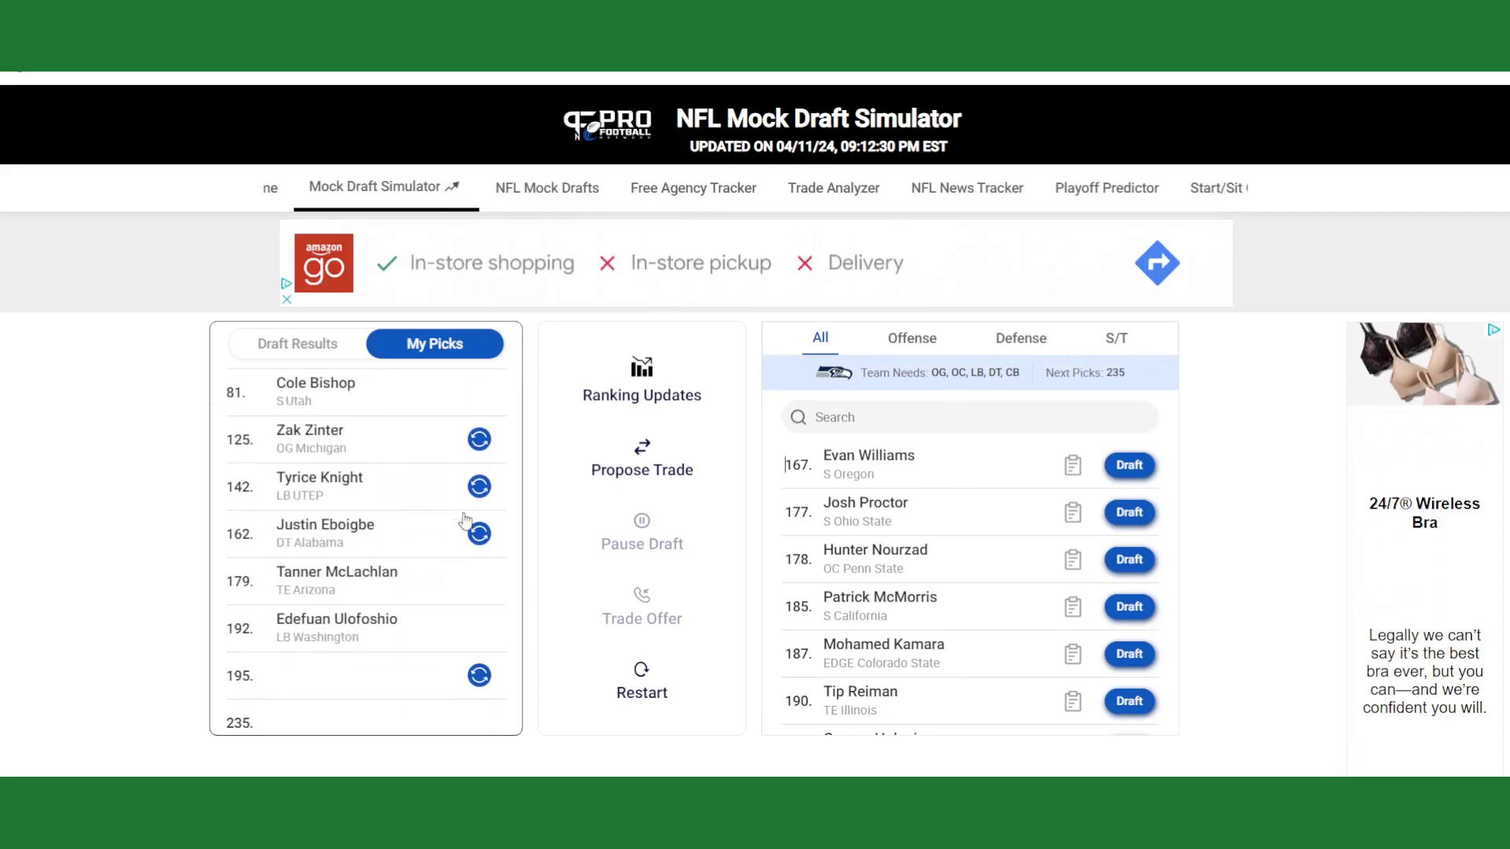
{"action": "scroll", "coordinate": [464, 512], "scroll_direction": "up", "scroll_amount": 3}
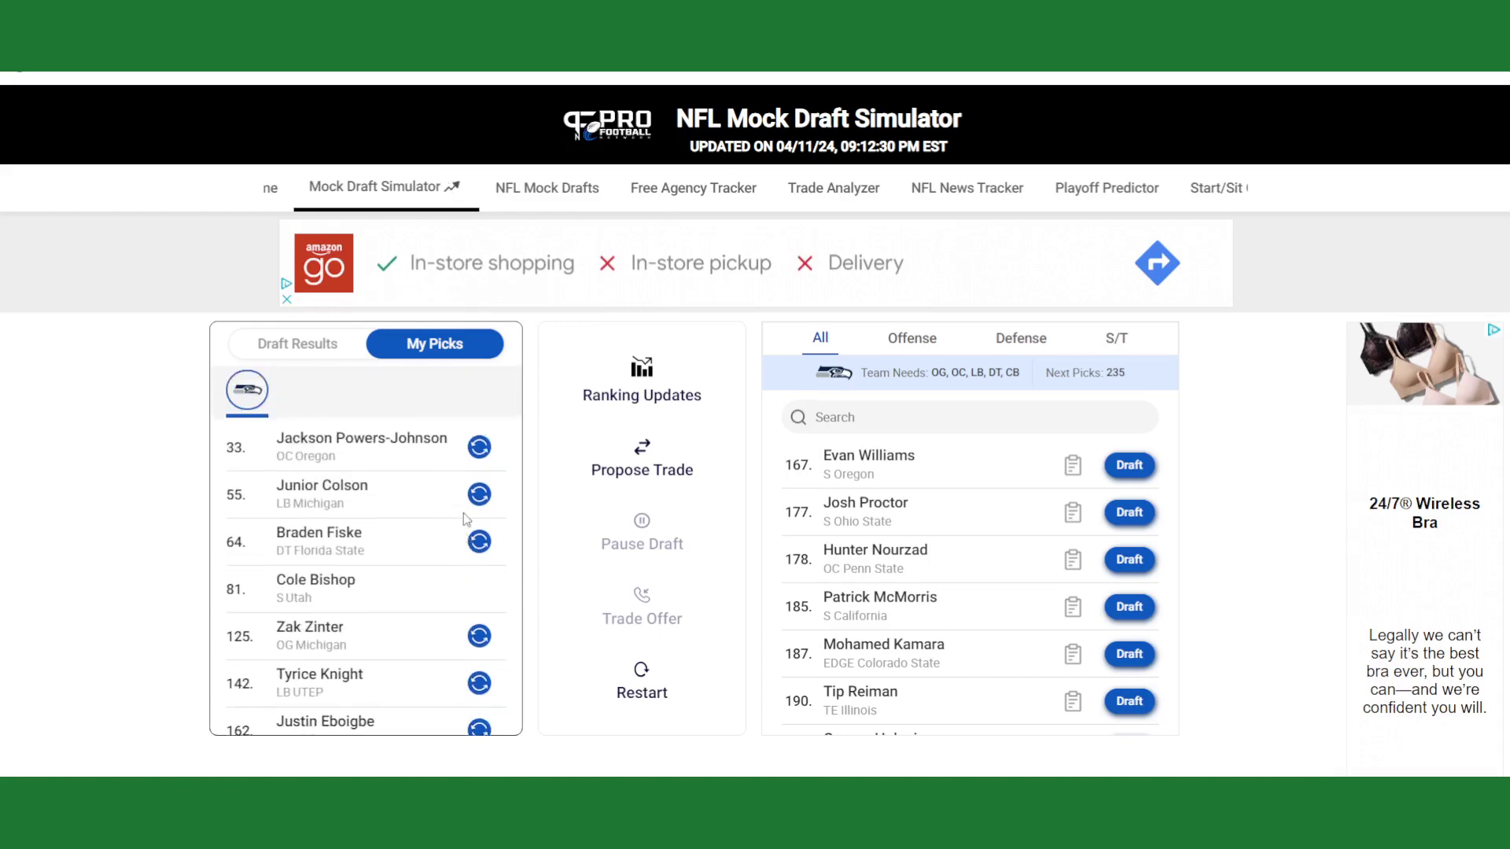
Check the player info for Oregon safety Evan Williams and look through the remaining prospects ranked down to about 211 for pick 195
{"action": "left_click", "coordinate": [894, 459]}
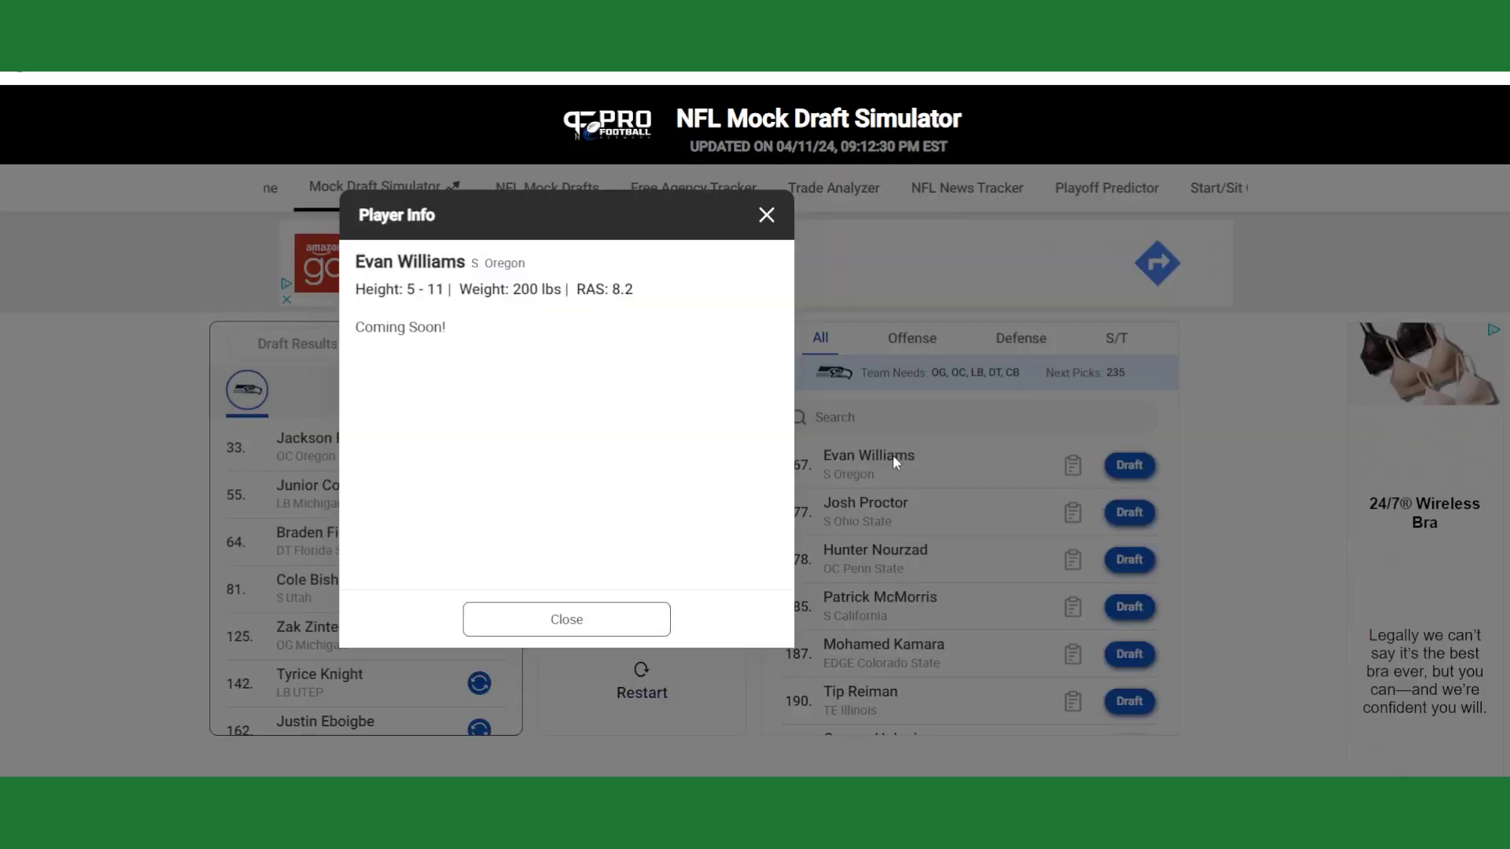
{"action": "left_click", "coordinate": [767, 214]}
{"action": "scroll", "coordinate": [977, 511], "scroll_direction": "down", "scroll_amount": 2}
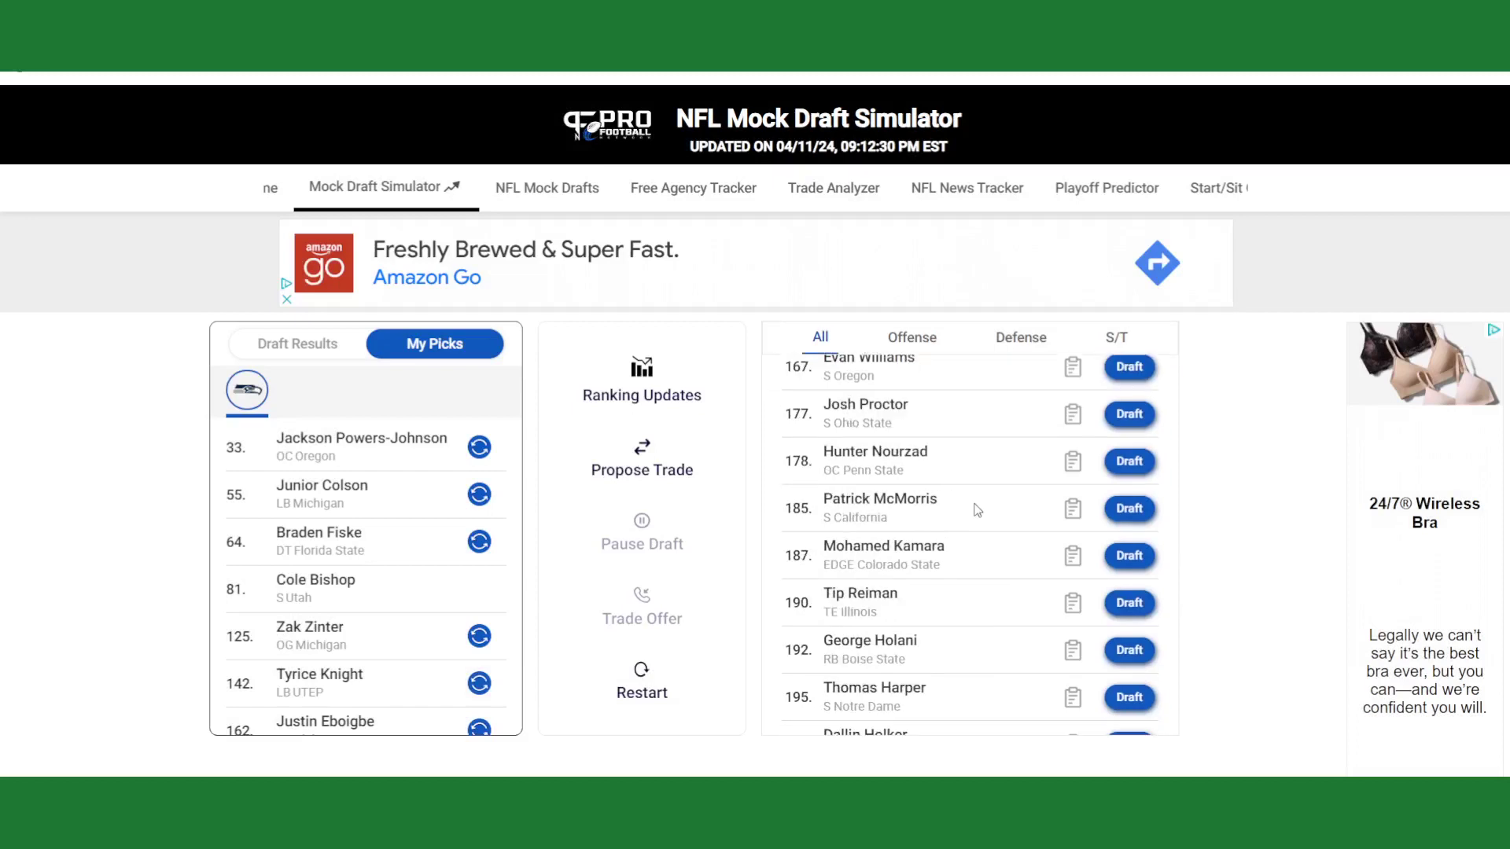
{"action": "scroll", "coordinate": [1015, 511], "scroll_direction": "down", "scroll_amount": 1}
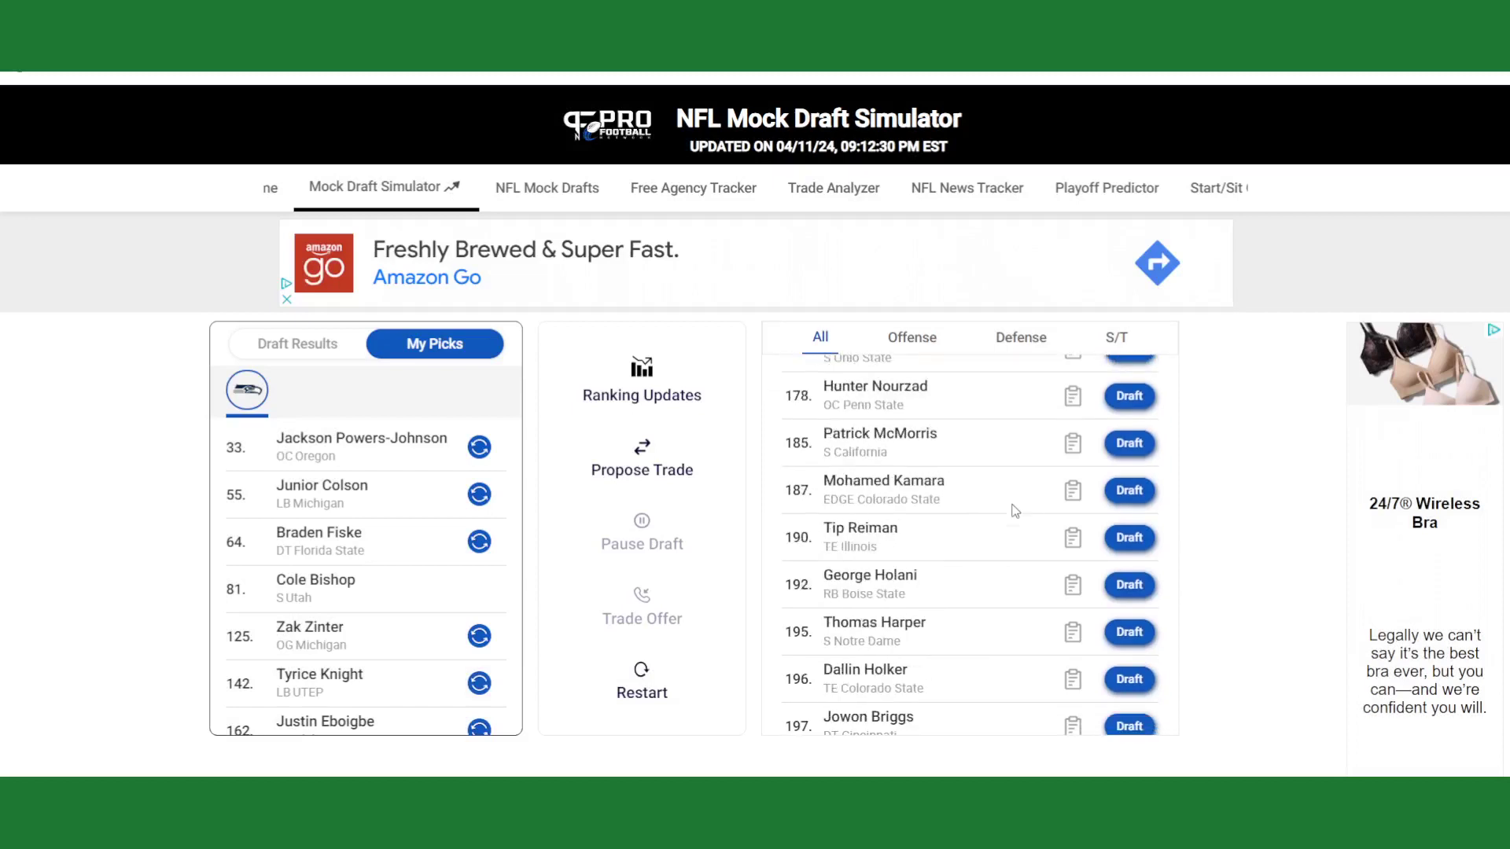
{"action": "scroll", "coordinate": [1015, 511], "scroll_direction": "down", "scroll_amount": 2}
{"action": "scroll", "coordinate": [1015, 512], "scroll_direction": "down", "scroll_amount": 2}
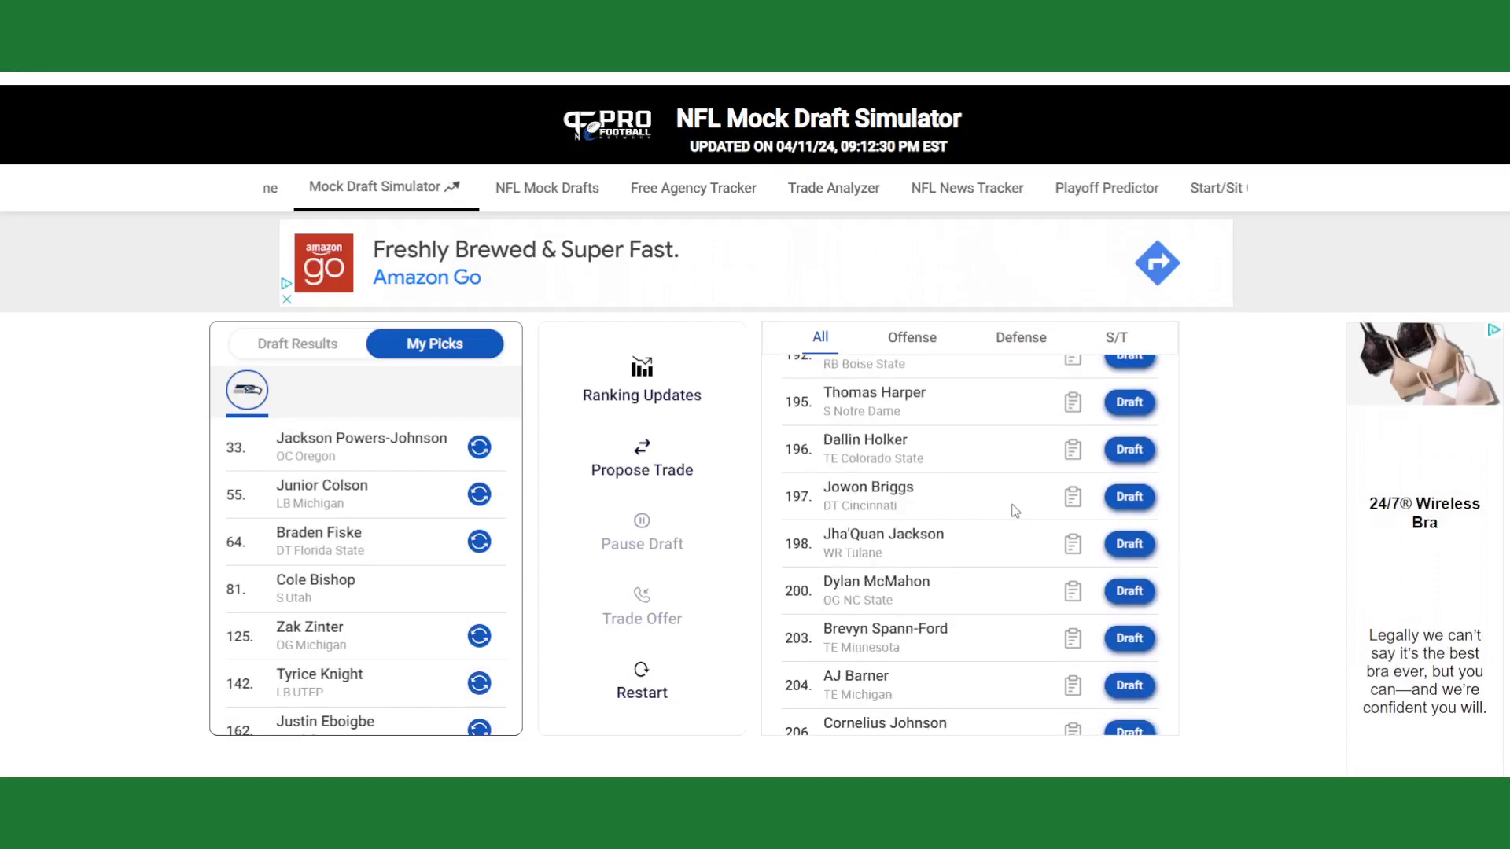
{"action": "scroll", "coordinate": [1015, 511], "scroll_direction": "down", "scroll_amount": 2}
{"action": "scroll", "coordinate": [1015, 512], "scroll_direction": "down", "scroll_amount": 2}
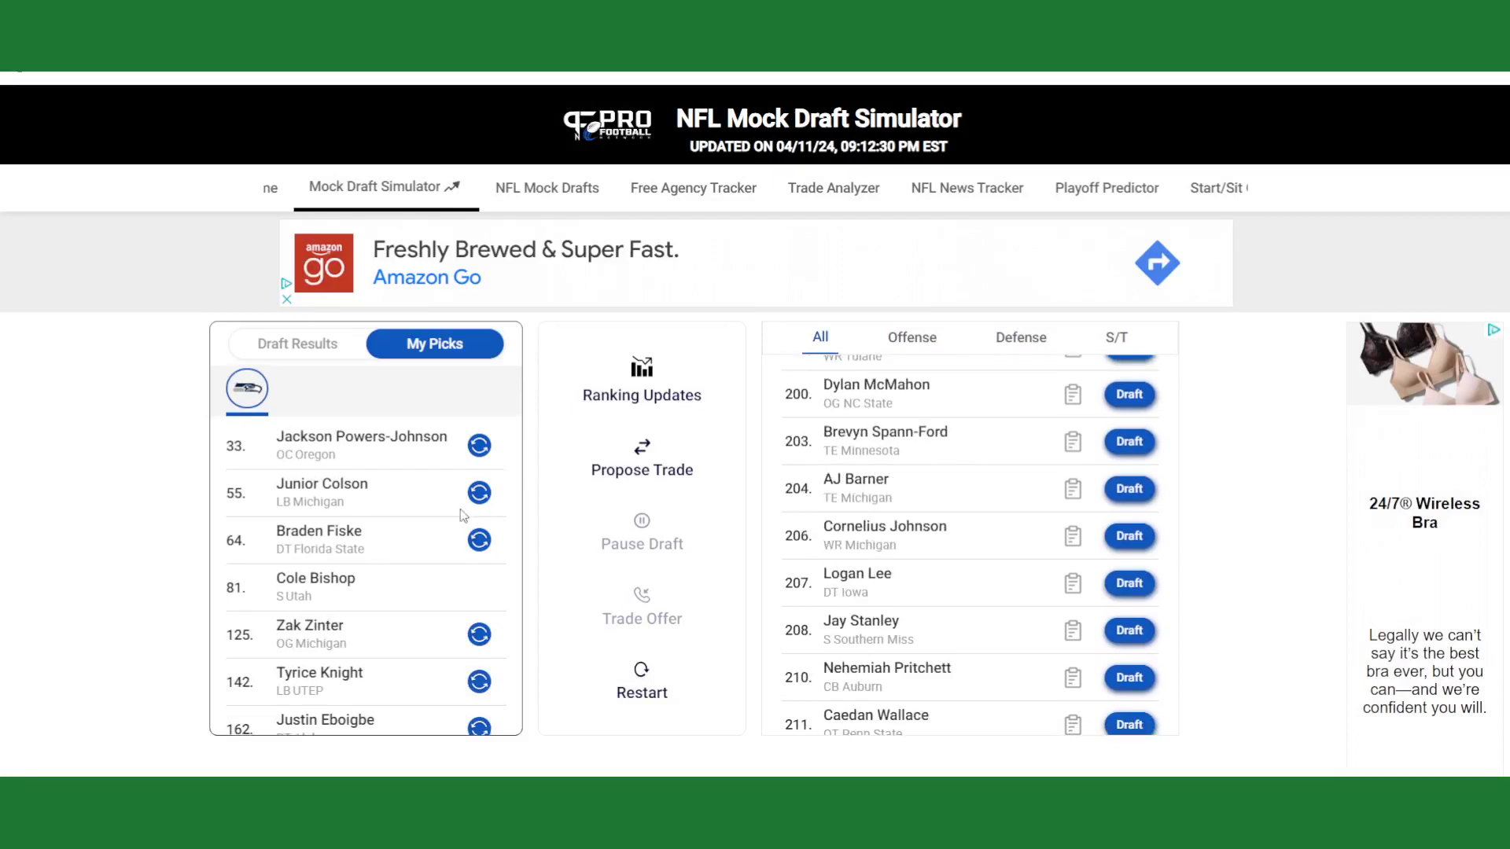